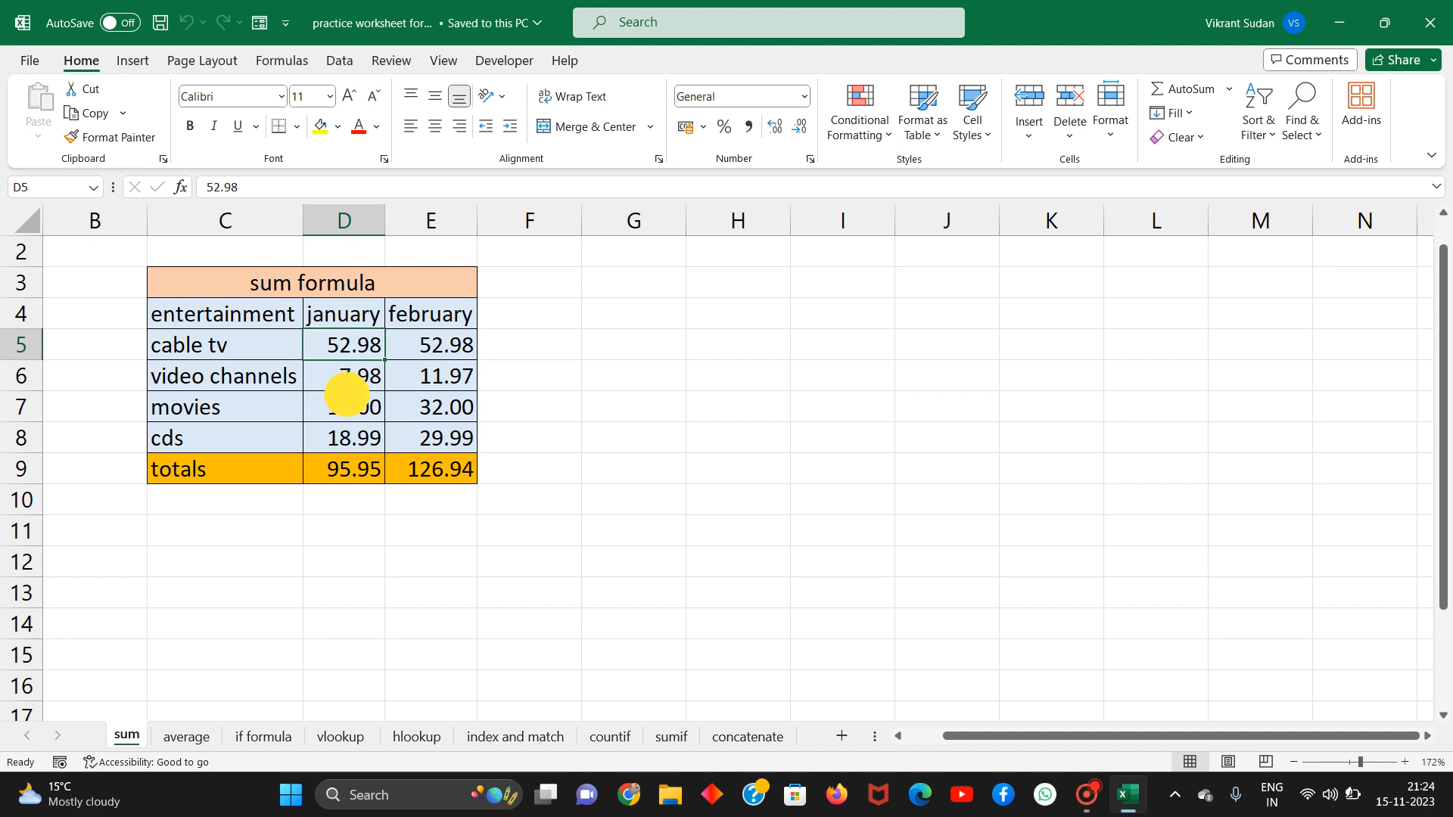
Total the January entertainment expenses in D9 with a SUM formula over D5:D8.
click(347, 400)
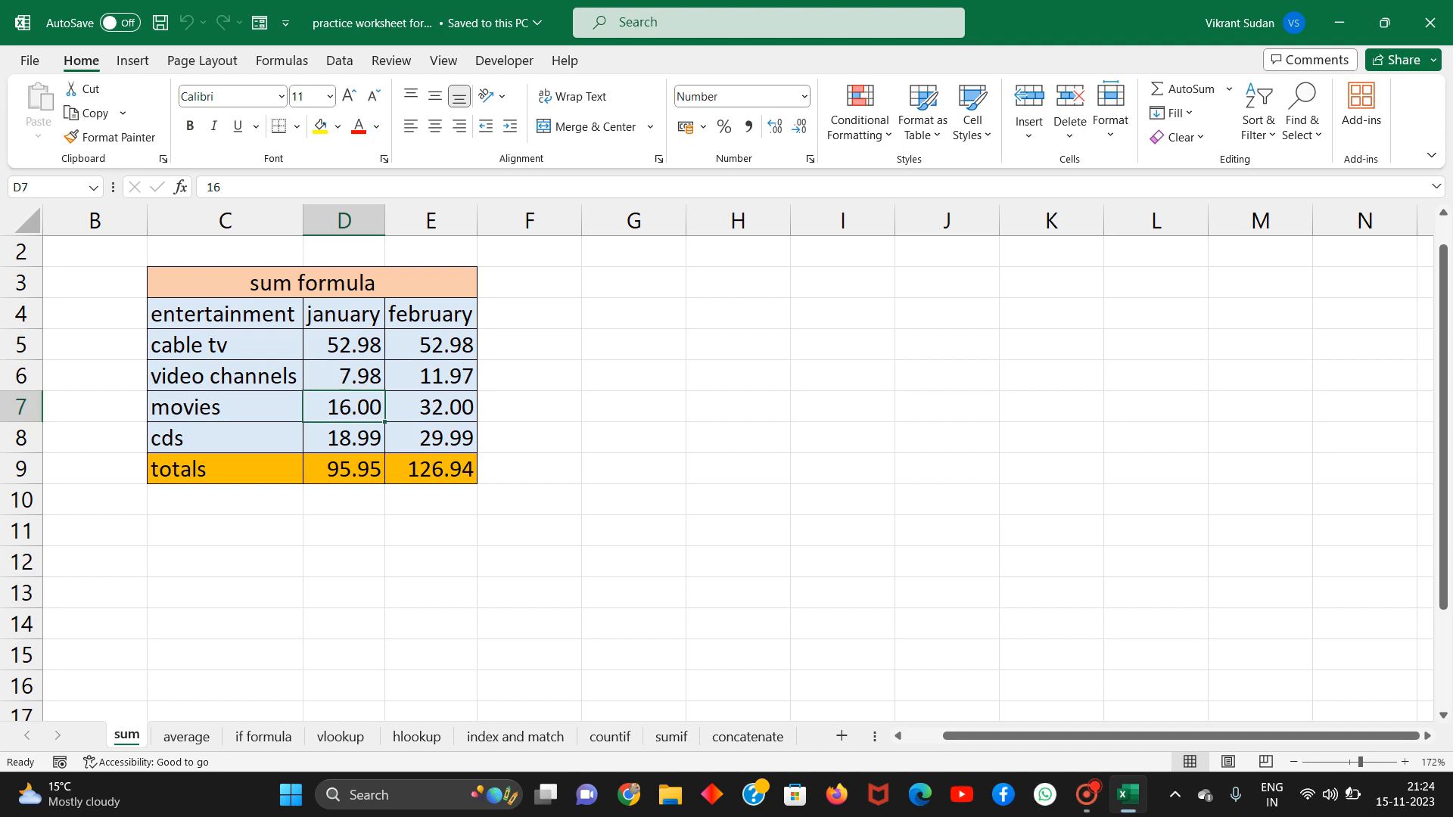
click(334, 476)
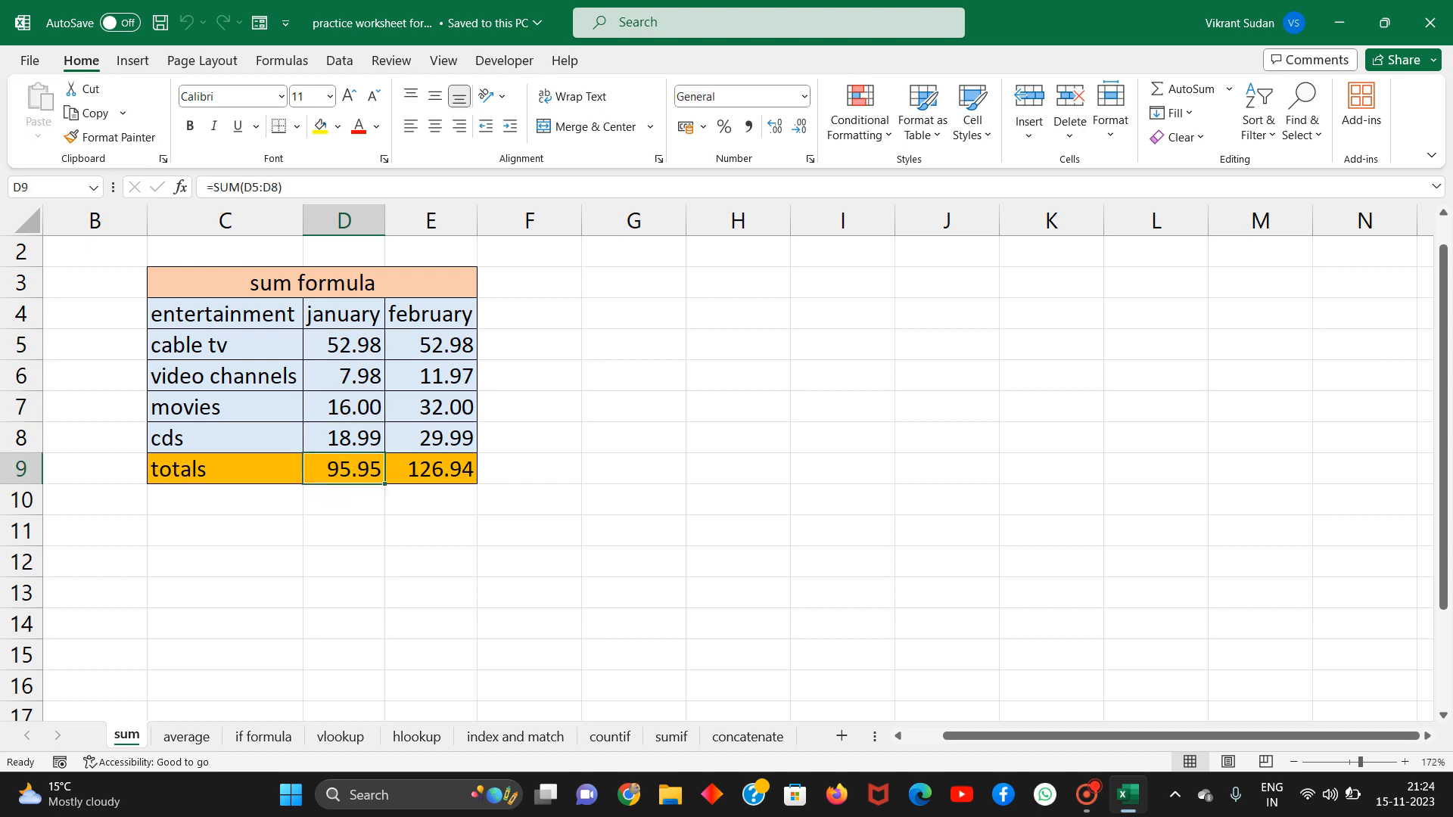
text(=sum)
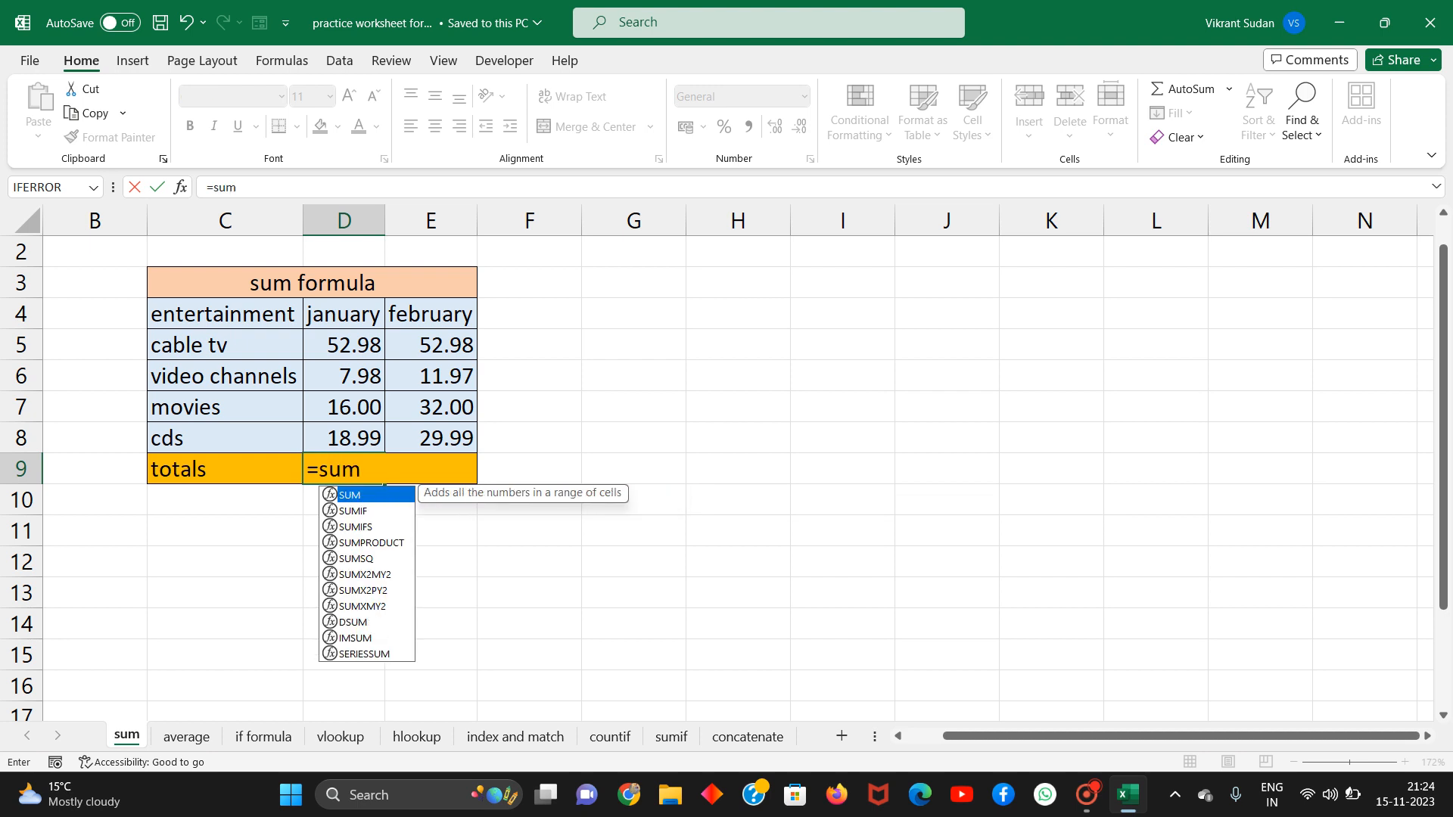
text(()
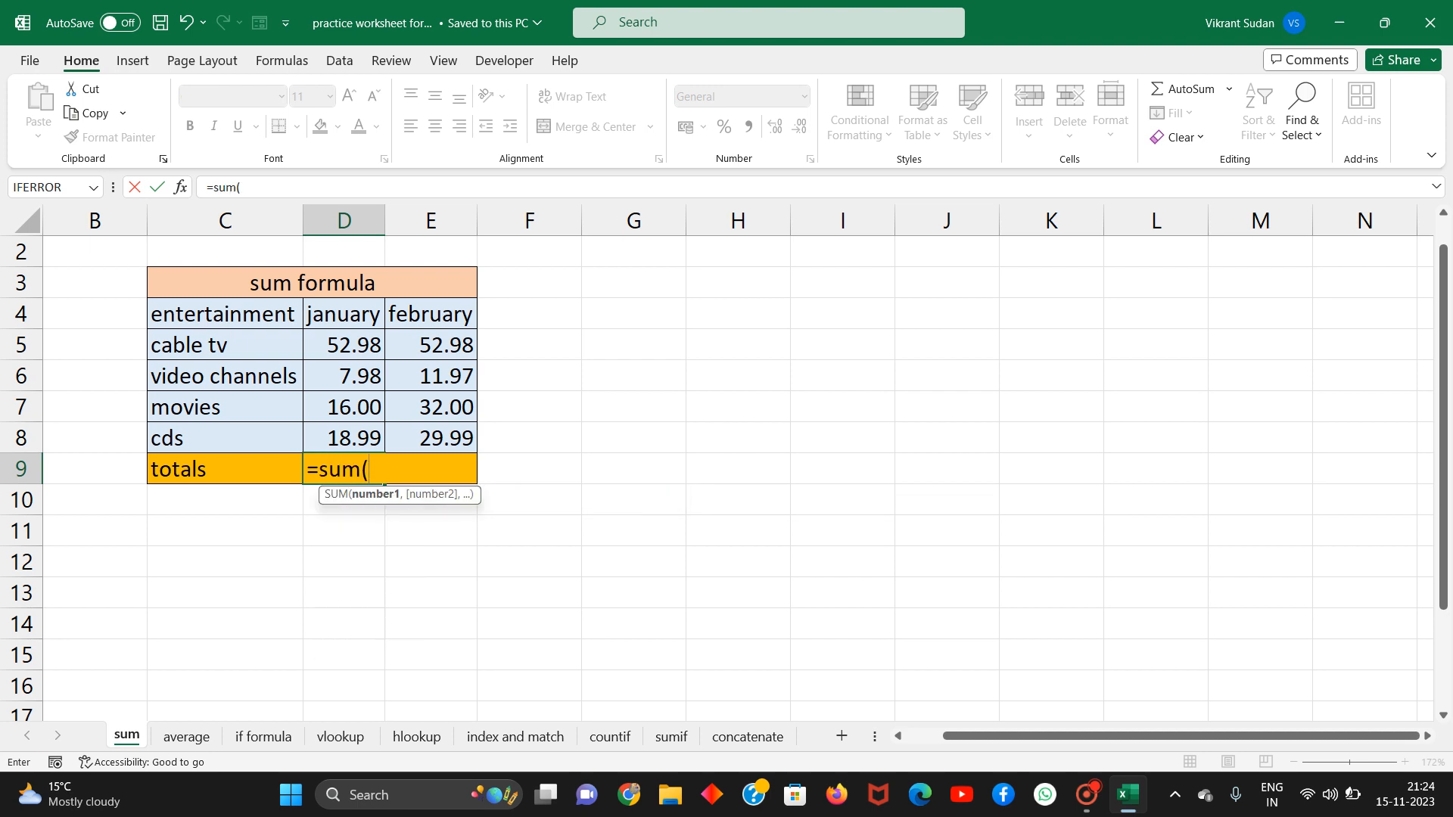
click(327, 342)
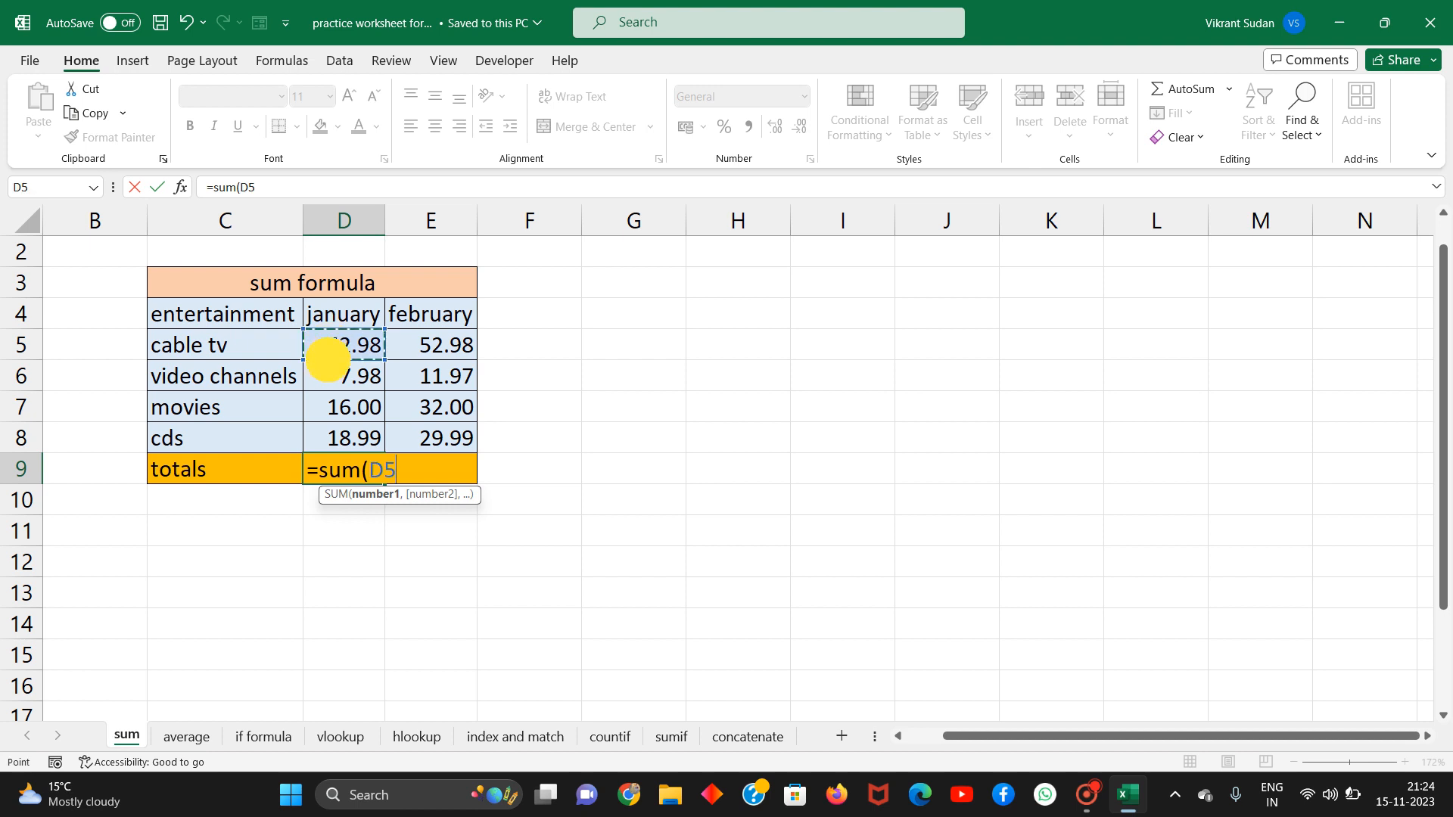
drag(328, 359, 323, 431)
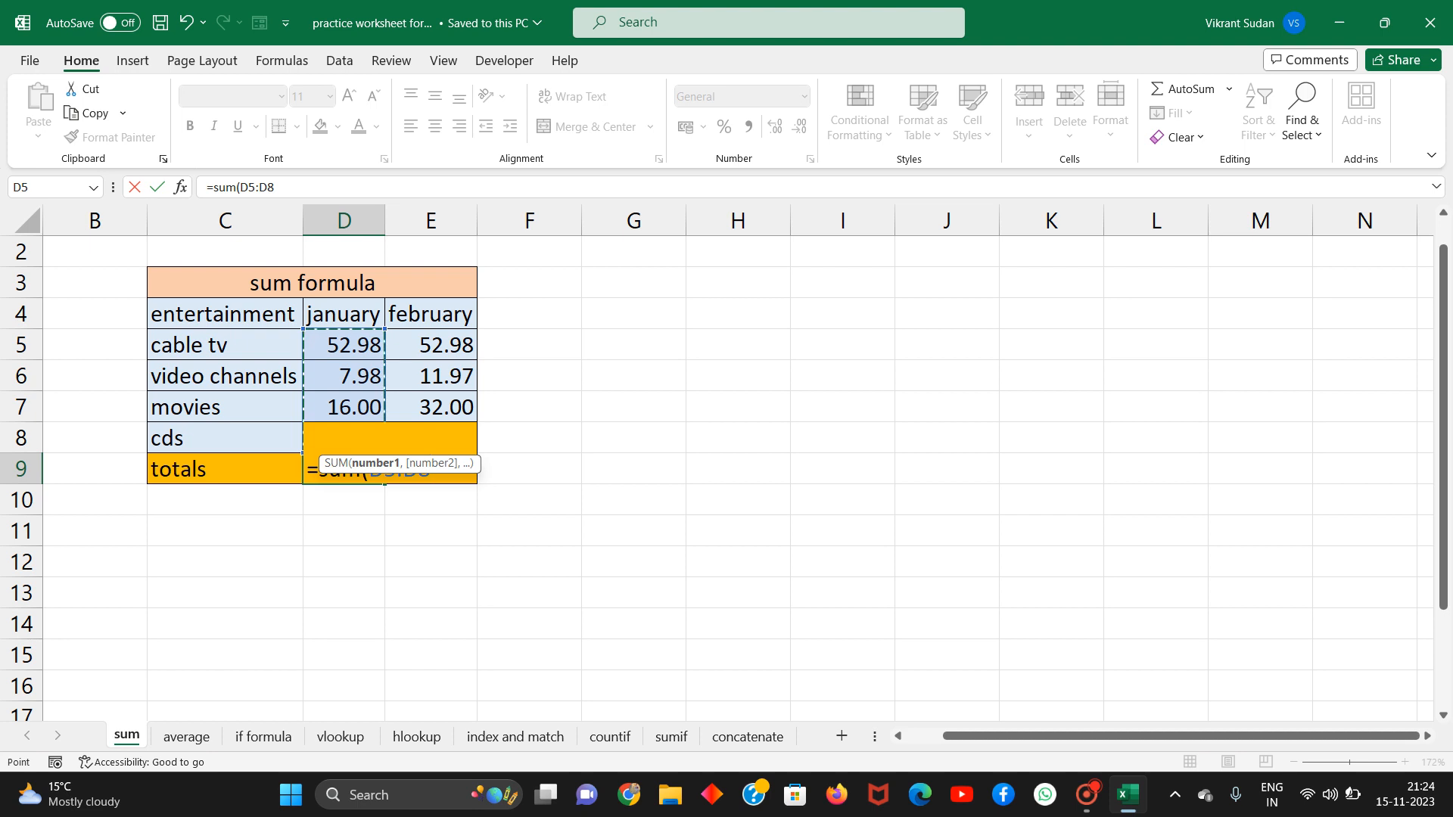
key(Return)
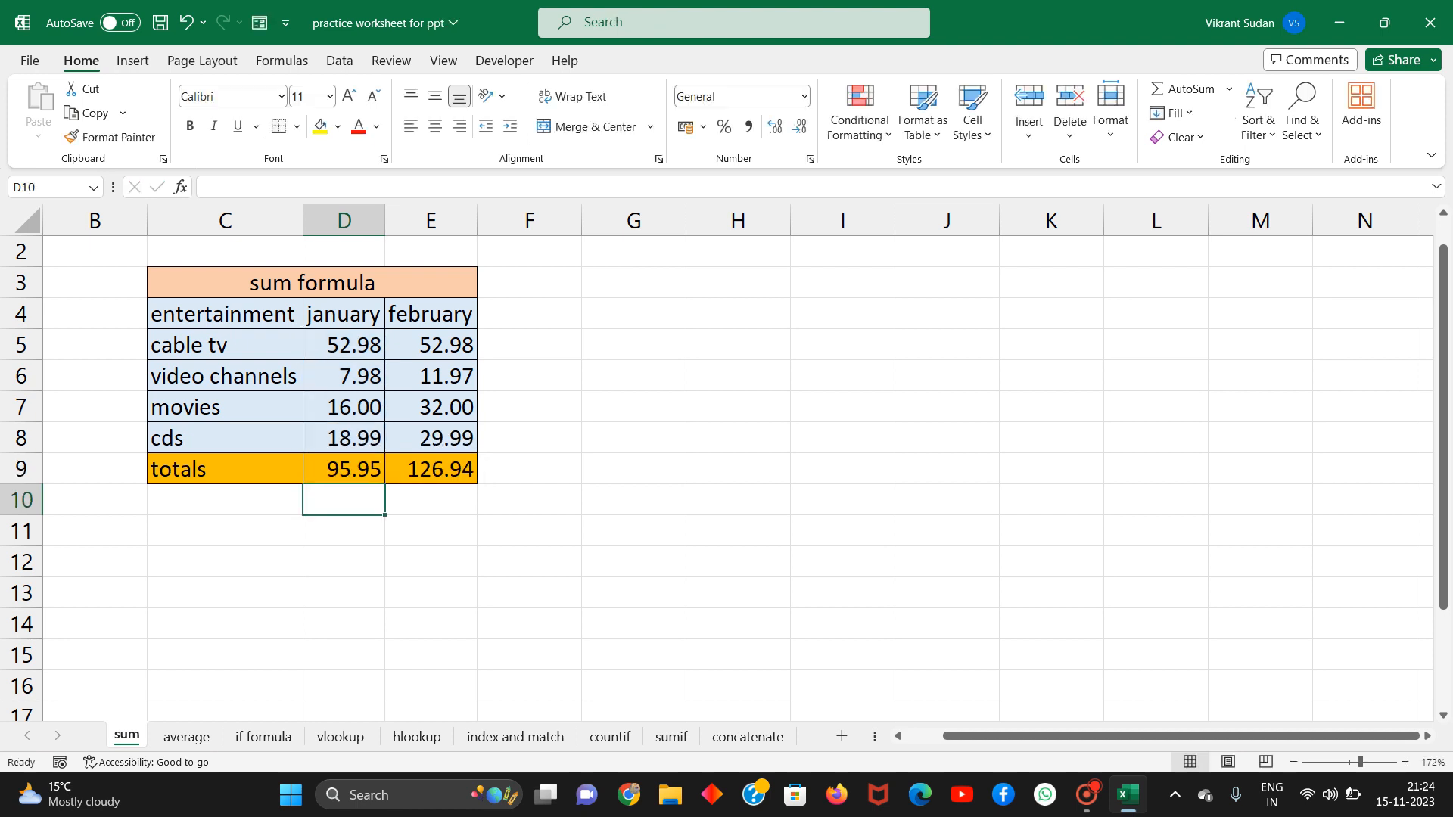
Copy the January total formula from D9 across to the February total in E9 and check the copied formula.
click(342, 469)
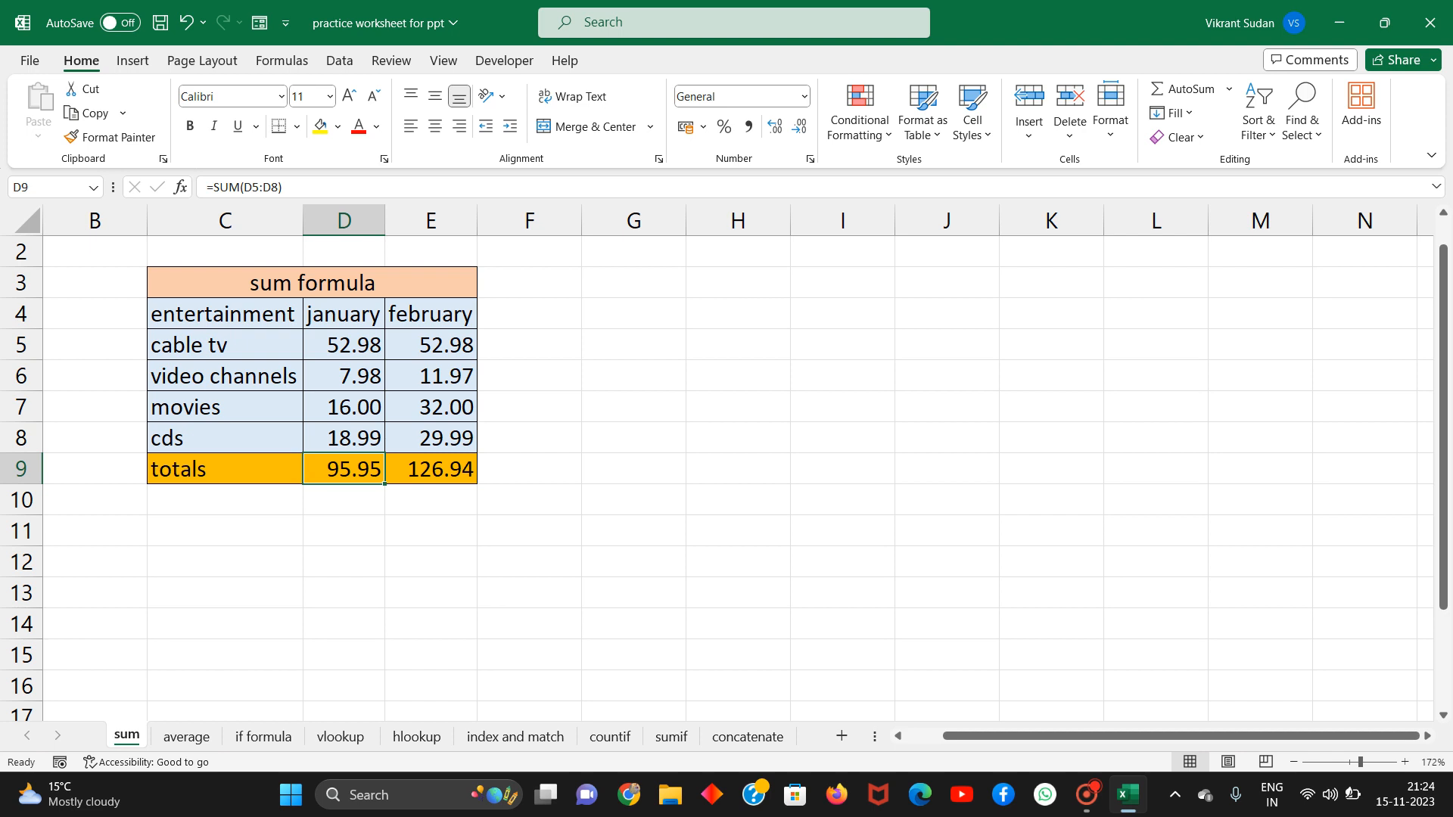
drag(384, 483, 454, 478)
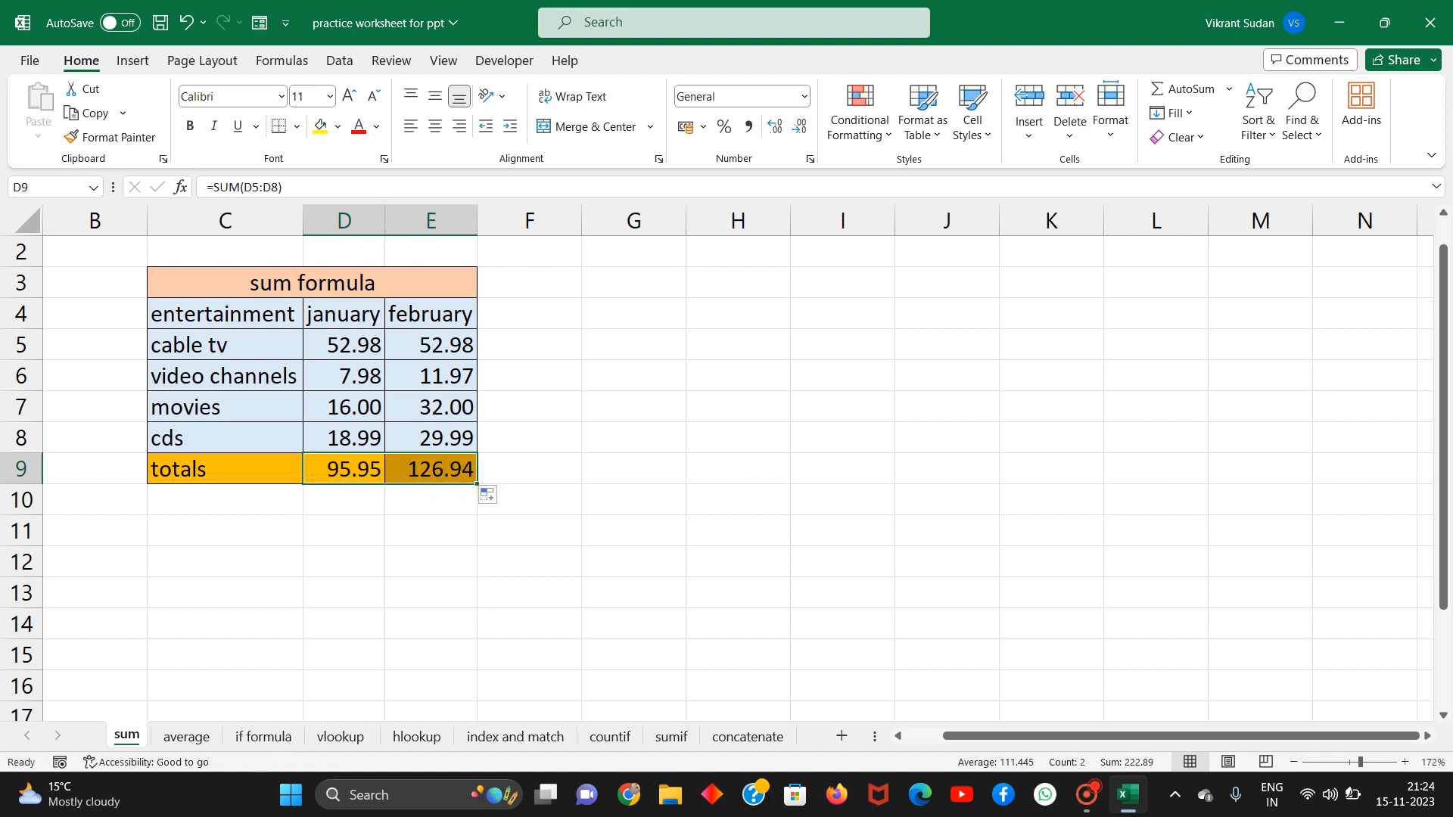
click(519, 476)
click(462, 475)
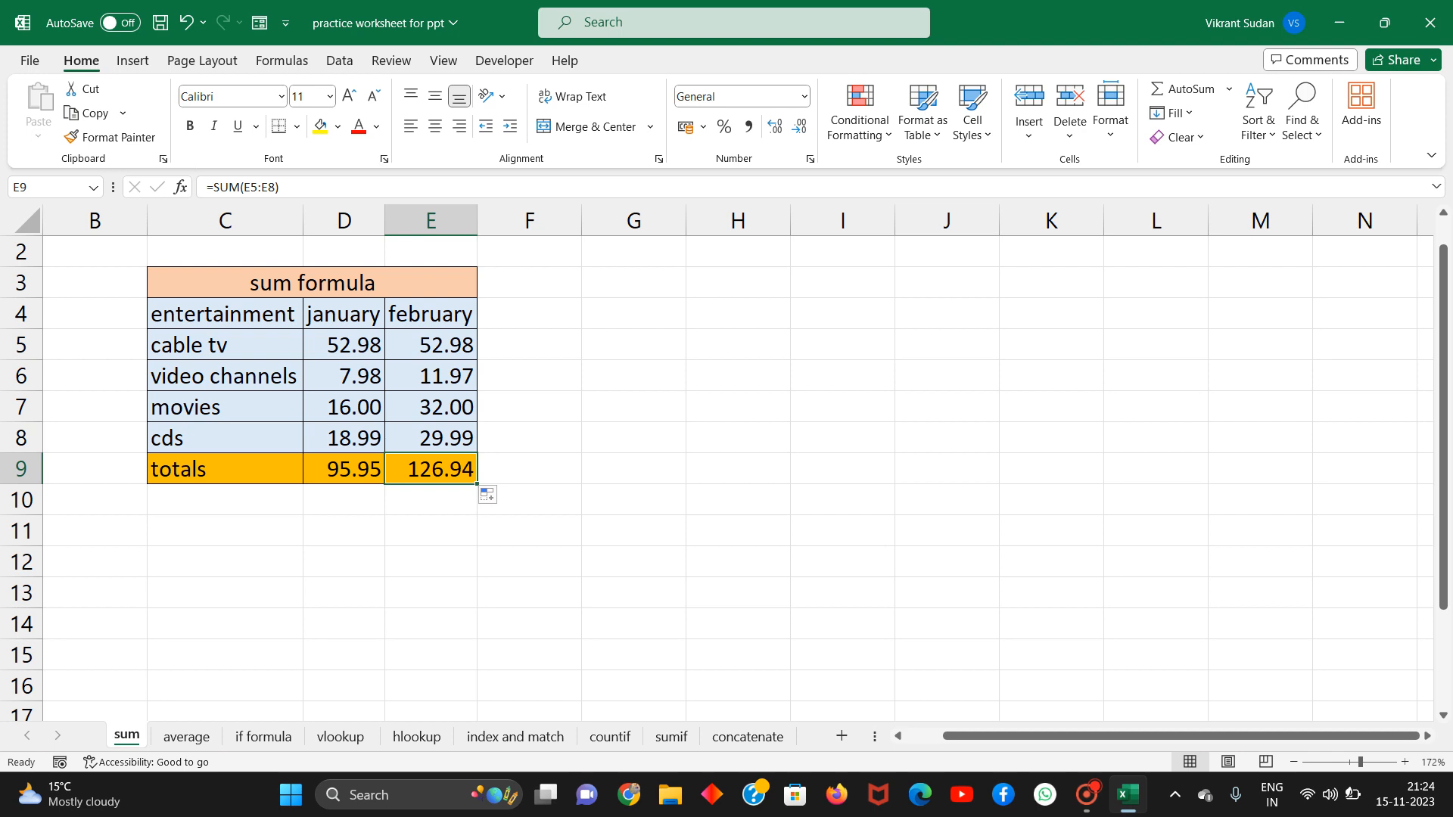
On the average sheet, calculate the average of the five match scores in E16 with an AVERAGE formula over E11:E15.
click(186, 736)
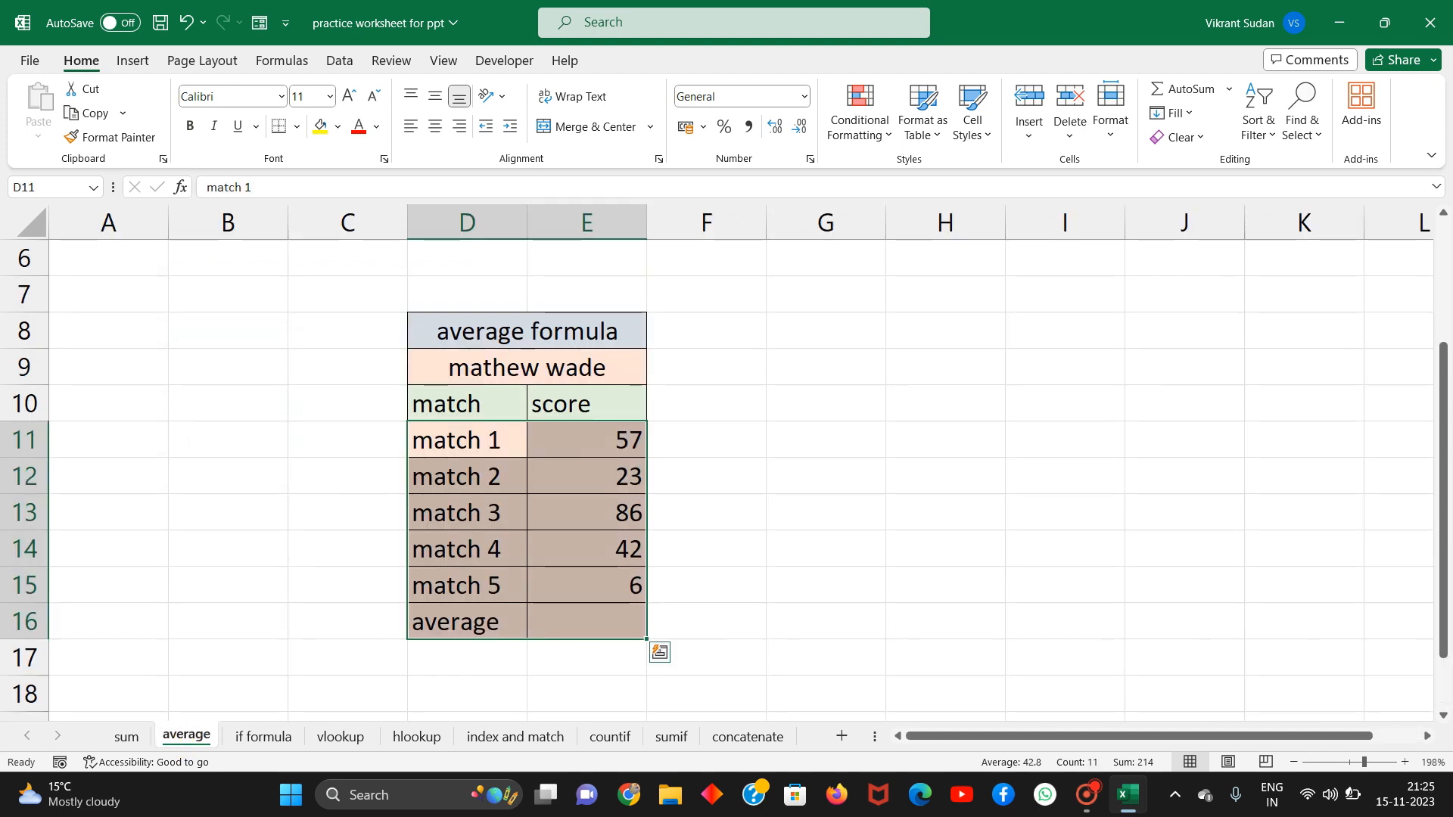
click(503, 363)
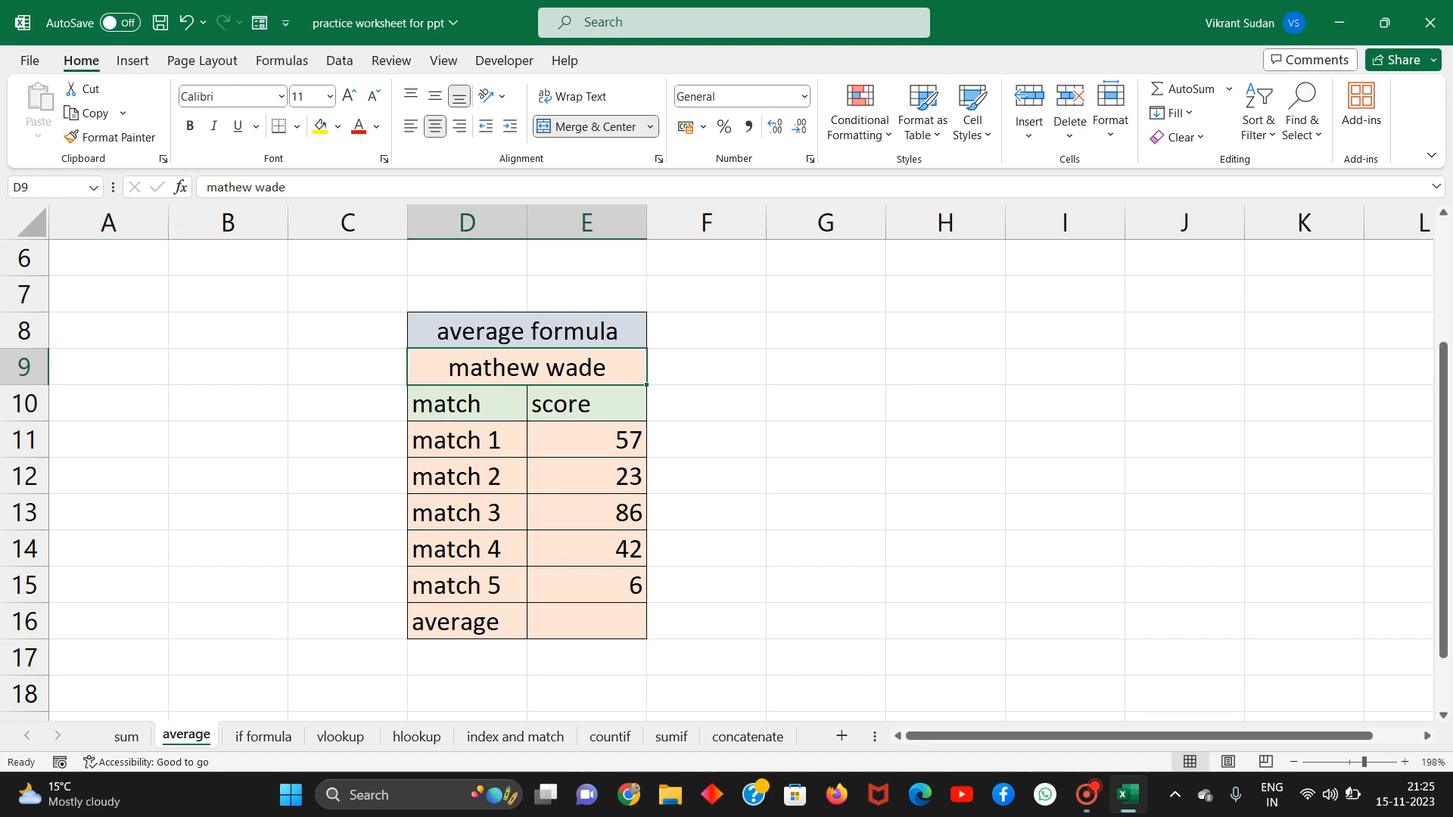
drag(593, 443, 600, 583)
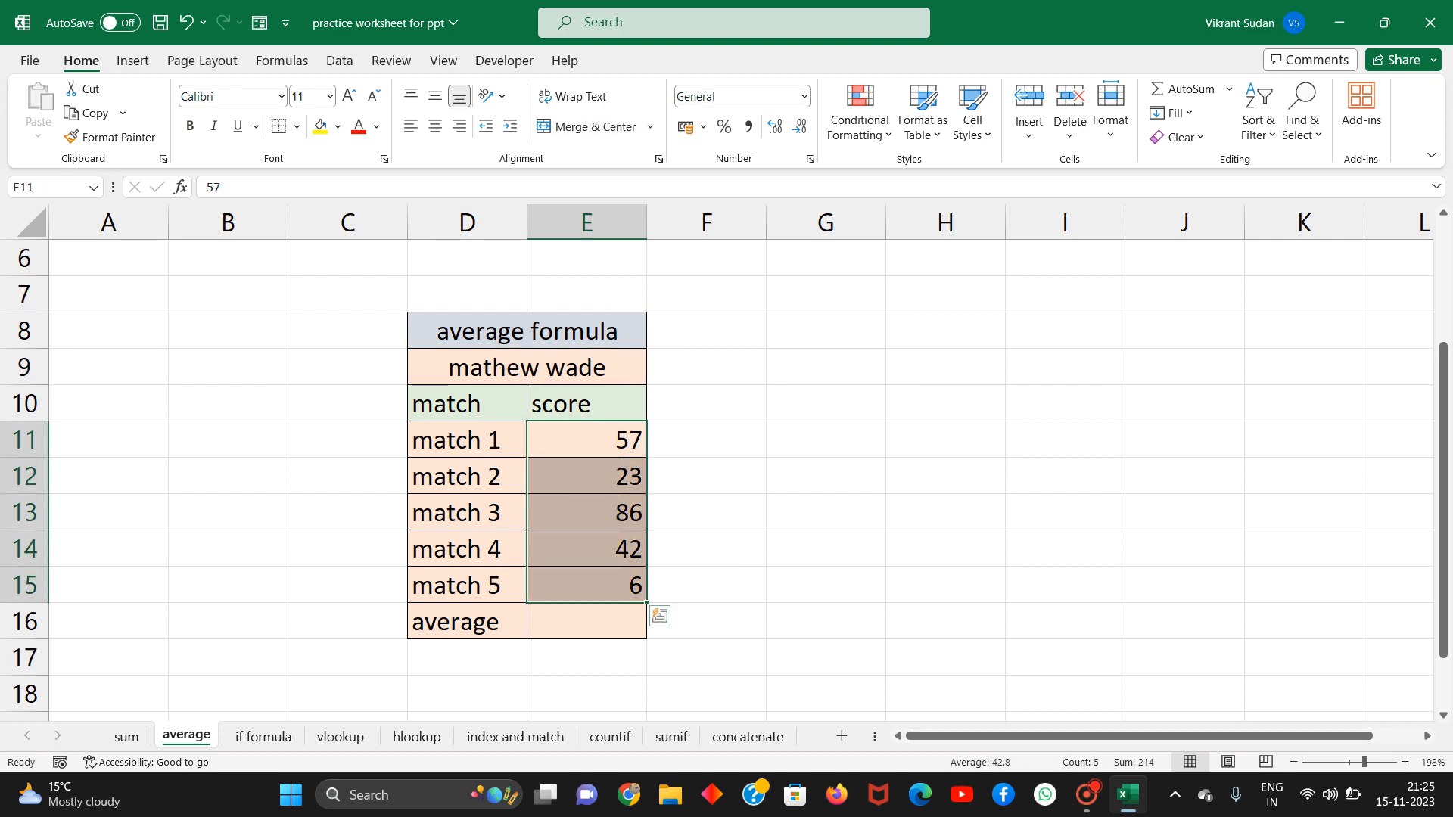
click(624, 445)
drag(624, 445, 616, 583)
click(574, 625)
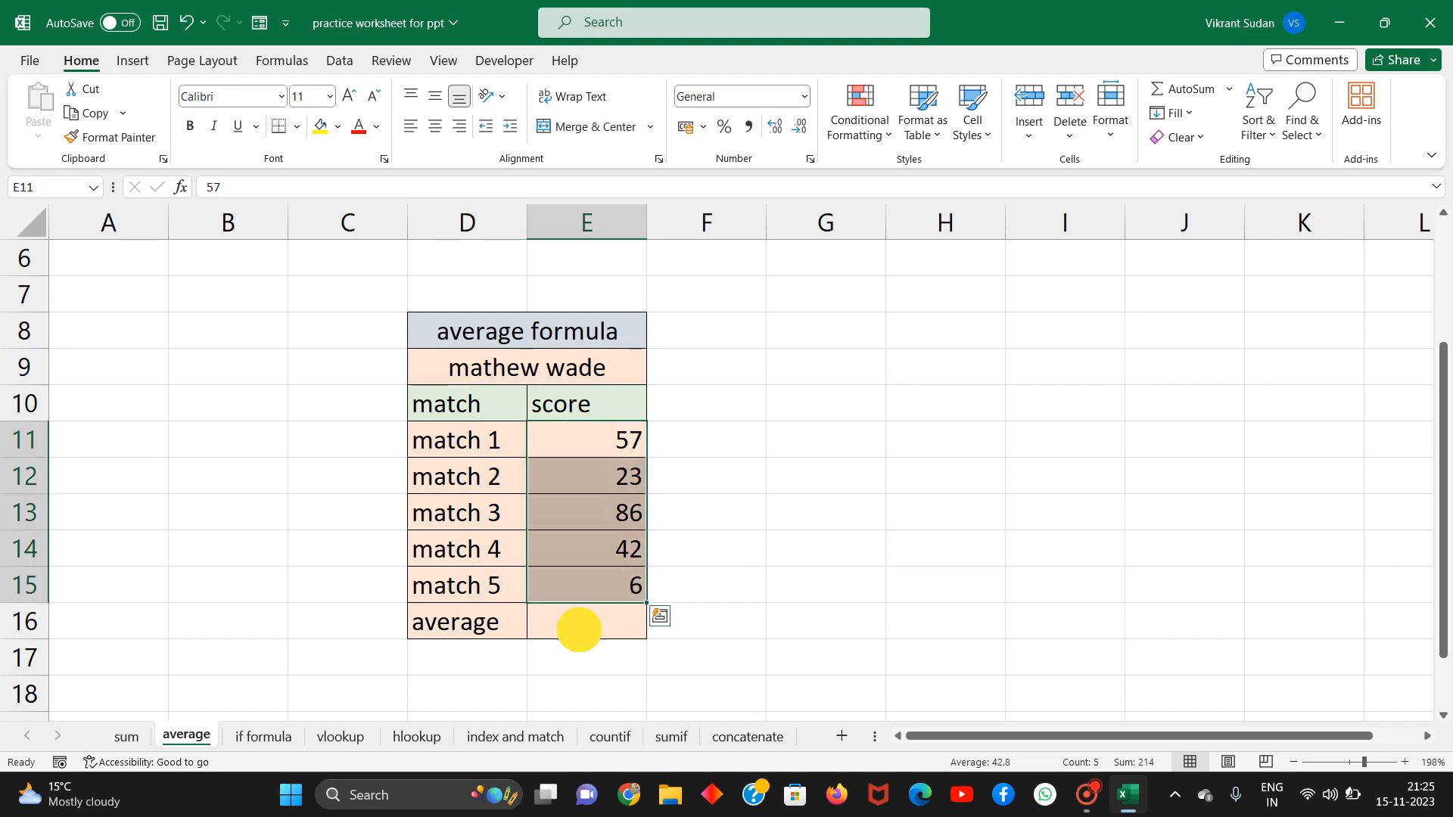
text(=a)
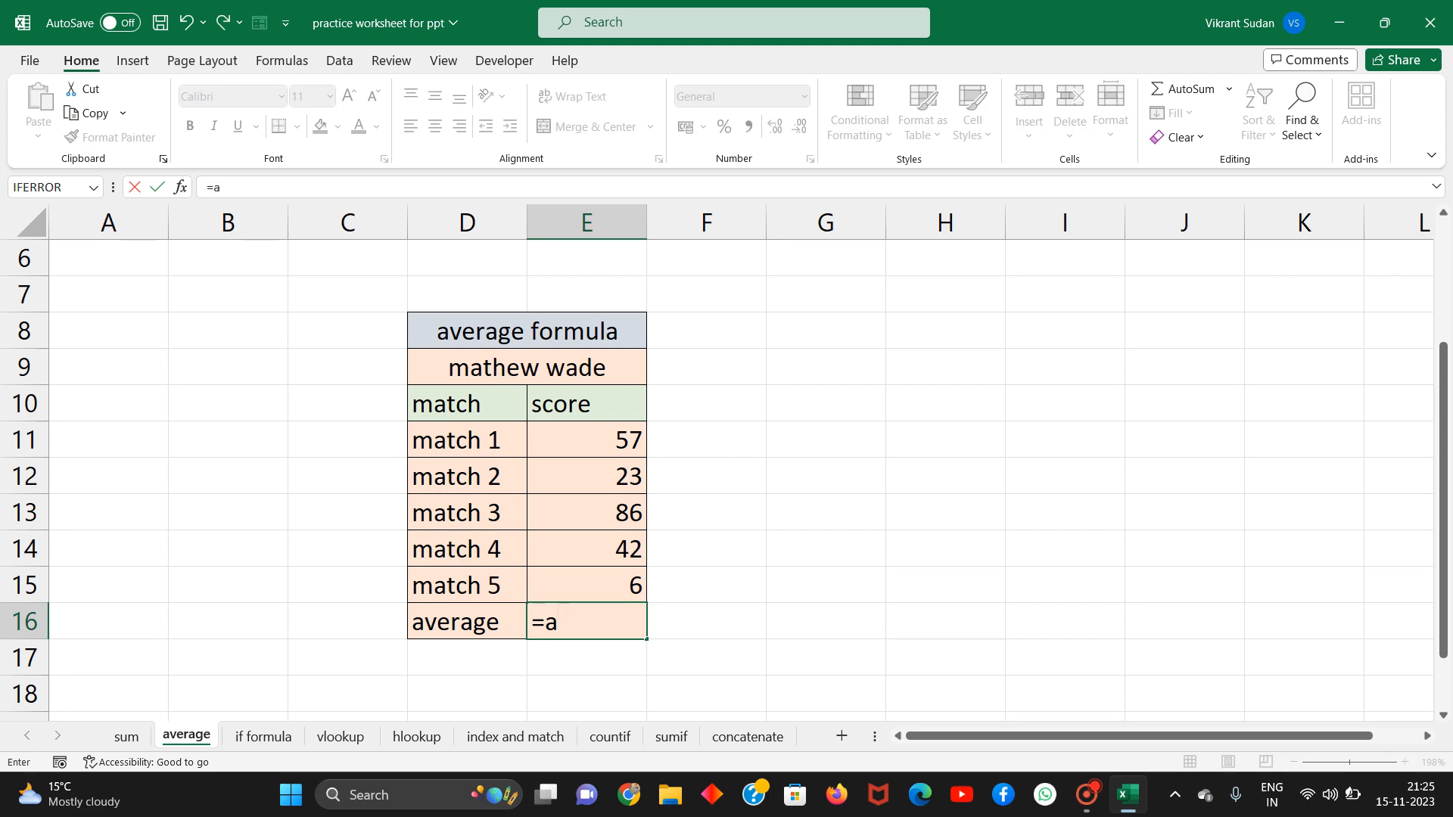
text(verage)
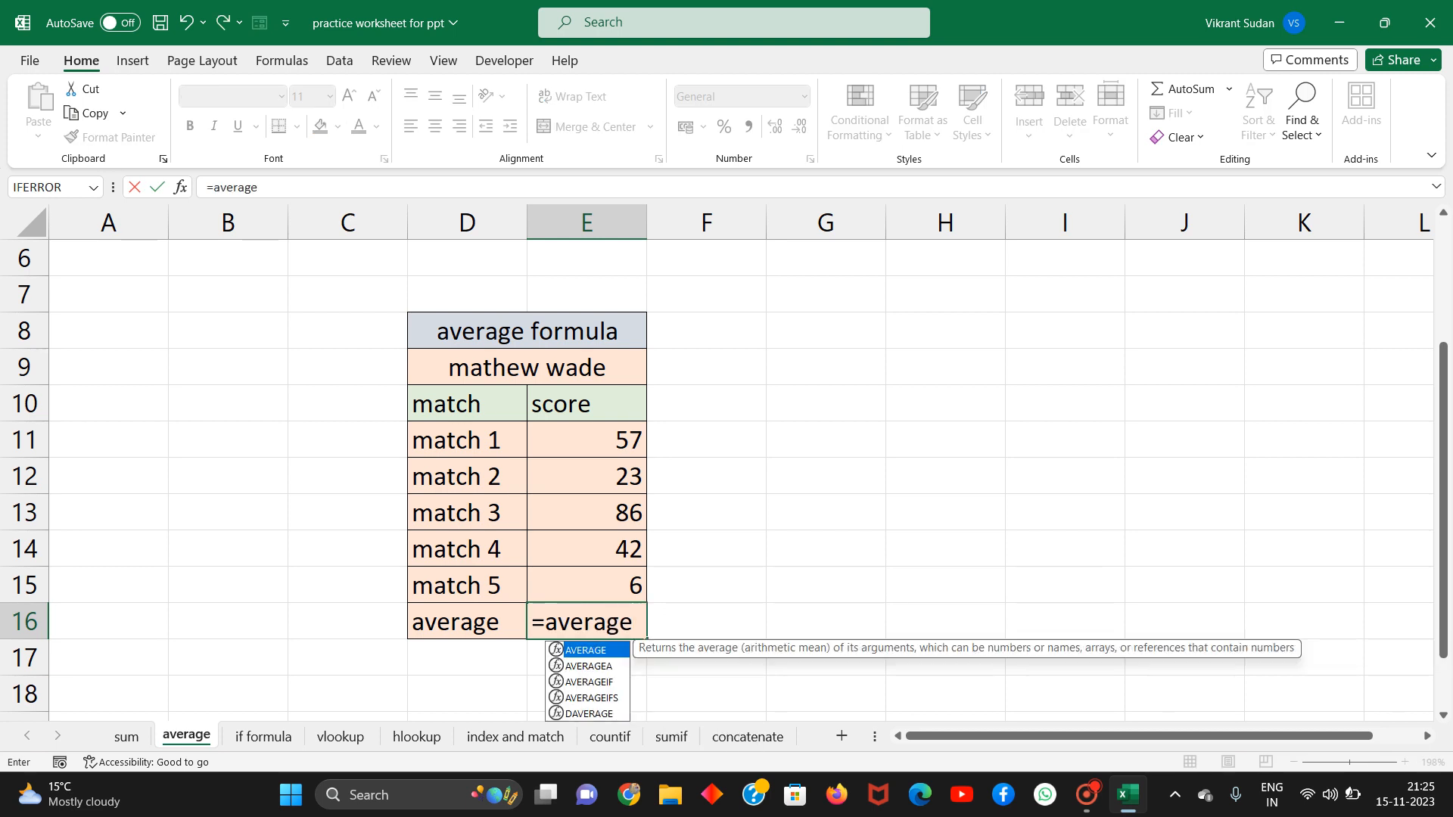
text(()
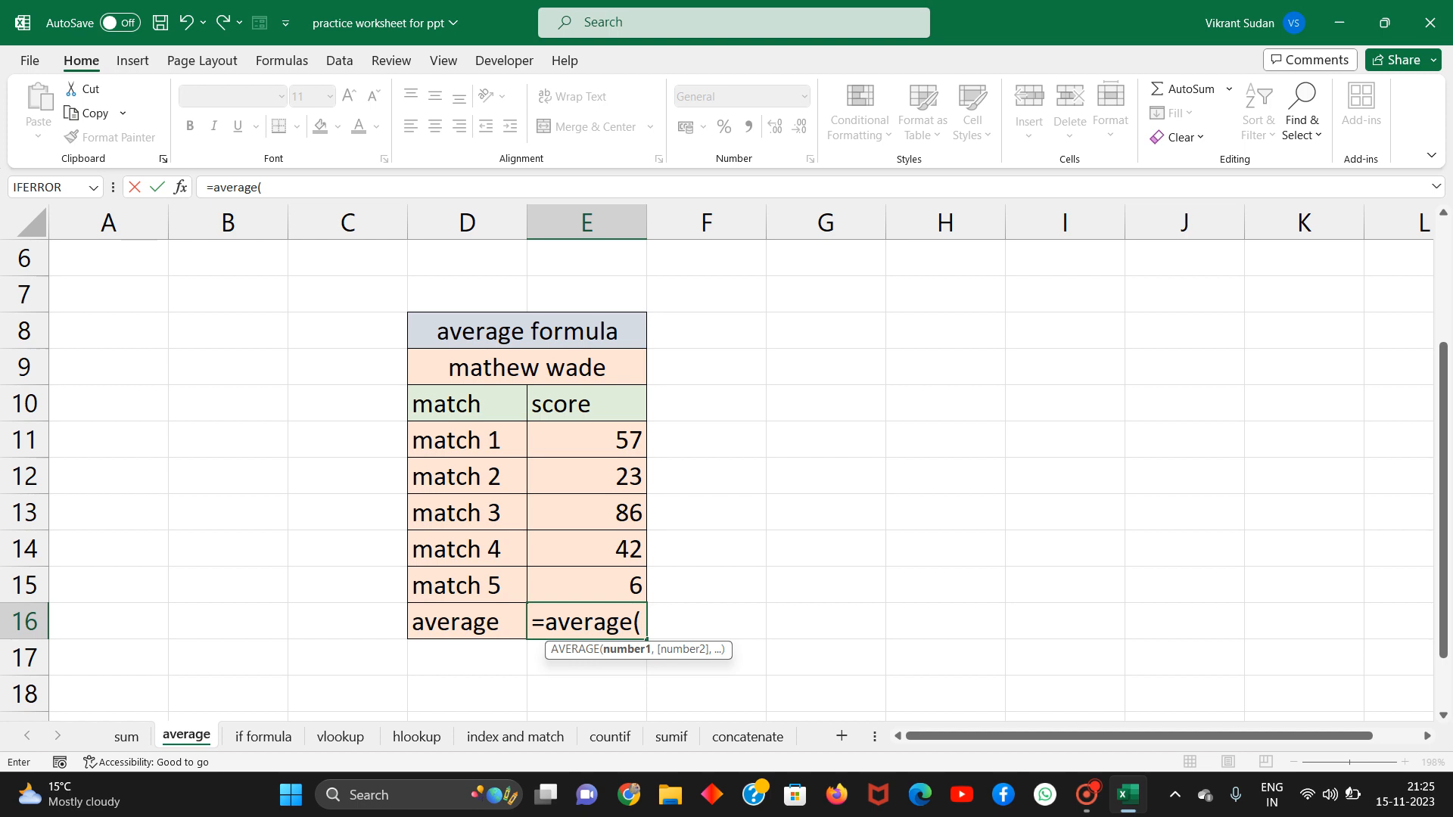
drag(568, 438, 564, 598)
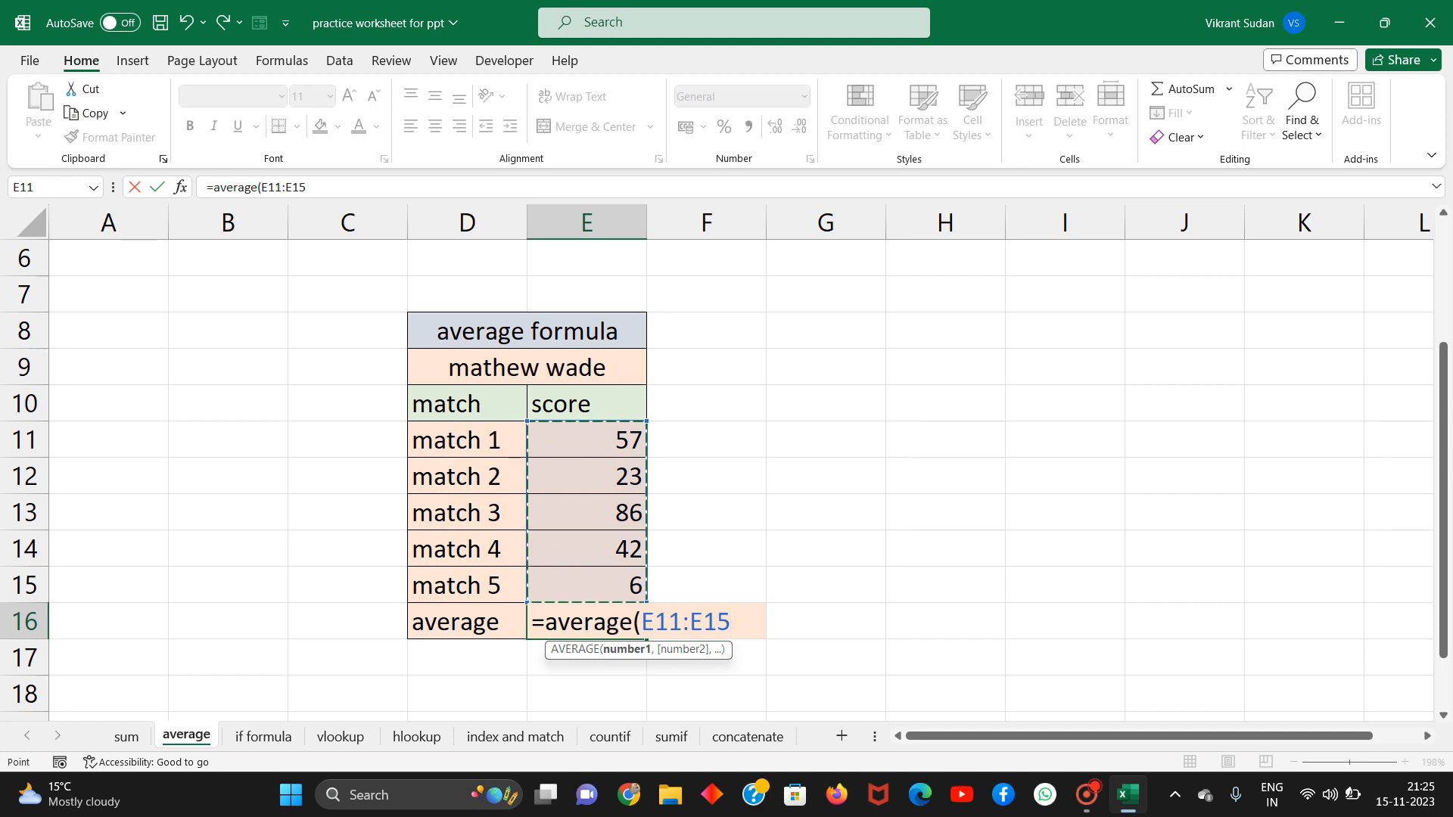
key(Return)
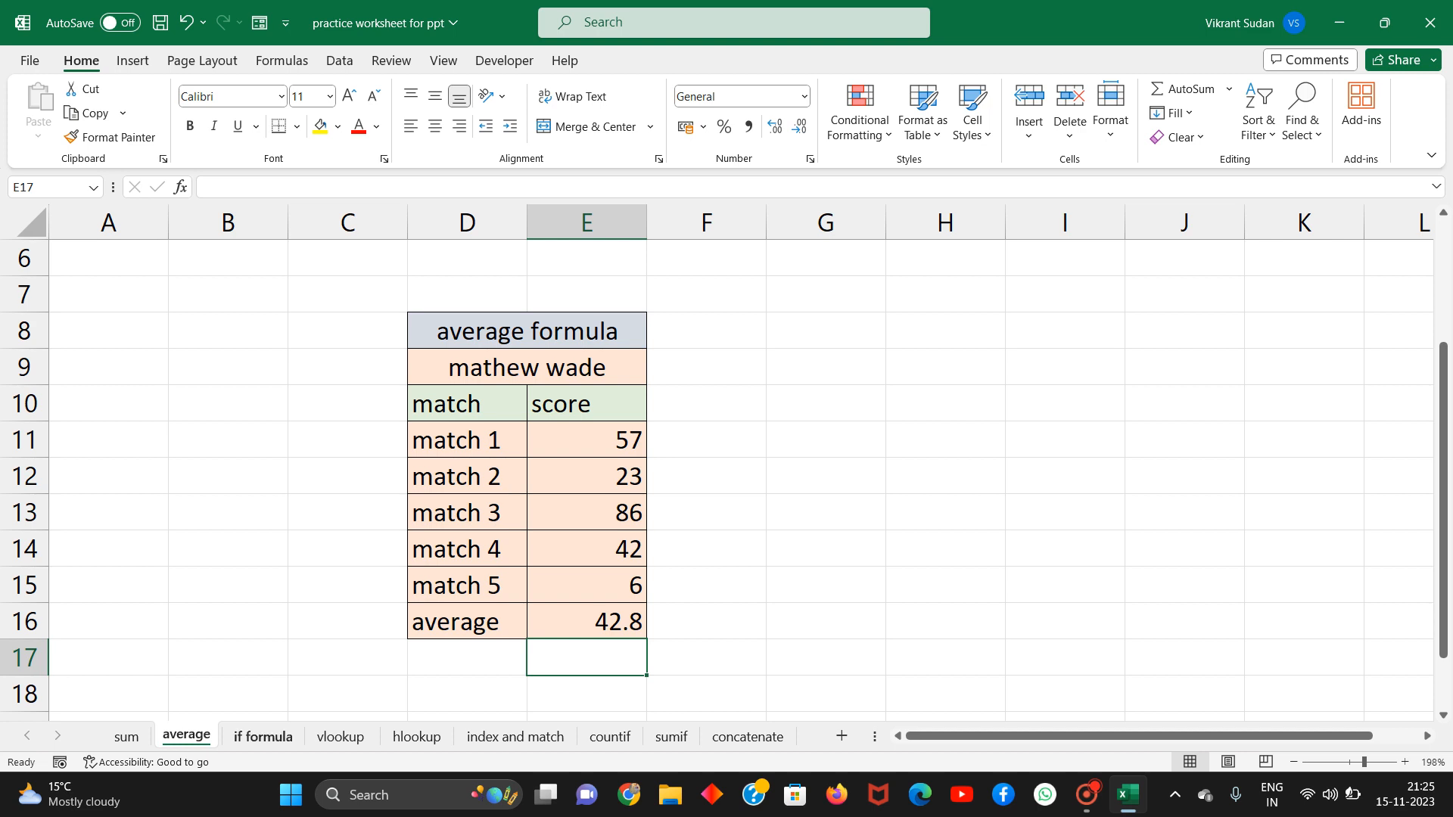
On the if formula sheet, examine the subjects, obtained marks, maximum marks and percentage formulas in the results table.
click(263, 737)
ctrl+scroll(303, 416, up, 5)
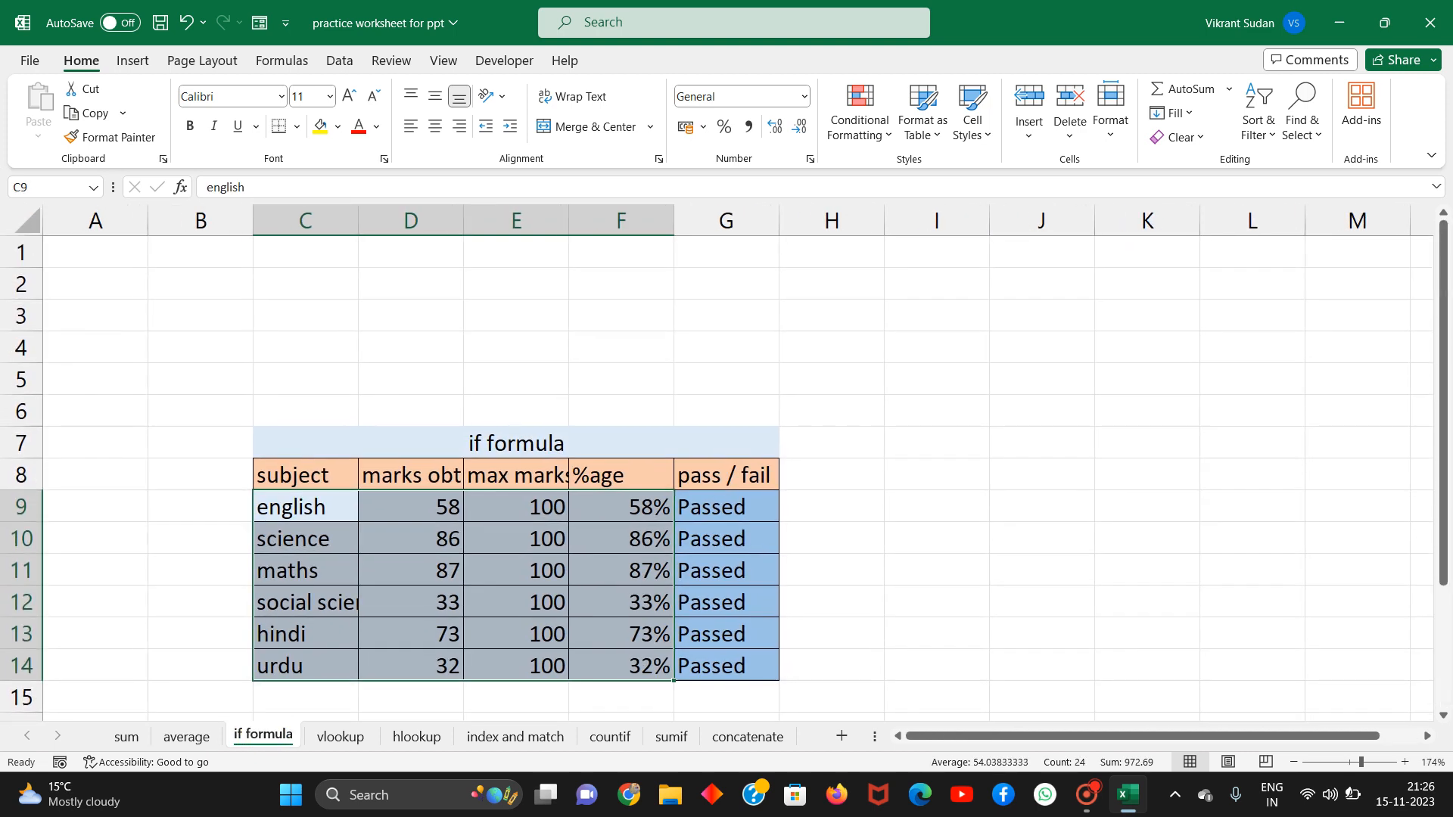
click(318, 469)
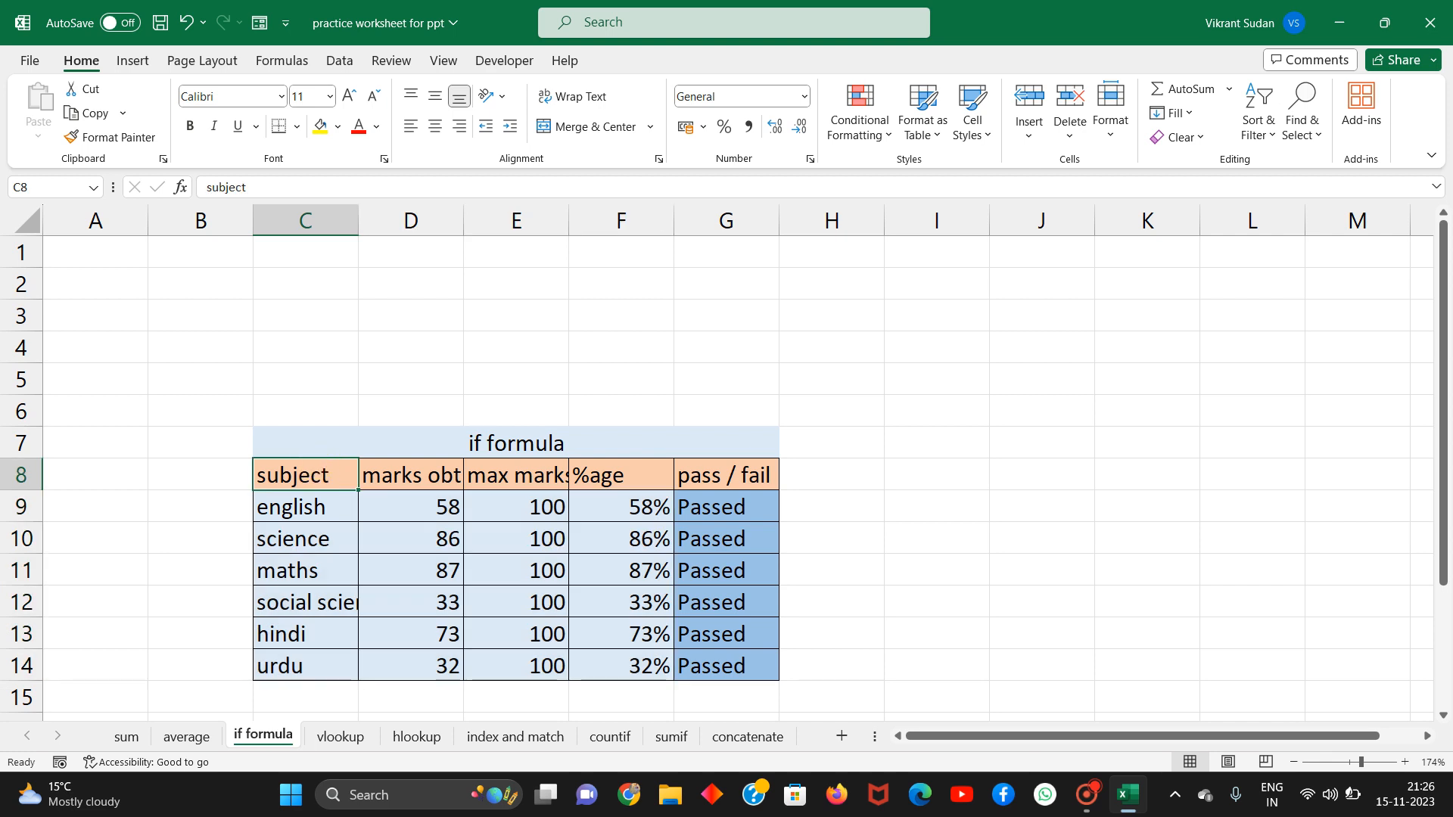
click(303, 503)
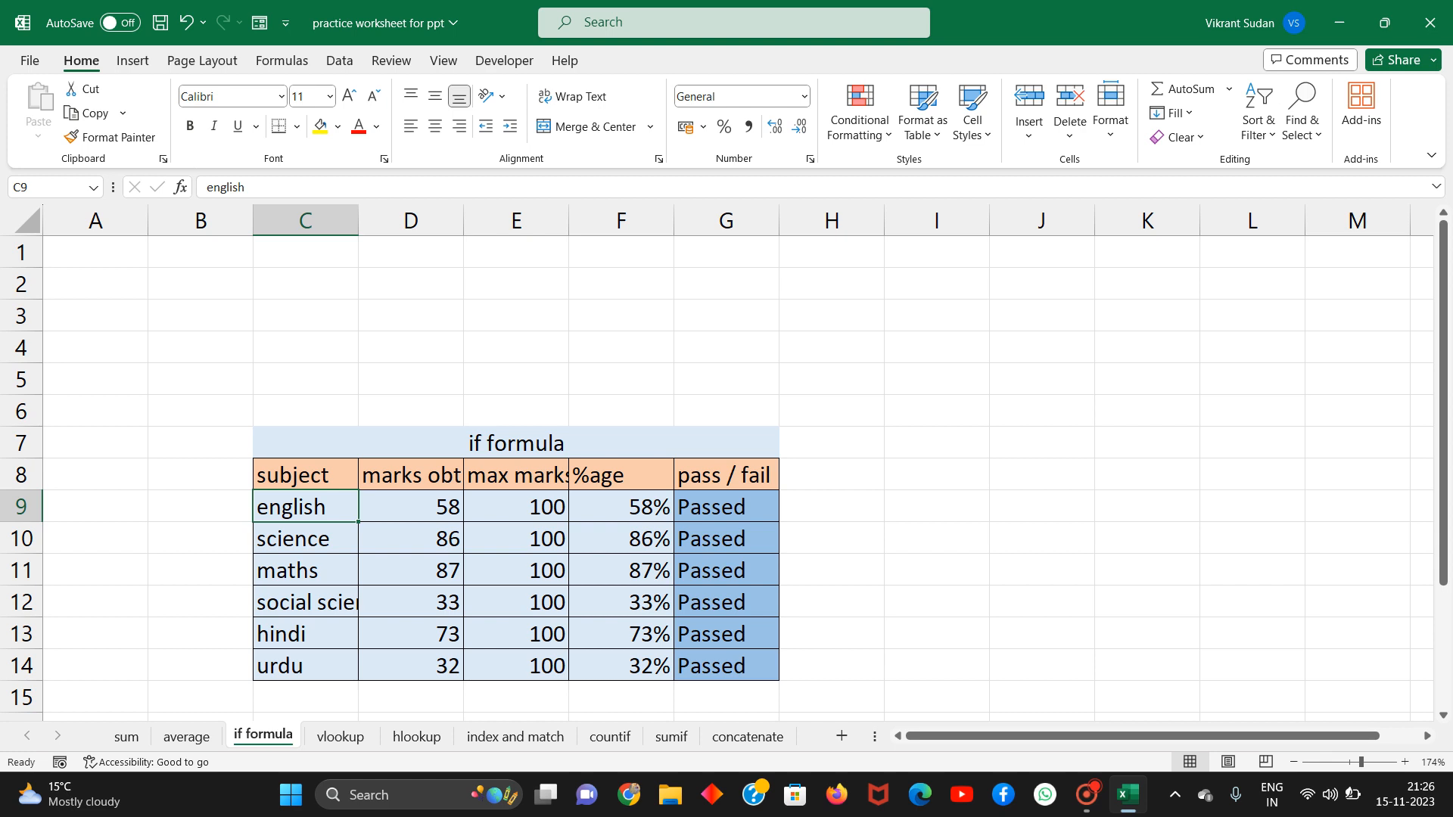
click(416, 508)
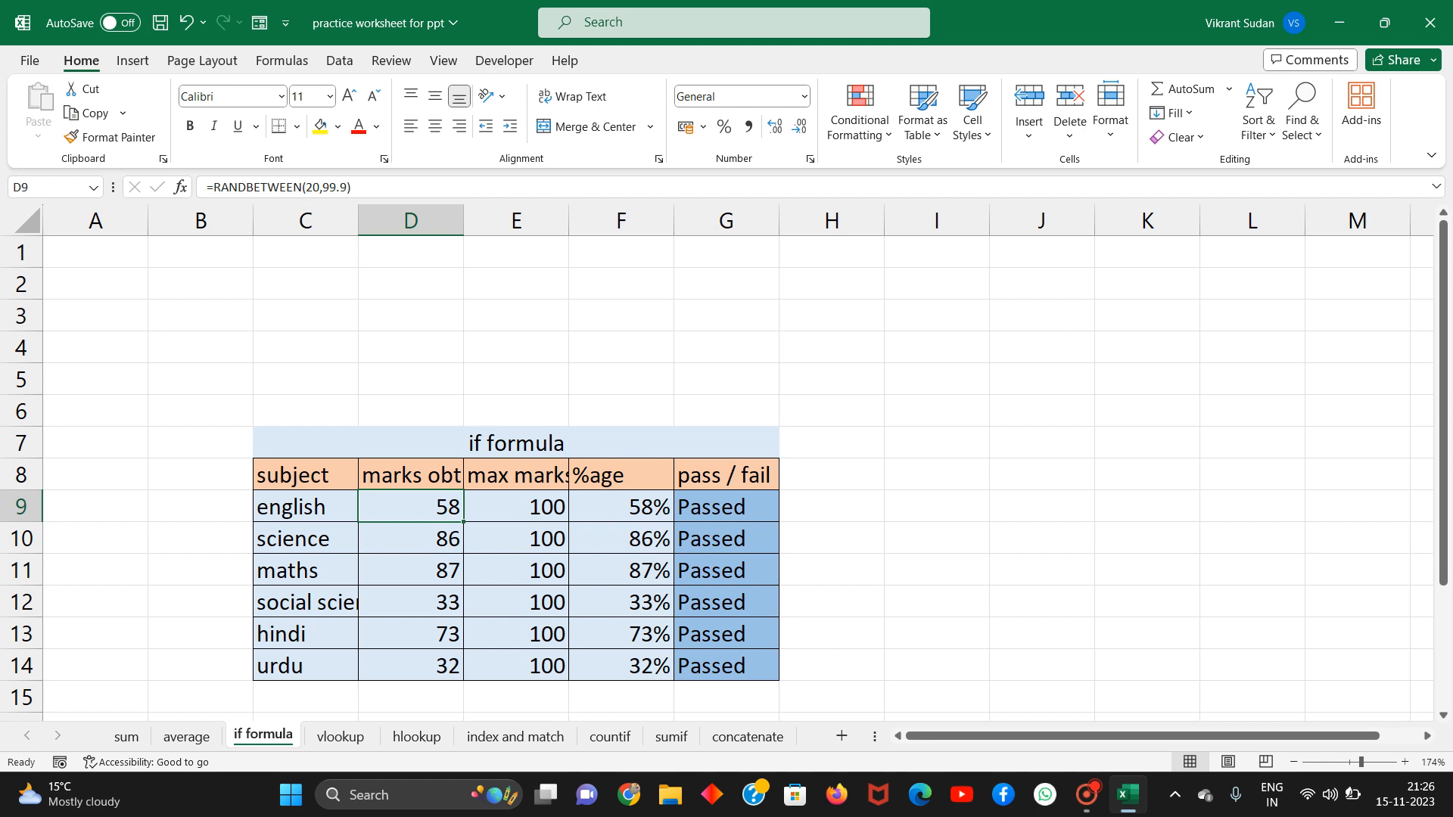
click(423, 534)
click(415, 564)
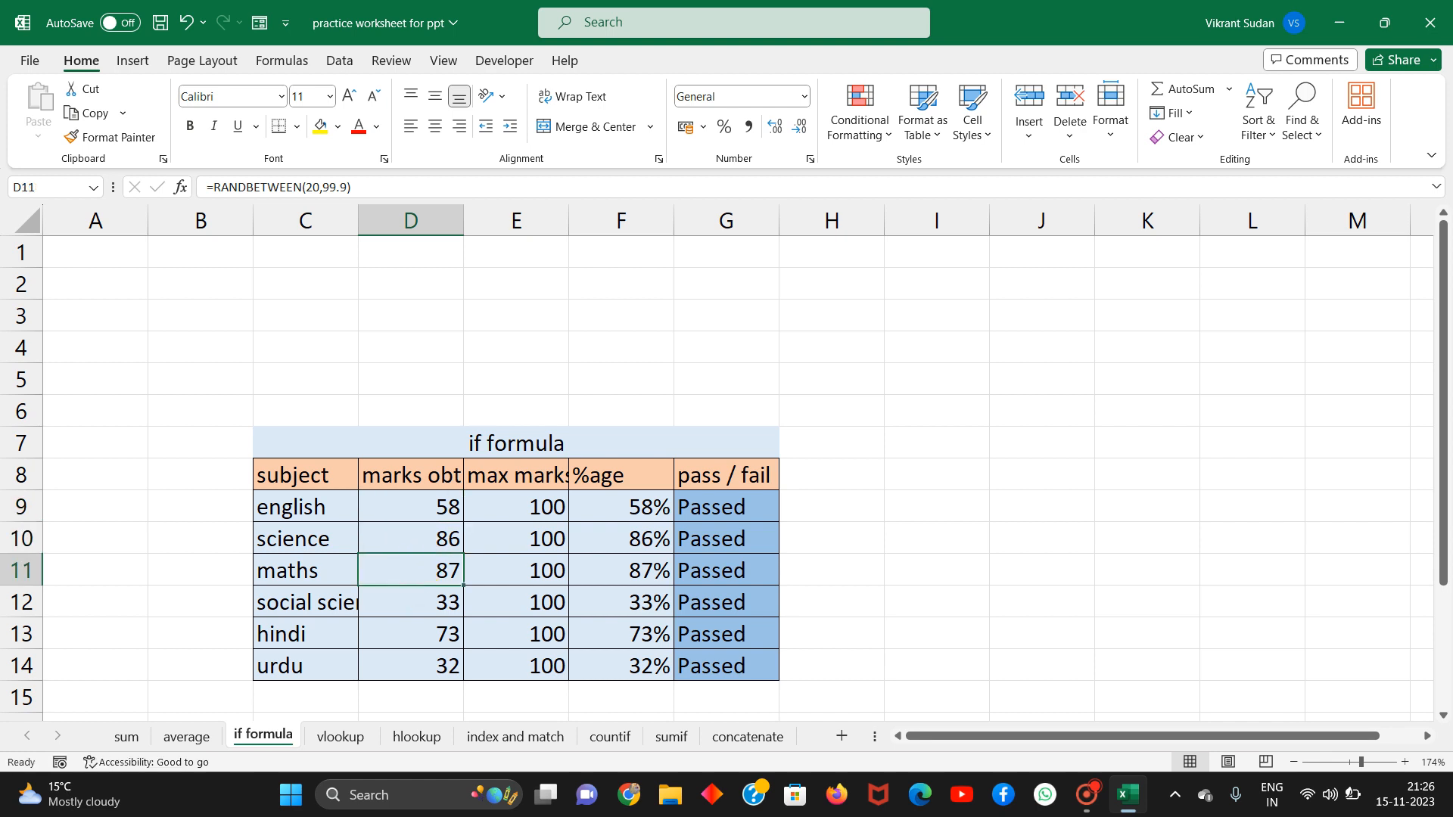
click(530, 511)
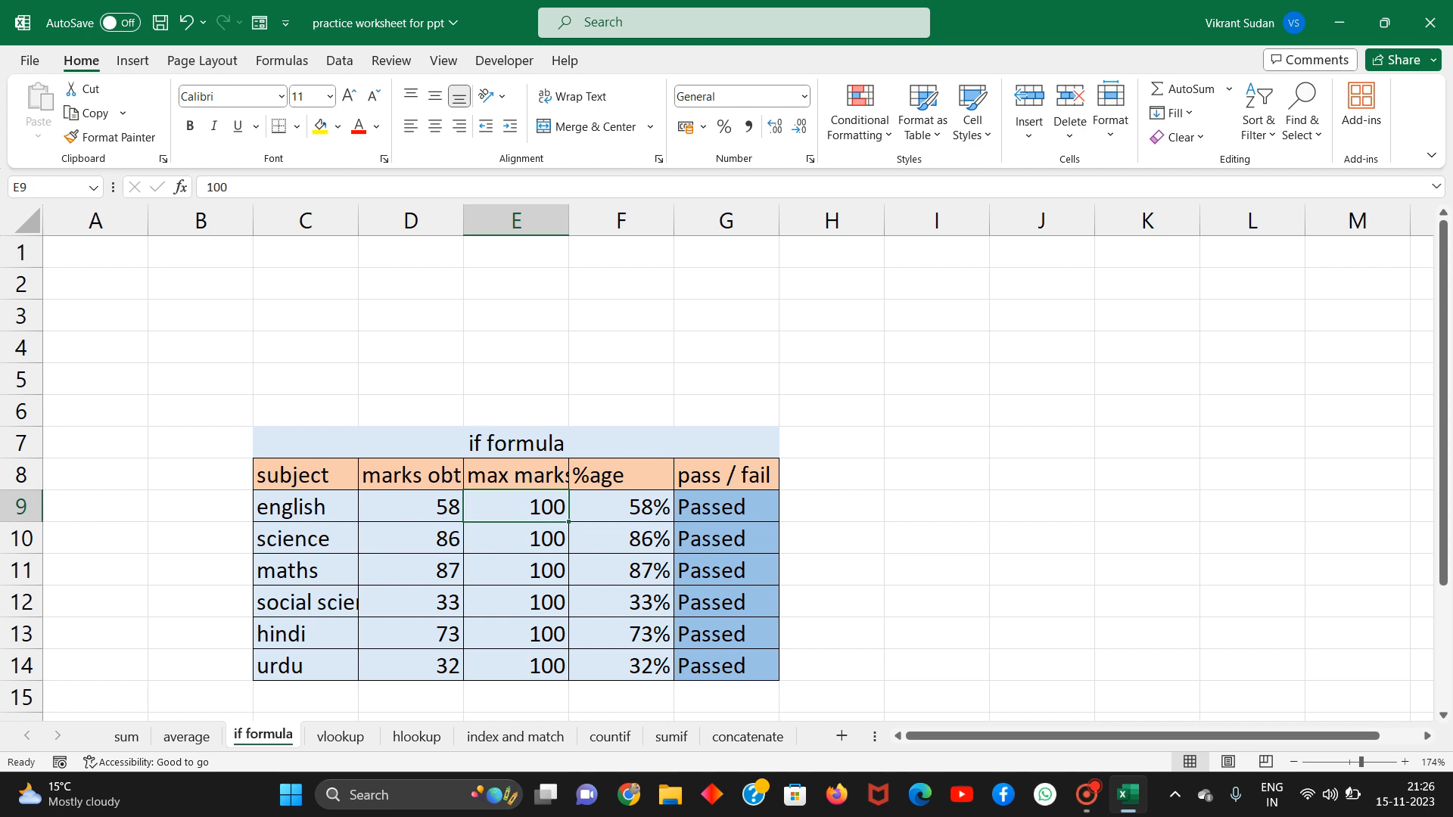
click(647, 582)
click(622, 506)
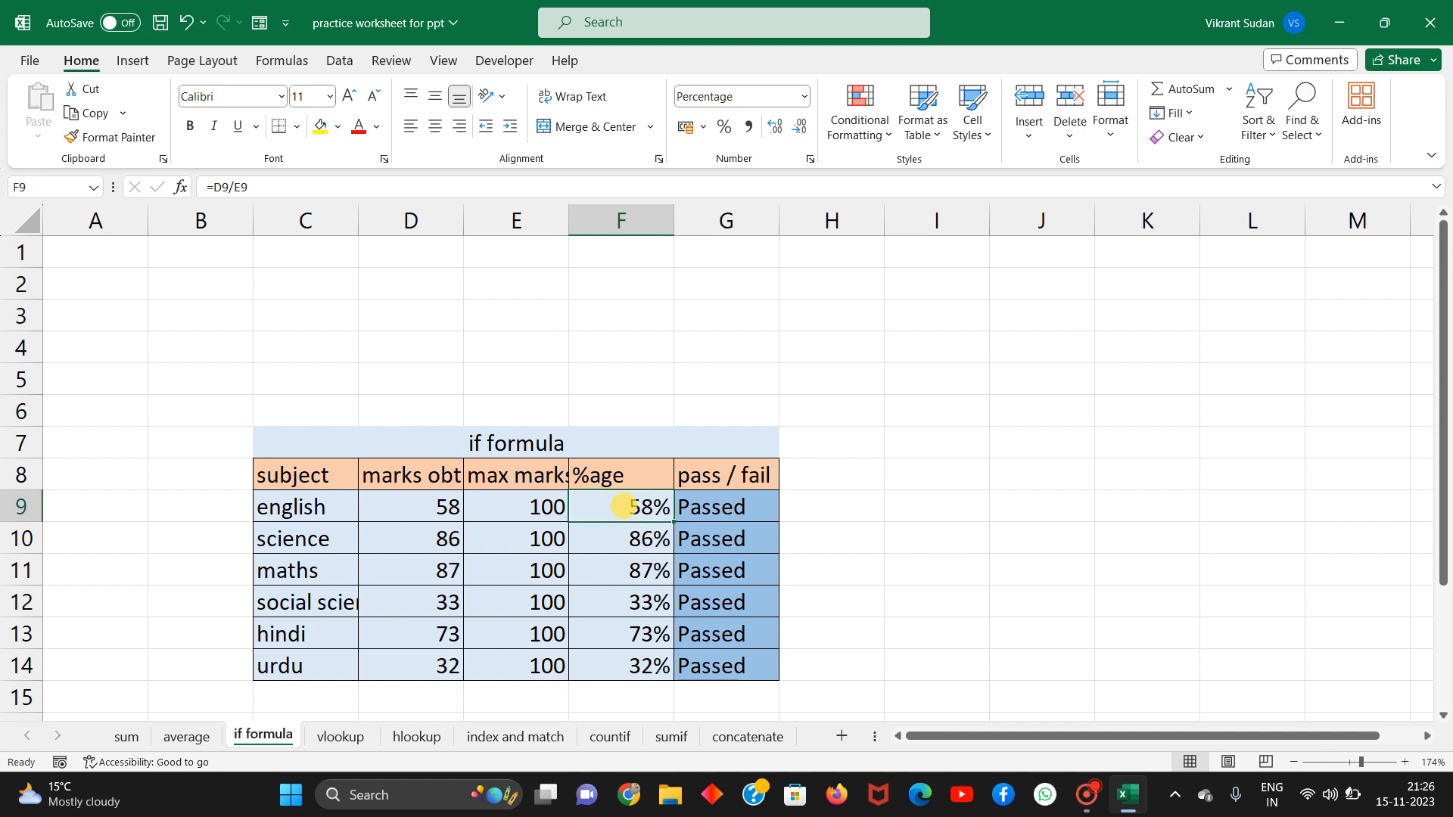
click(445, 511)
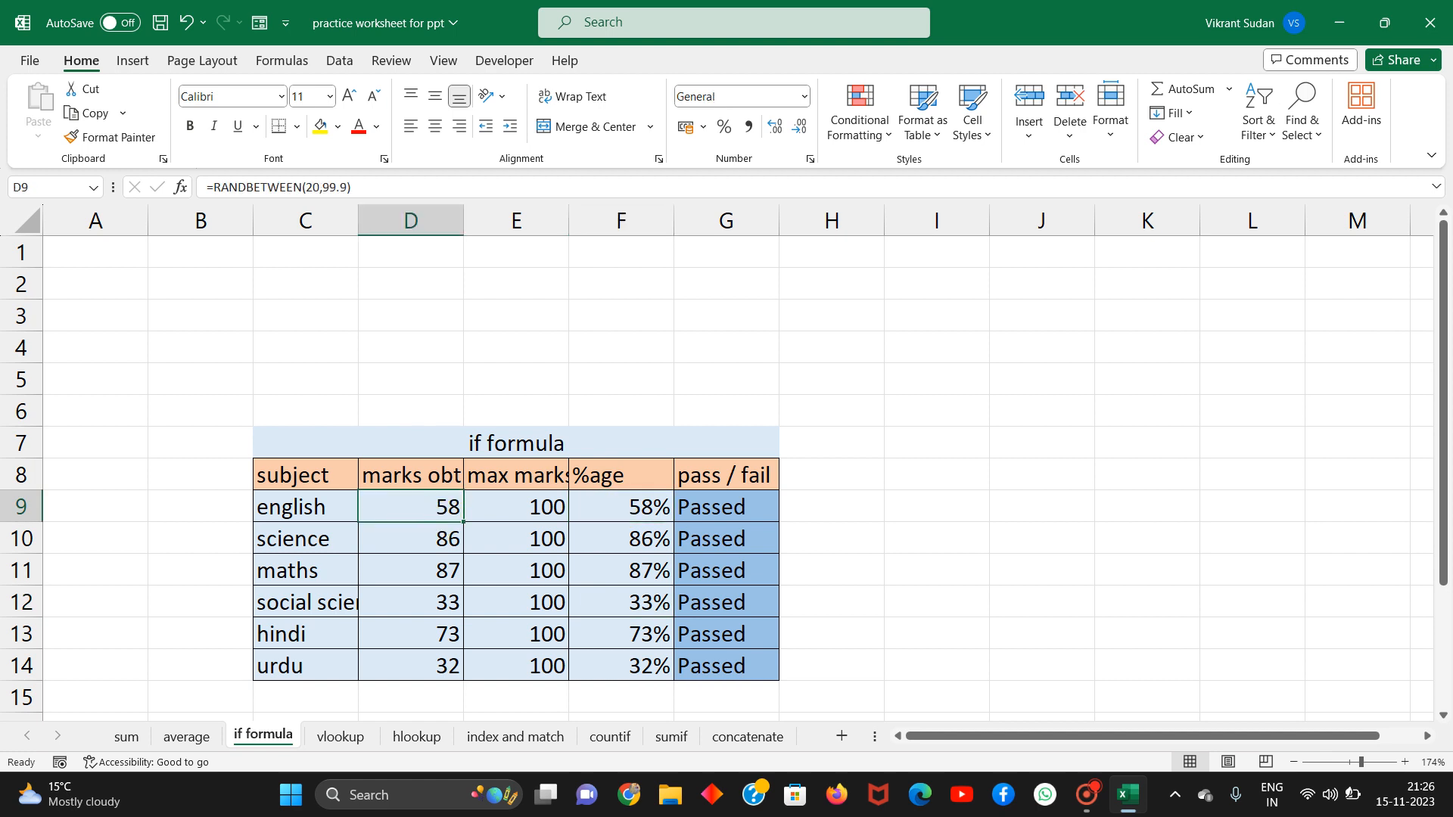
click(439, 540)
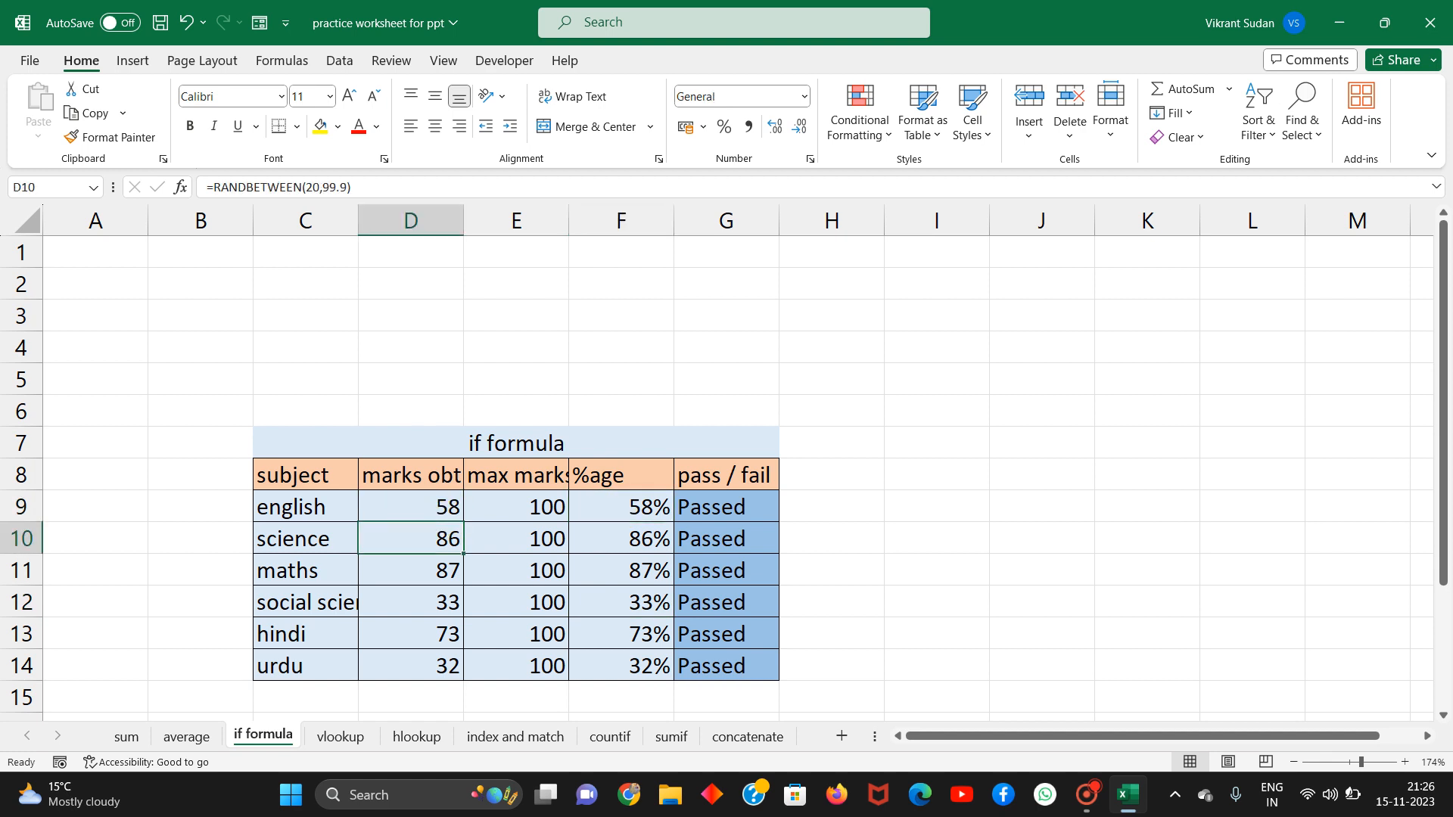
click(642, 505)
click(643, 539)
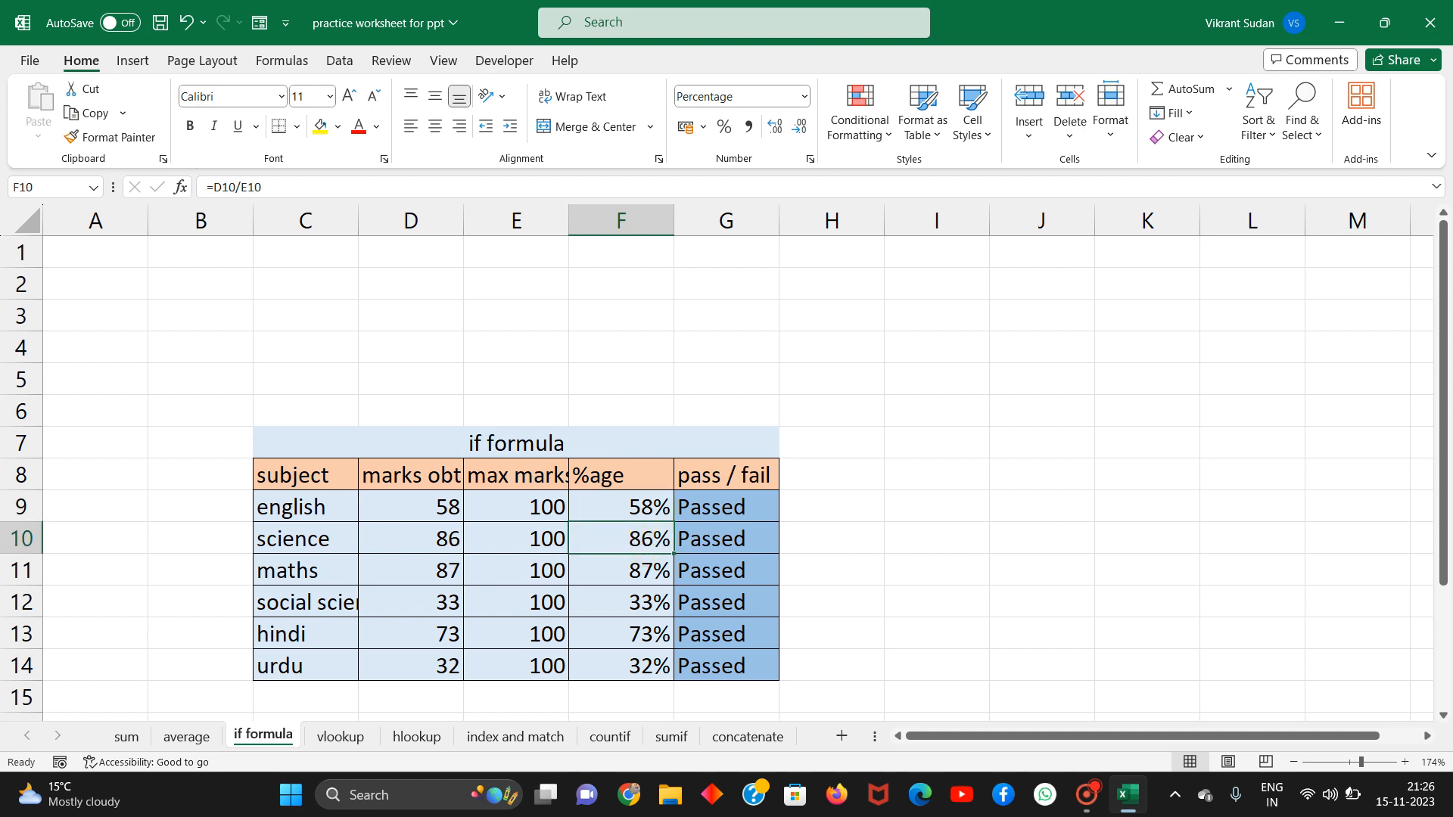
click(627, 570)
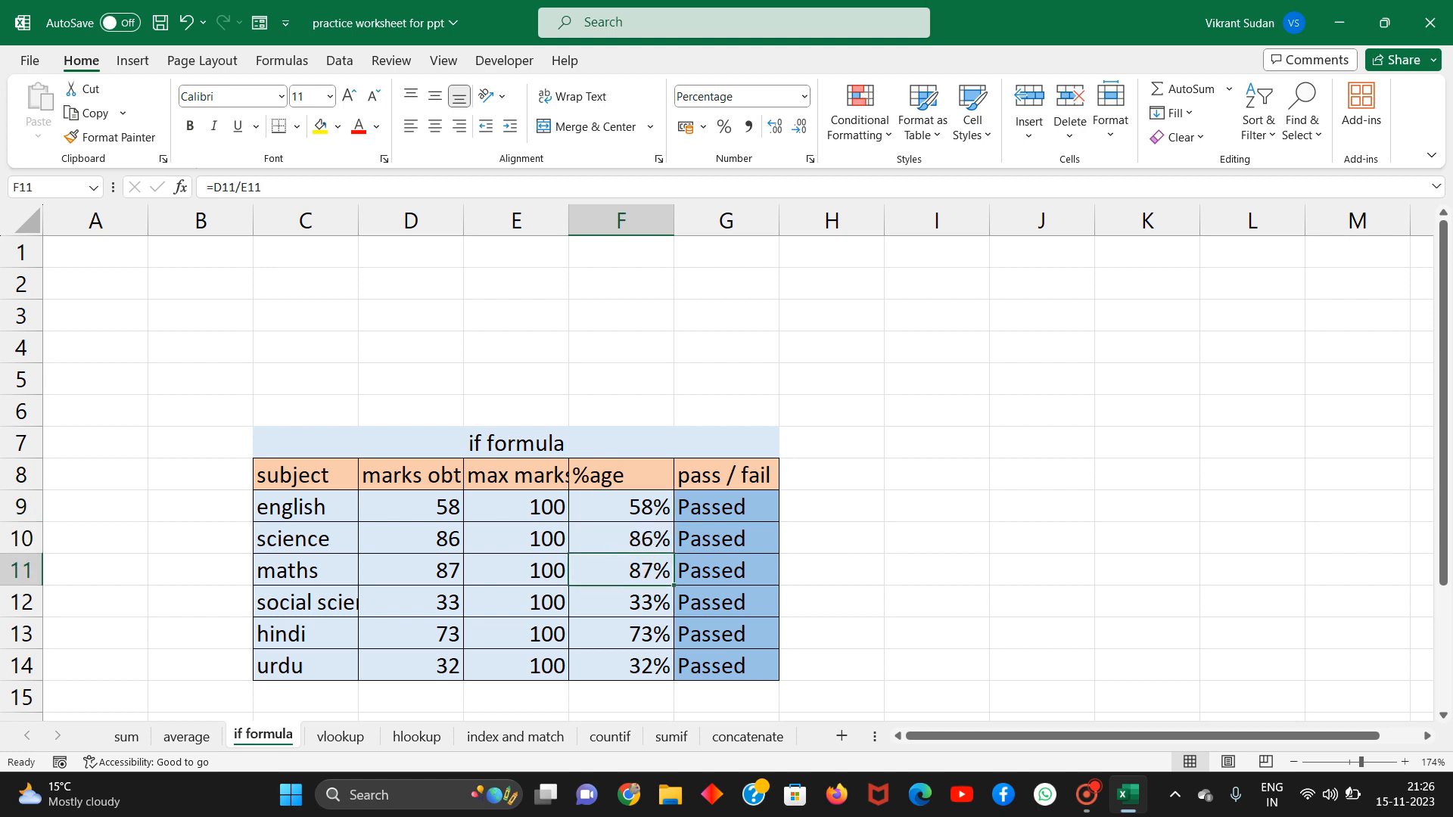
Examine the IF formula for english in G9 and the percentage formula in F9 that it tests.
click(738, 508)
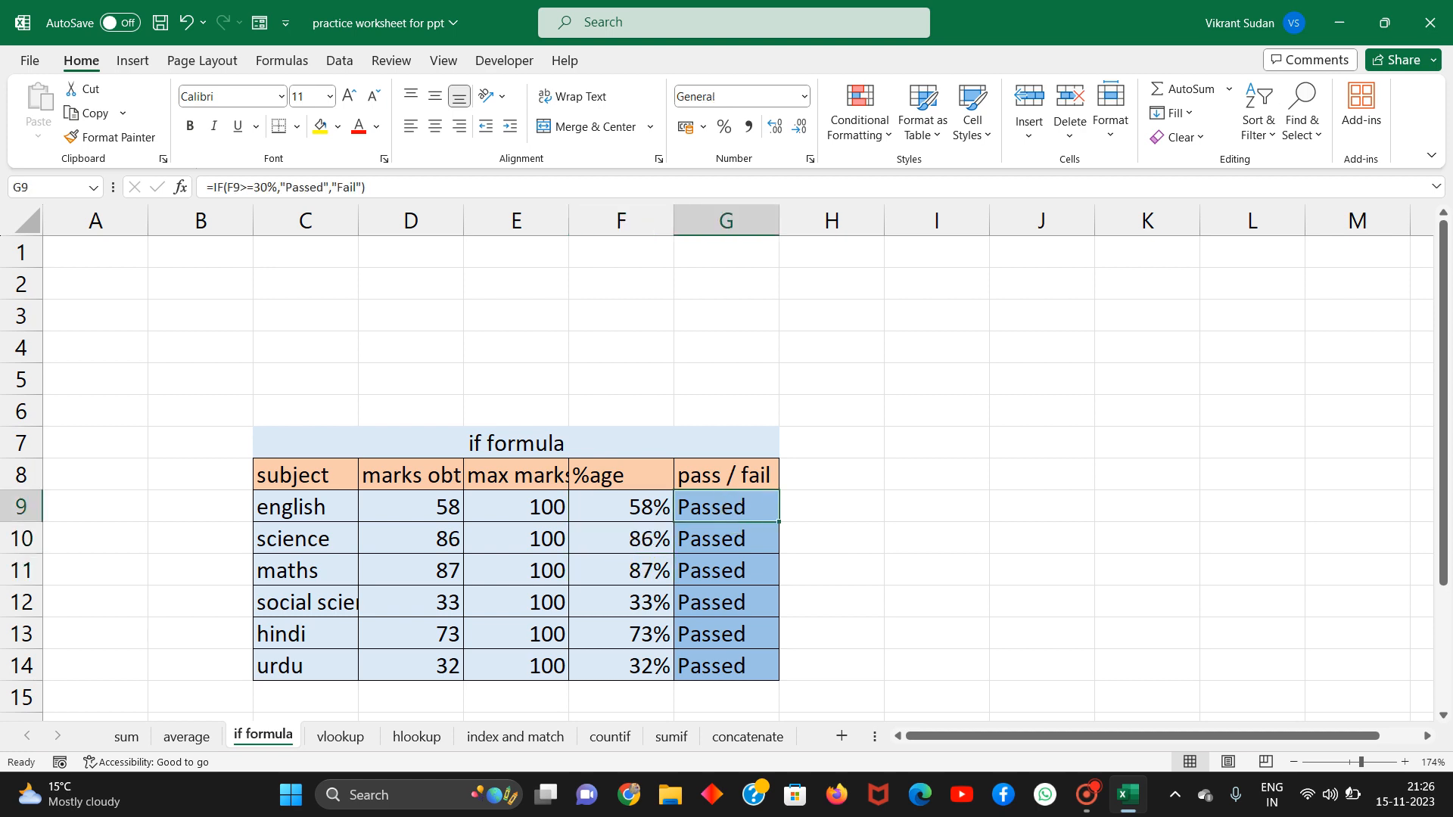
drag(366, 187, 198, 186)
click(399, 187)
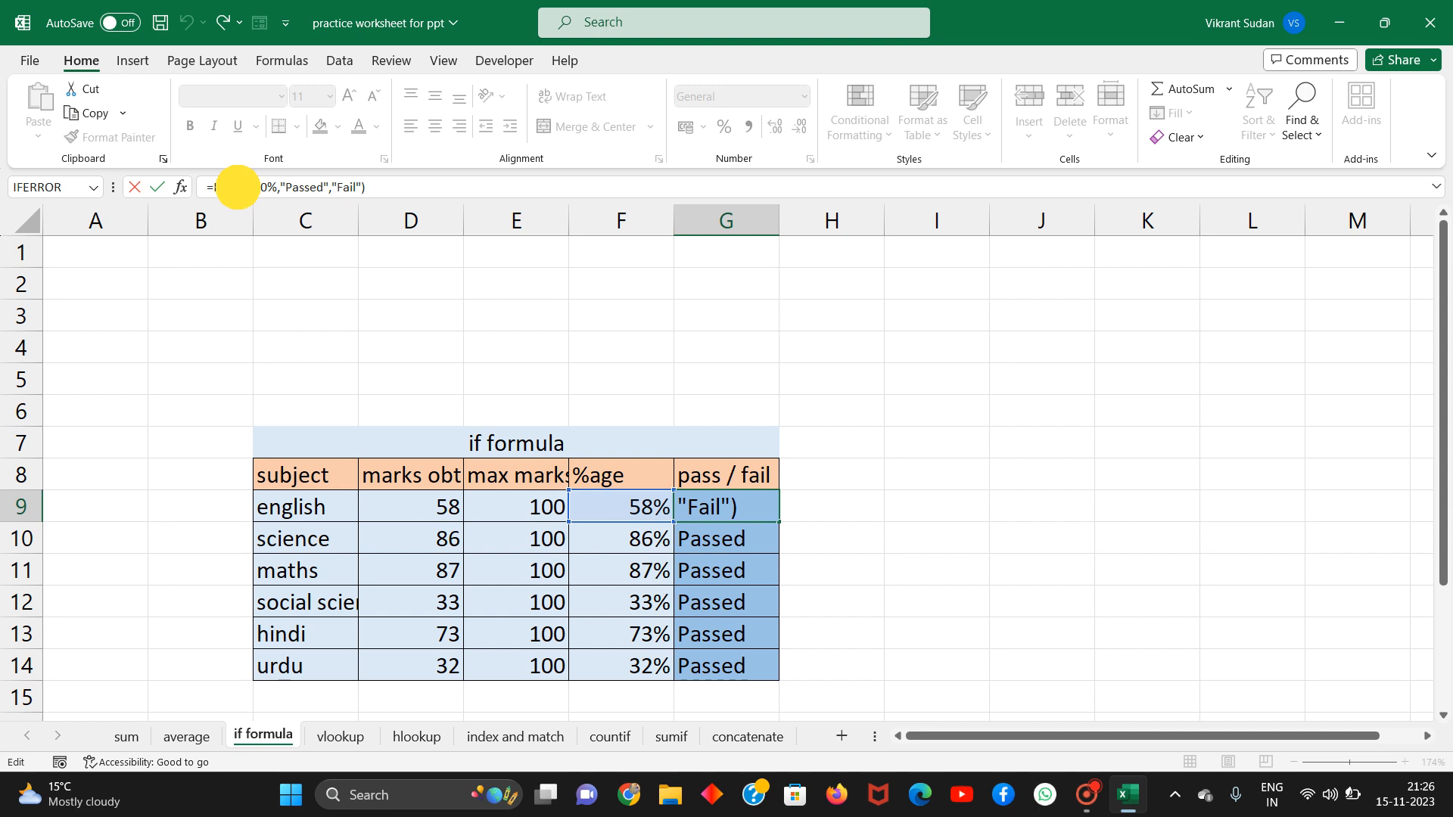
double_click(232, 187)
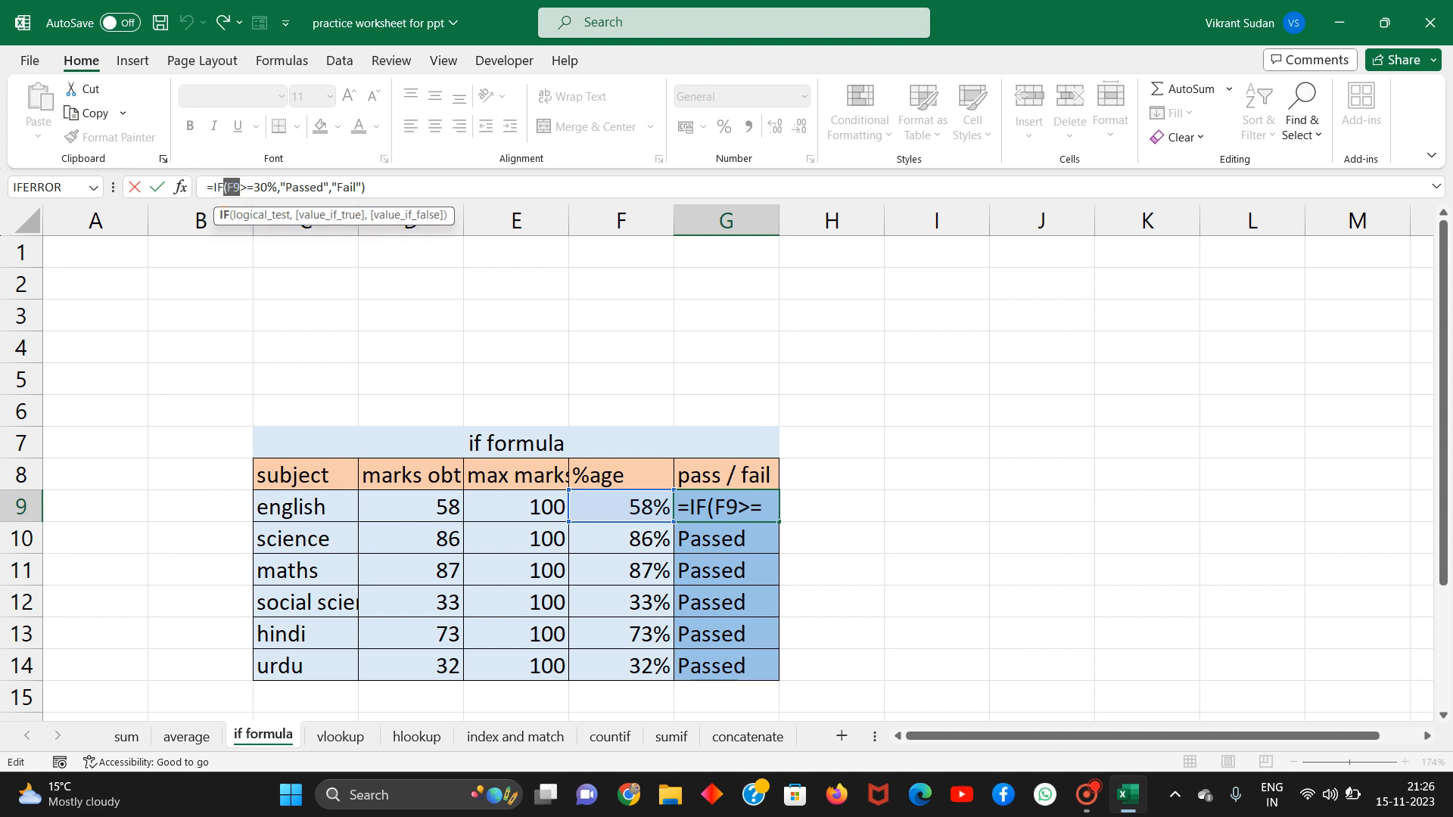
click(620, 506)
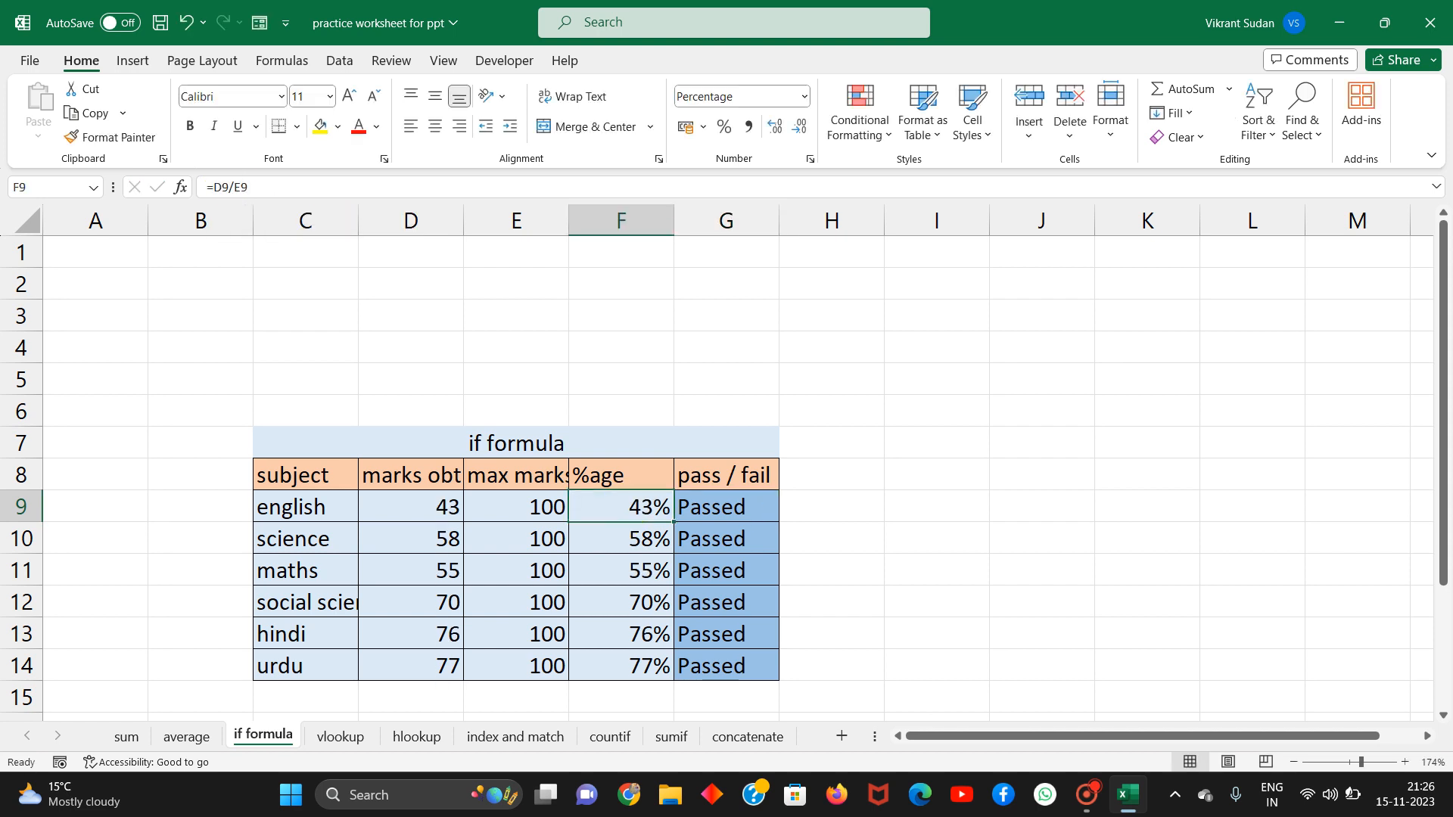
click(618, 503)
click(373, 187)
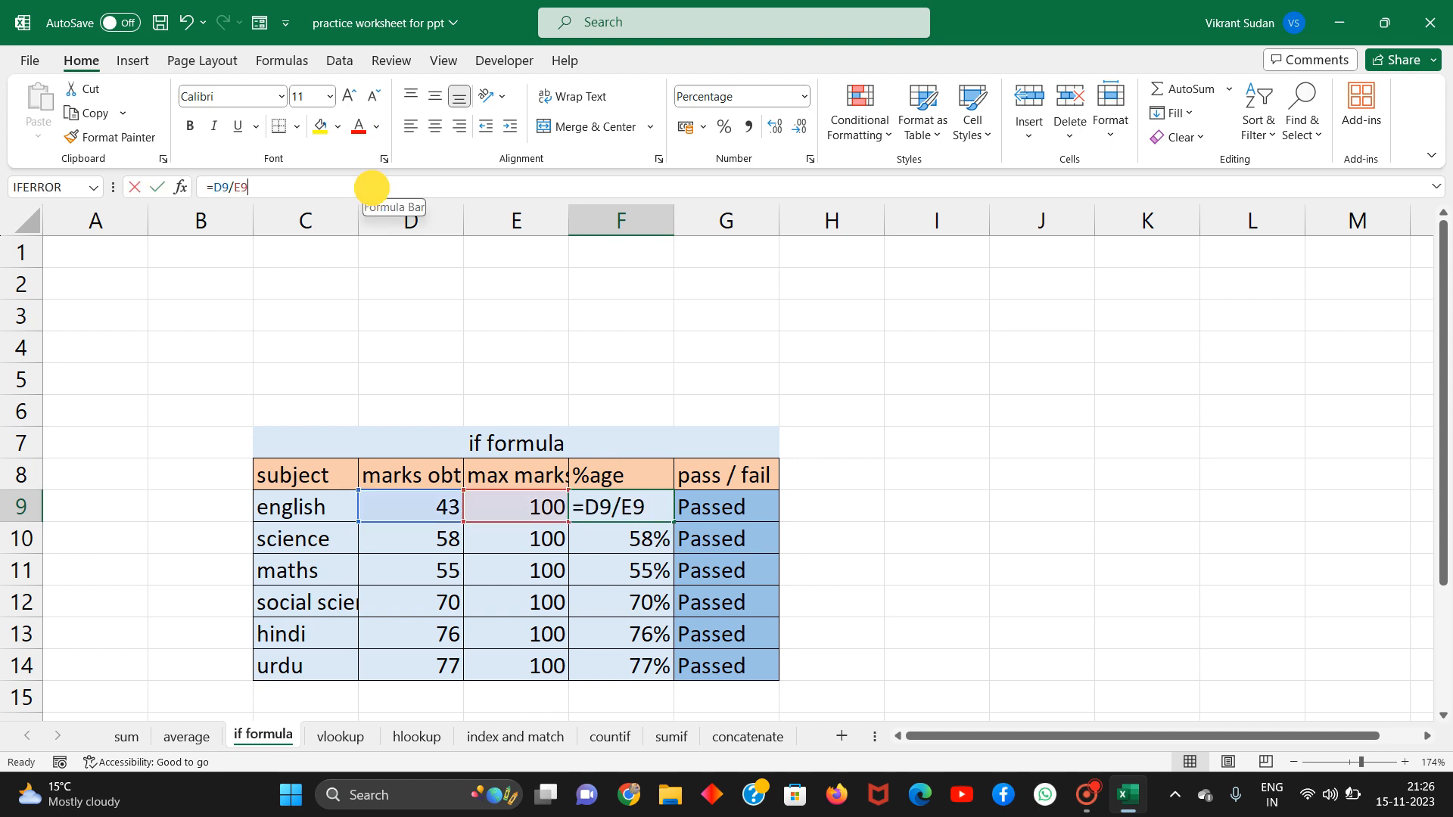
key(Return)
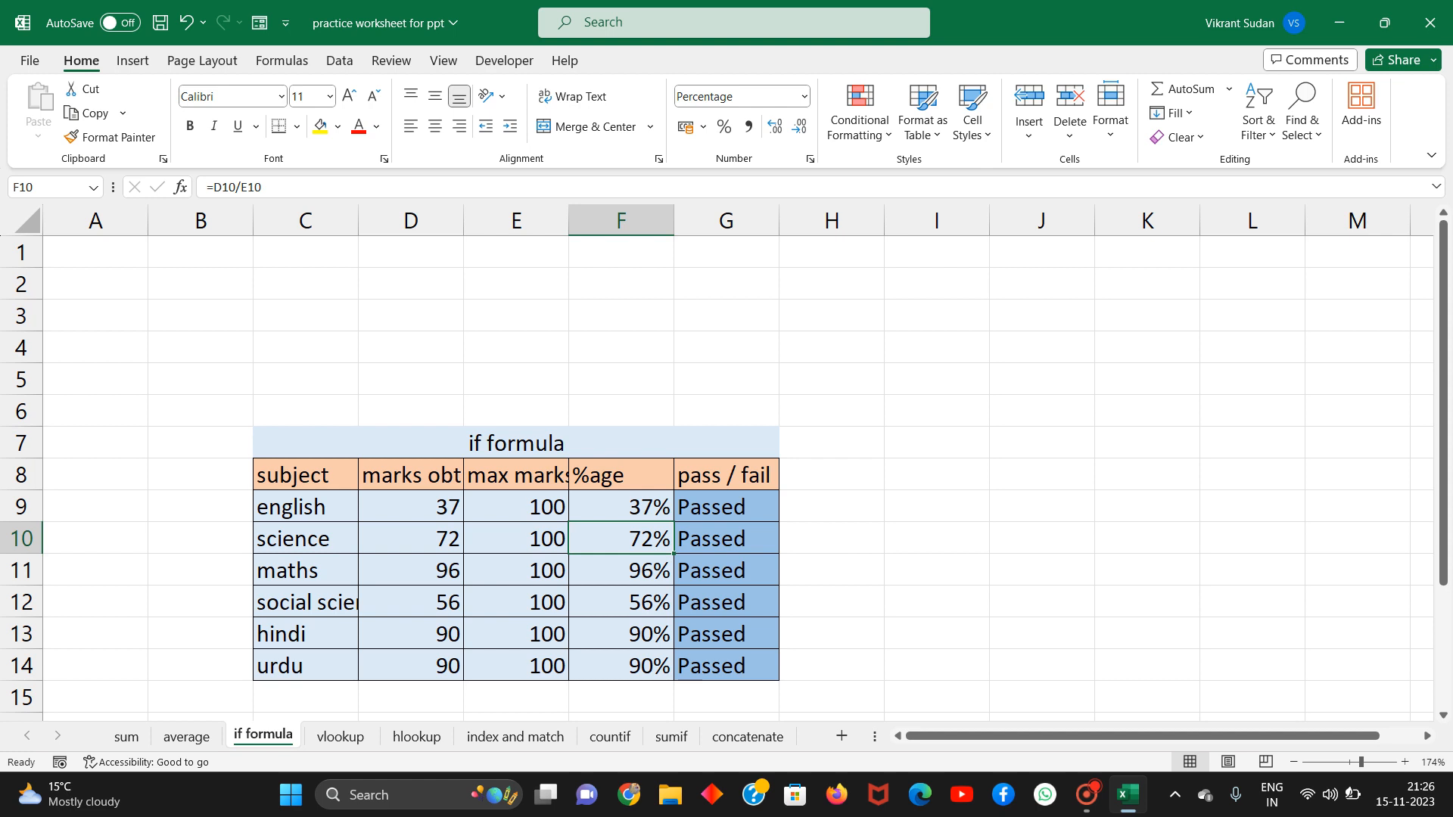
Examine the logical test, value-if-true and value-if-false arguments of the IF formula in G9.
click(690, 493)
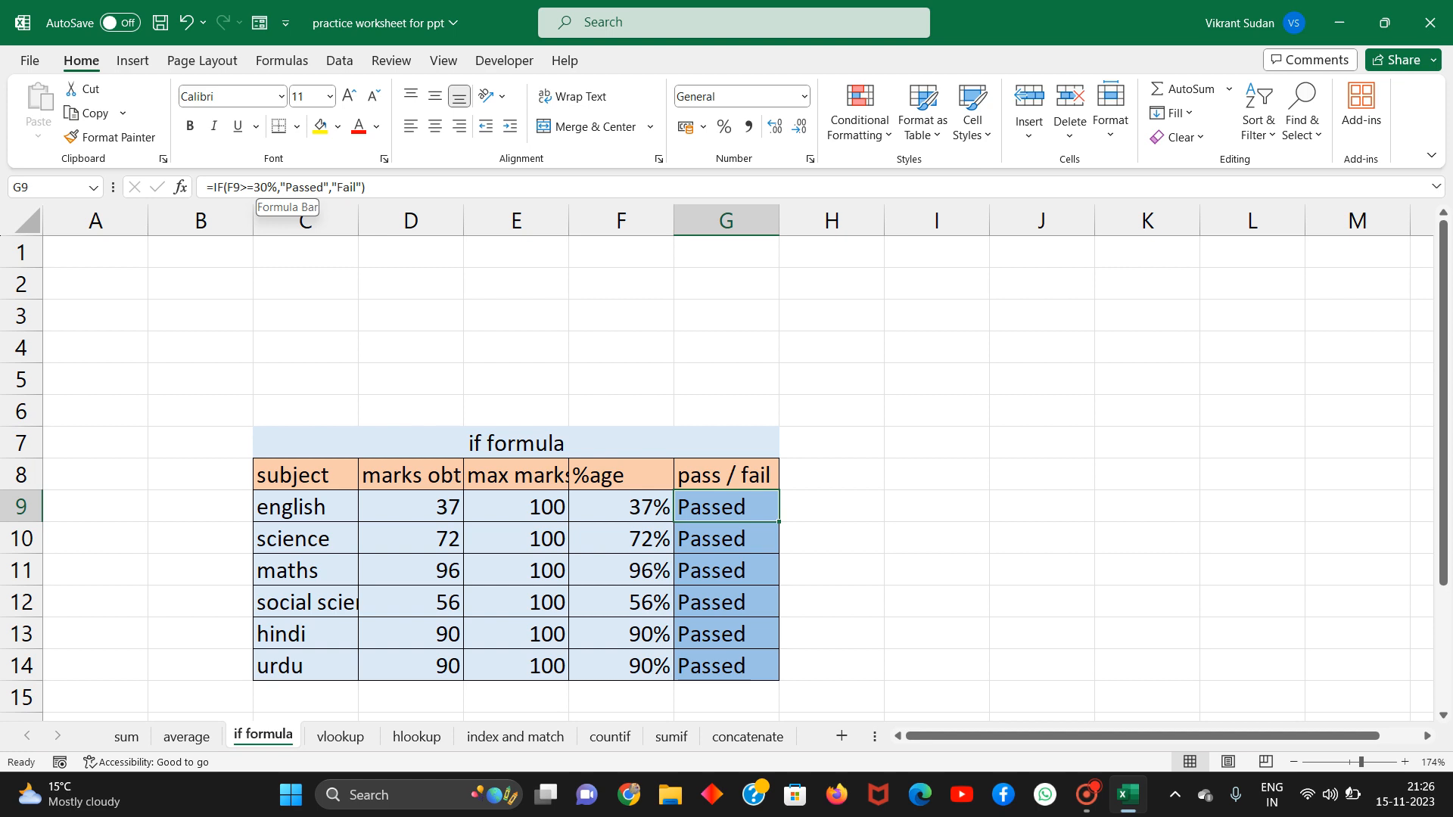
click(626, 509)
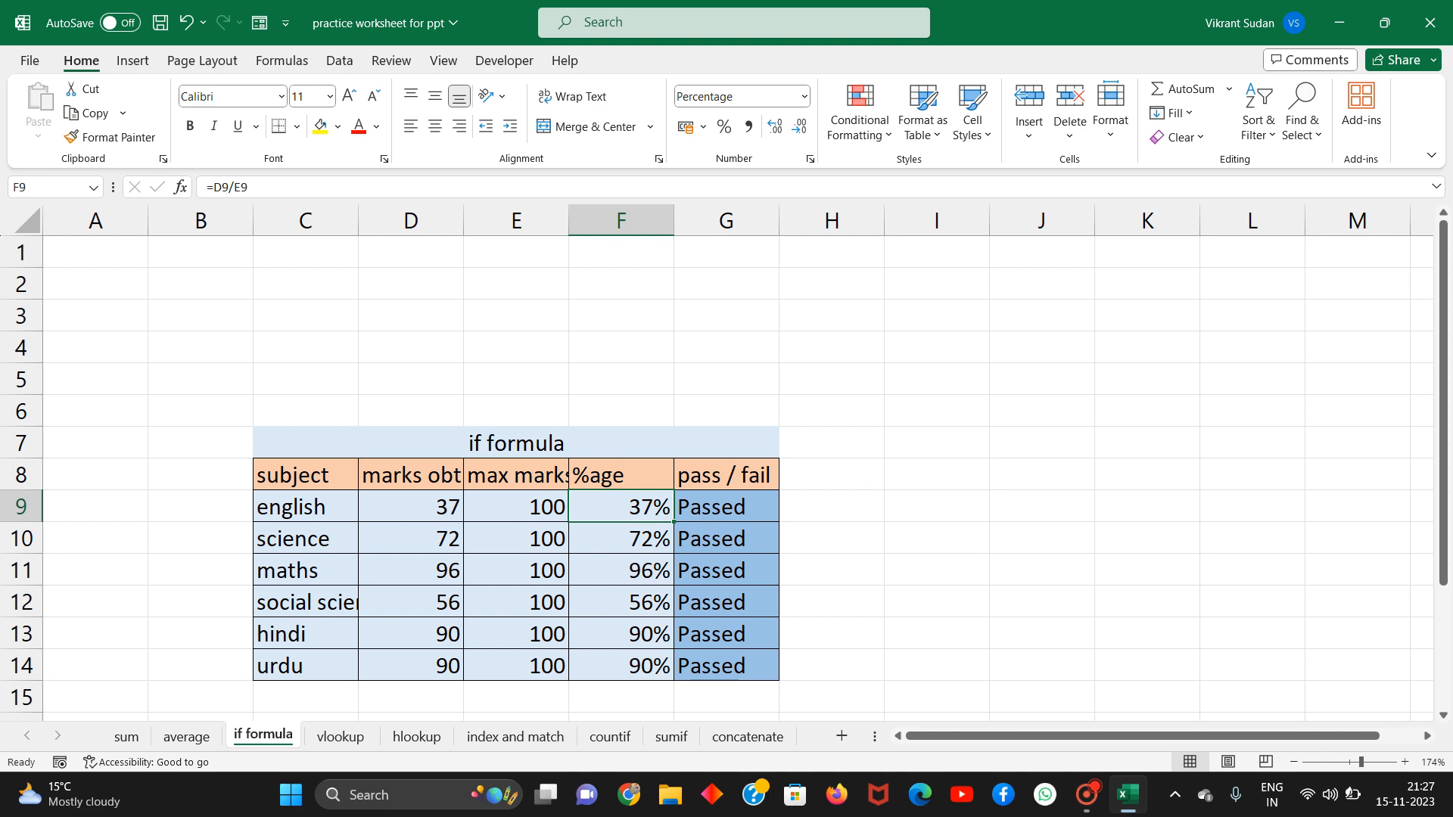
click(695, 513)
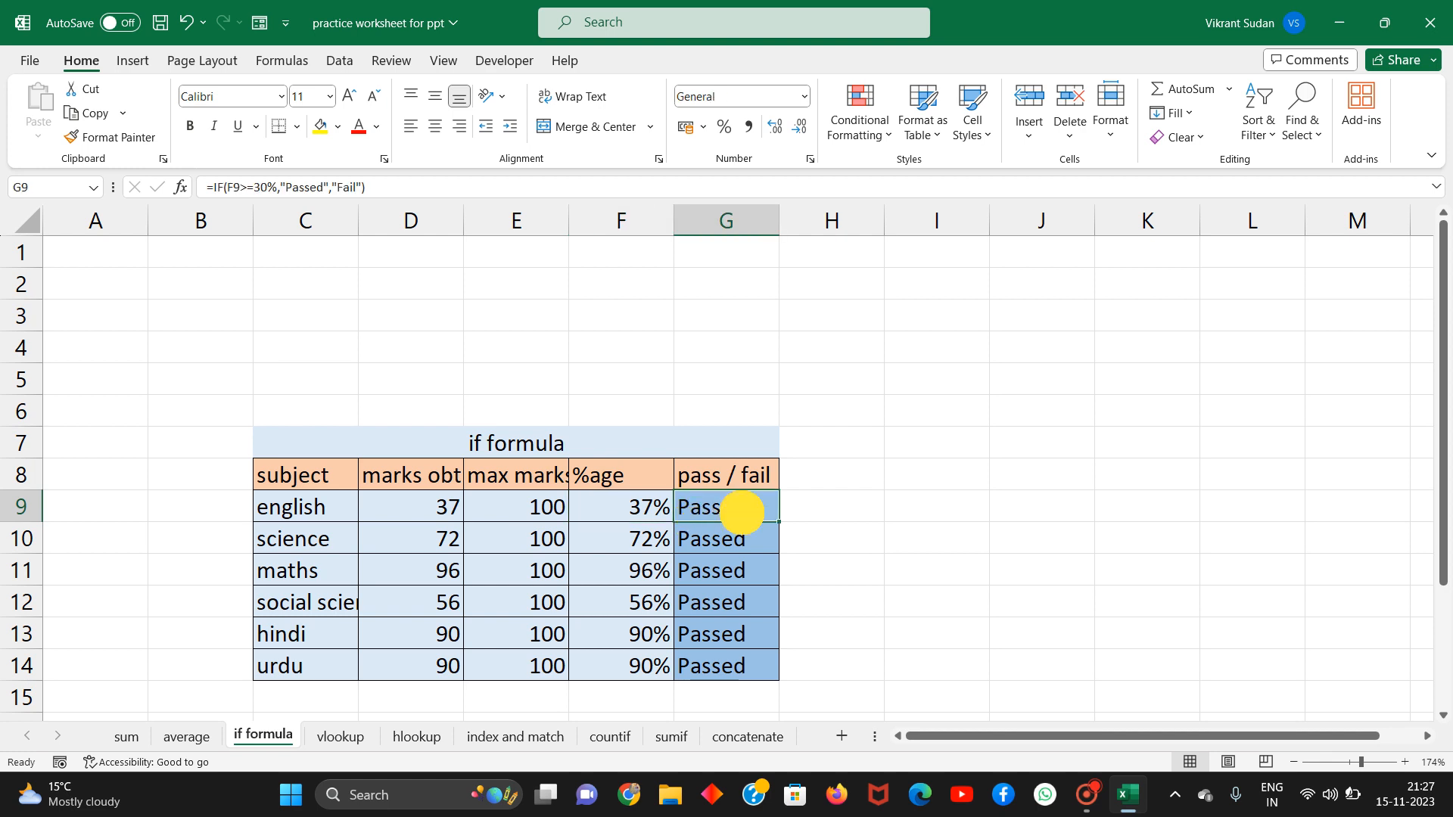
double_click(740, 507)
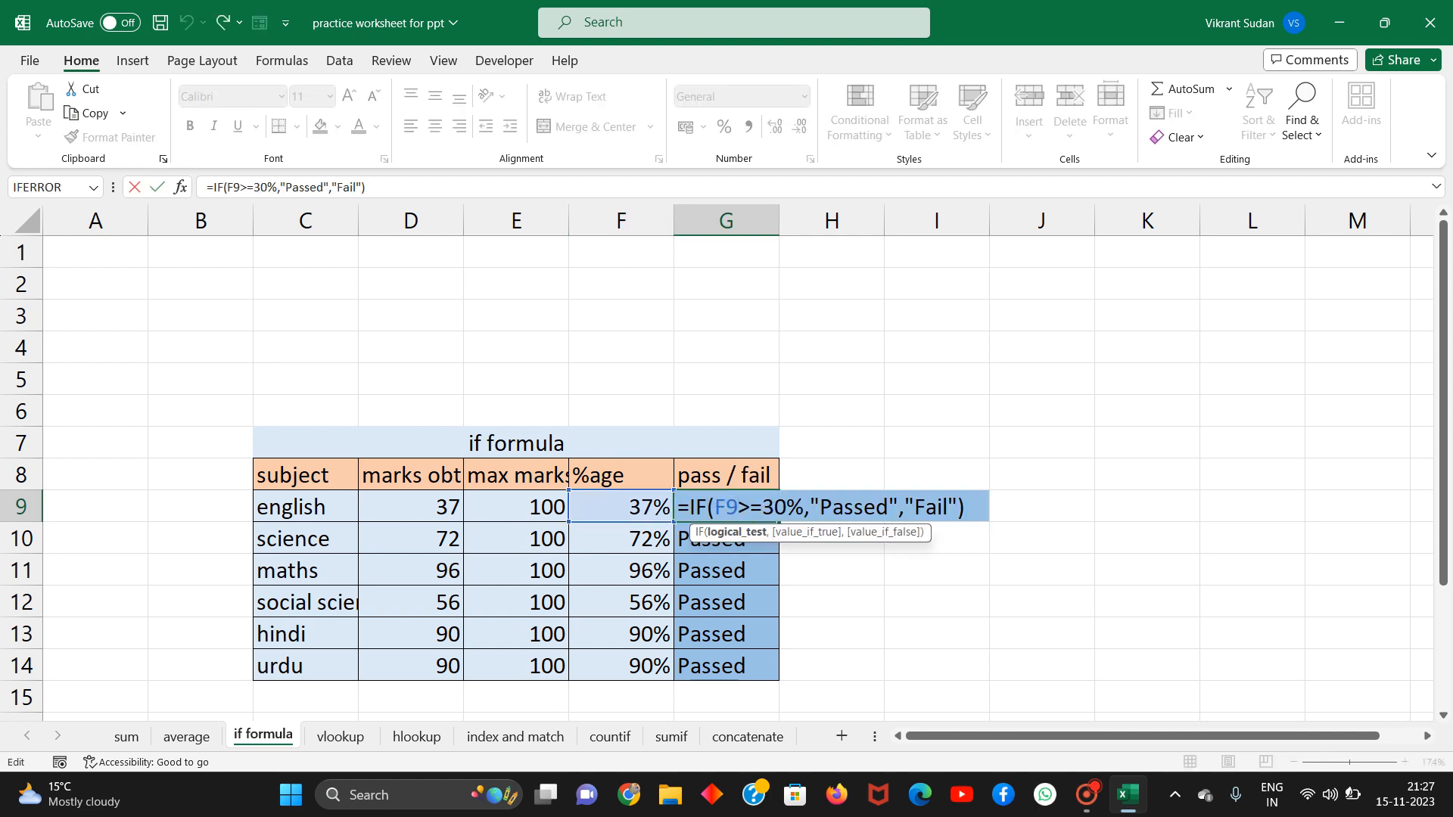
drag(897, 510, 810, 505)
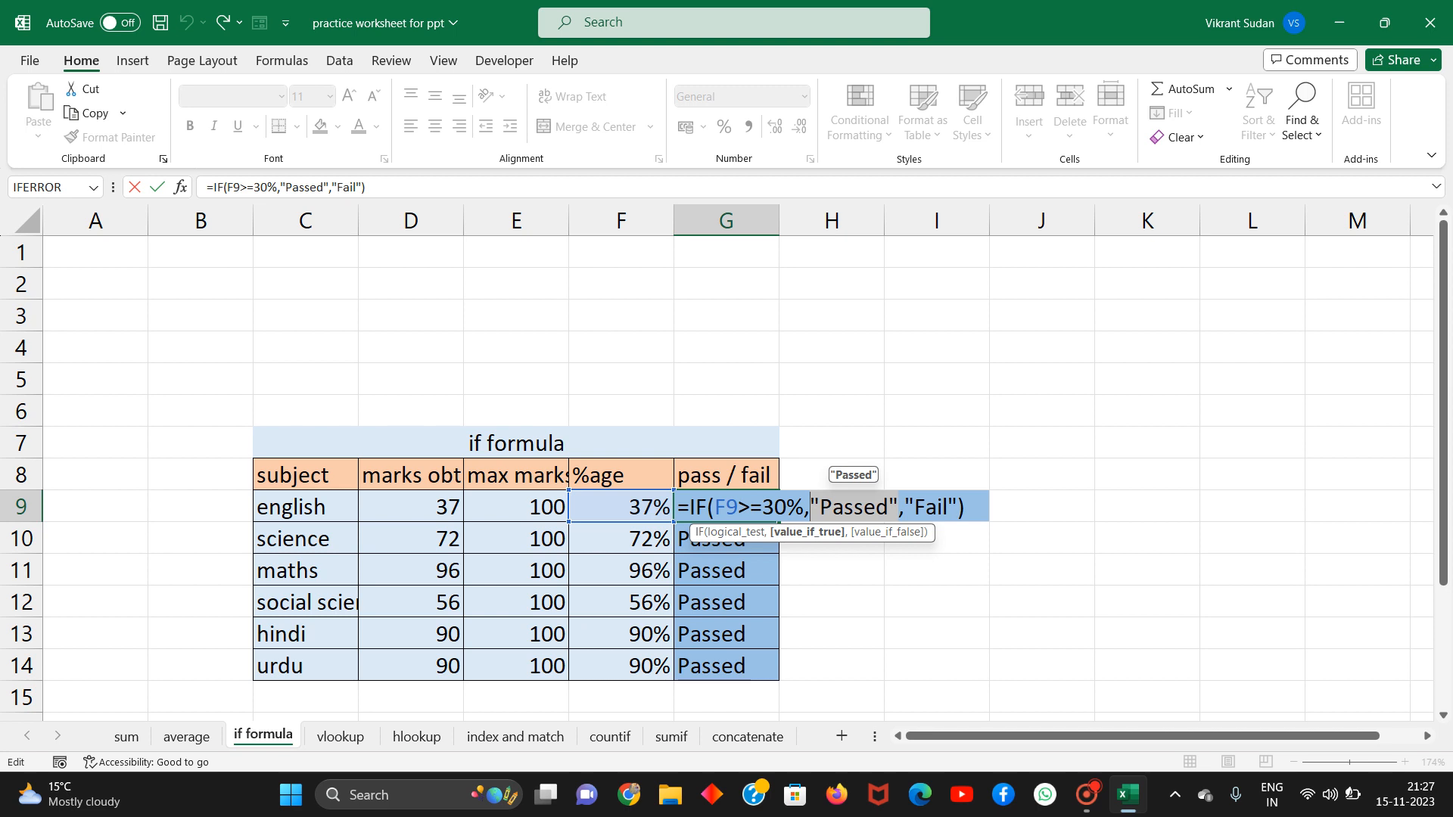
click(887, 532)
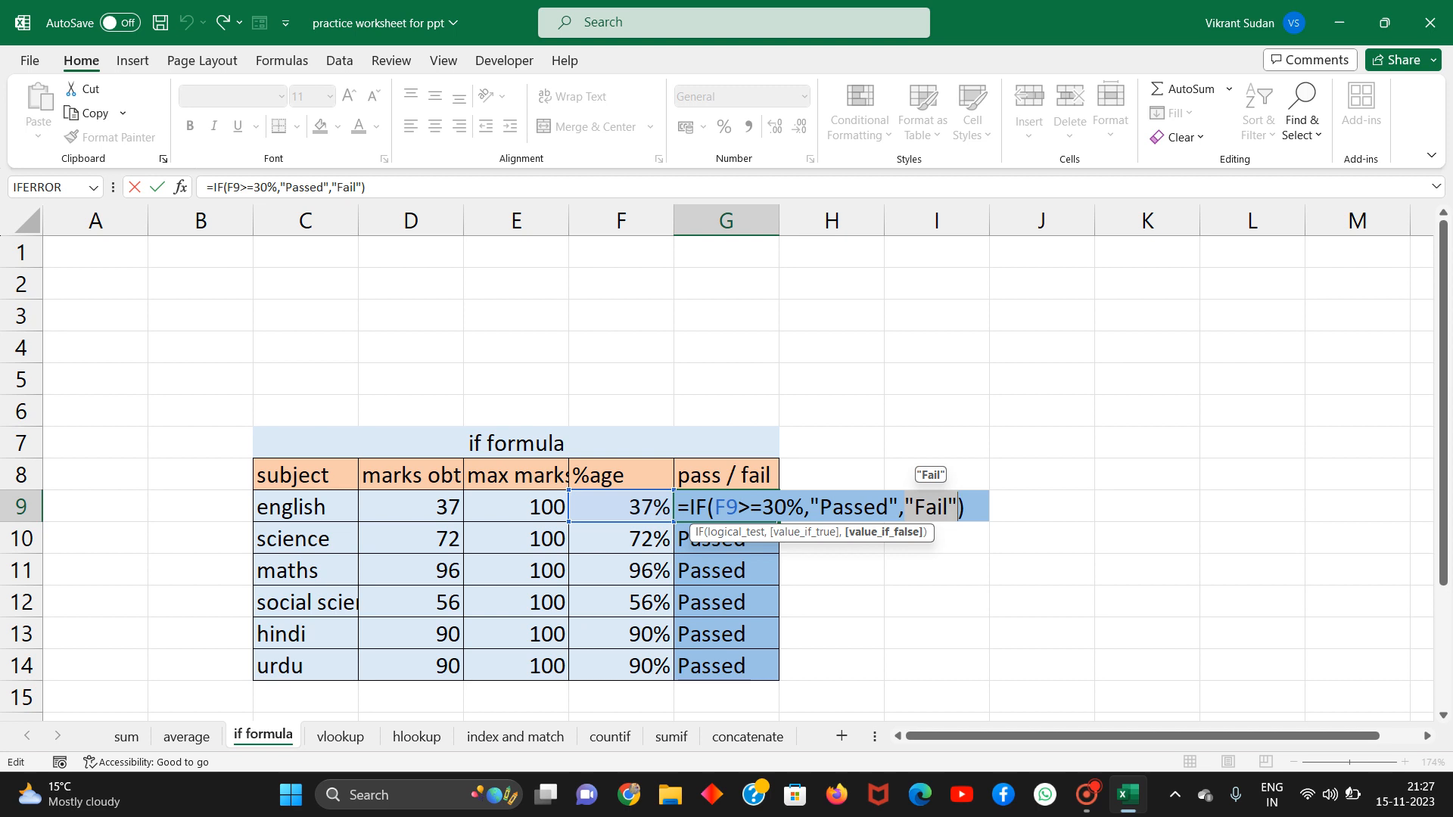
key(Return)
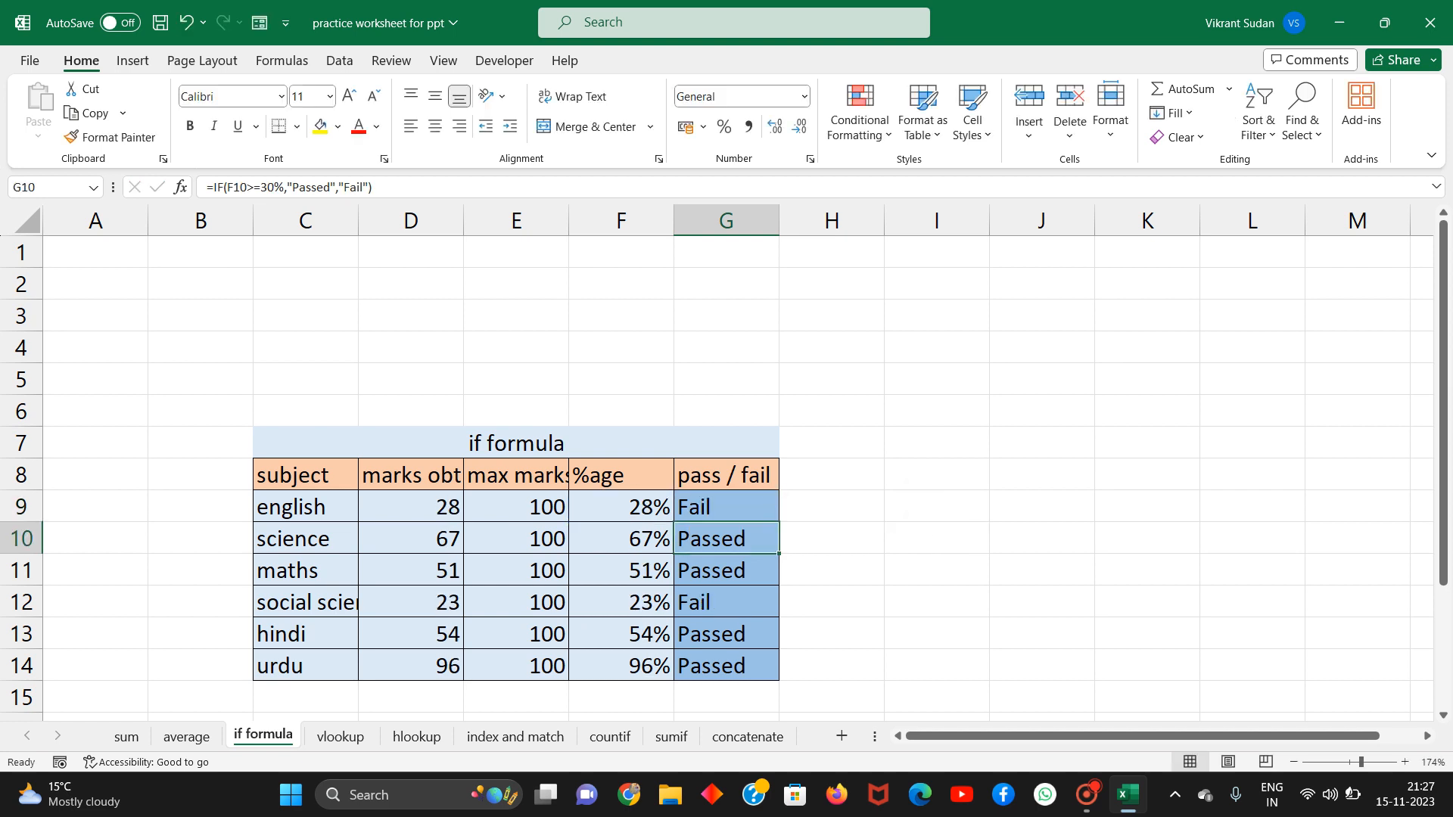
Check the formula behind the english marks in D9 and review the pass/fail condition in G9 again.
click(432, 508)
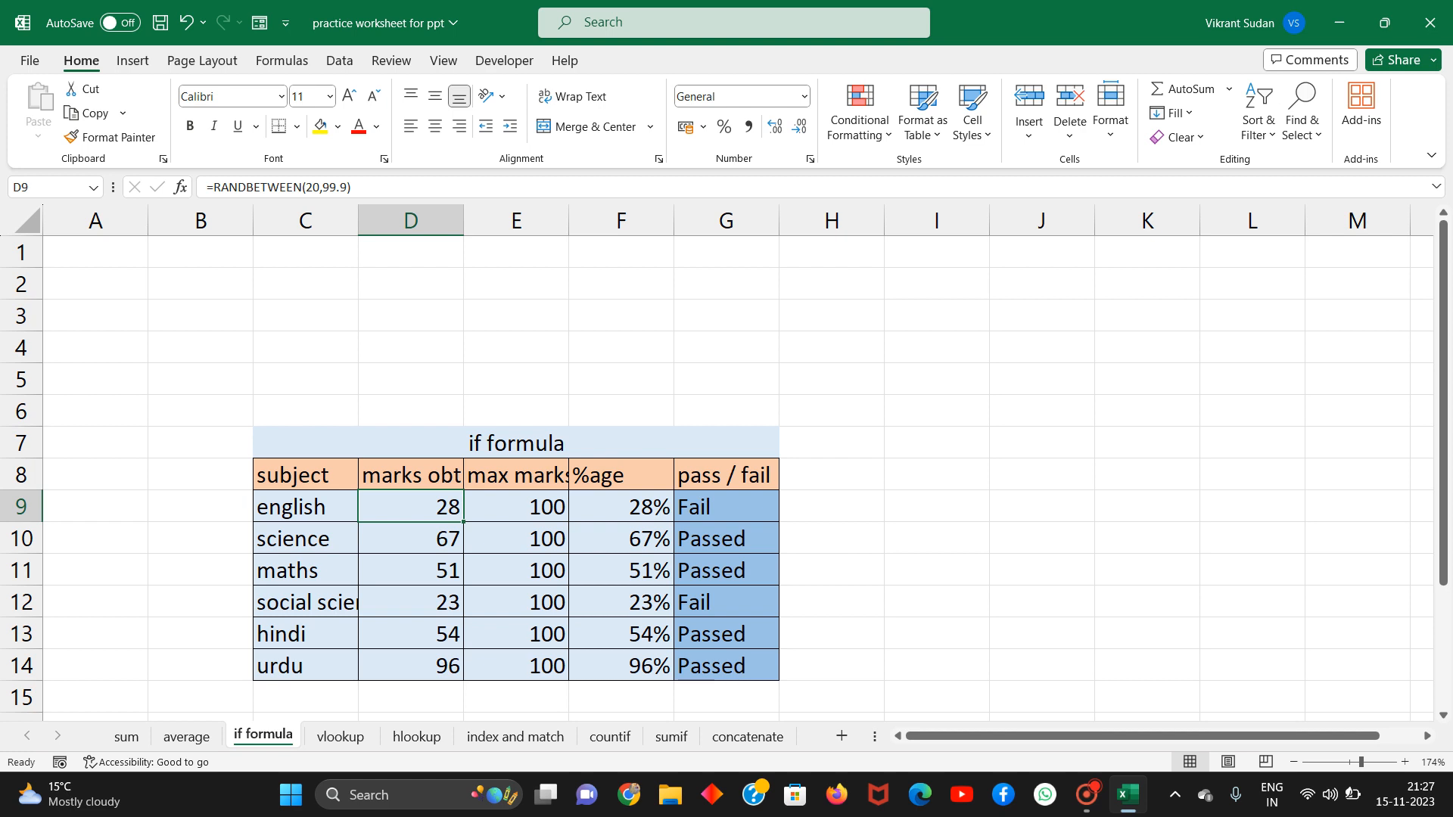
click(719, 504)
double_click(720, 504)
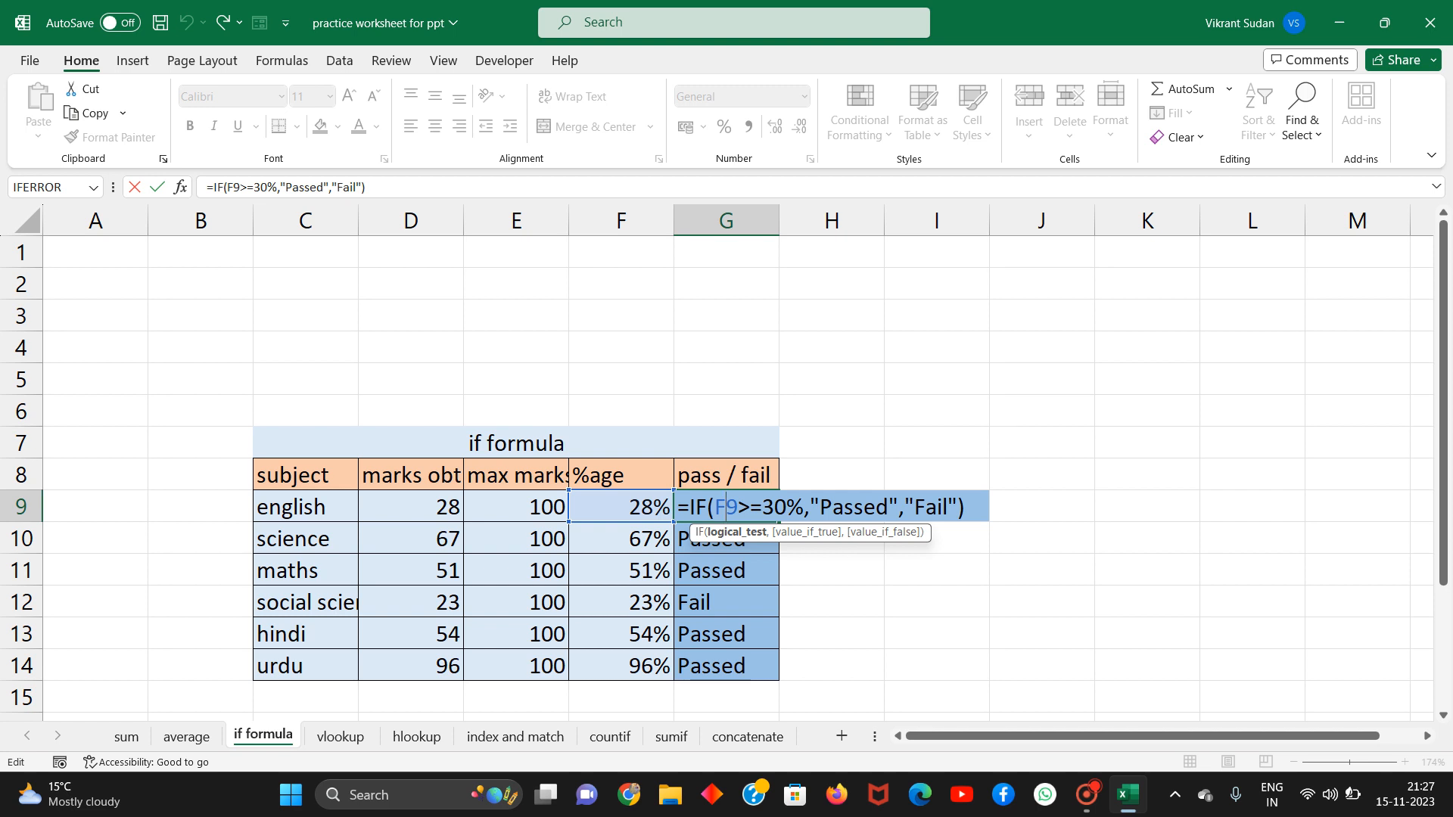
key(Return)
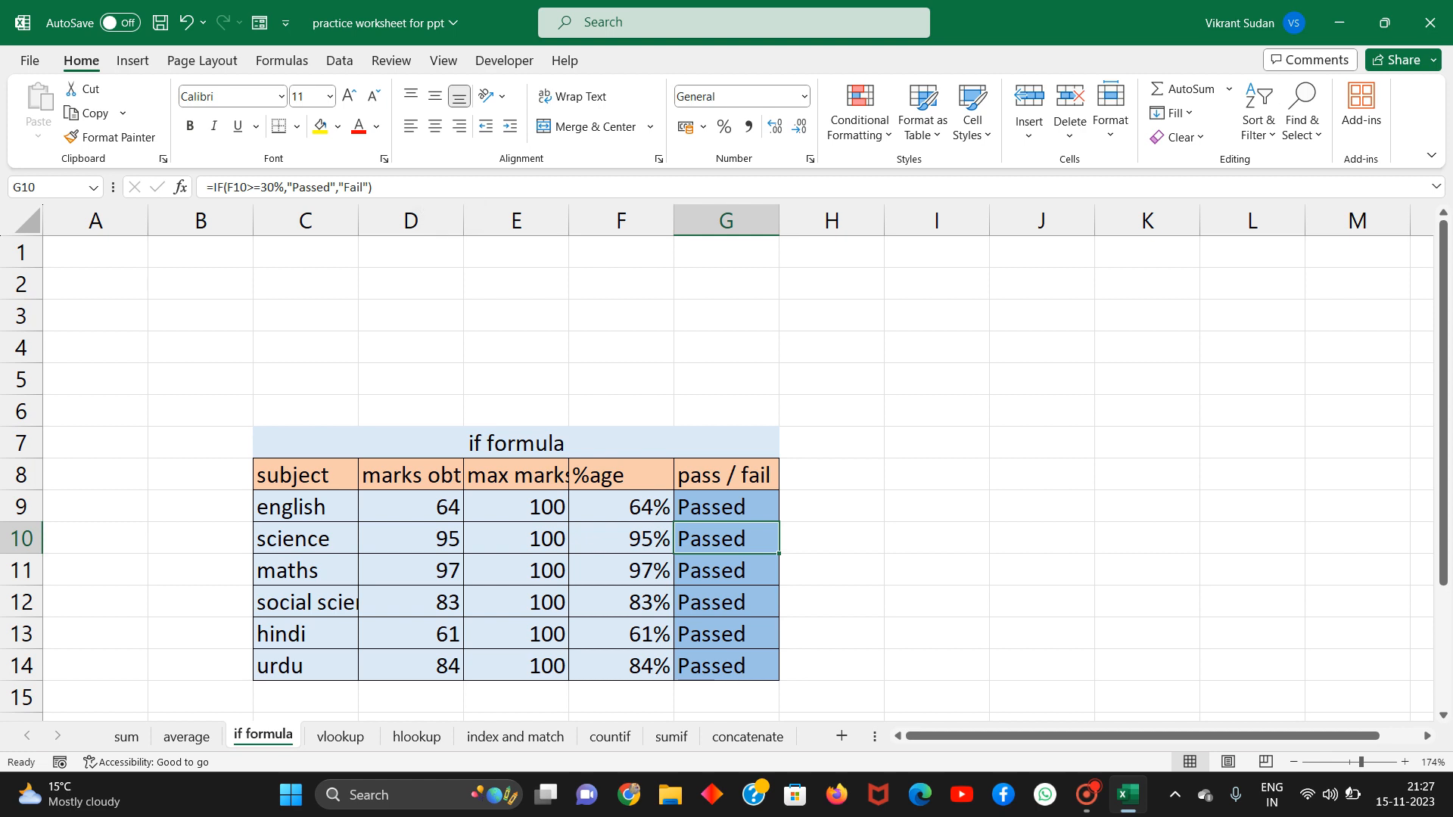
On the vlookup sheet, examine the headings and product entries of the laptop price table.
click(340, 736)
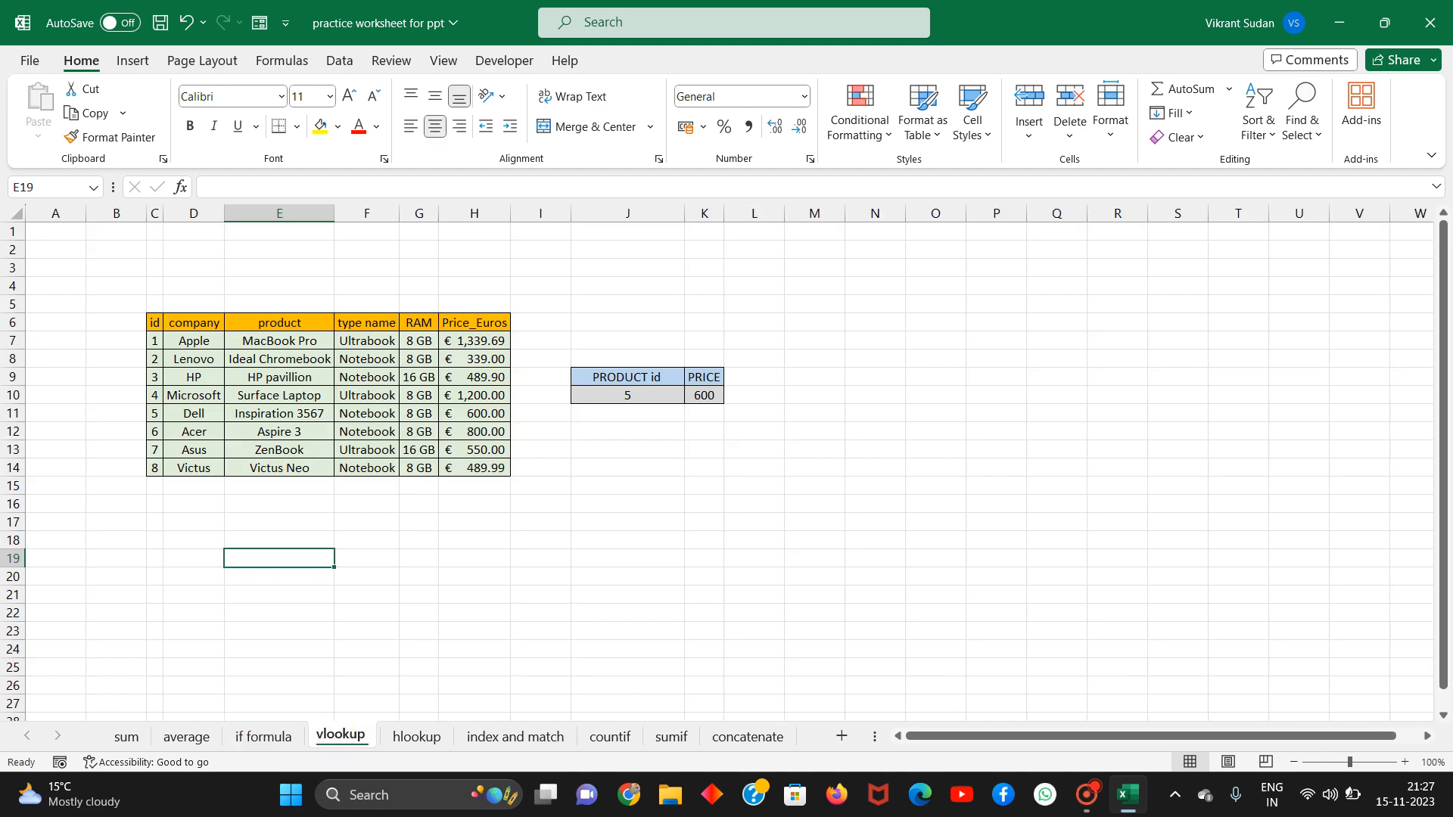
scroll(726, 461, up, 5)
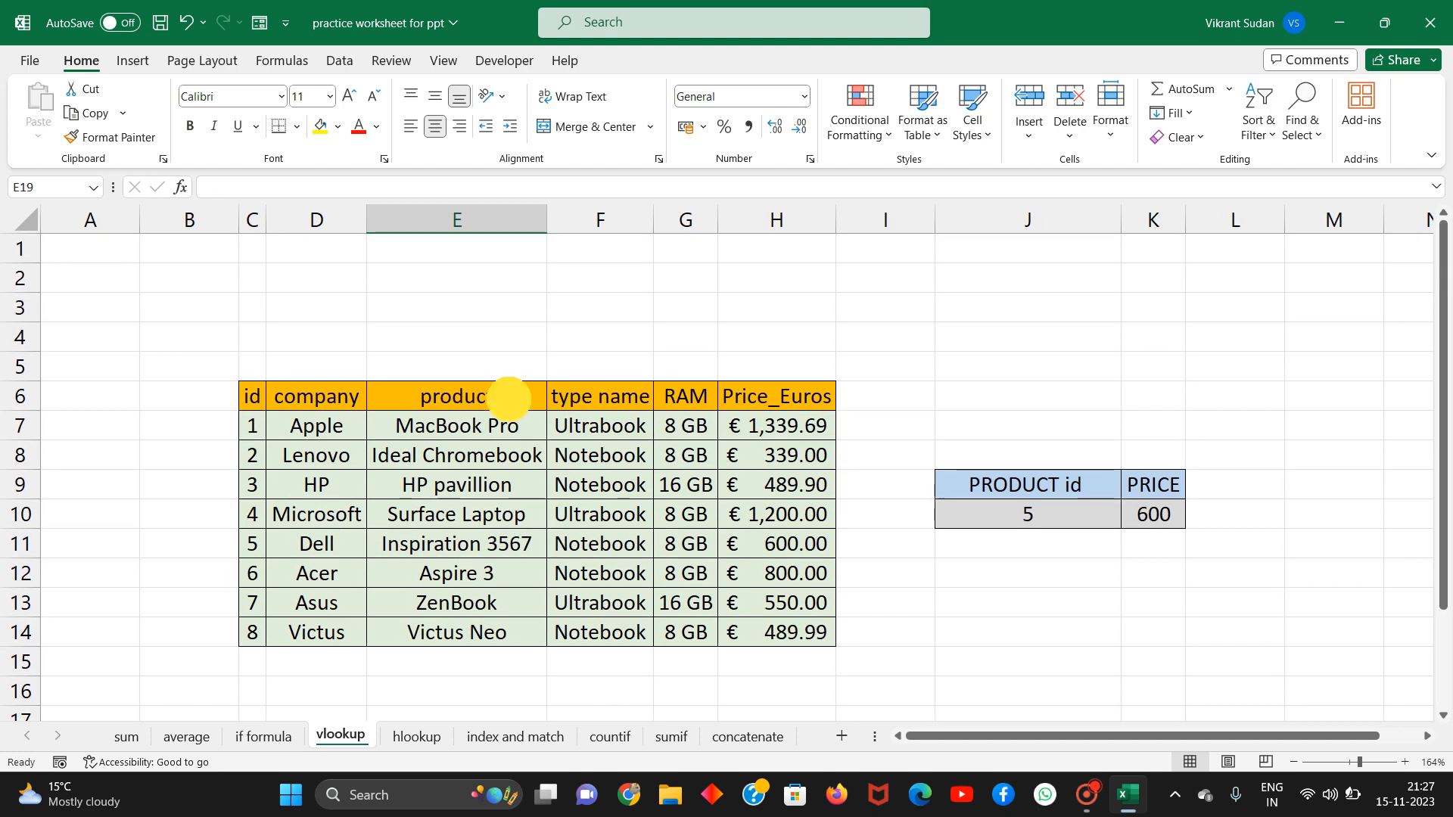
click(502, 387)
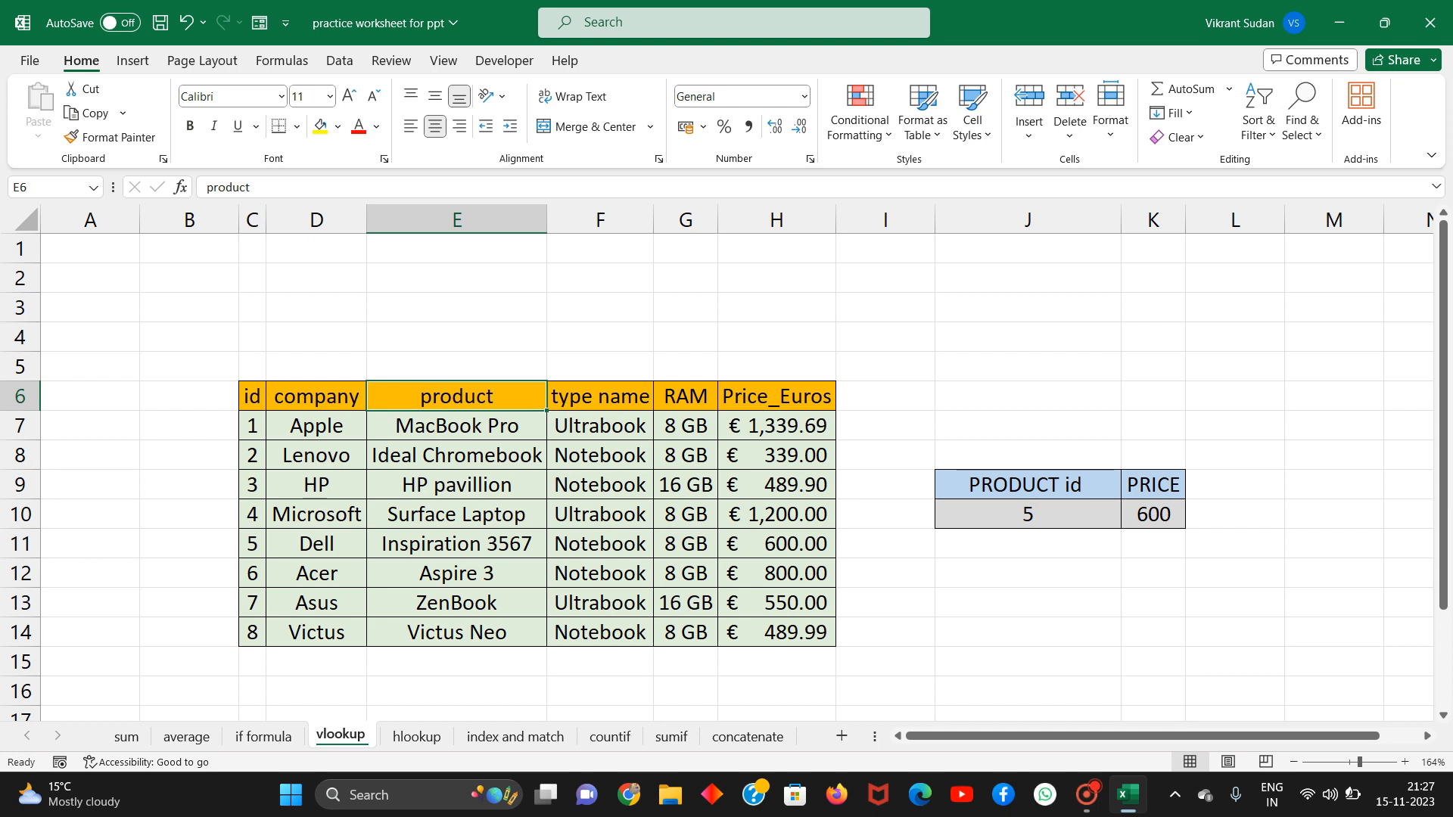
drag(387, 455, 437, 426)
click(437, 426)
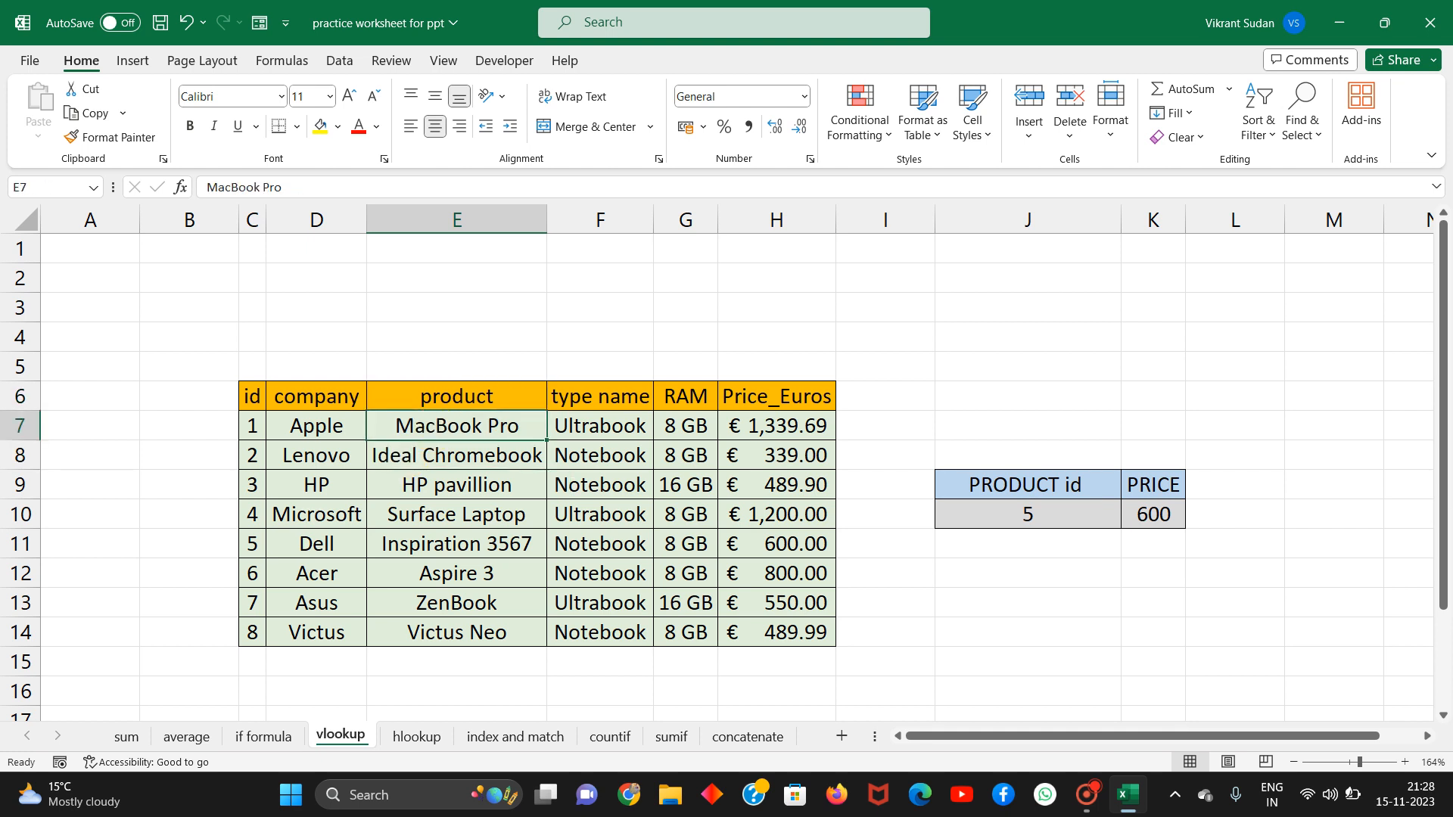
Inspect the VLOOKUP formula behind the price in K10, leaving it without changes.
click(1154, 510)
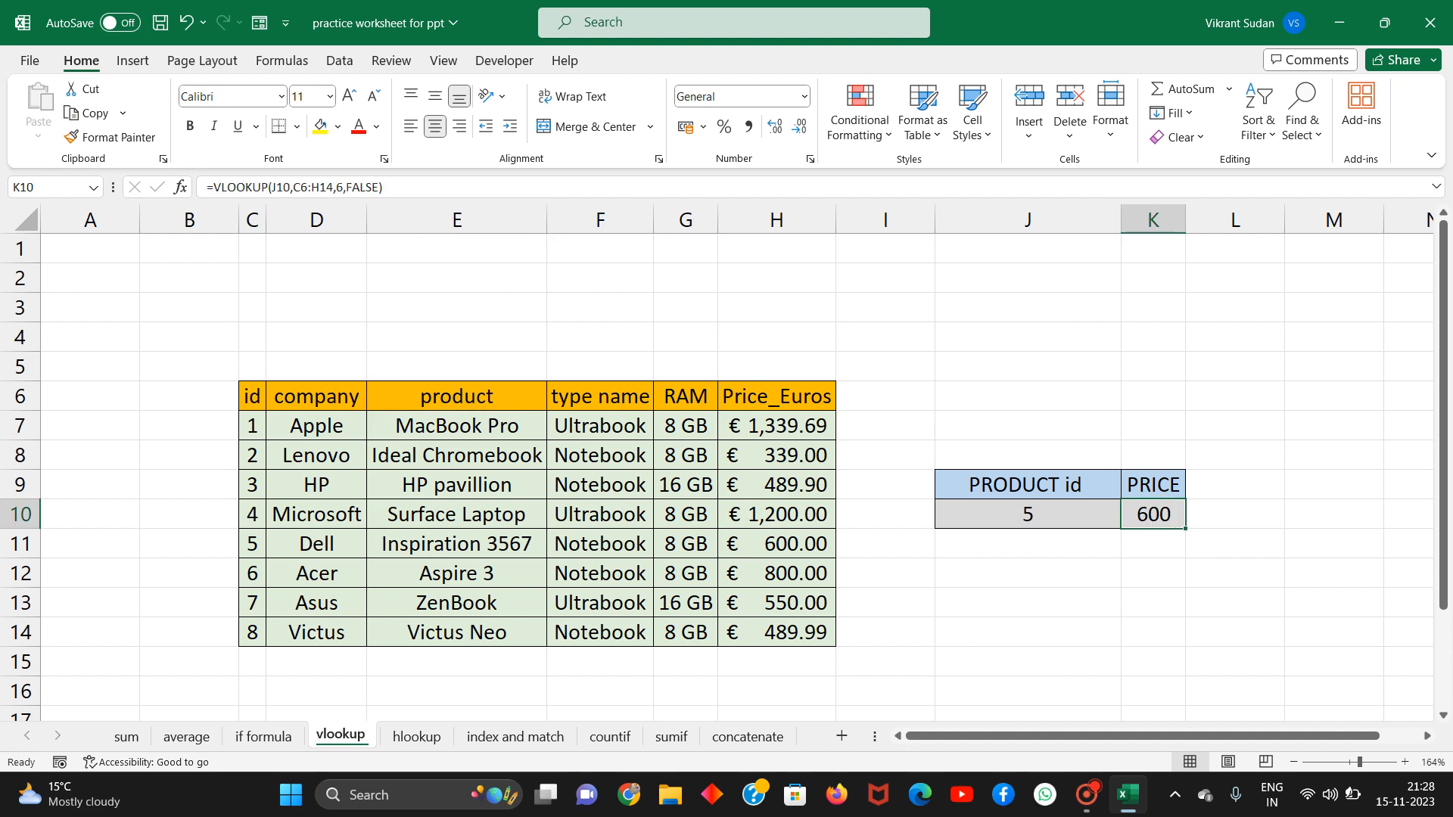
double_click(1154, 514)
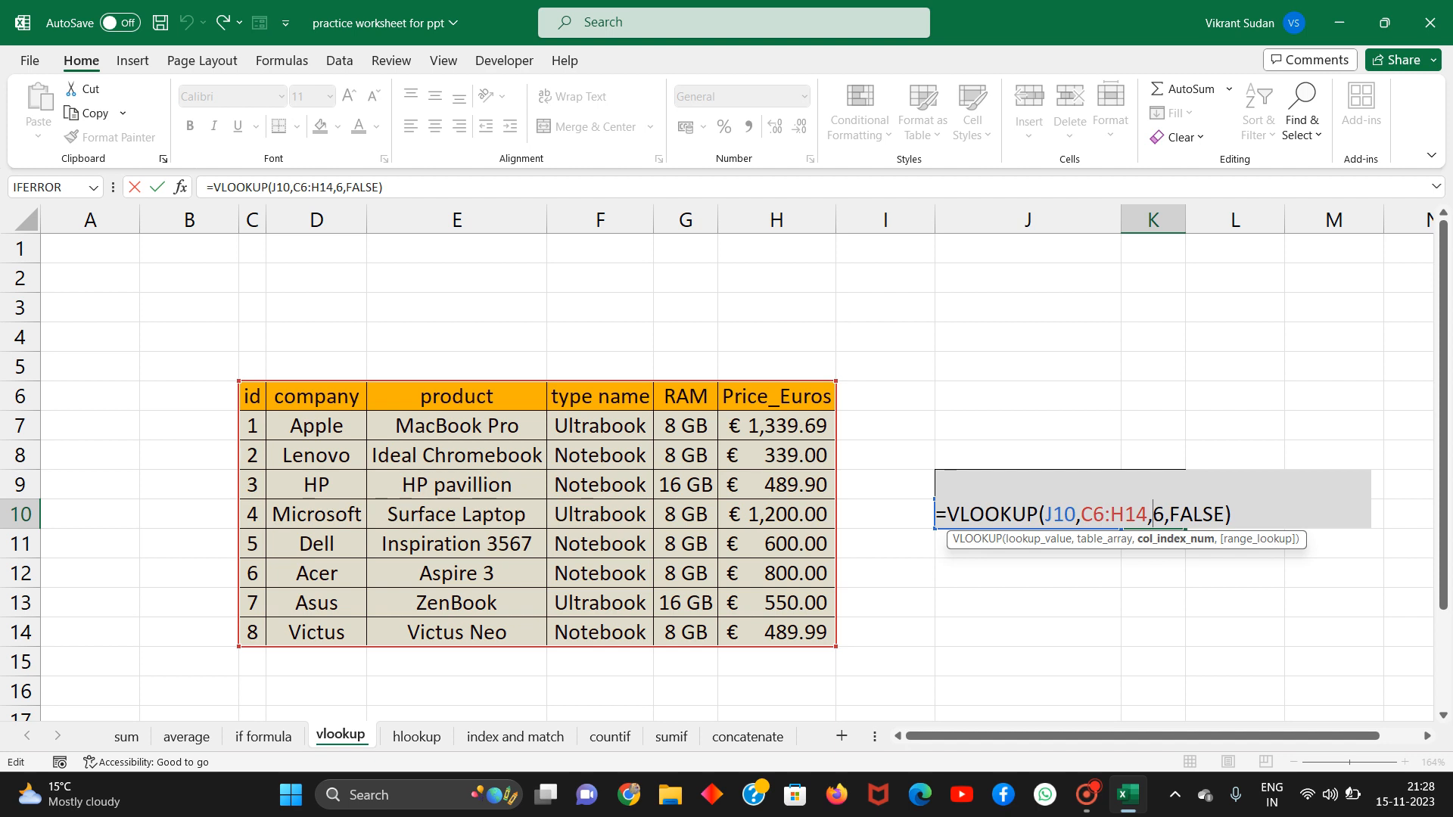
drag(1076, 515, 946, 514)
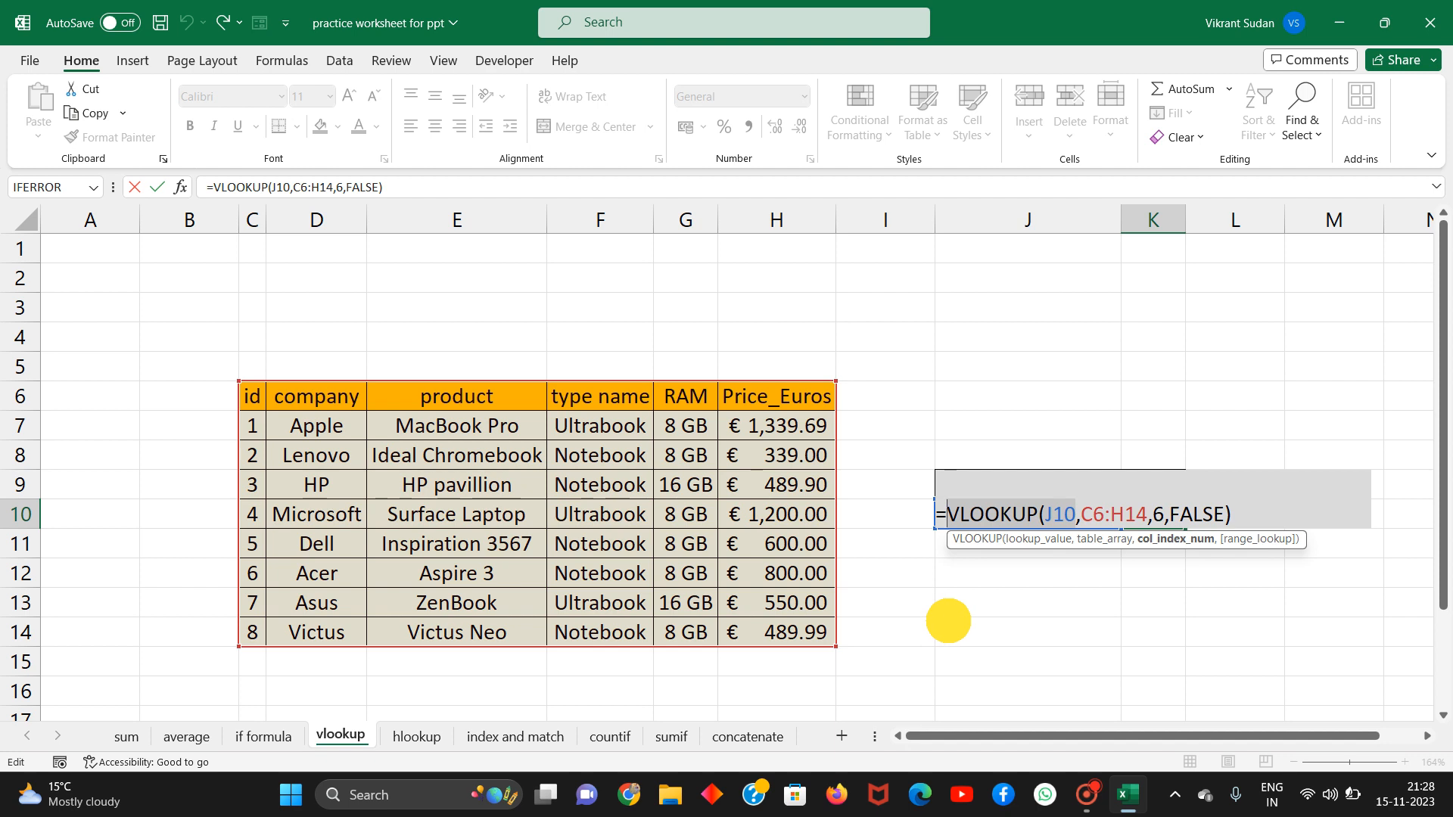
click(948, 621)
key(Escape)
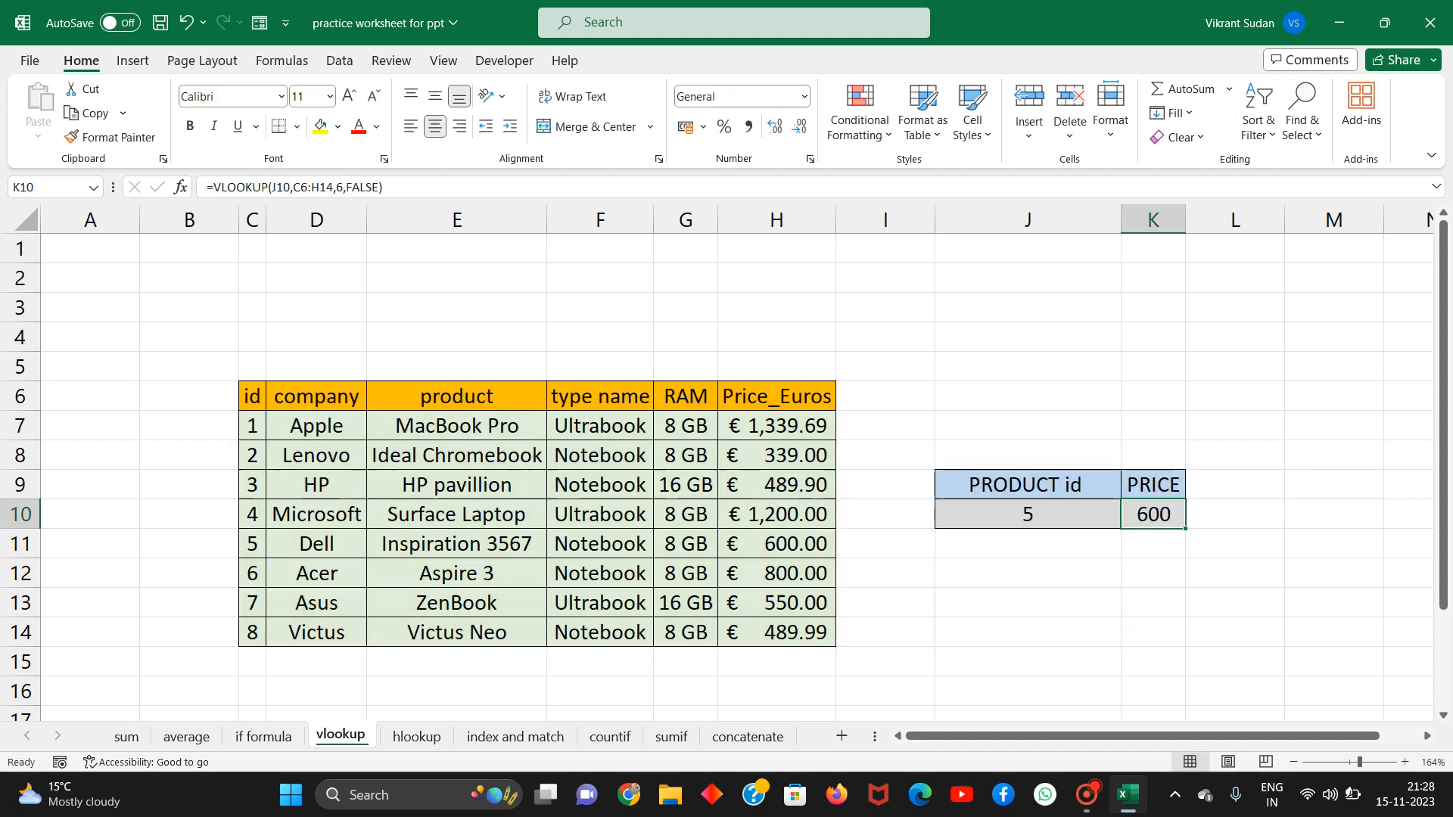
Examine the lookup cell J10 and the table array, column index and range lookup arguments of the VLOOKUP formula in K10.
click(1030, 518)
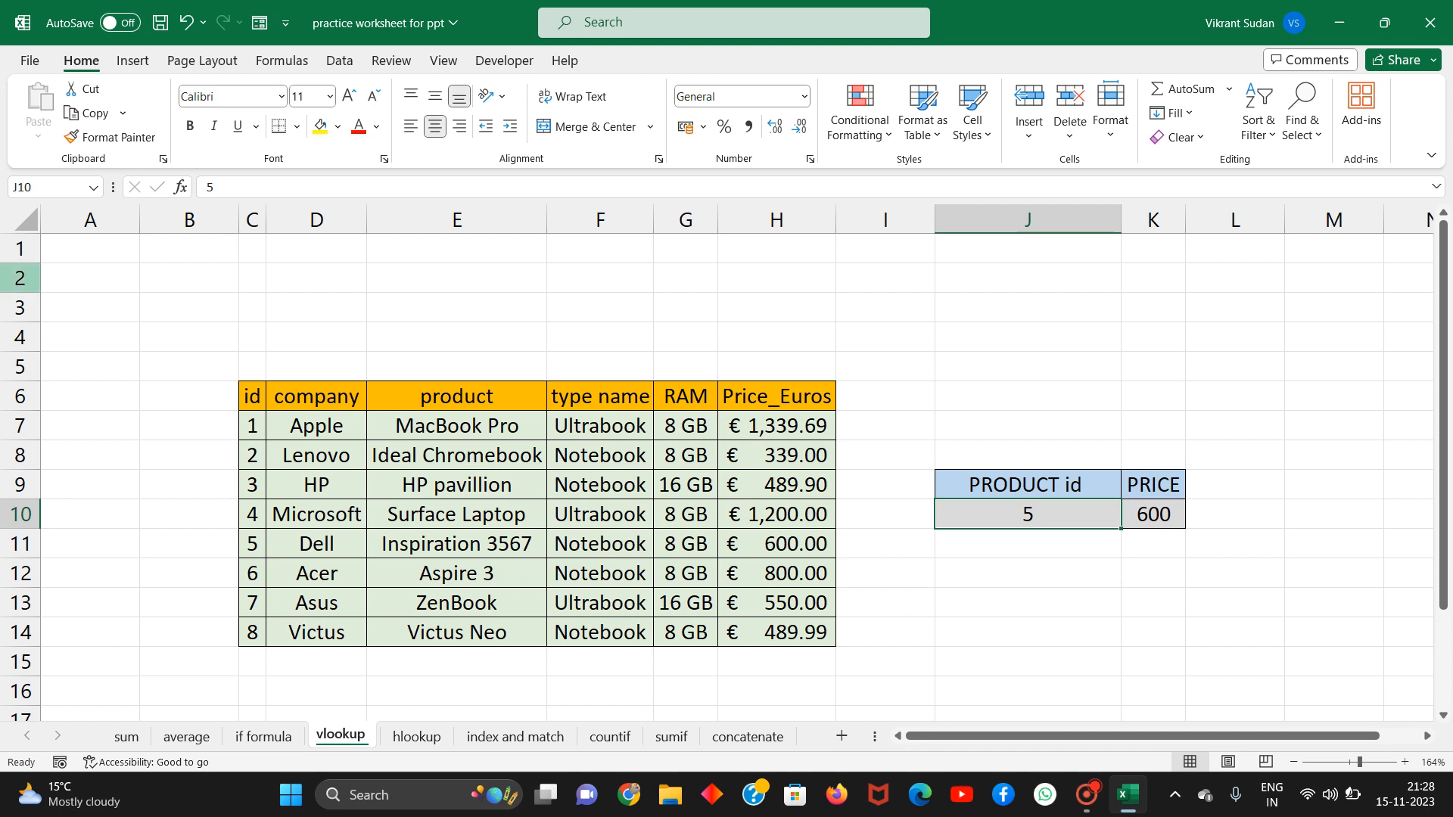
click(37, 188)
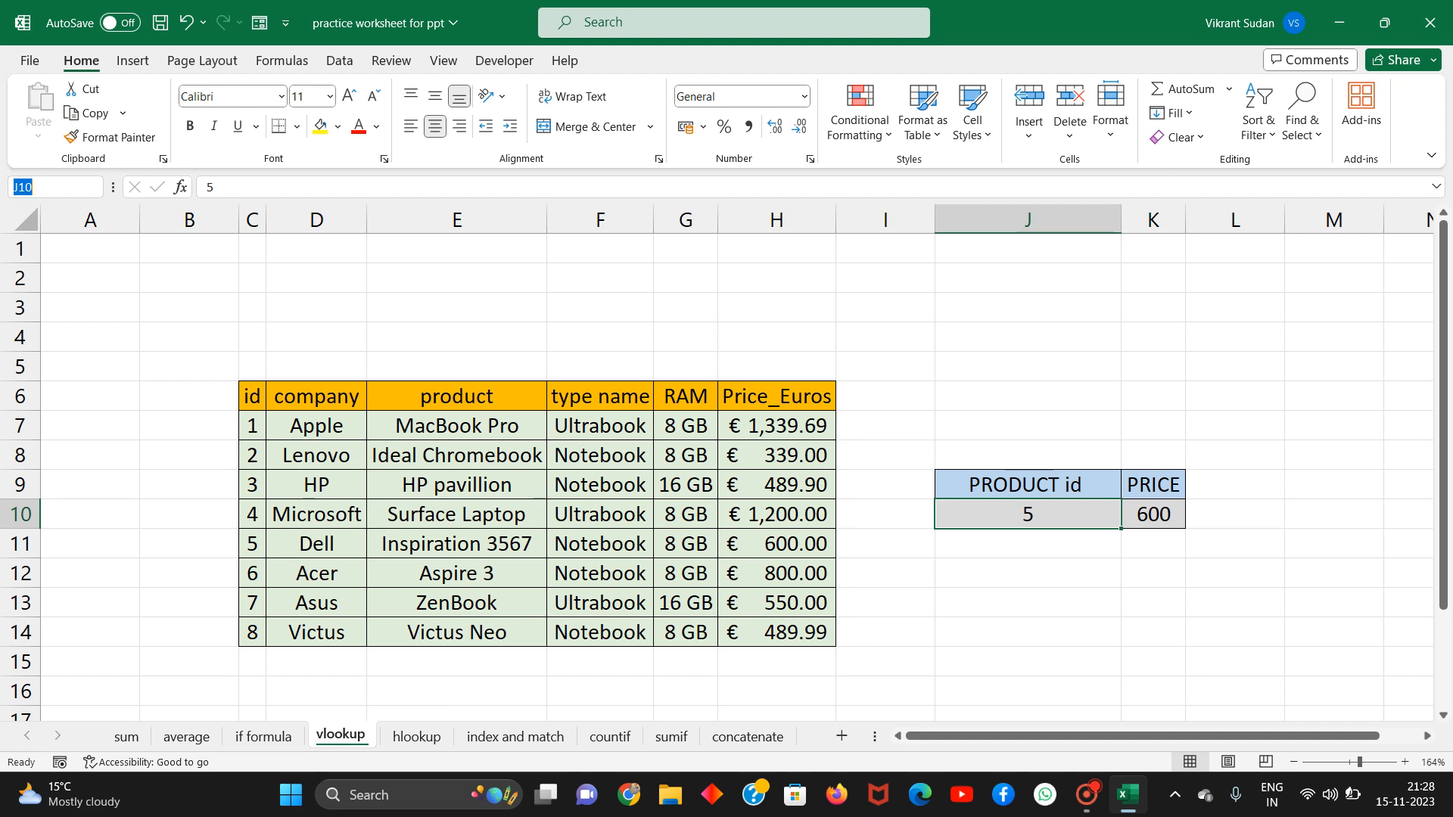
click(1015, 515)
double_click(1150, 514)
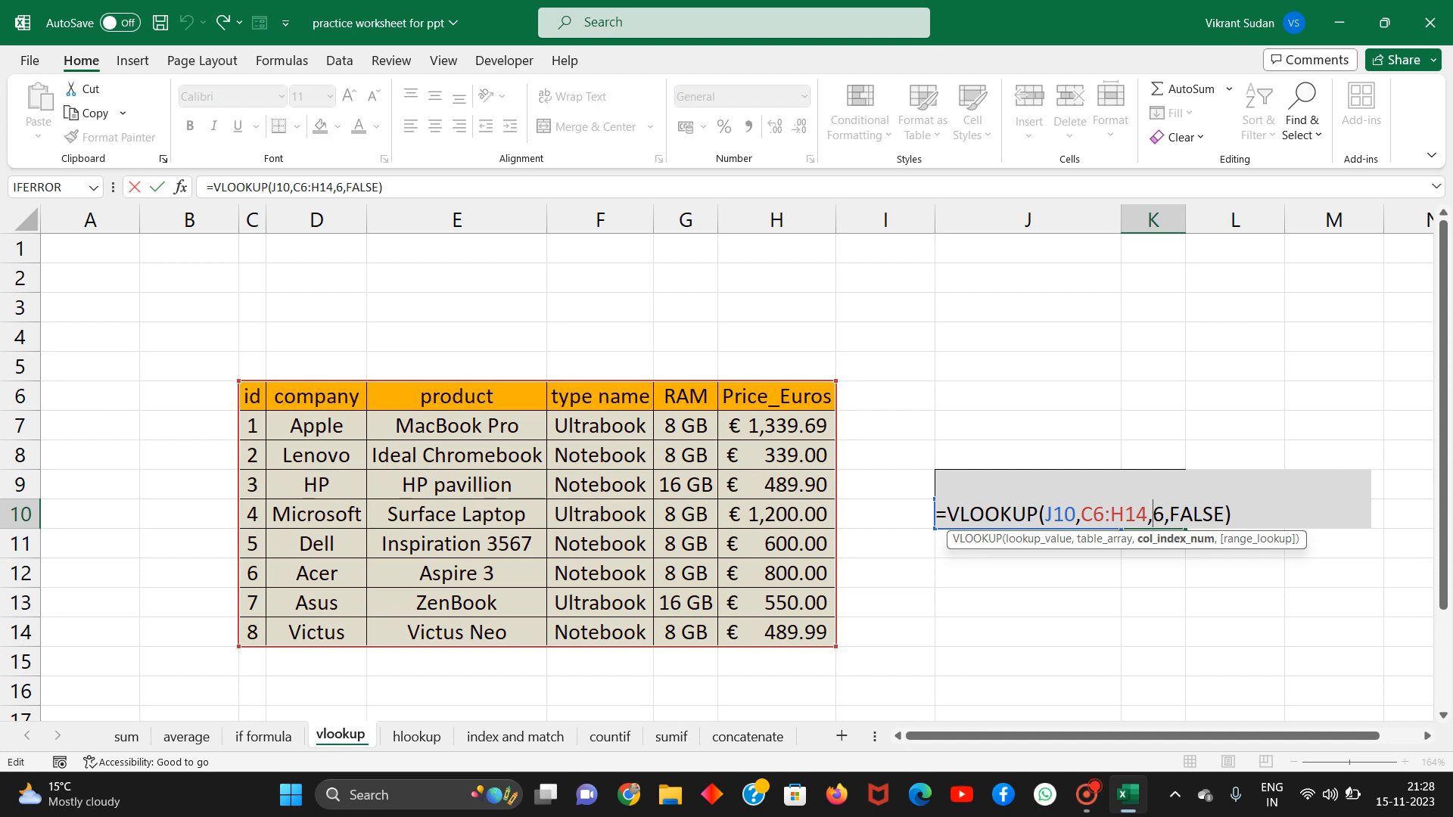
drag(1148, 514, 1081, 515)
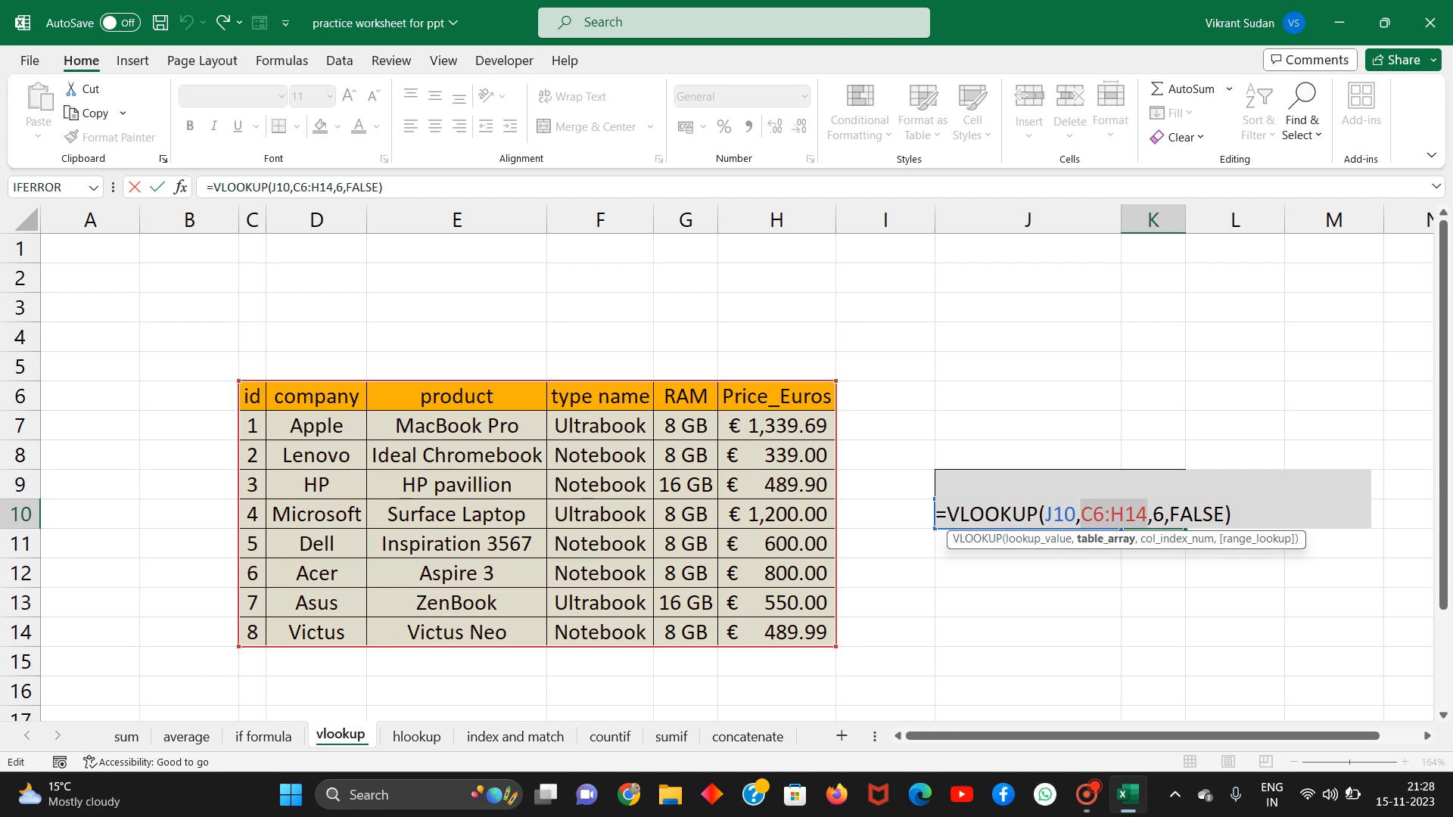
click(1164, 516)
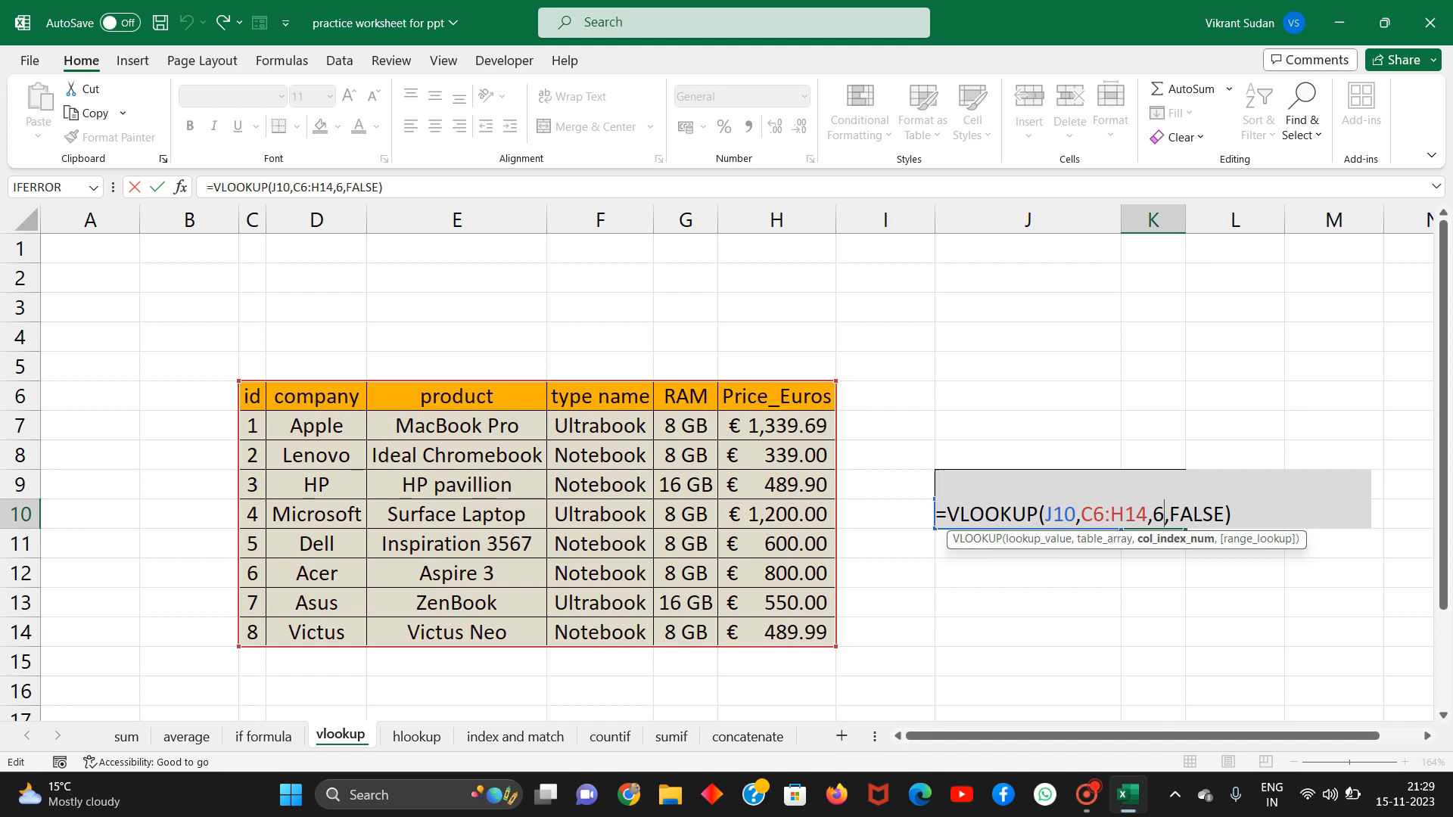
click(1215, 516)
key(Return)
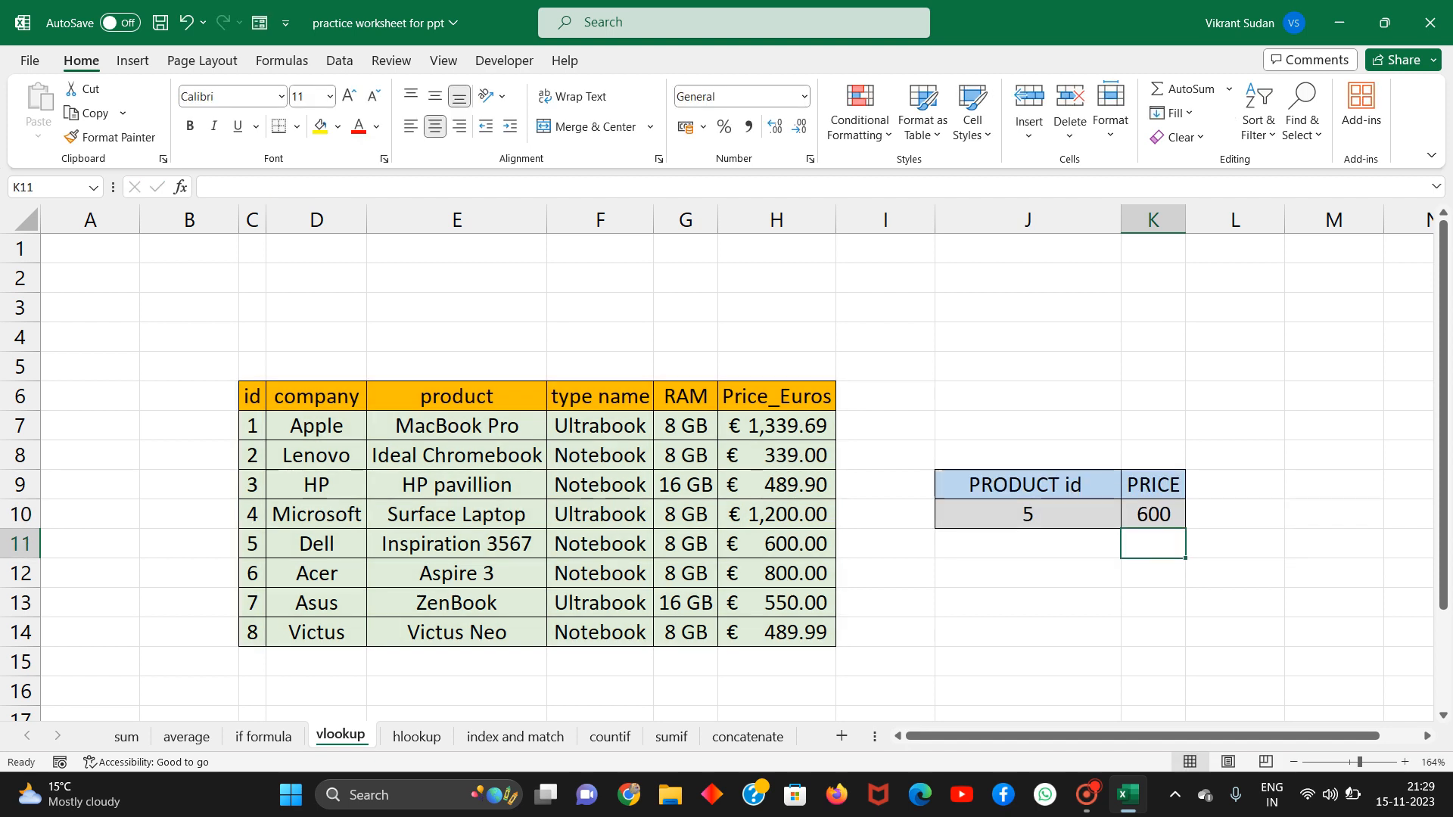
Set the product id in J10 to 3 to look up that product's price.
click(1006, 519)
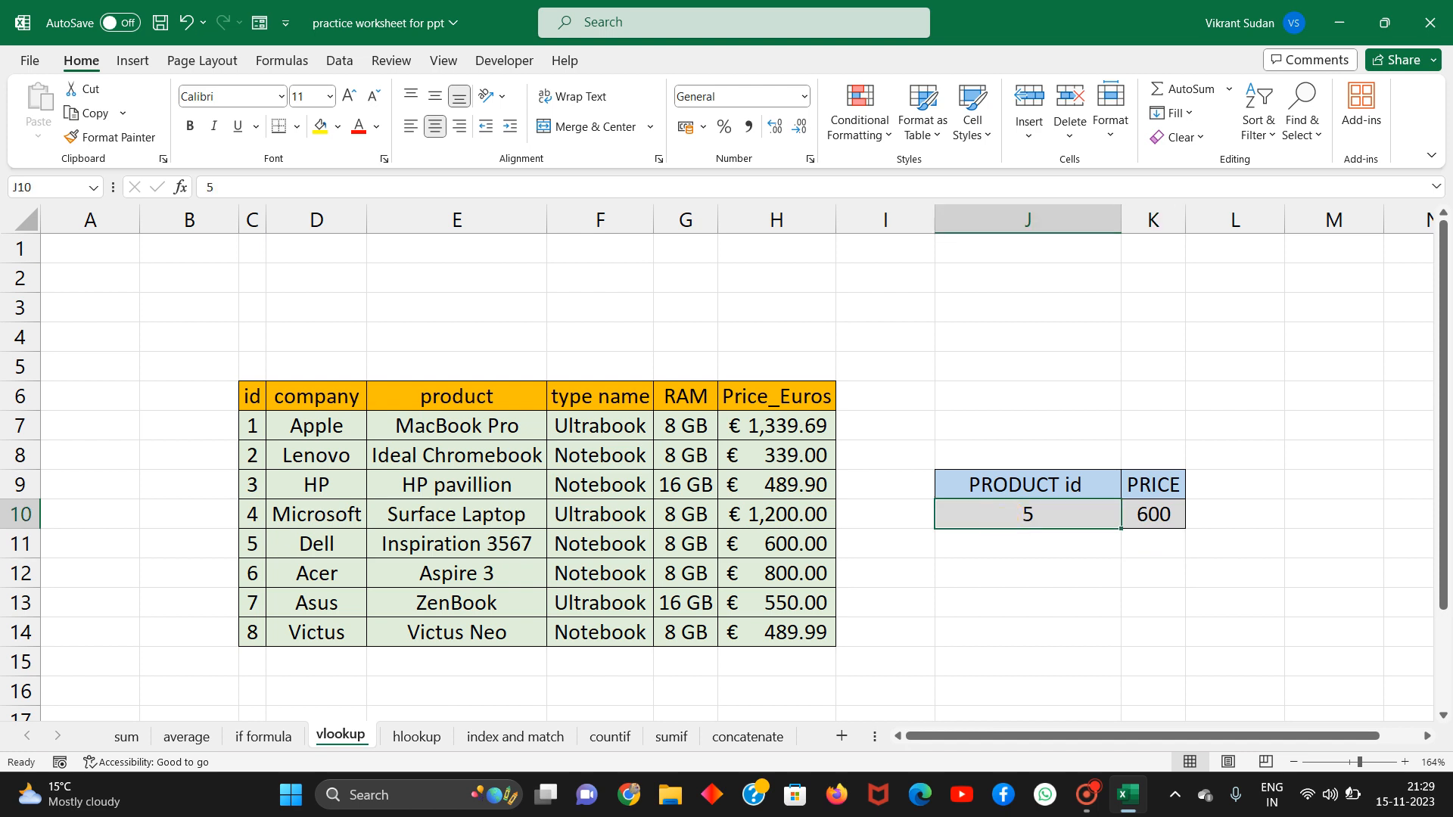
text(3)
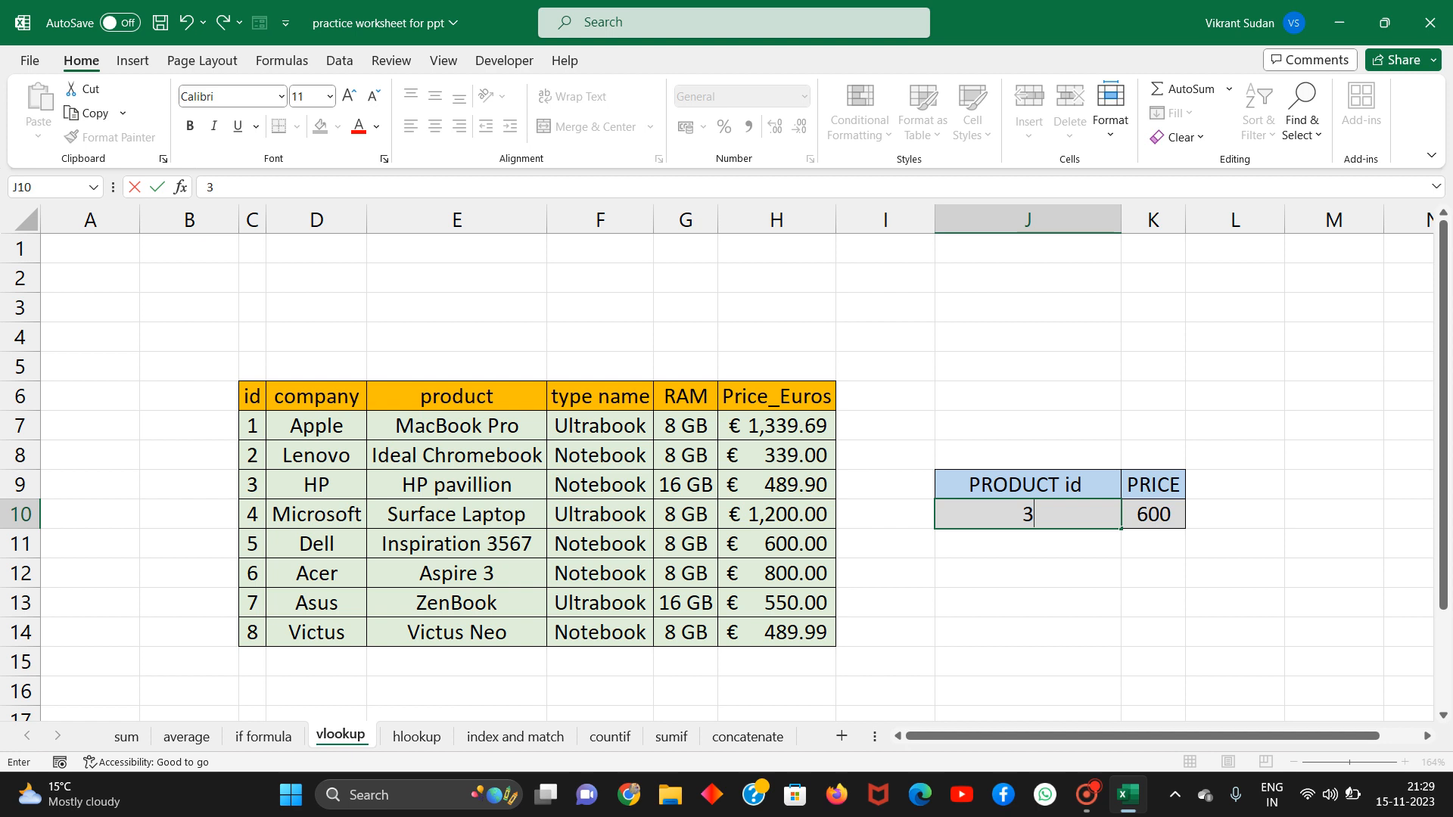
key(Return)
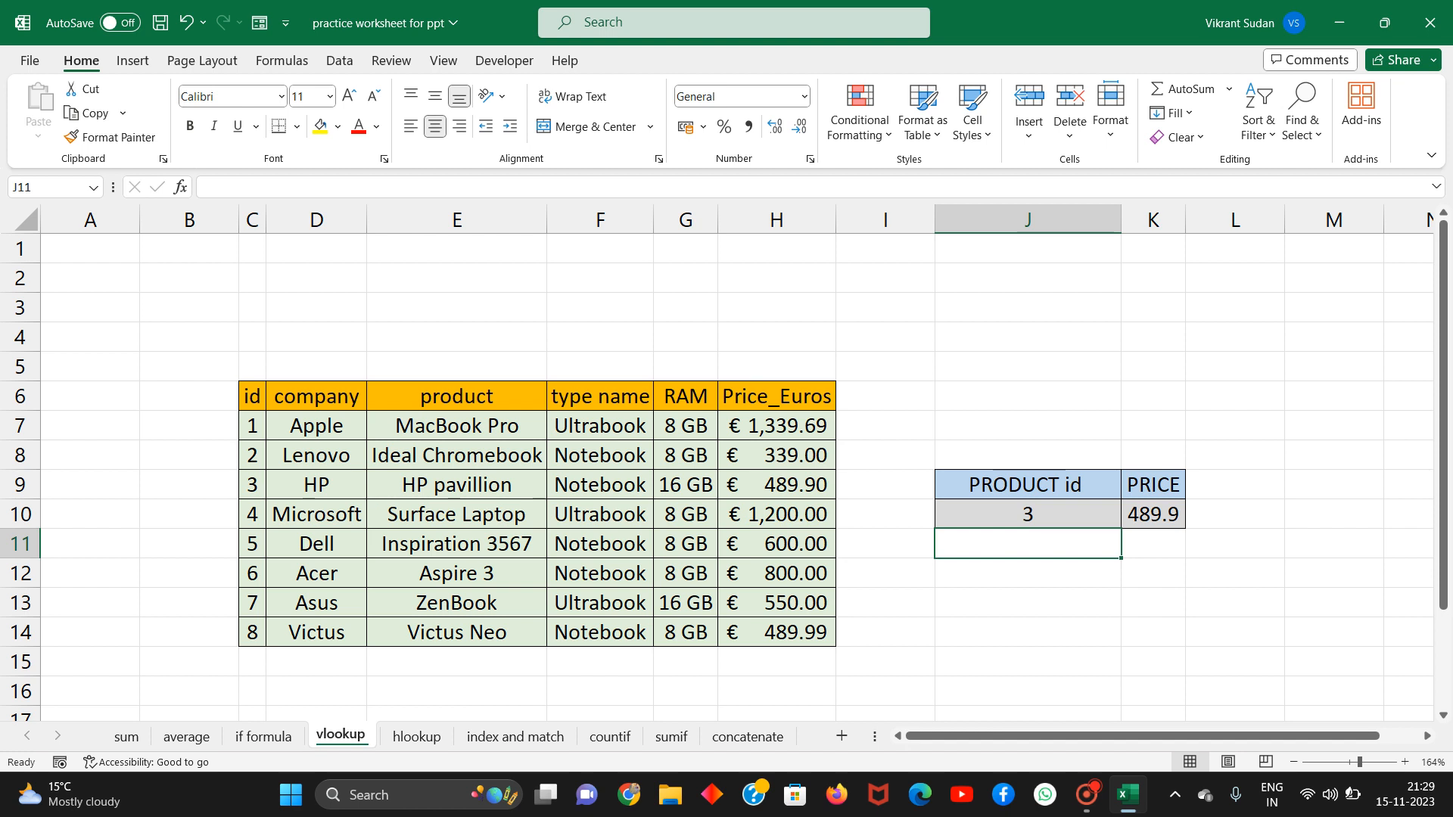
Examine the column index argument of the VLOOKUP formula in K10, leaving the formula without changes.
double_click(1148, 519)
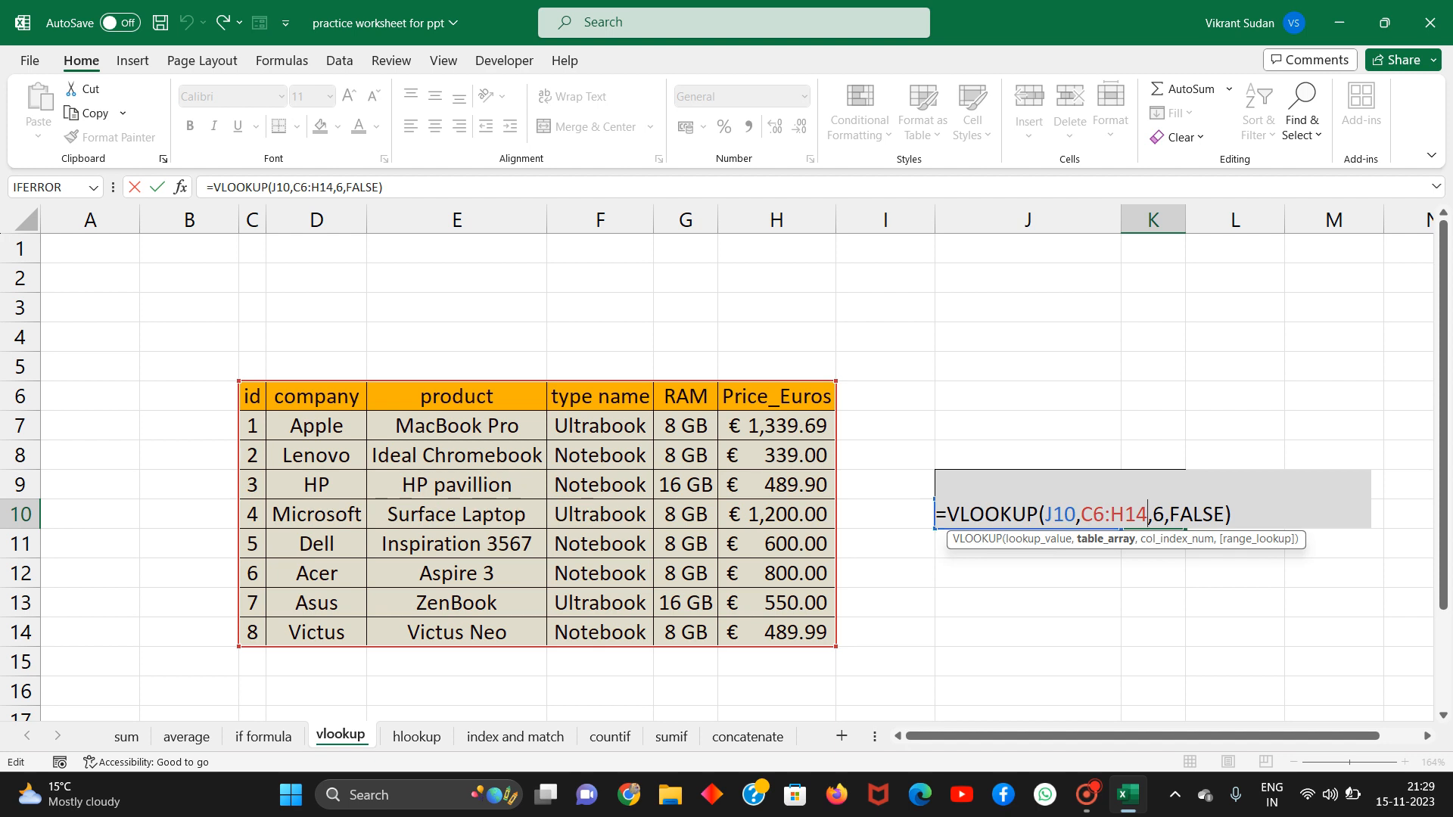
click(1158, 514)
double_click(1158, 514)
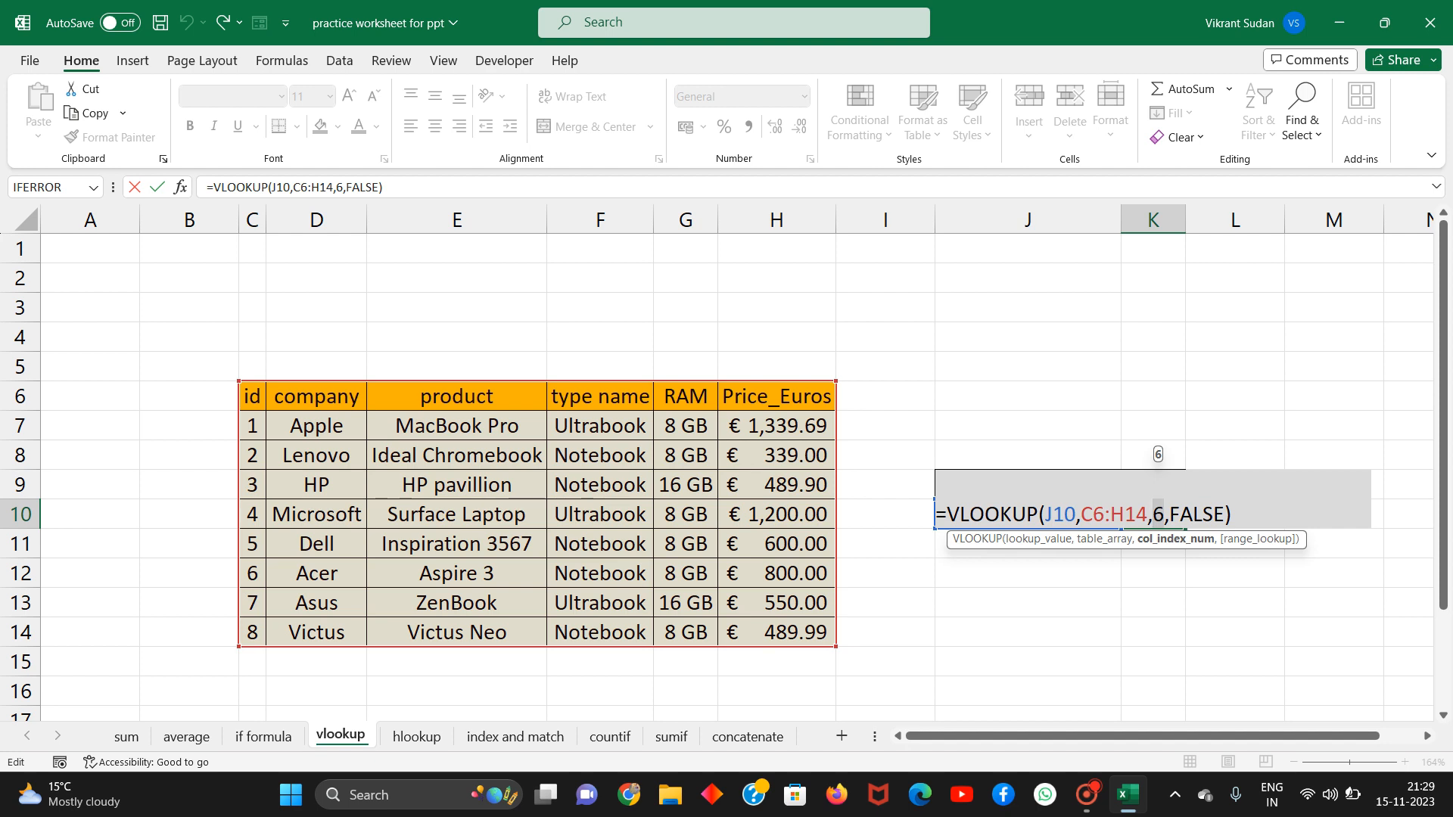
key(Escape)
click(612, 519)
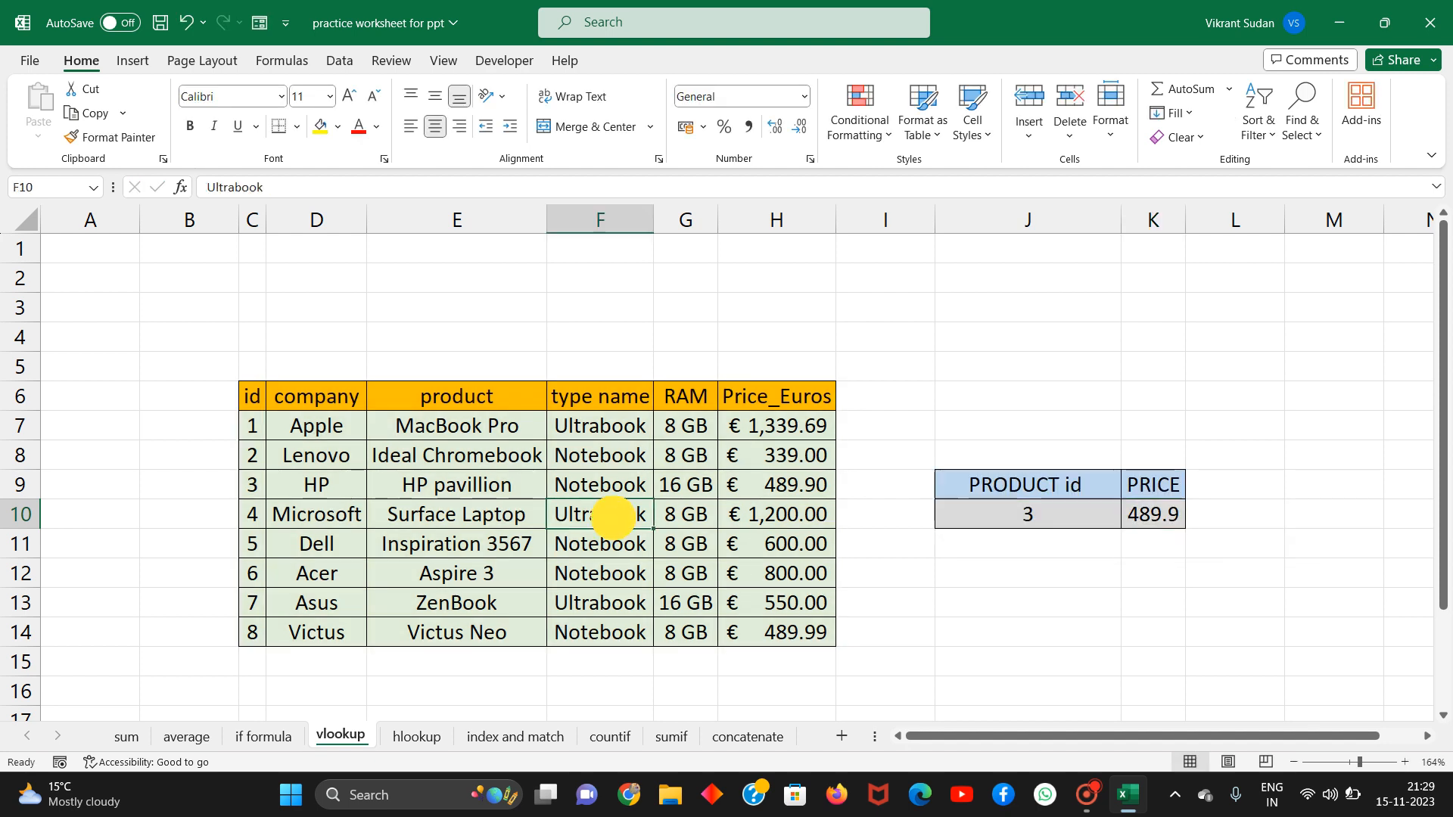
Number the laptop table's columns 1 to 6 in cells C5 to H5, above the headings.
click(253, 366)
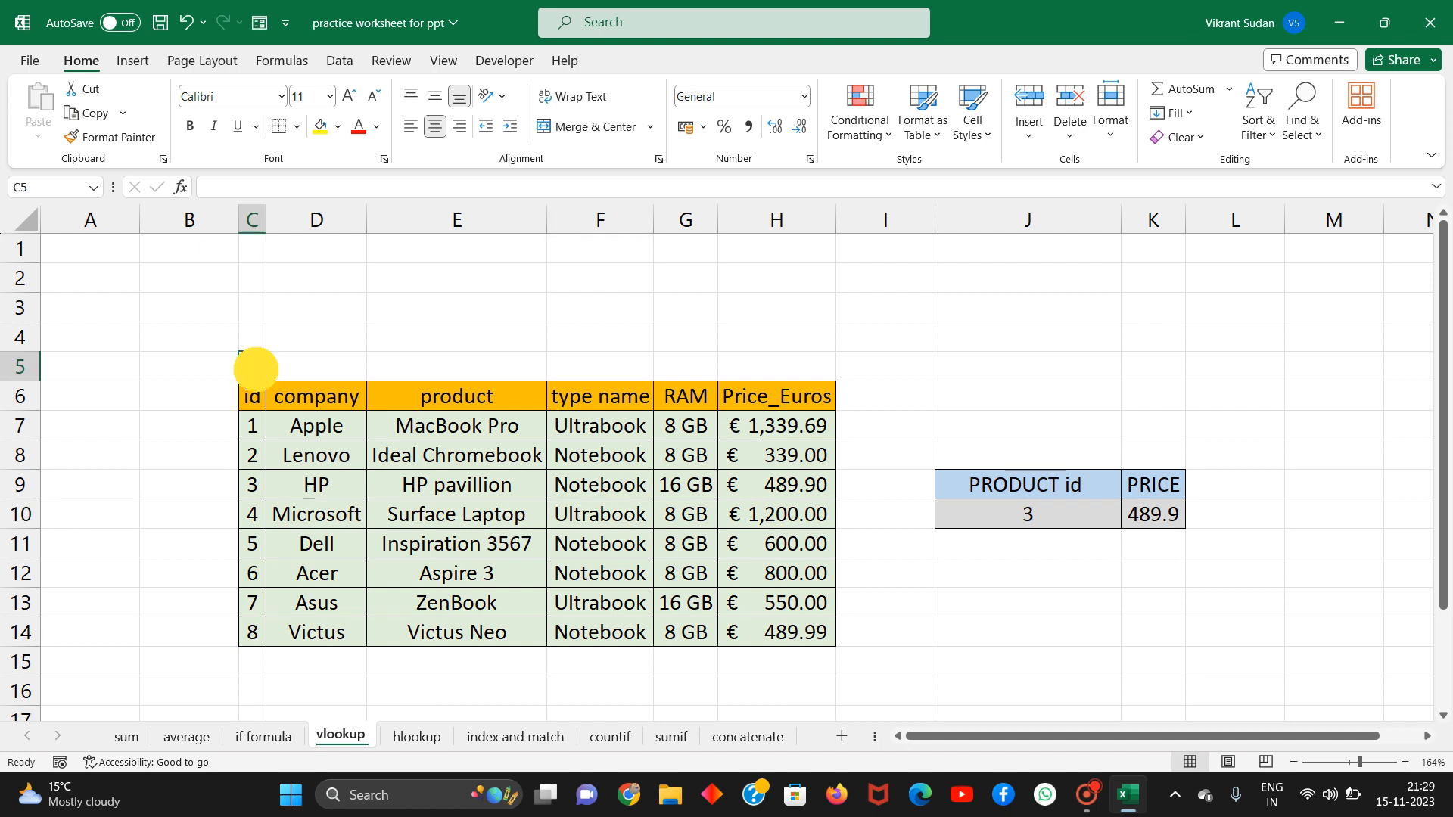
text(1)
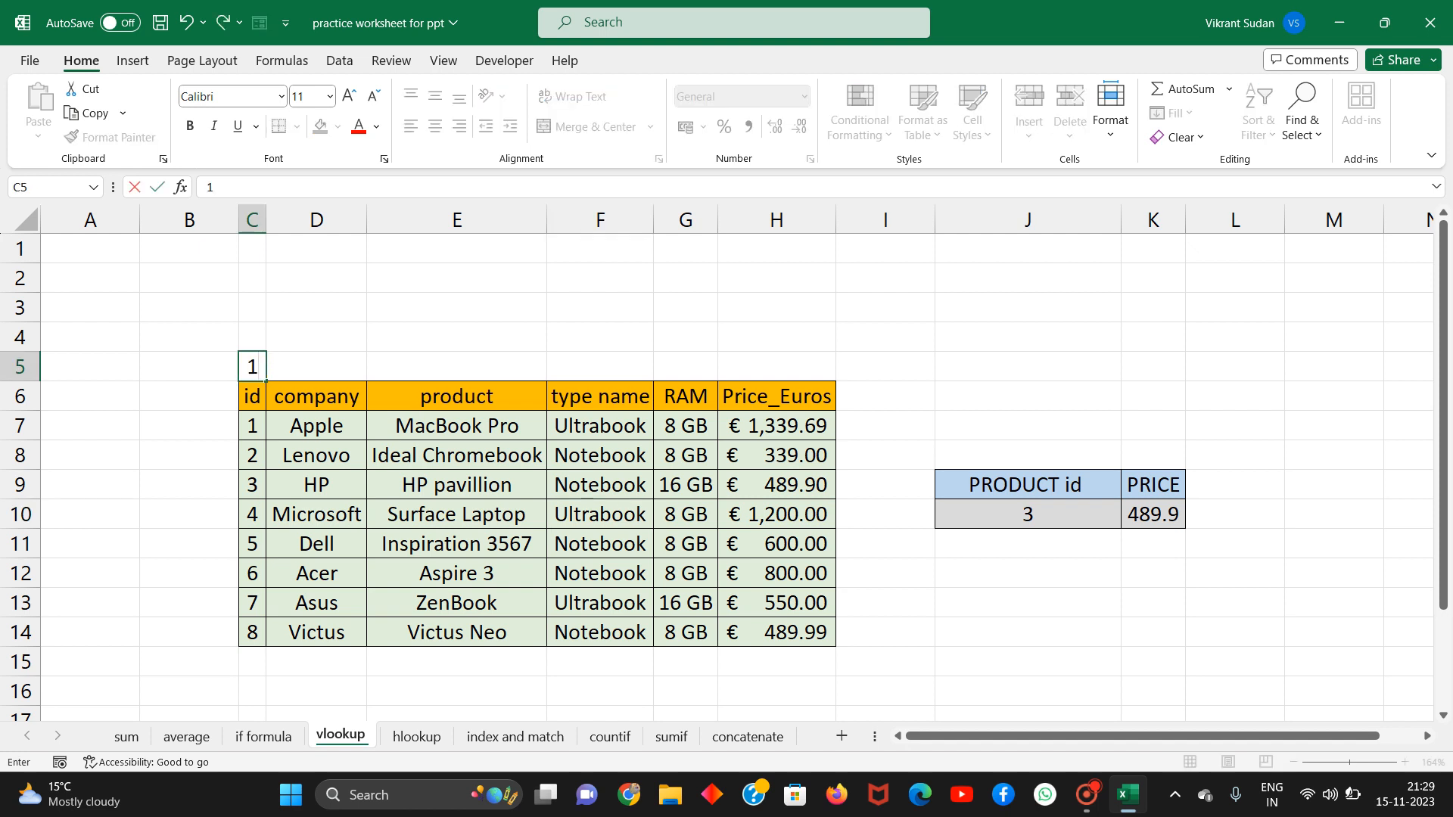
key(Tab)
text(2)
key(Tab)
text(3)
key(Tab)
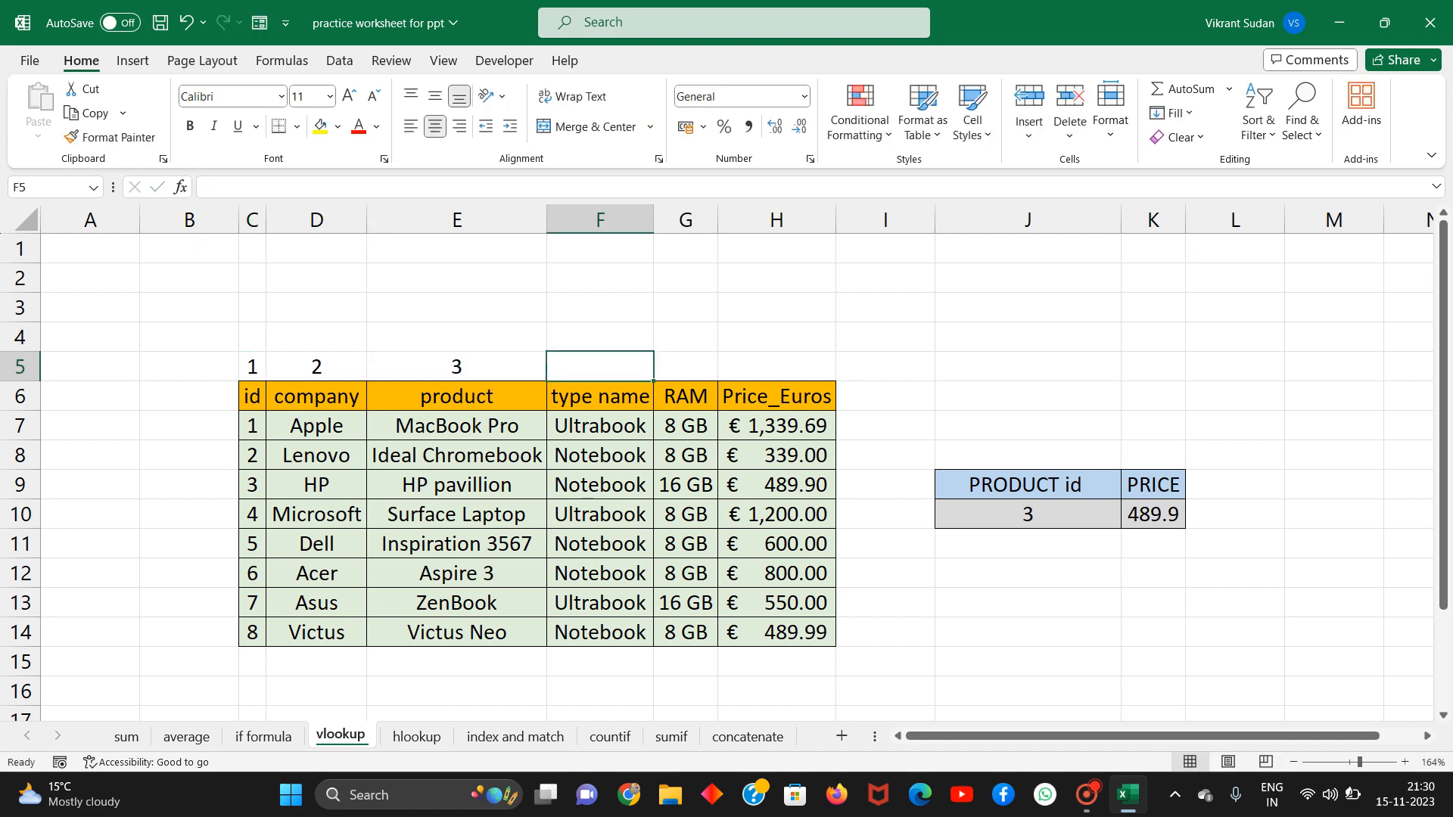
text(4)
key(Tab)
text(5)
key(Tab)
text(6)
key(Tab)
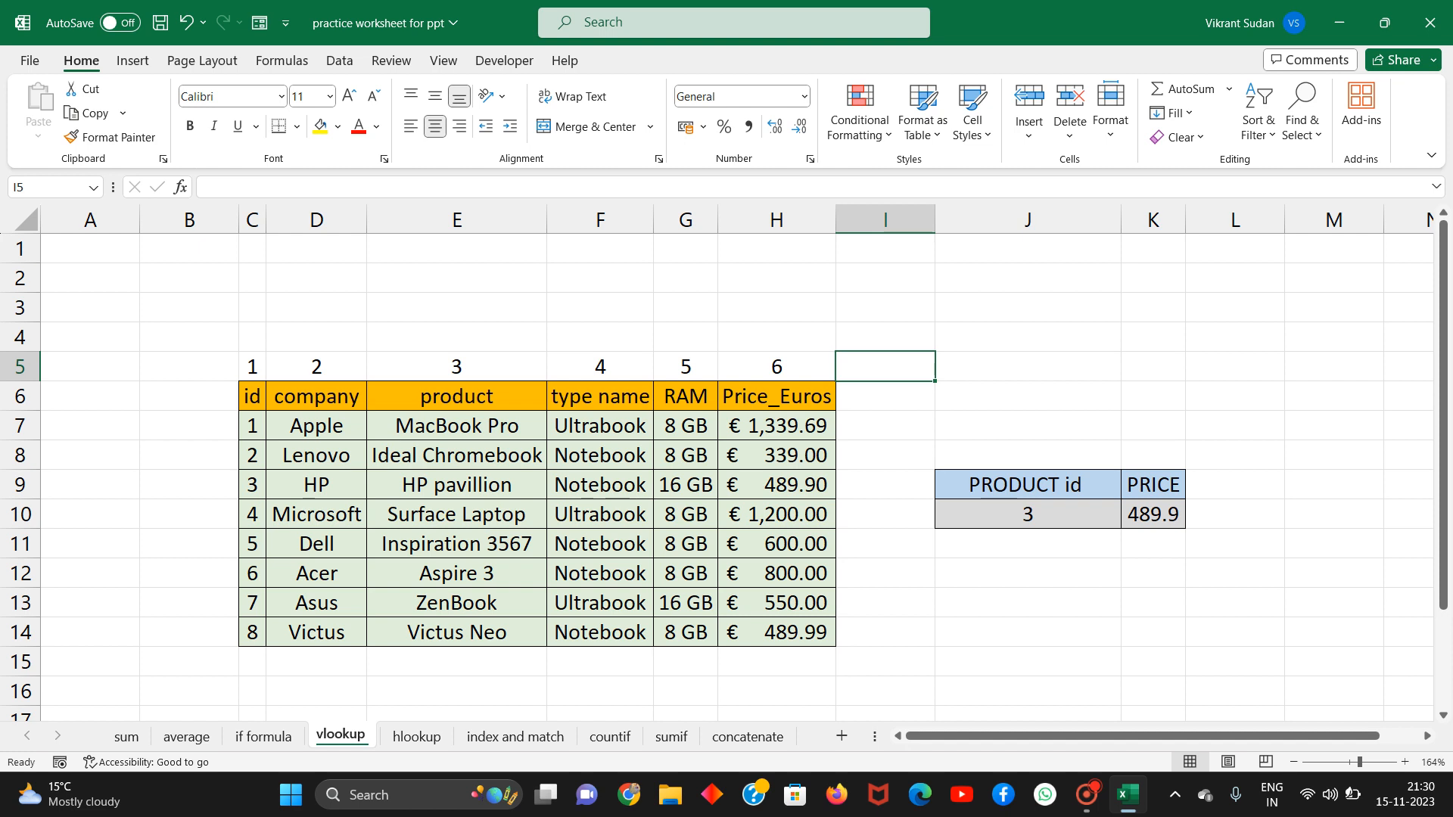
Set the column index of the VLOOKUP formula in K10 to 3 so that it returns the product name.
click(782, 357)
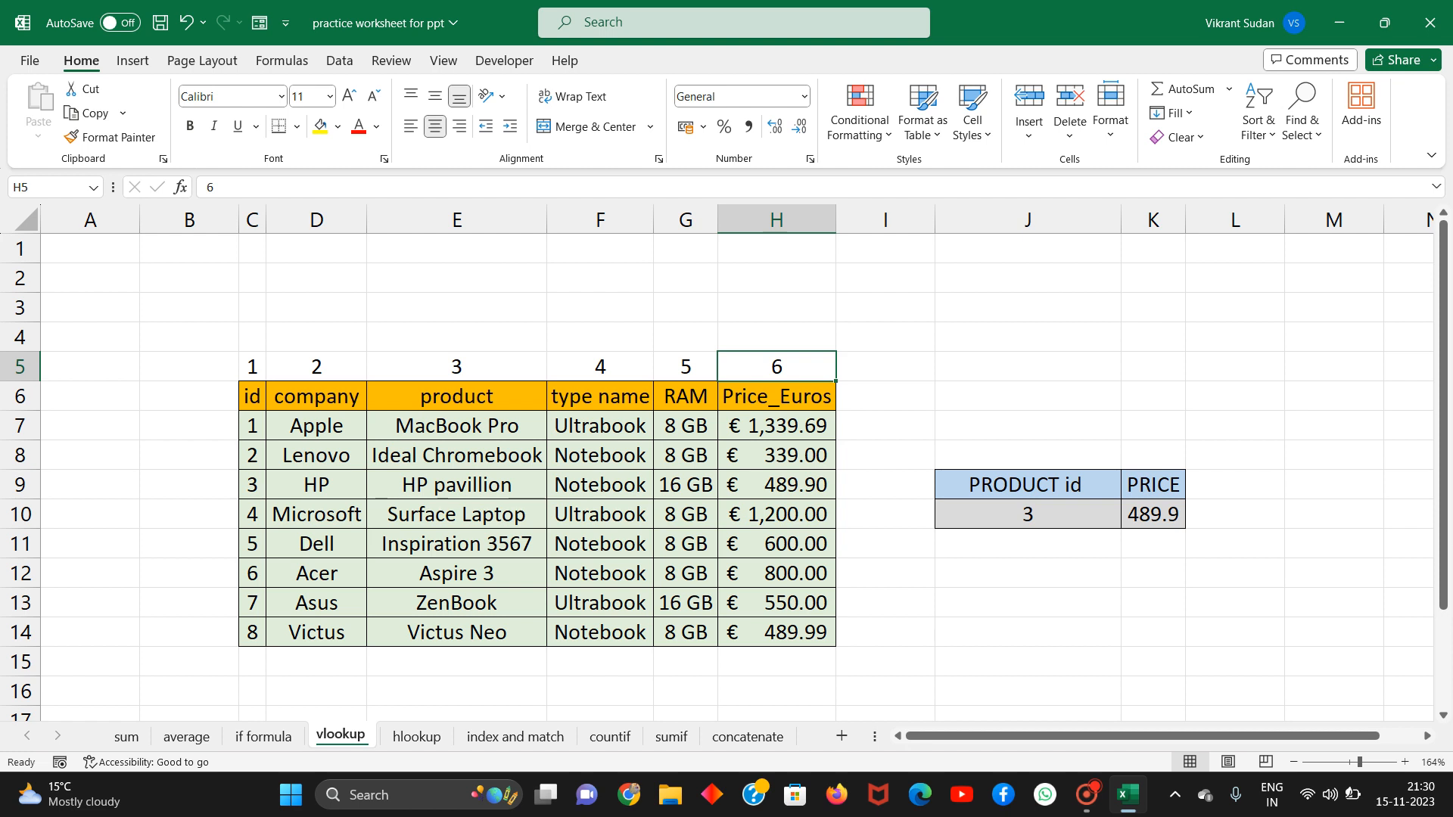
drag(252, 397, 802, 634)
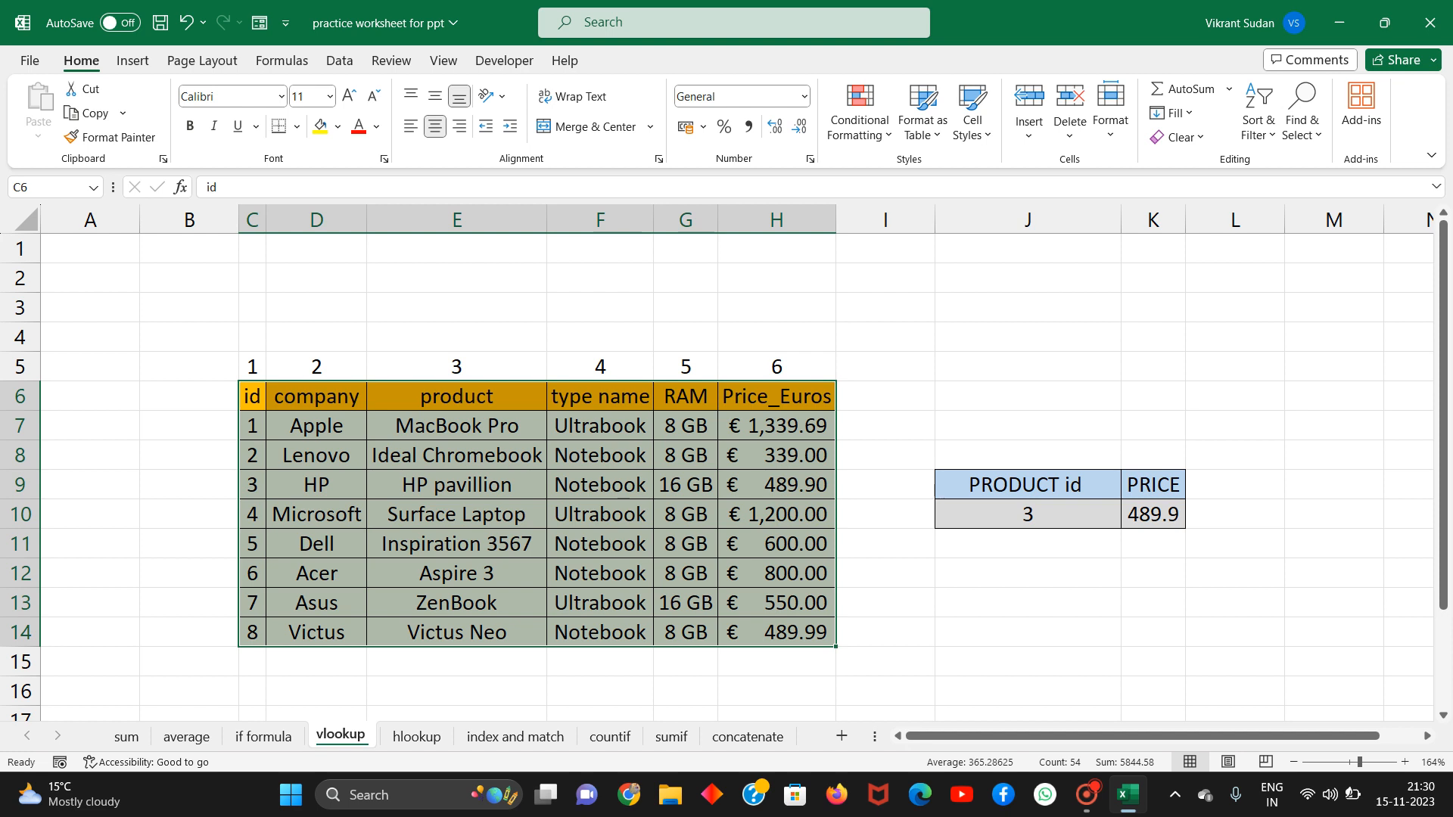
click(1147, 516)
double_click(1150, 516)
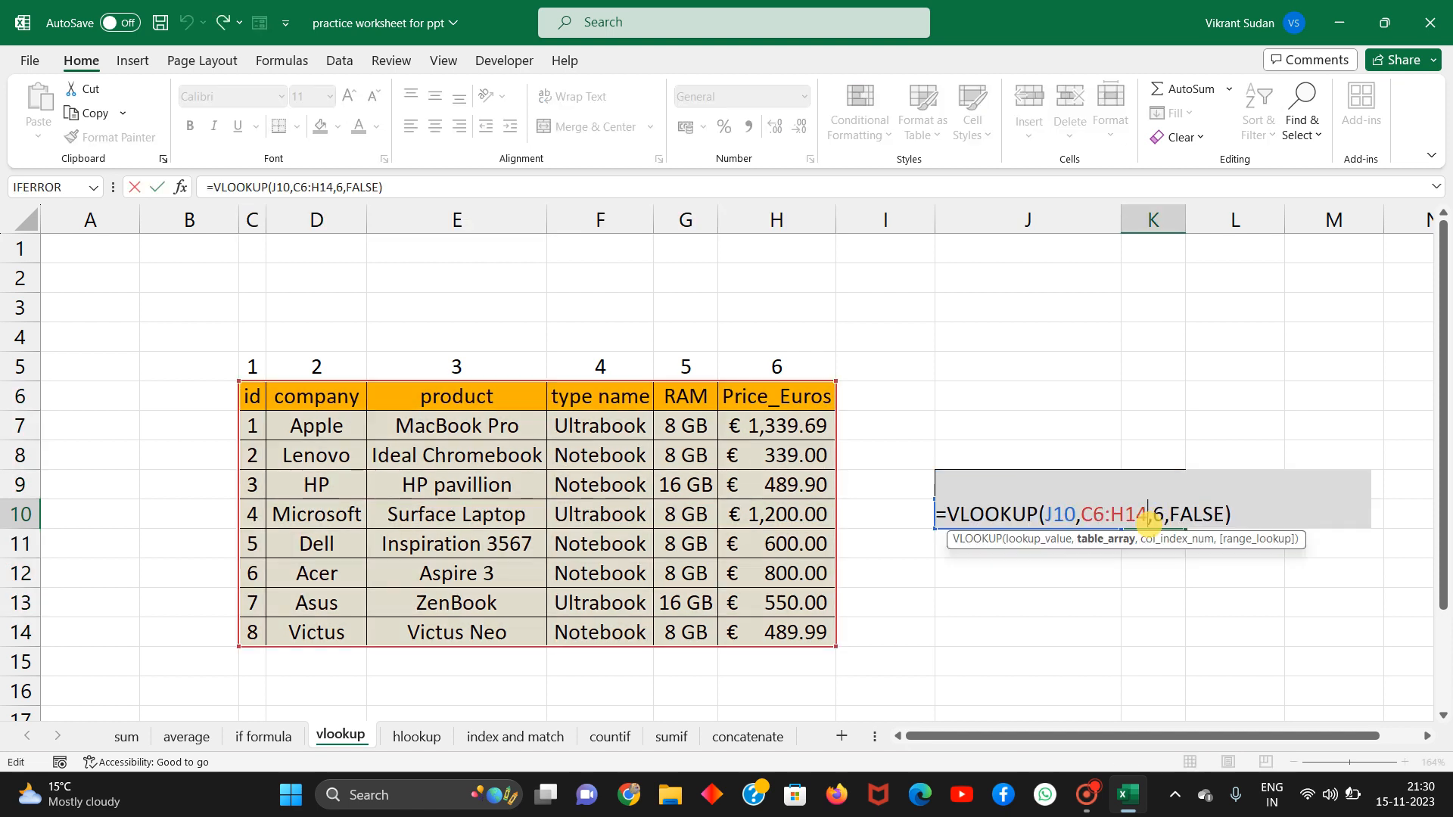
click(1163, 518)
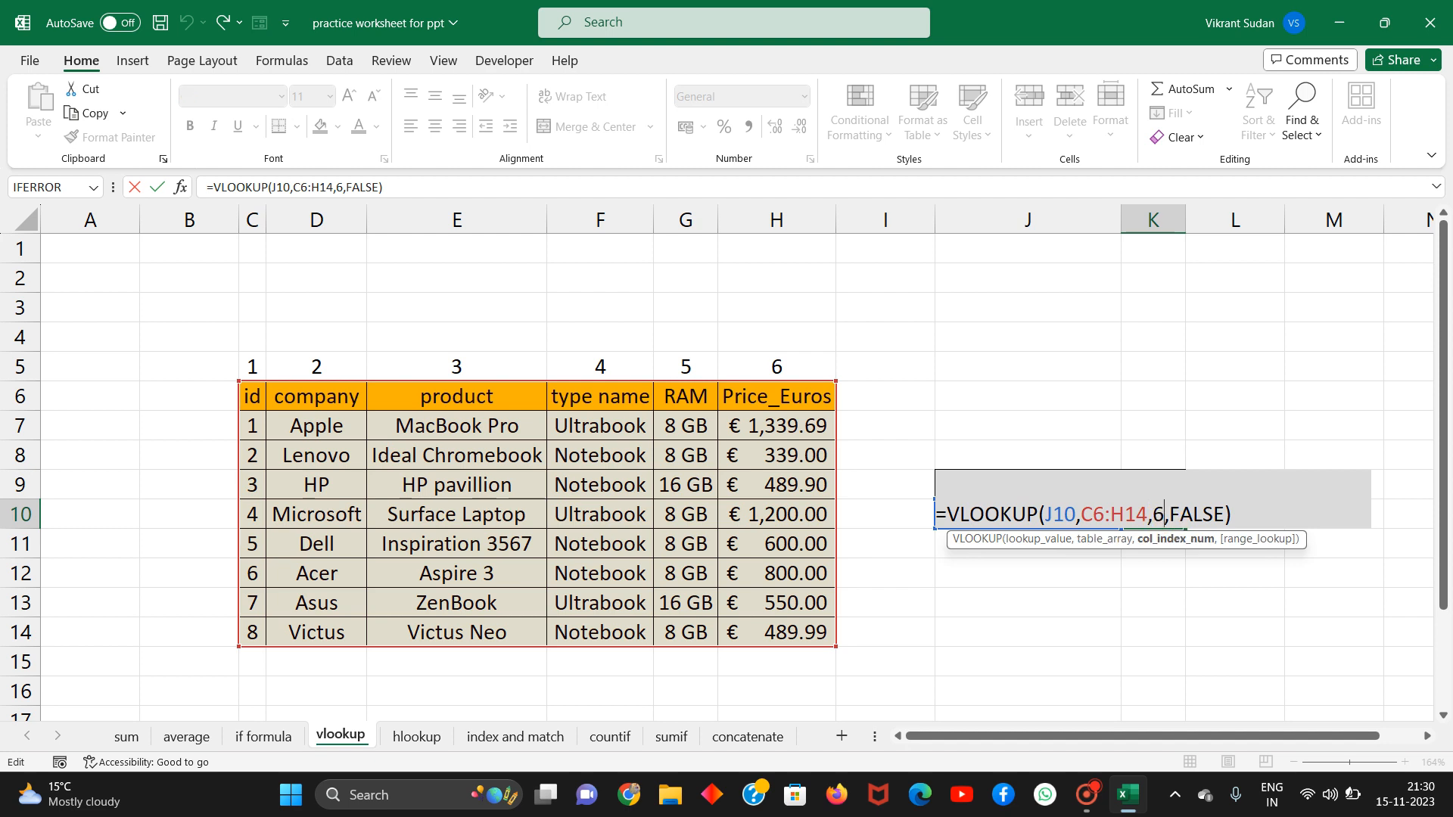
key(BackSpace)
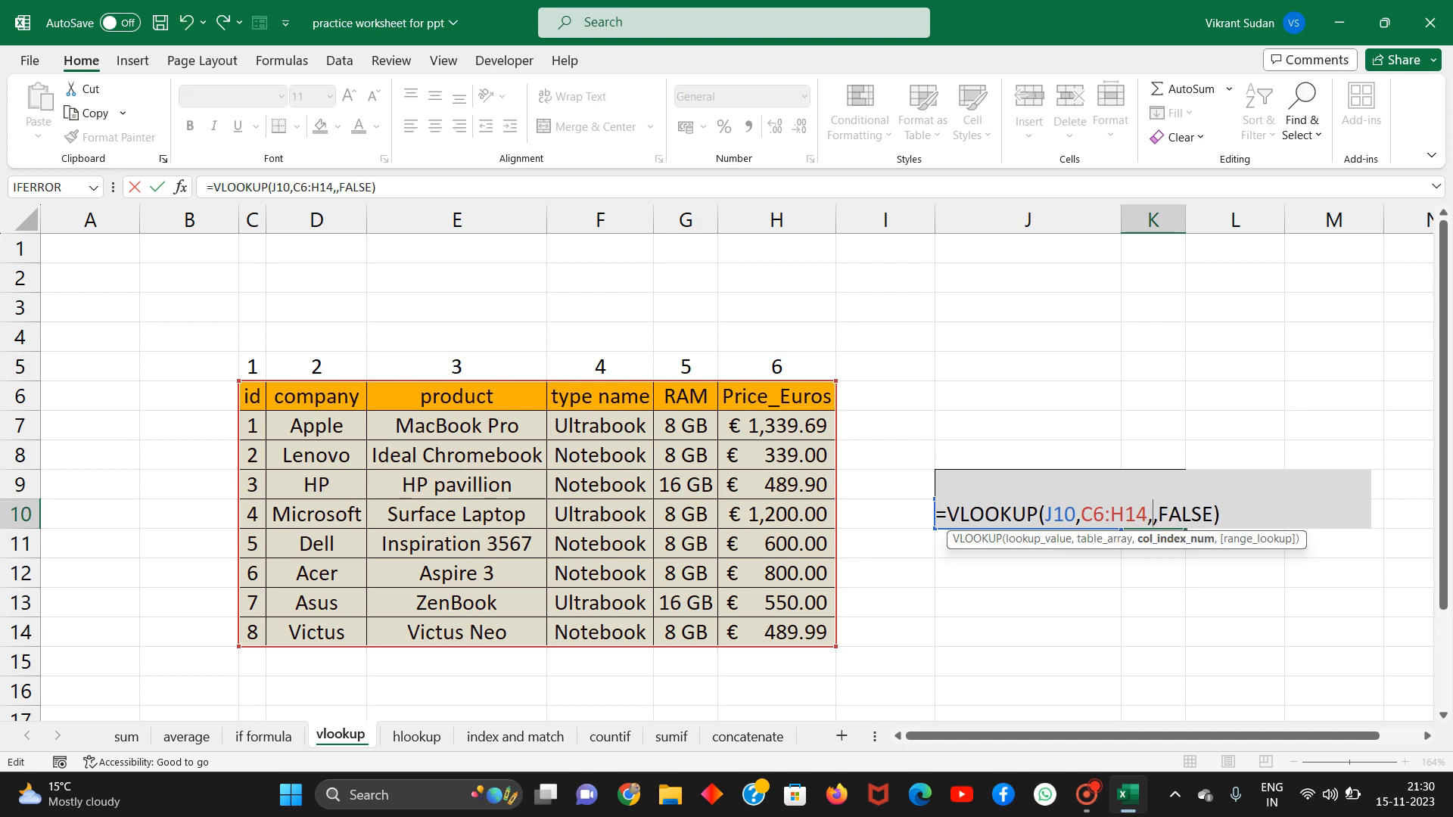
text(3)
key(Return)
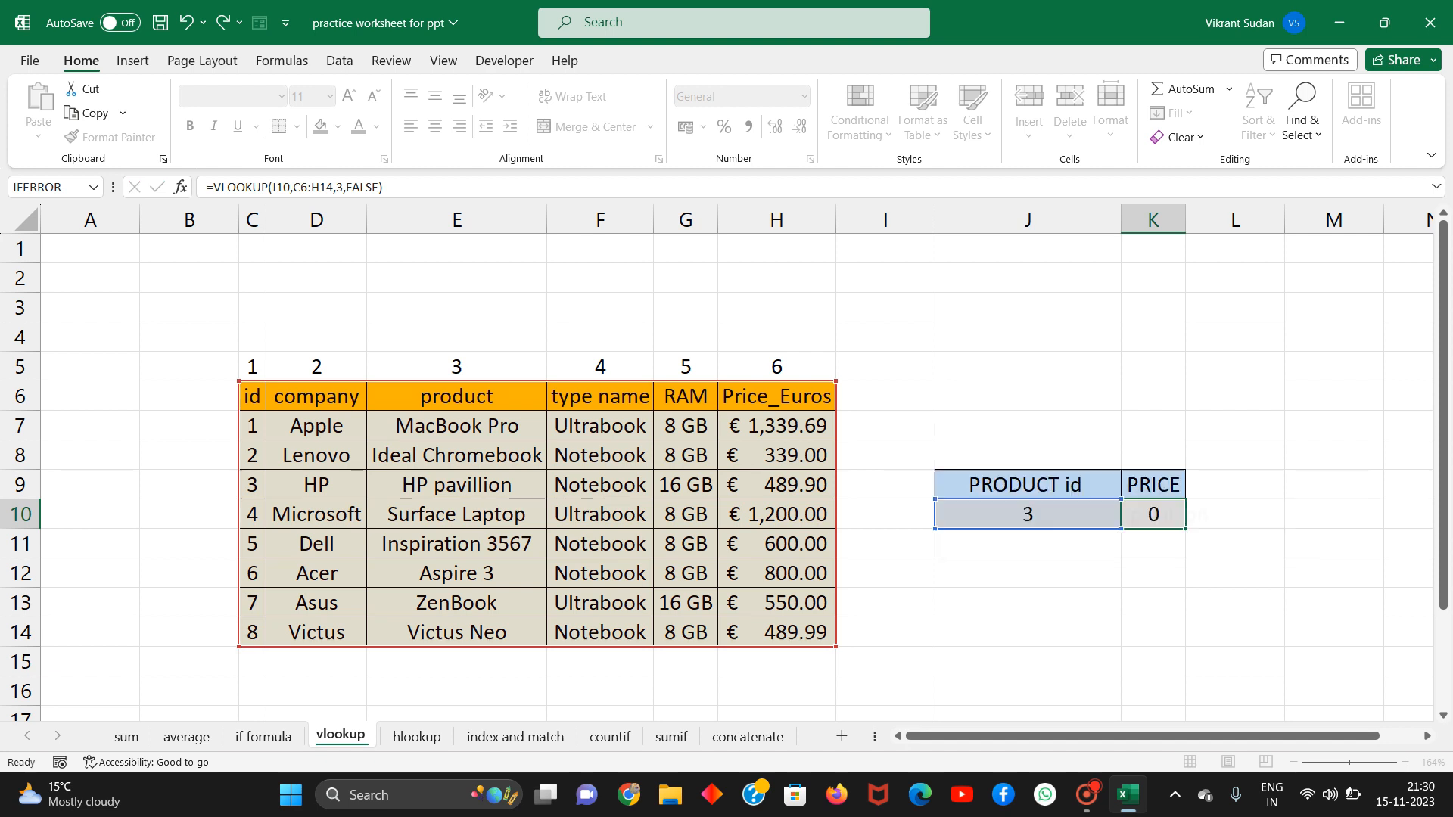
Set the product id in J10 to 6 to look up that product's name.
click(1037, 513)
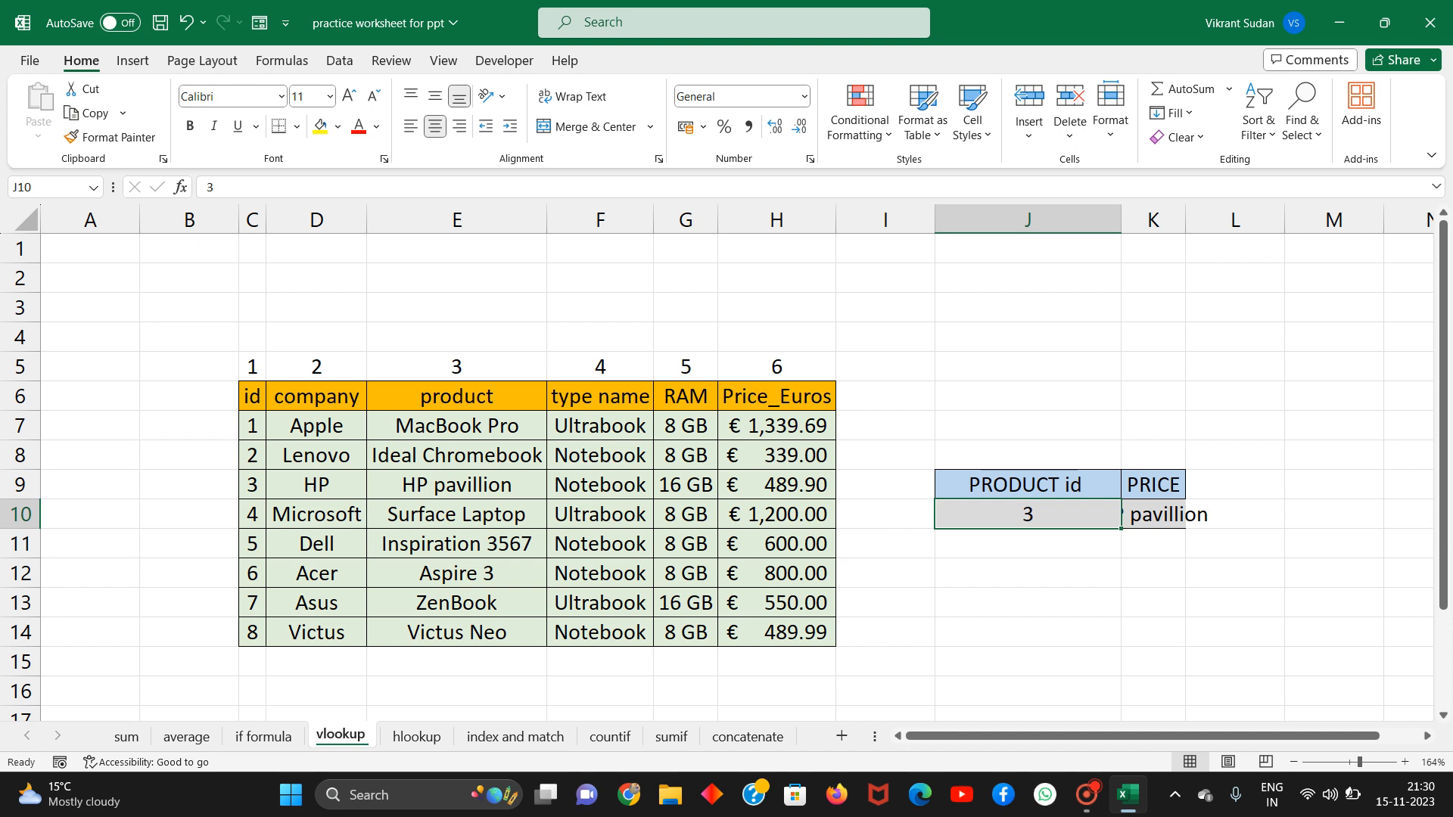
text(6)
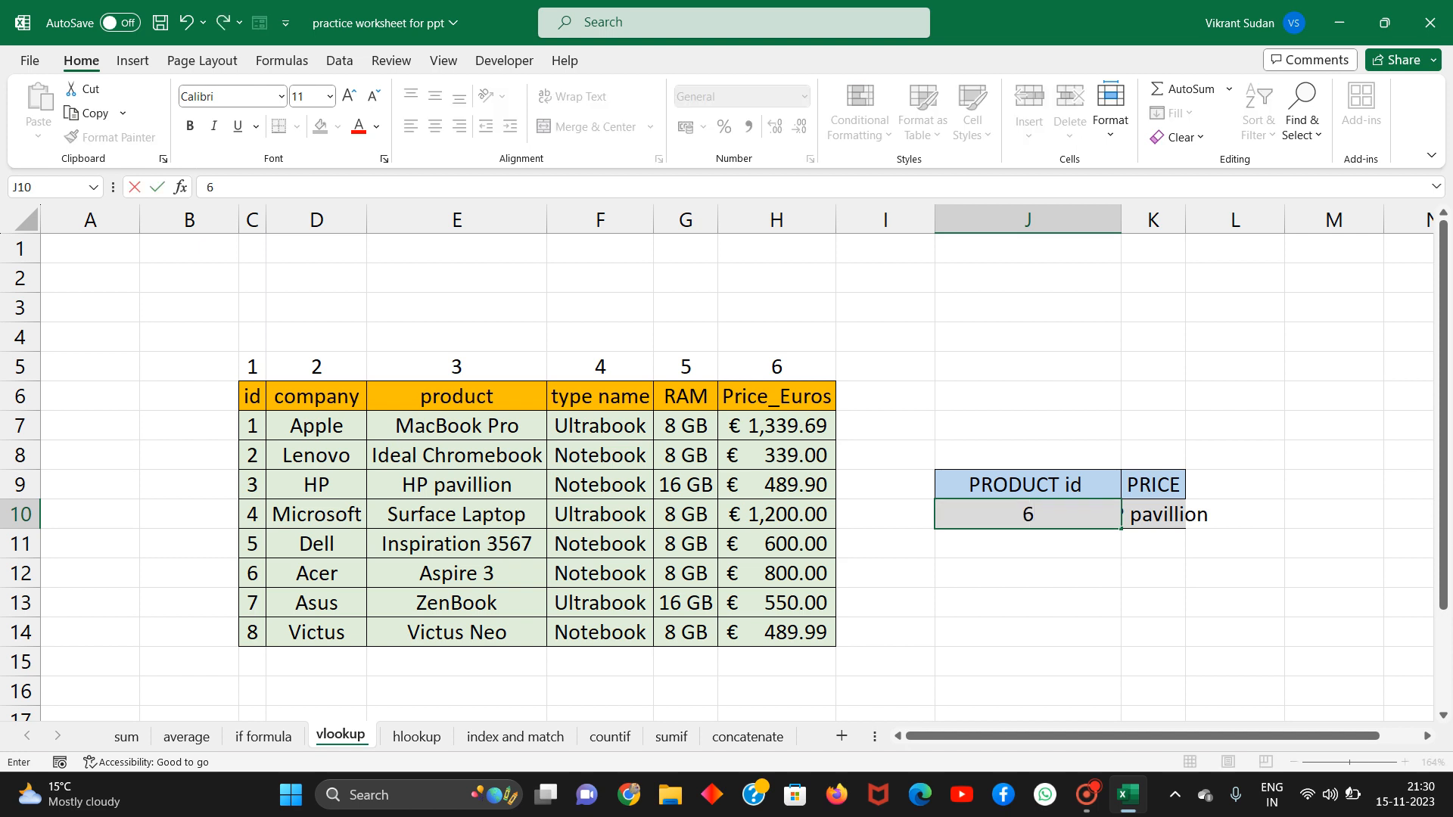
key(Return)
AutoFit the column widths of the lookup table in J9:K10 to its contents.
click(1154, 515)
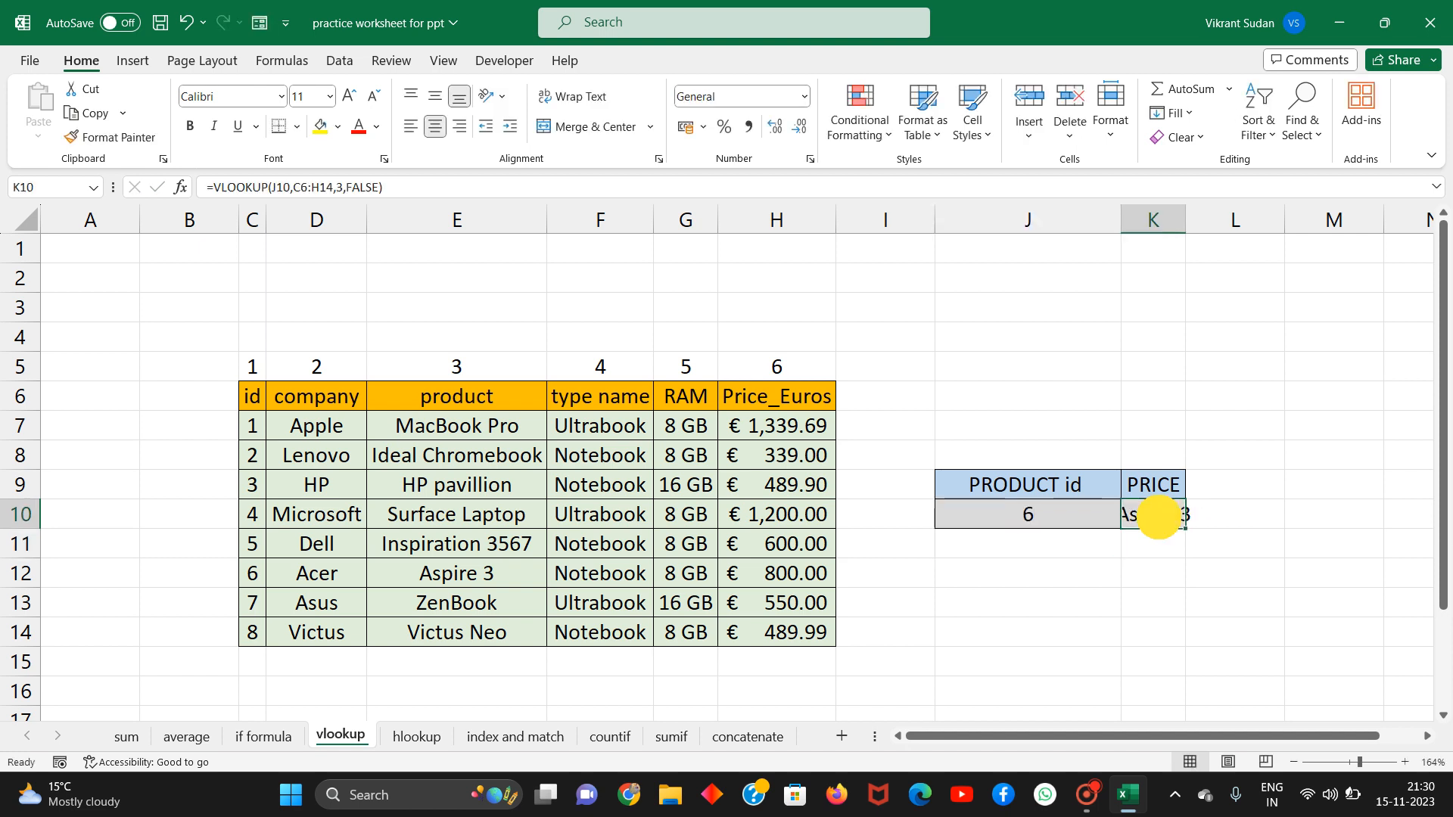
key(ctrl+a)
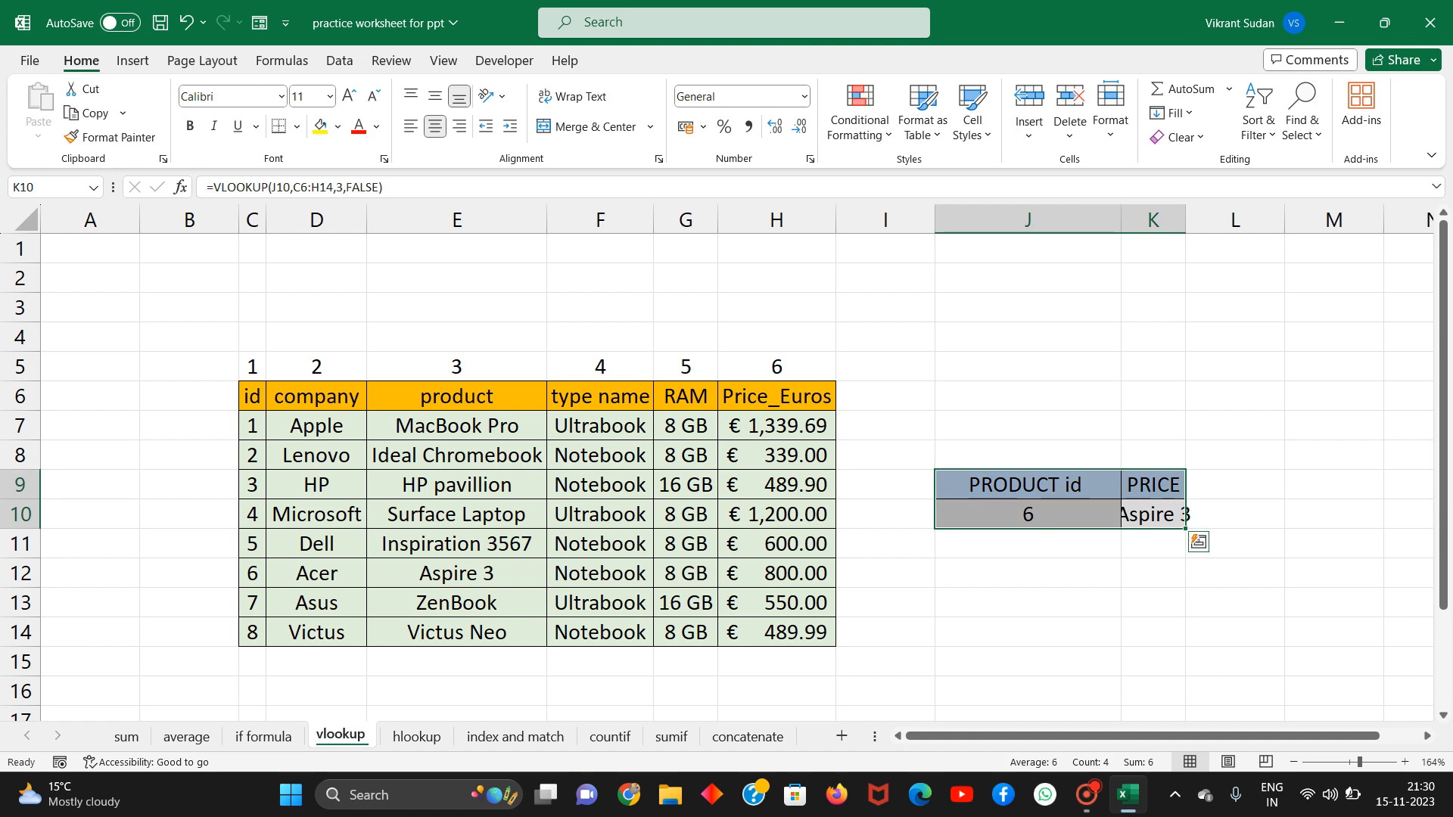
key(alt)
key(h)
key(o)
key(i)
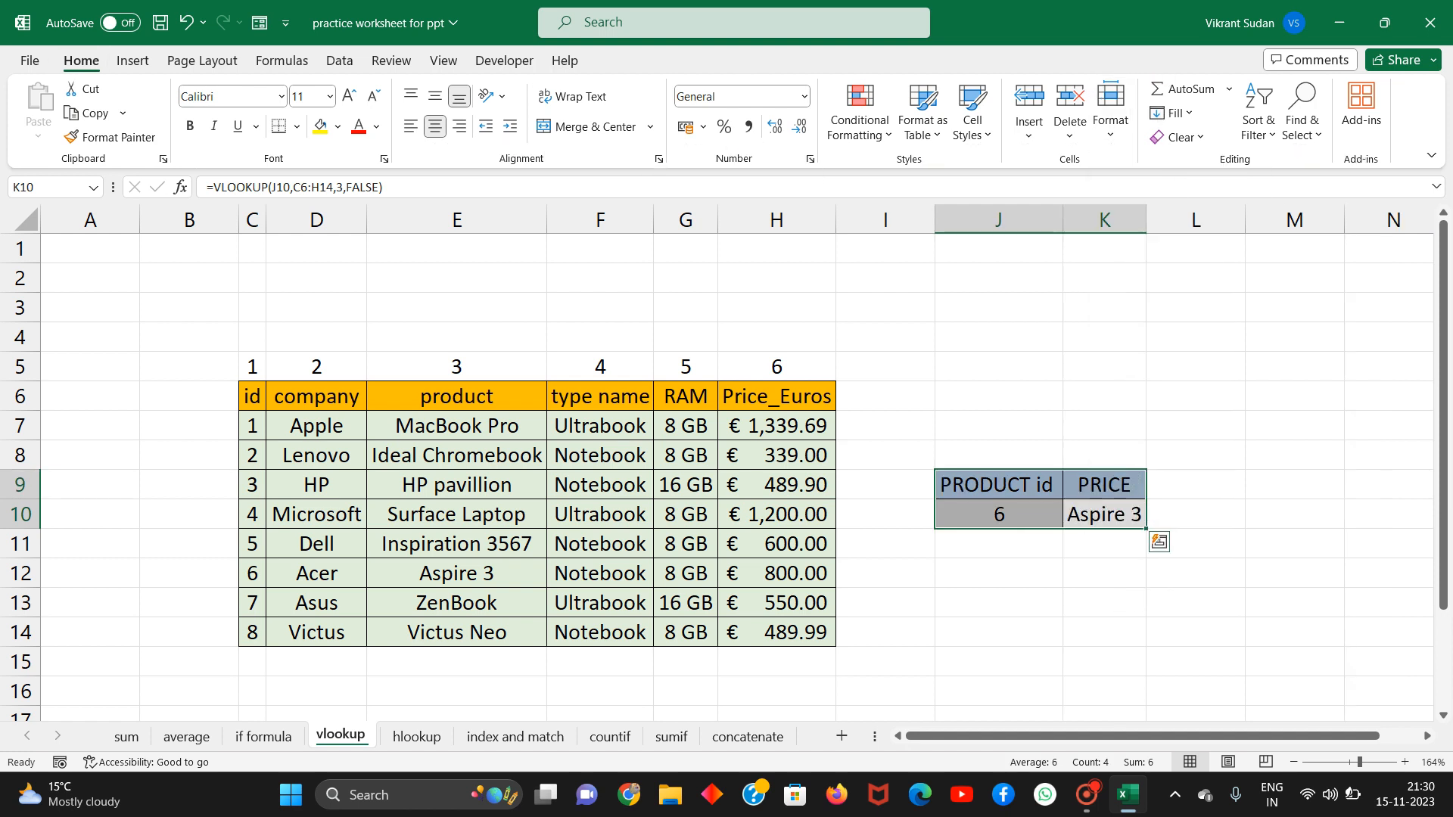
click(999, 573)
click(1111, 514)
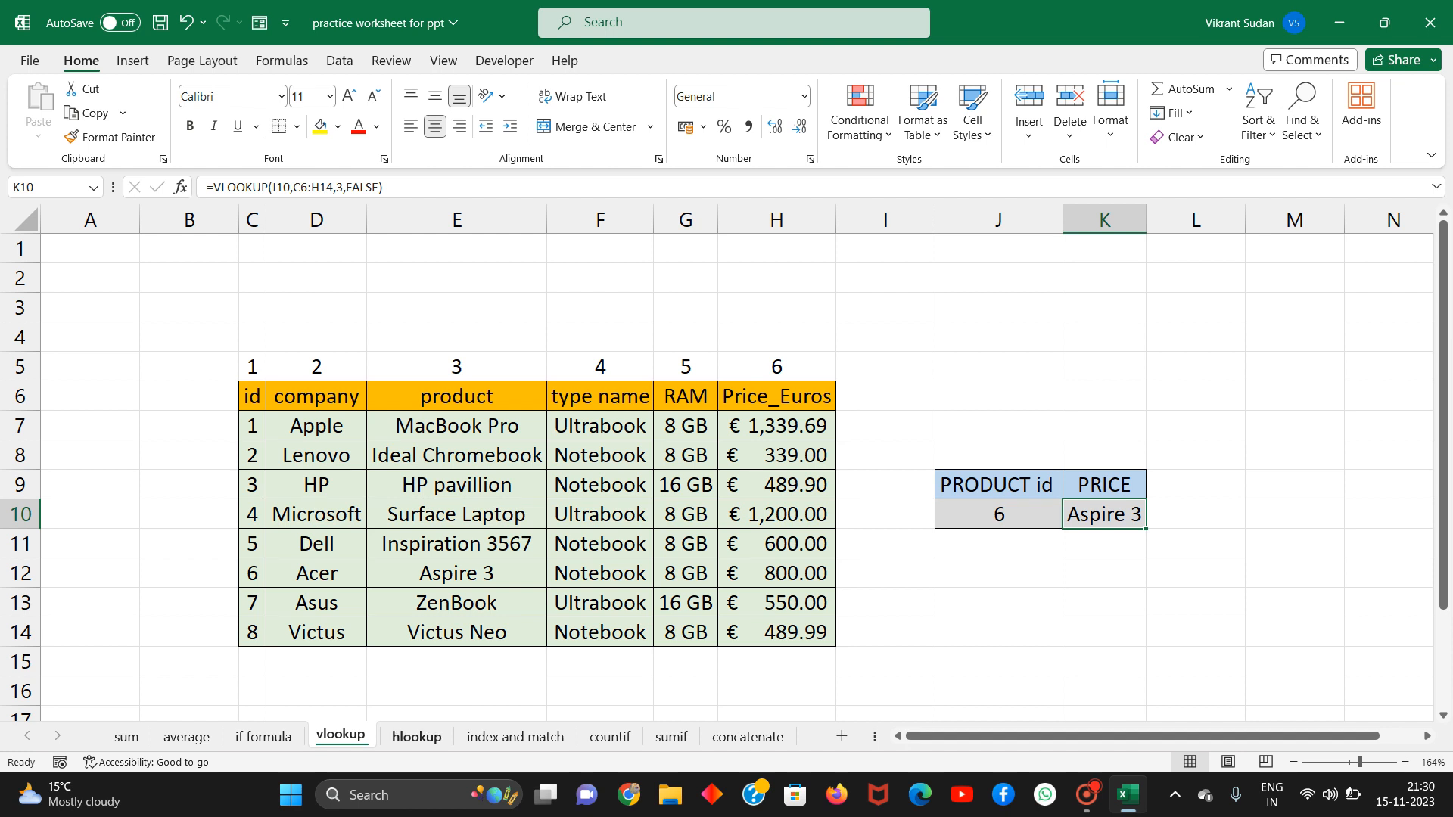
Switch to the hlookup sheet.
click(417, 736)
click(486, 521)
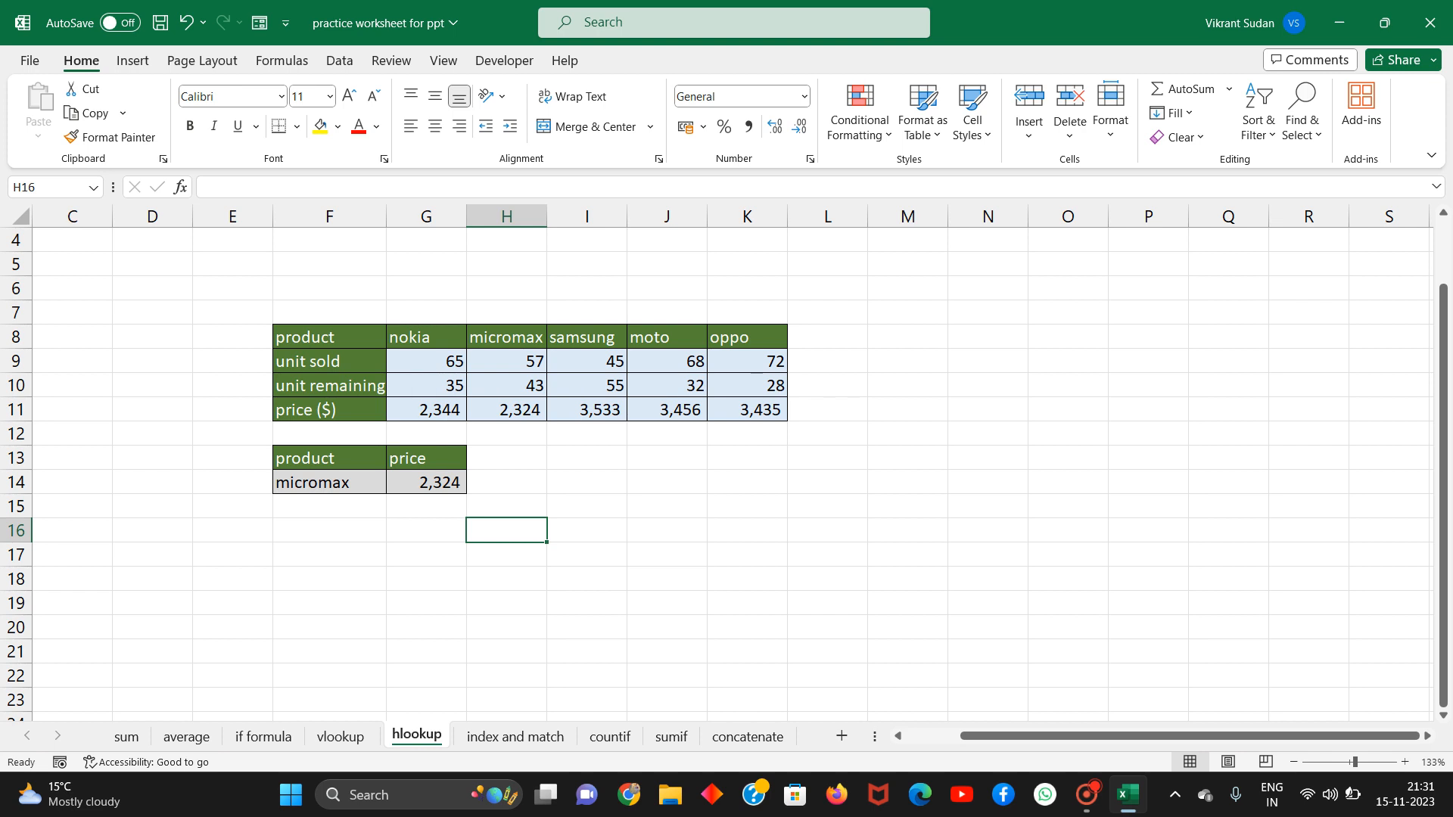
Label the phone table's rows in L9:L11 as row 1, row 2 and row 3, starting from the unit sold row.
click(830, 363)
text(ri)
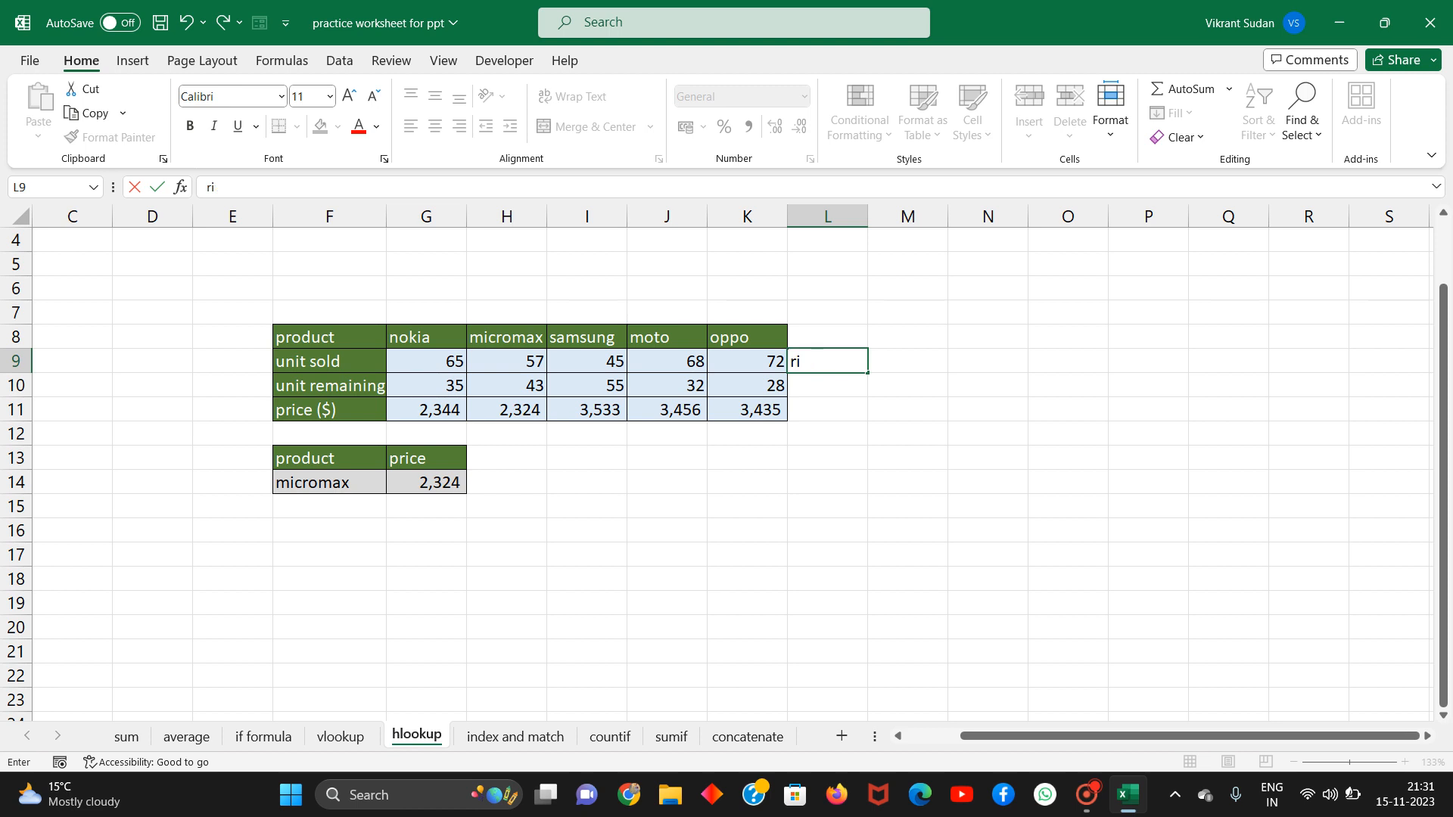
key(BackSpace)
text(ow 1)
key(Return)
text(r)
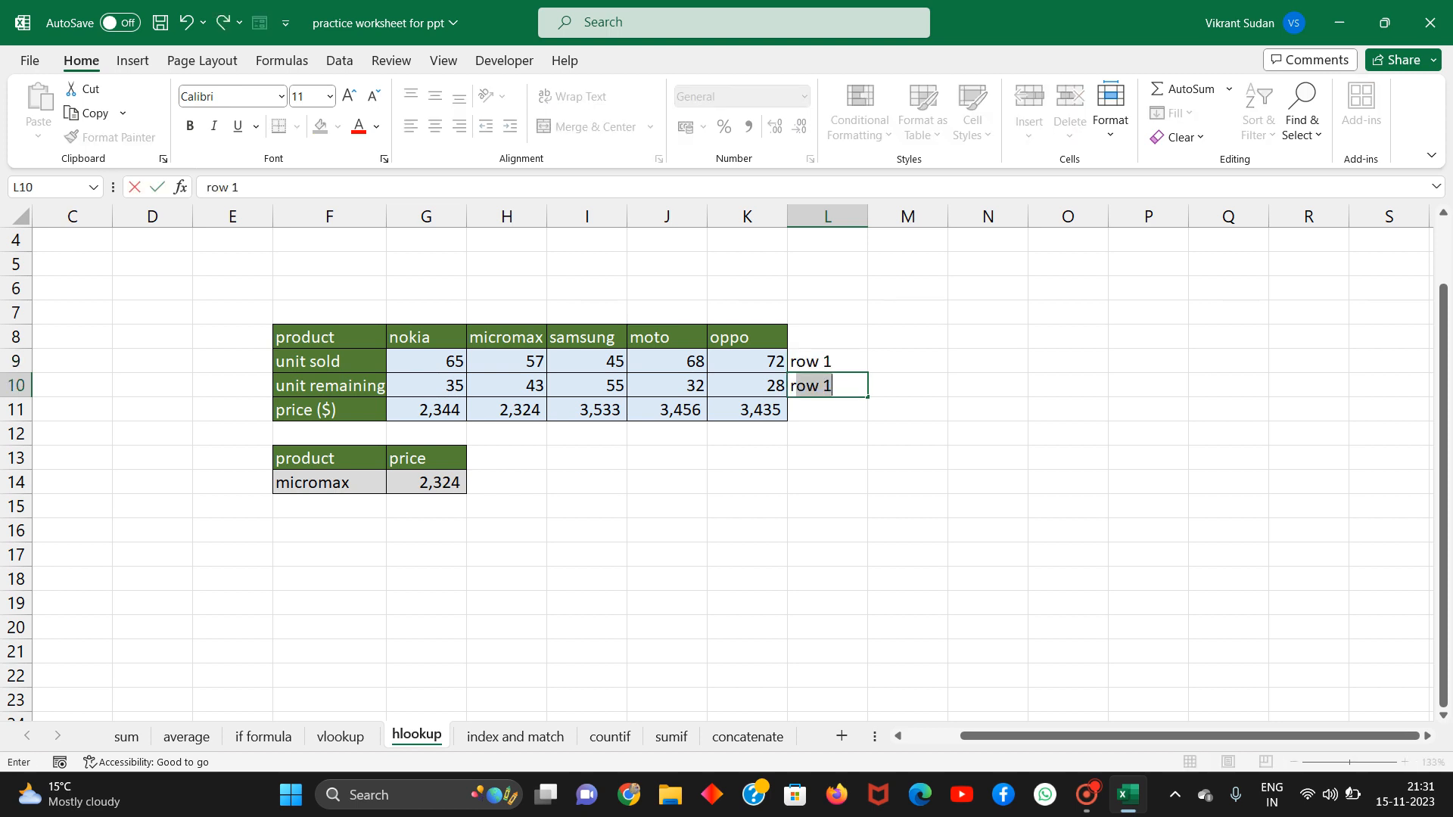
text(ow 2)
key(Return)
text(r)
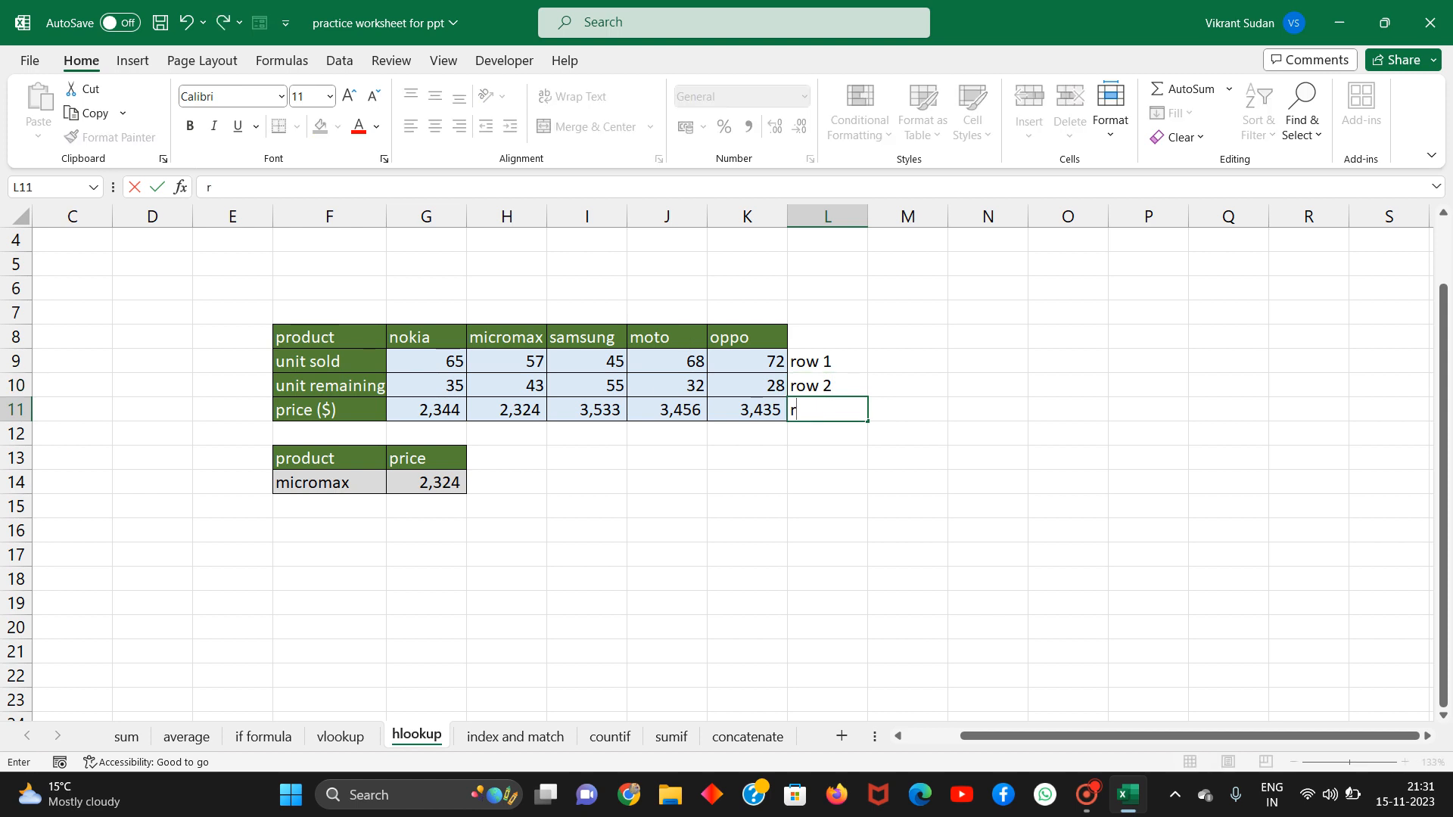
text(ow 3)
key(Return)
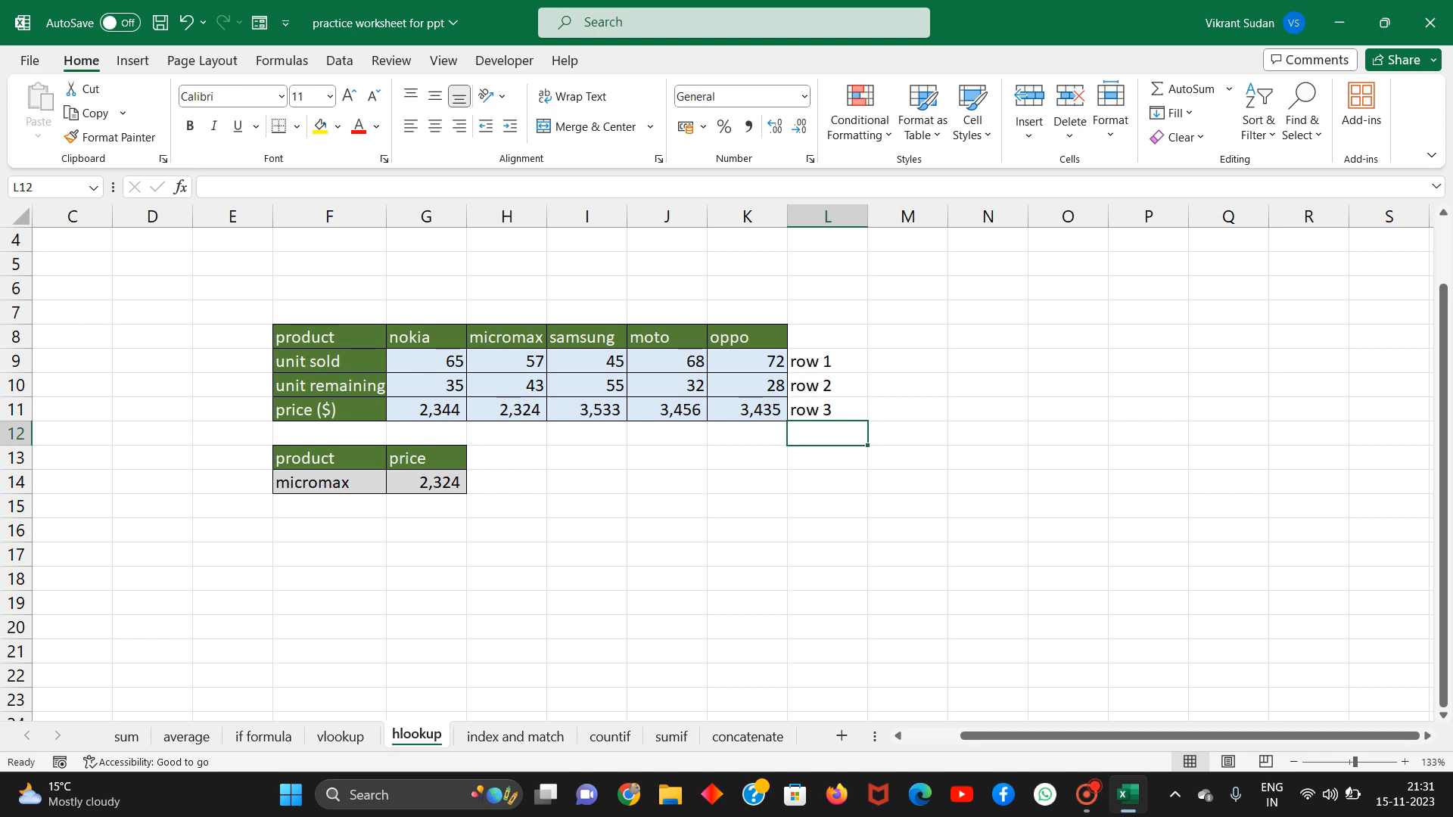
Examine the table array argument of the HLOOKUP formula in G14, leaving the formula without changes.
click(425, 481)
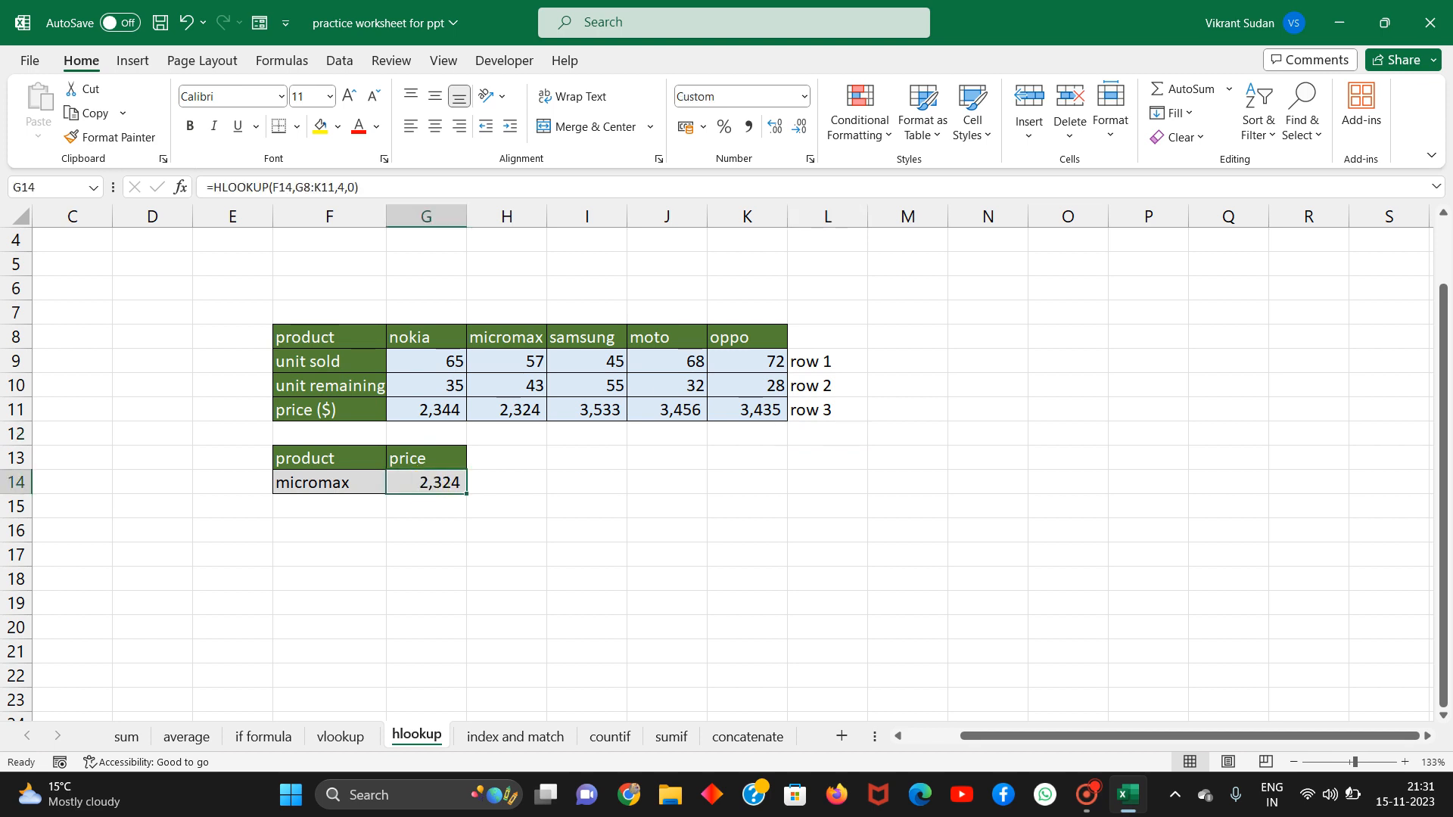
double_click(421, 480)
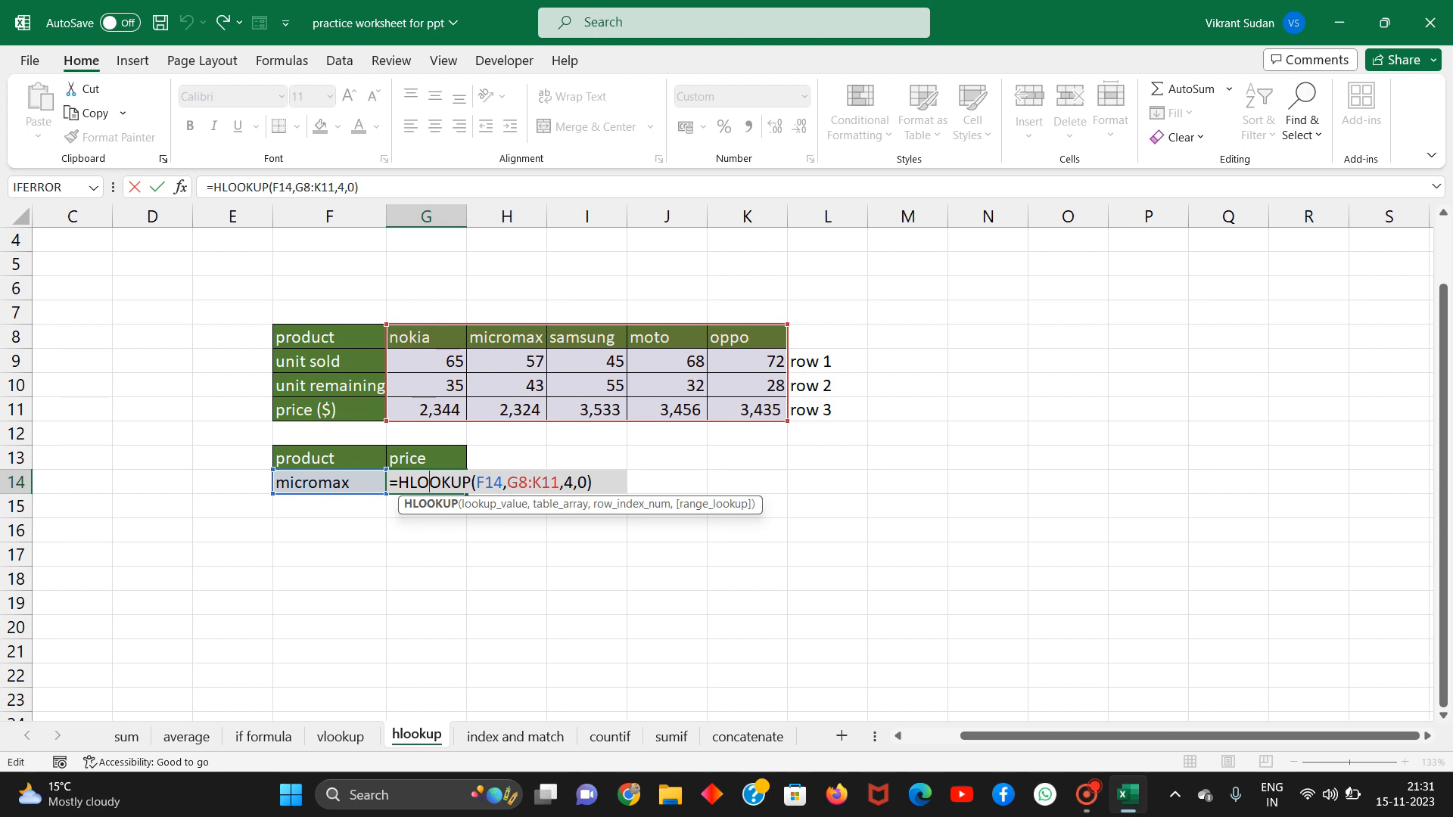
drag(507, 482, 556, 482)
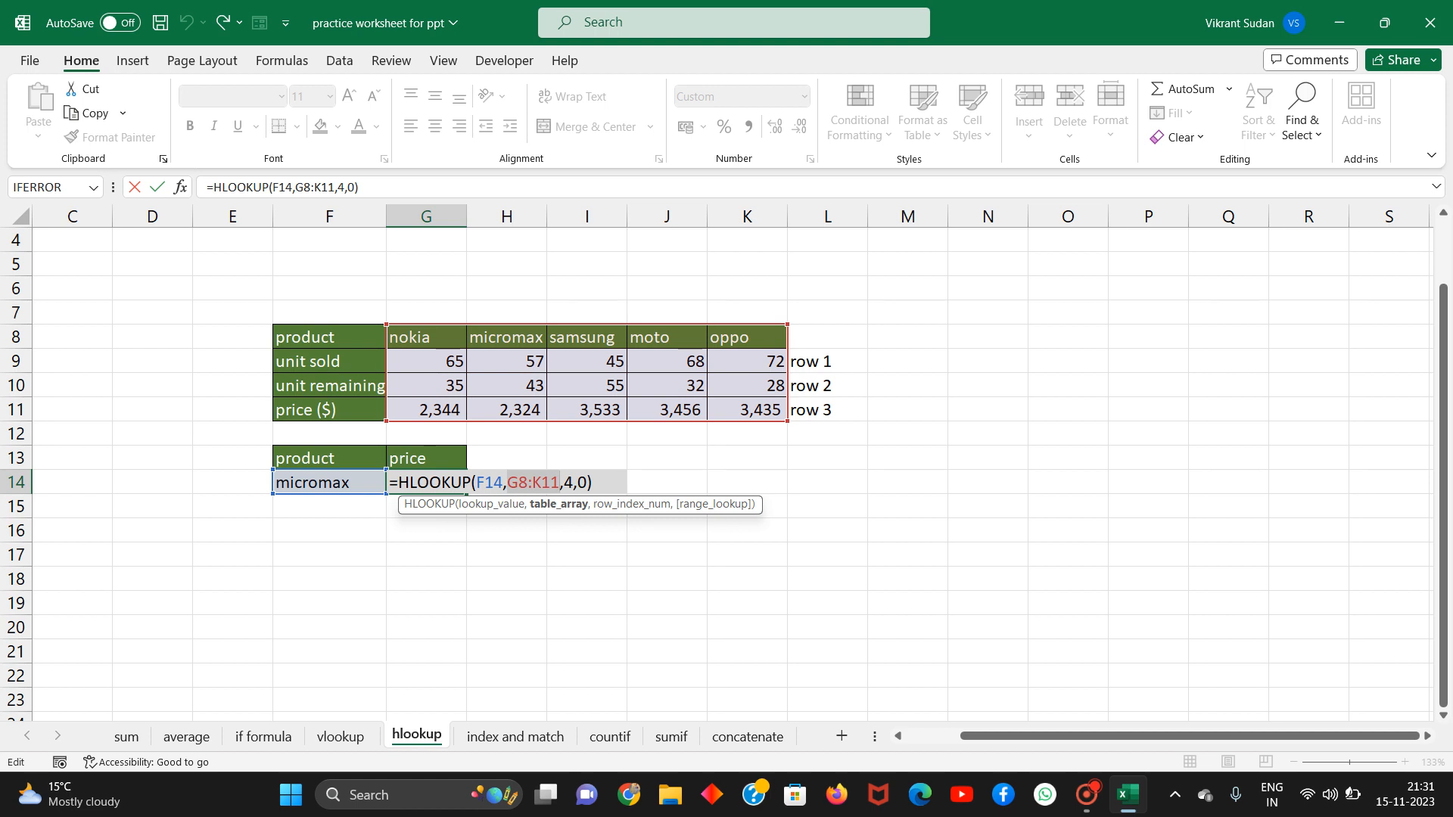
key(ctrl+Return)
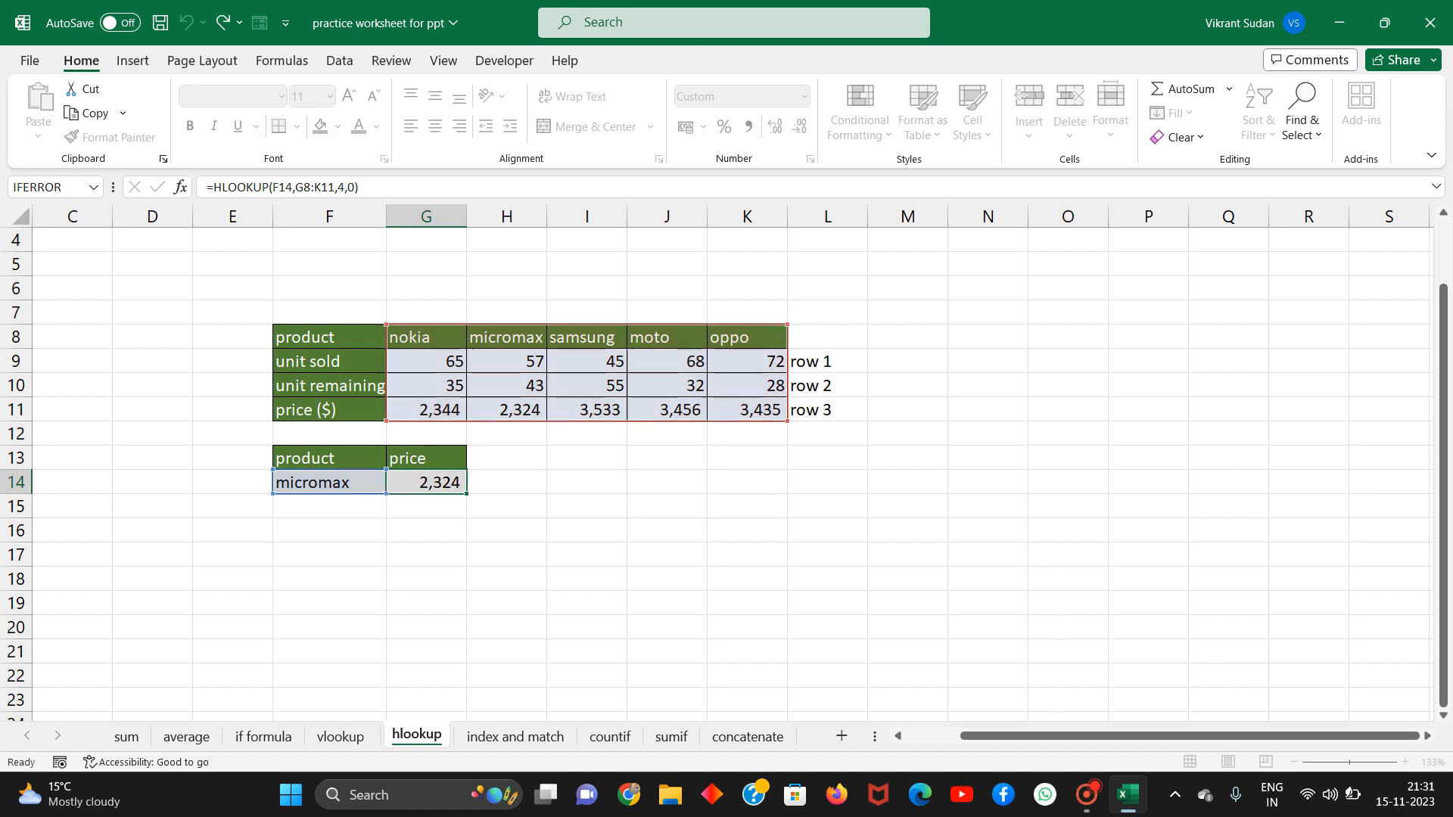
Relabel the phone table's rows in L8:L11 as row 1, row 2, row 3 and row 4, starting from the header row.
click(822, 341)
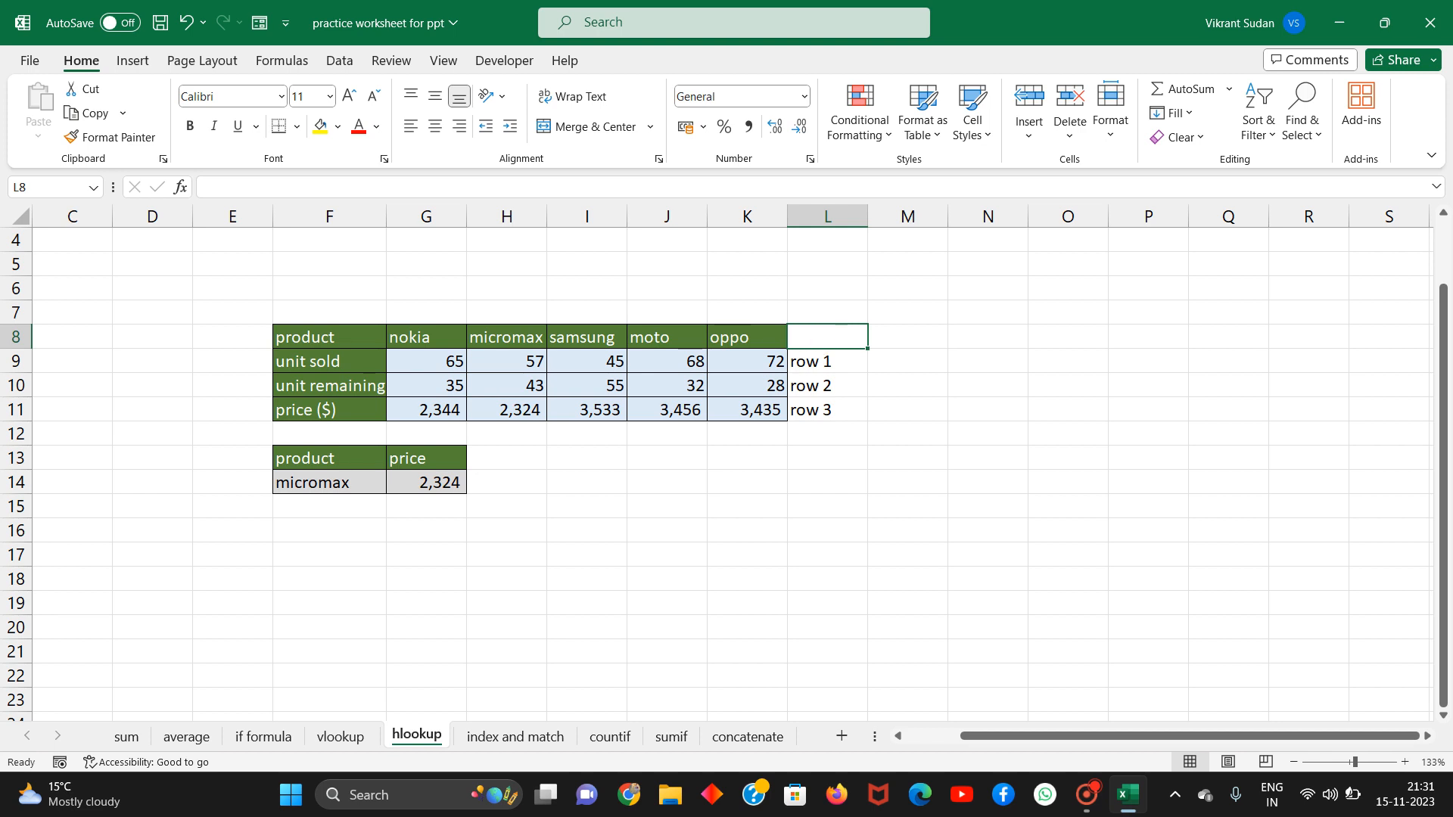
text(row)
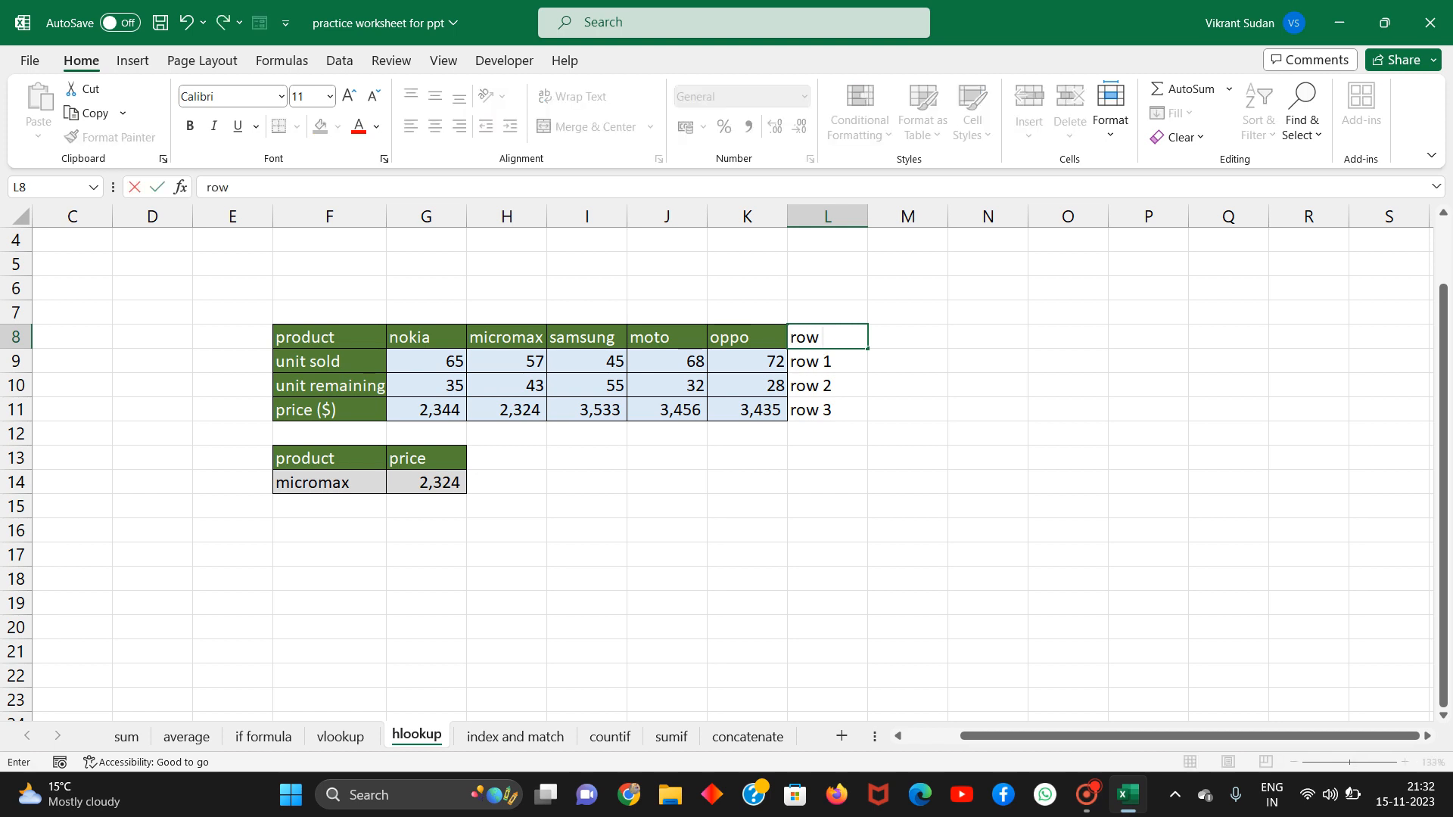
text( 1)
key(Return)
text(row 2)
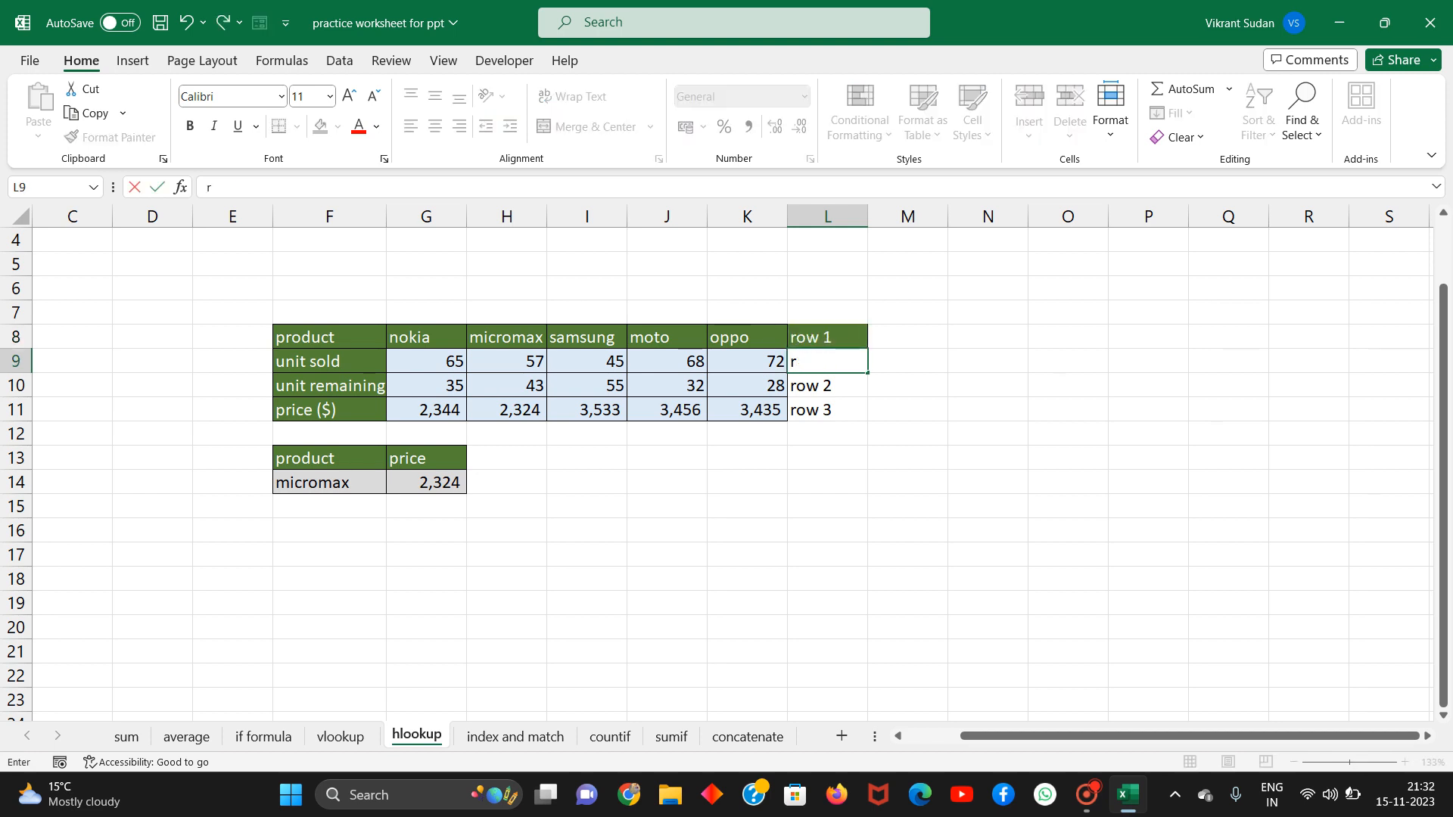
key(Return)
text(r)
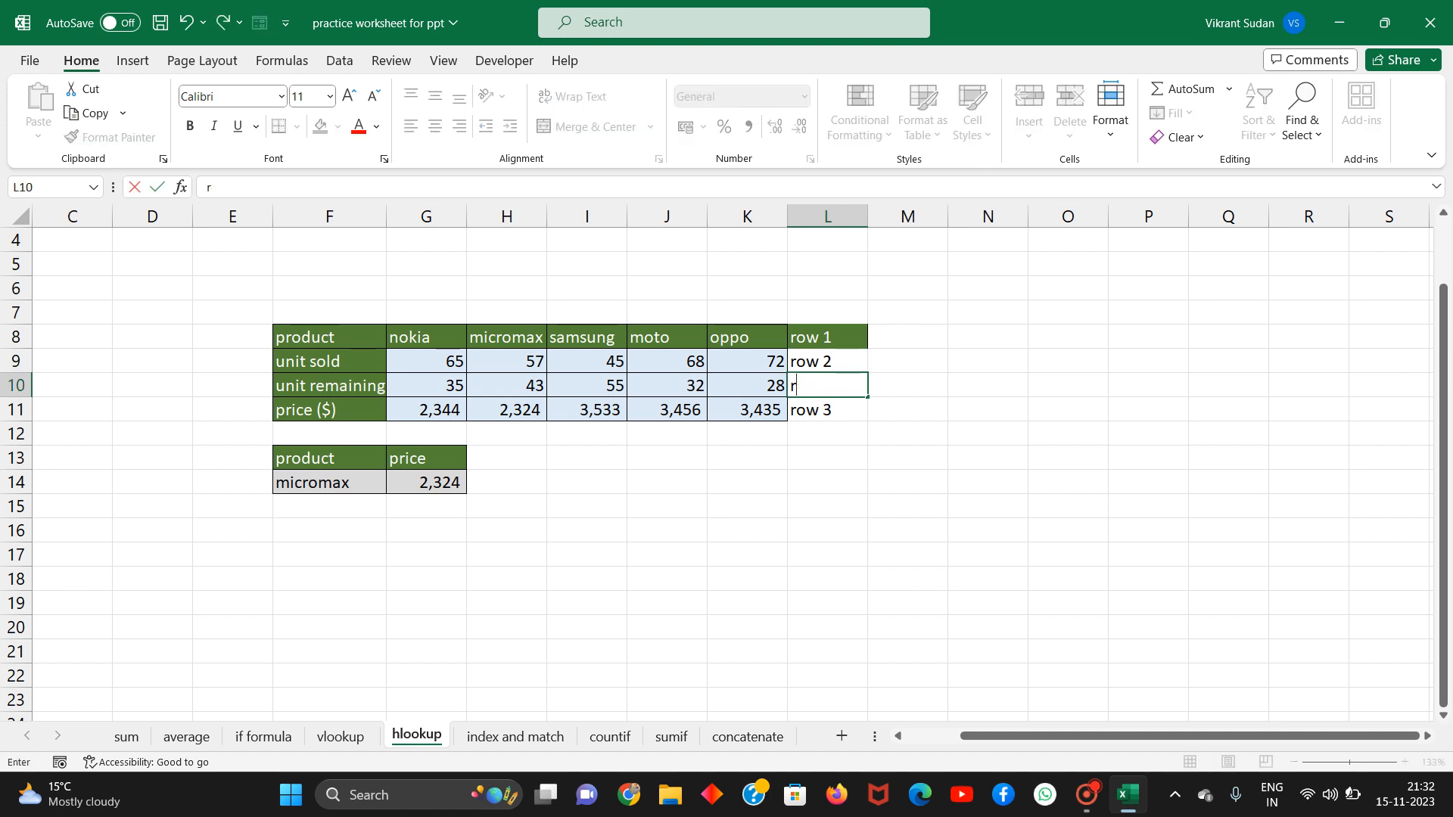
text(ow 3)
key(Return)
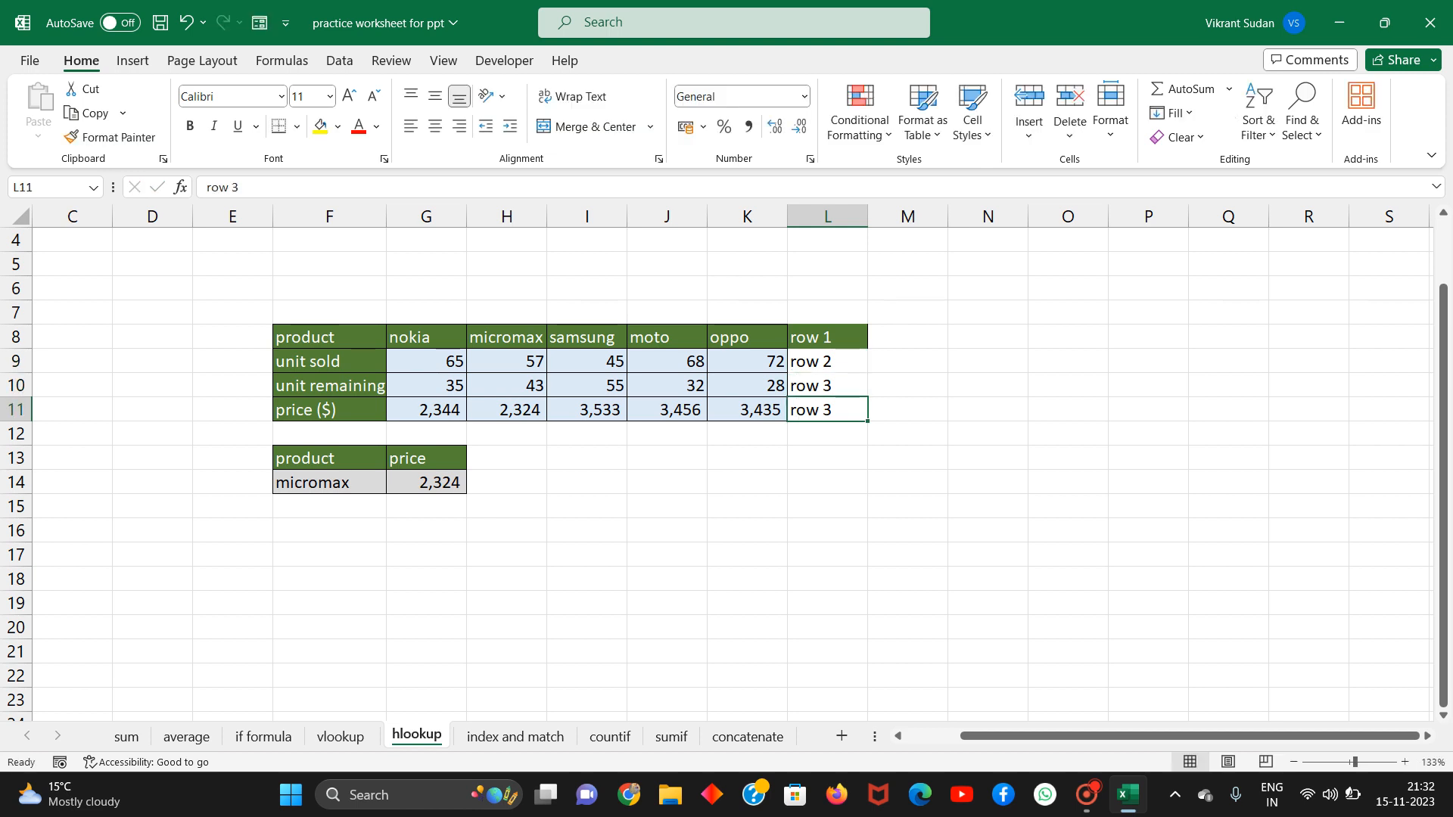
text(row 4)
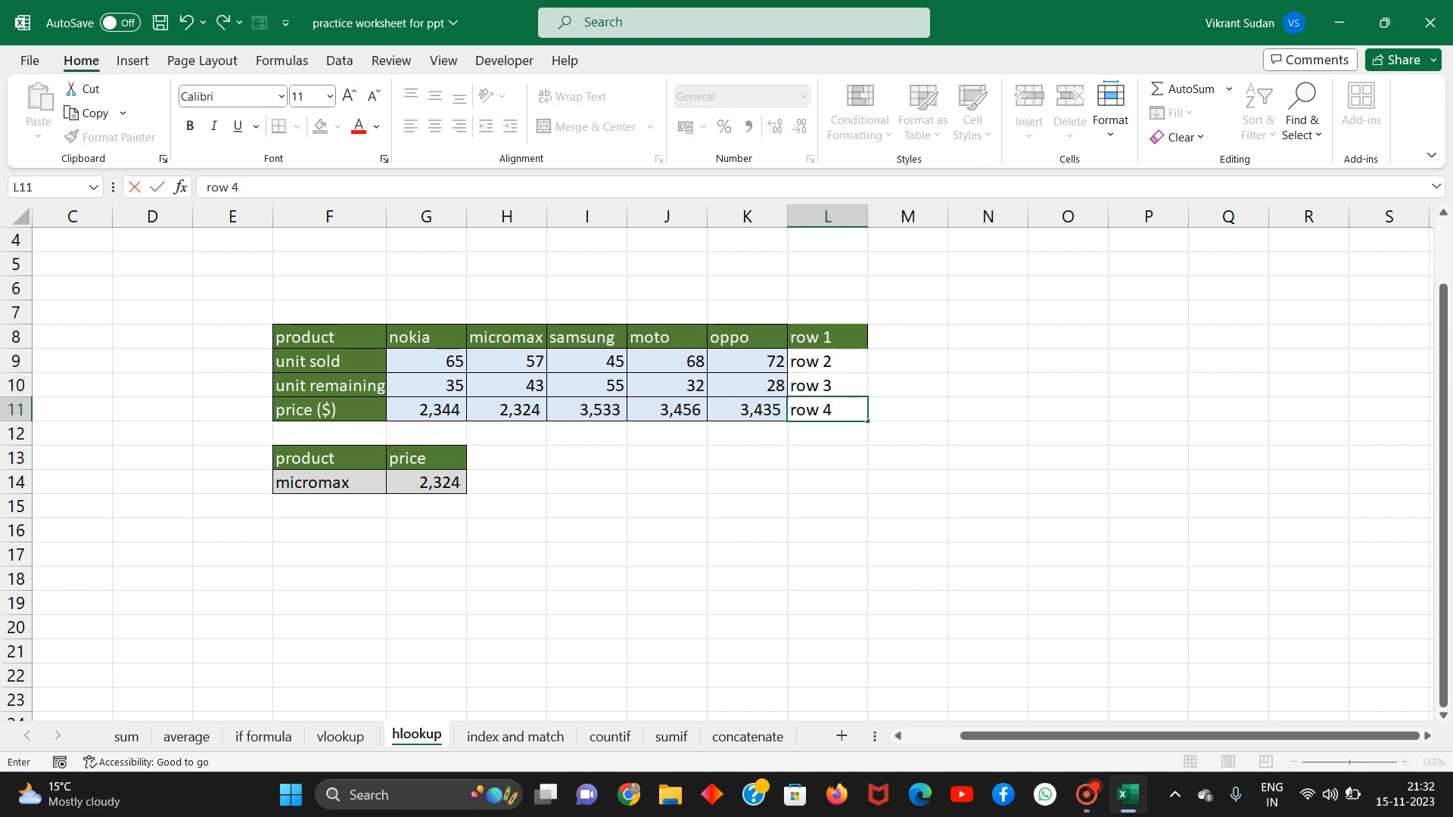
key(Return)
Examine the row index and range lookup arguments of the HLOOKUP formula in G14, leaving the formula as is.
click(431, 482)
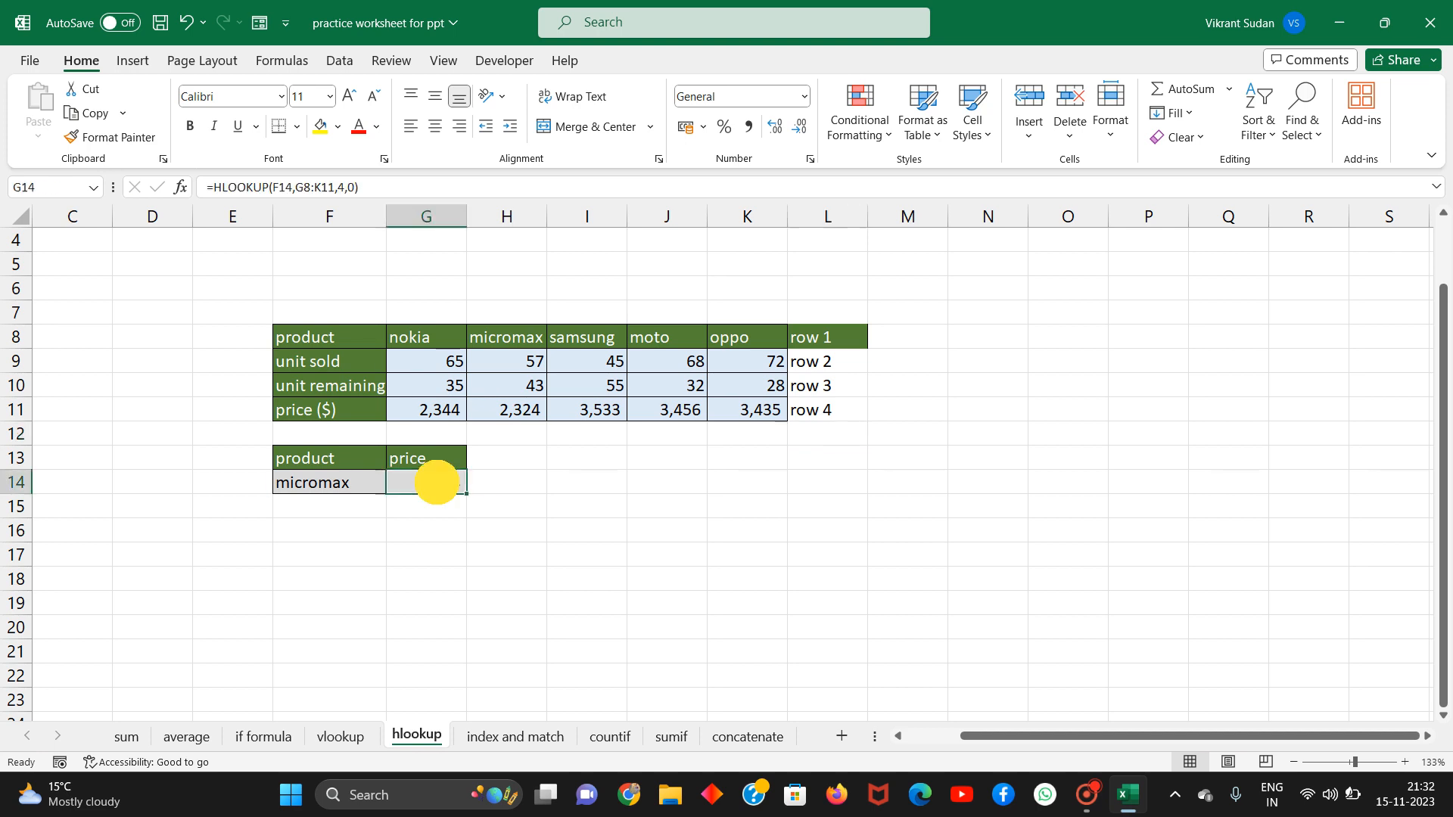
double_click(442, 482)
click(565, 482)
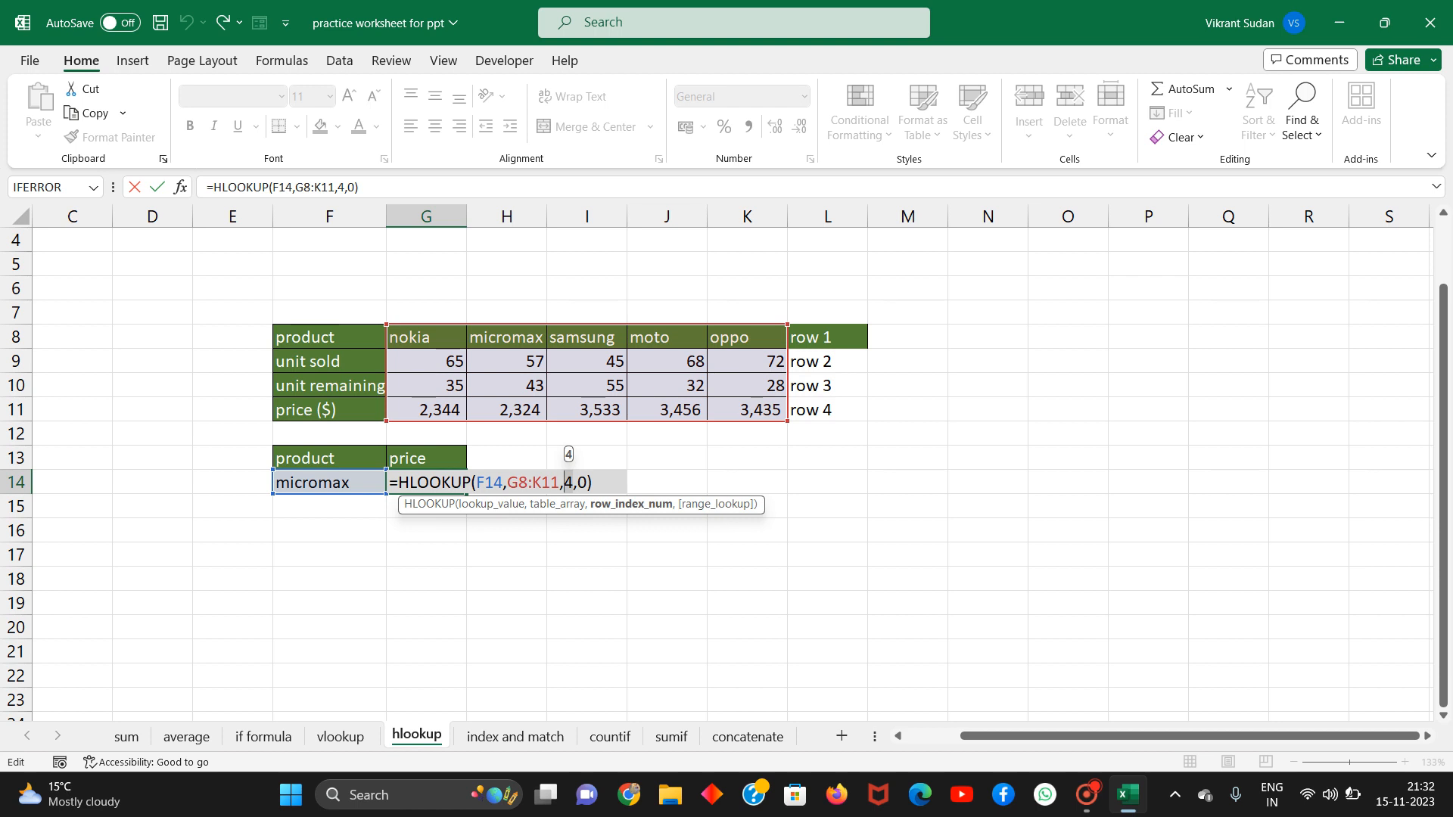
click(587, 482)
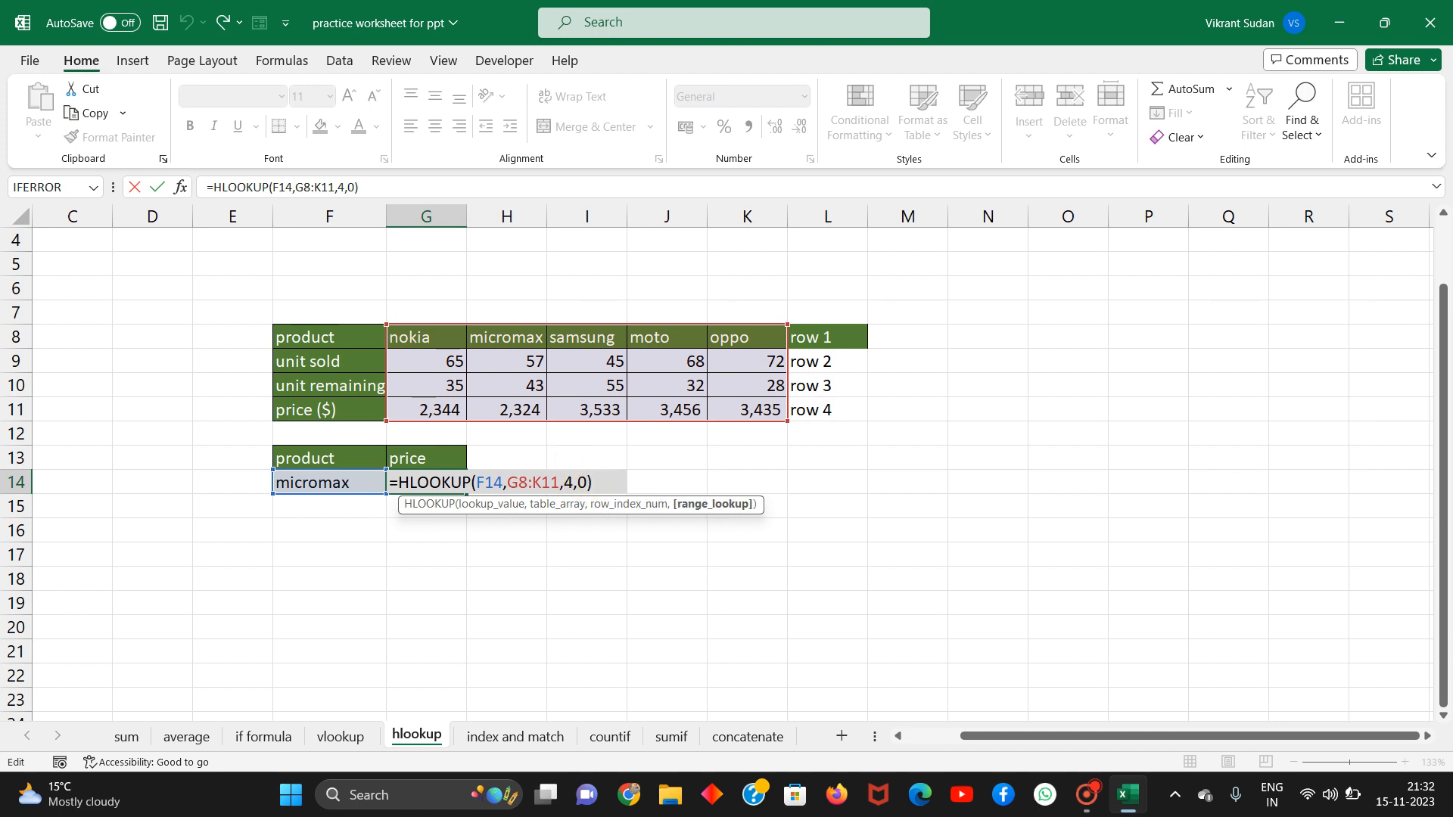
key(Return)
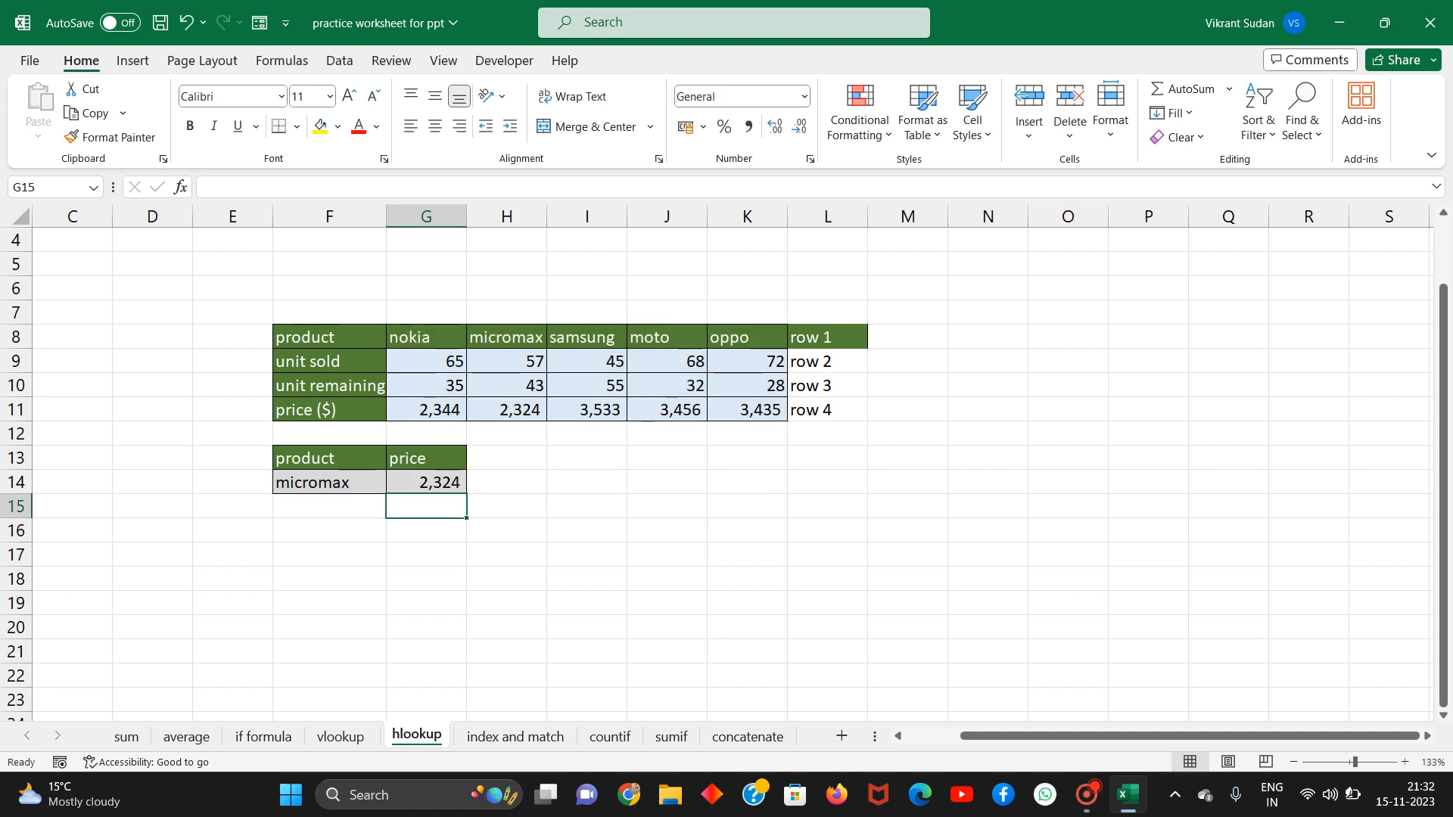
Set the lookup product in F14 to moto.
click(313, 487)
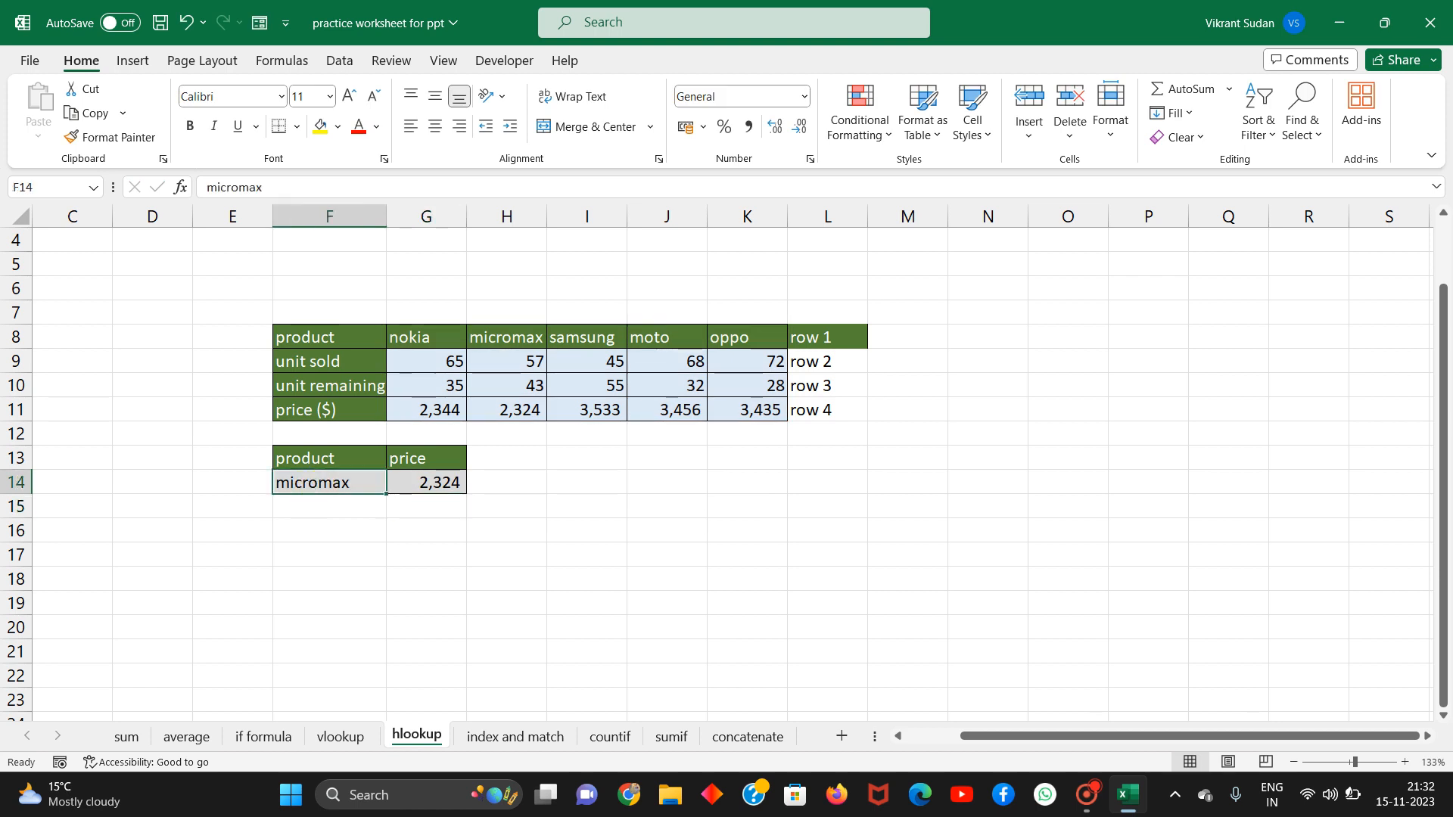
text(moto)
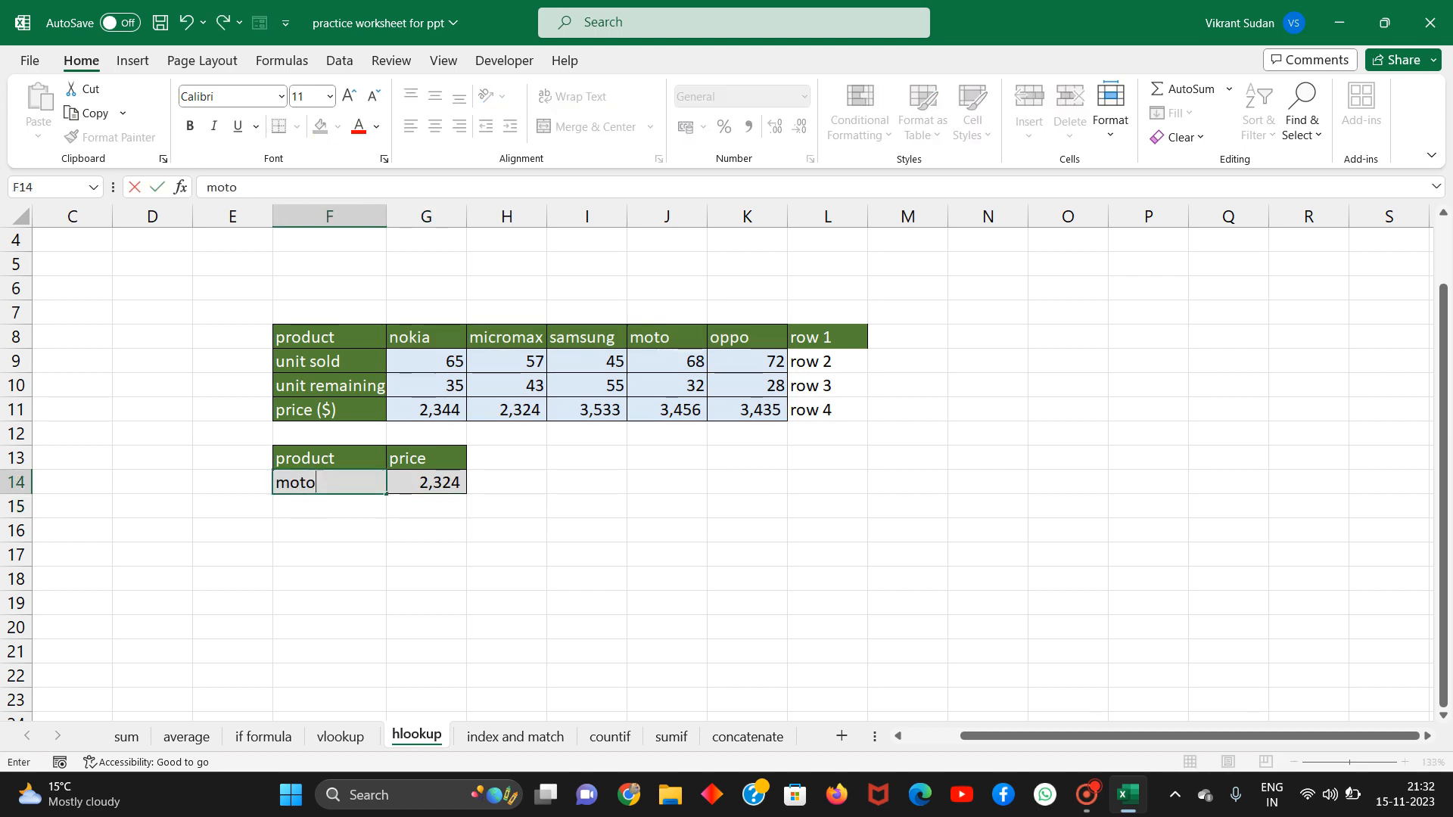
key(Return)
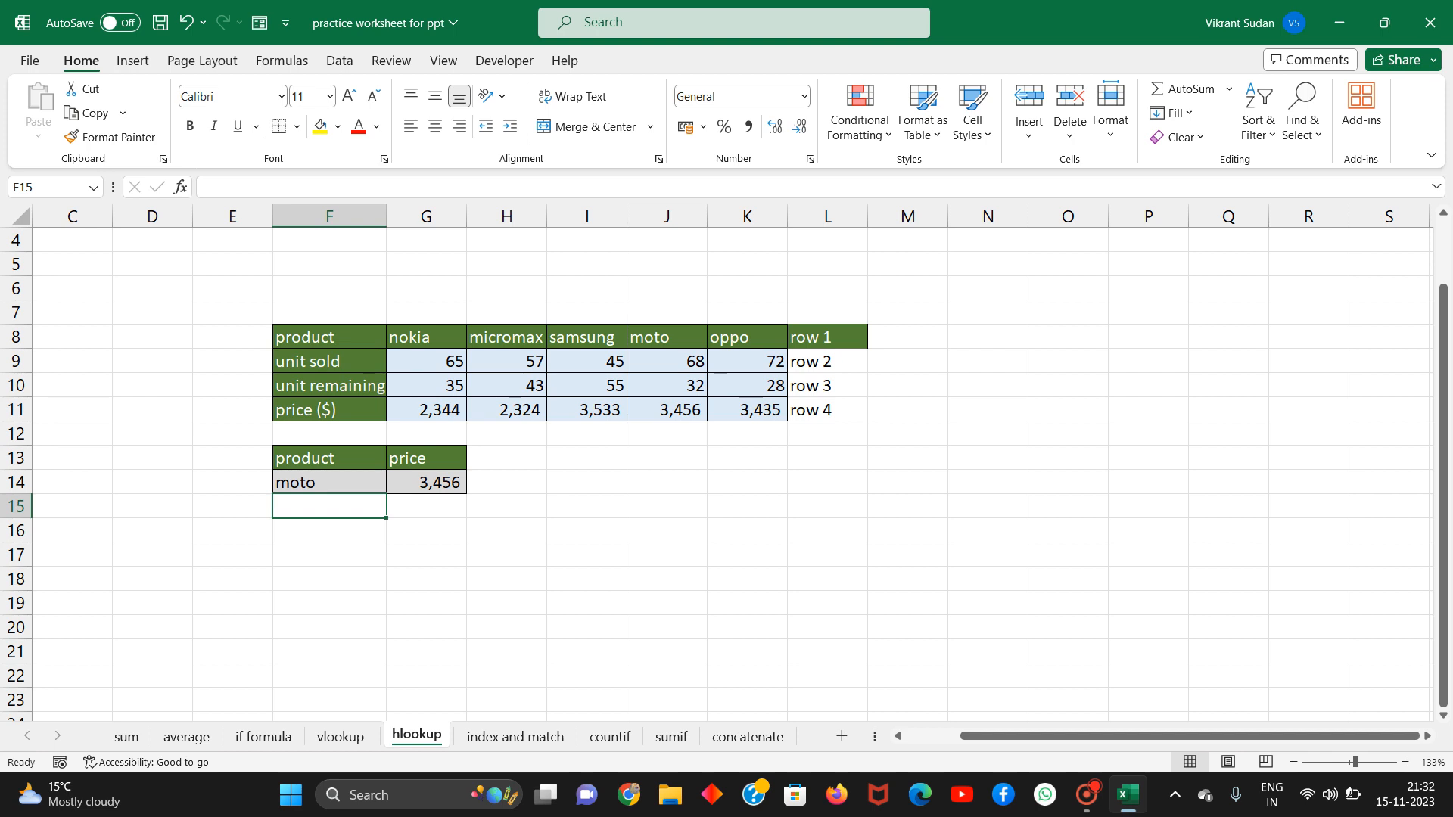
Change the row index of the HLOOKUP formula in G14 to 2 to return the units sold.
double_click(443, 482)
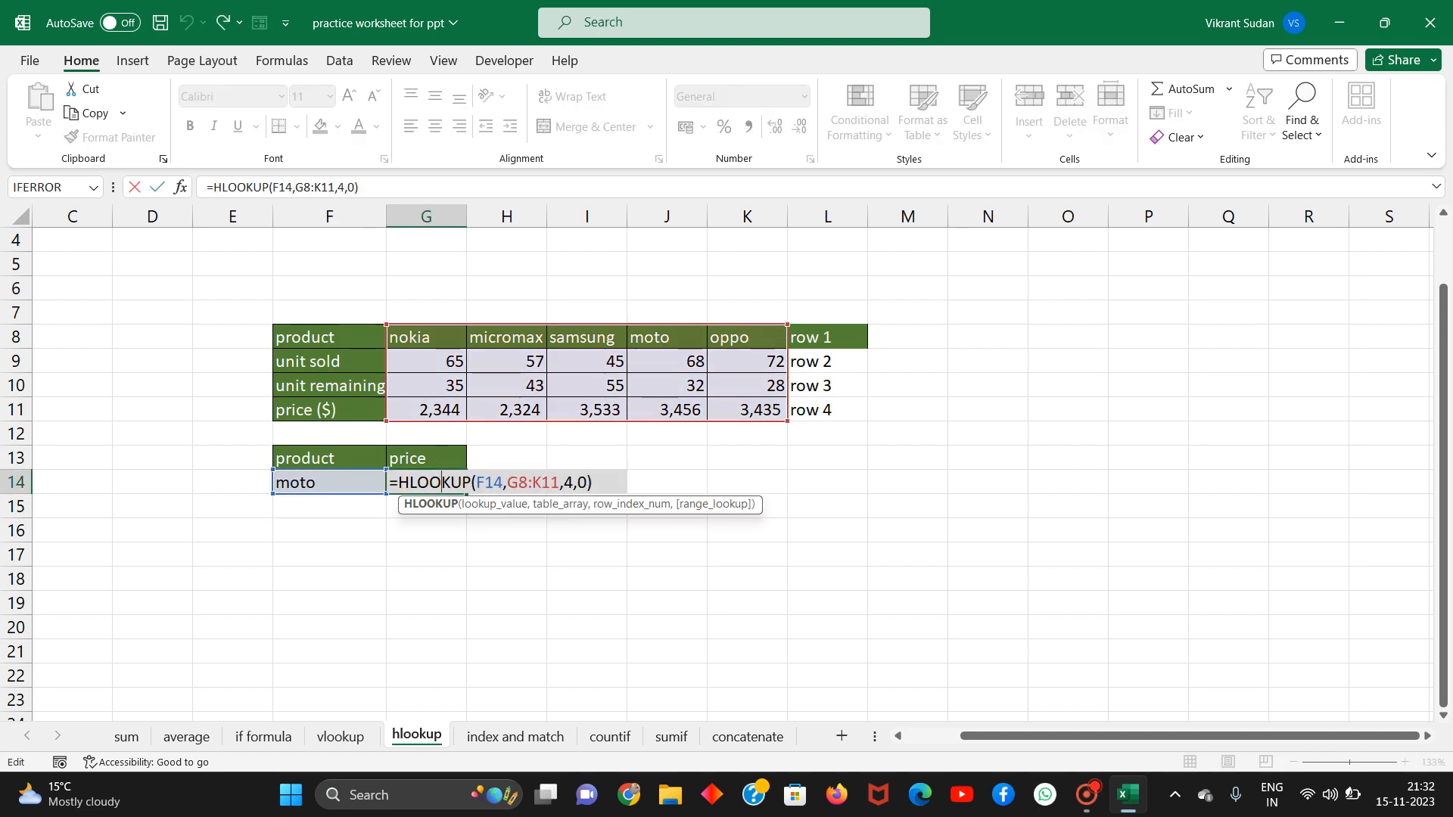
click(574, 482)
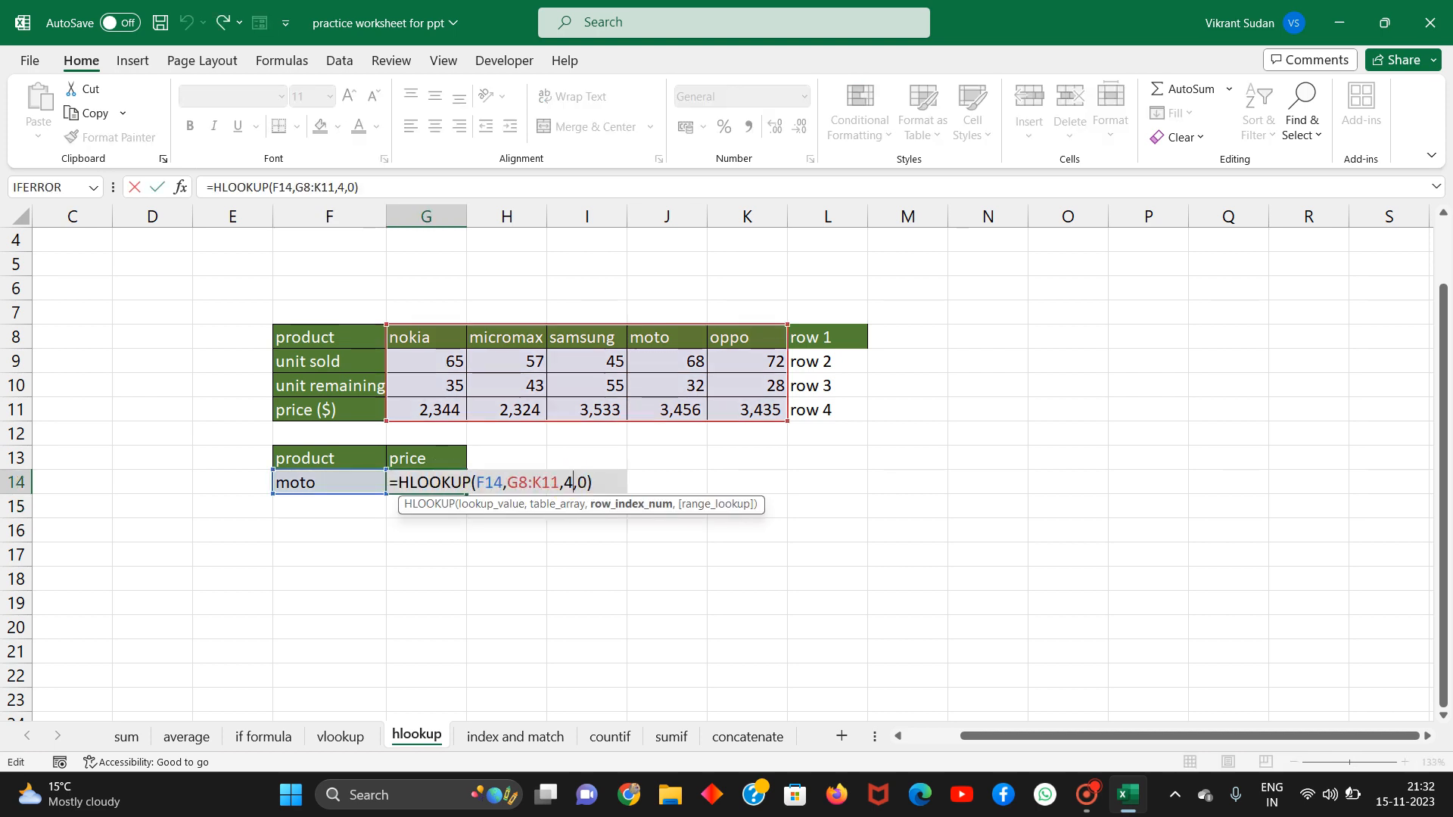
key(BackSpace)
text(2)
key(Return)
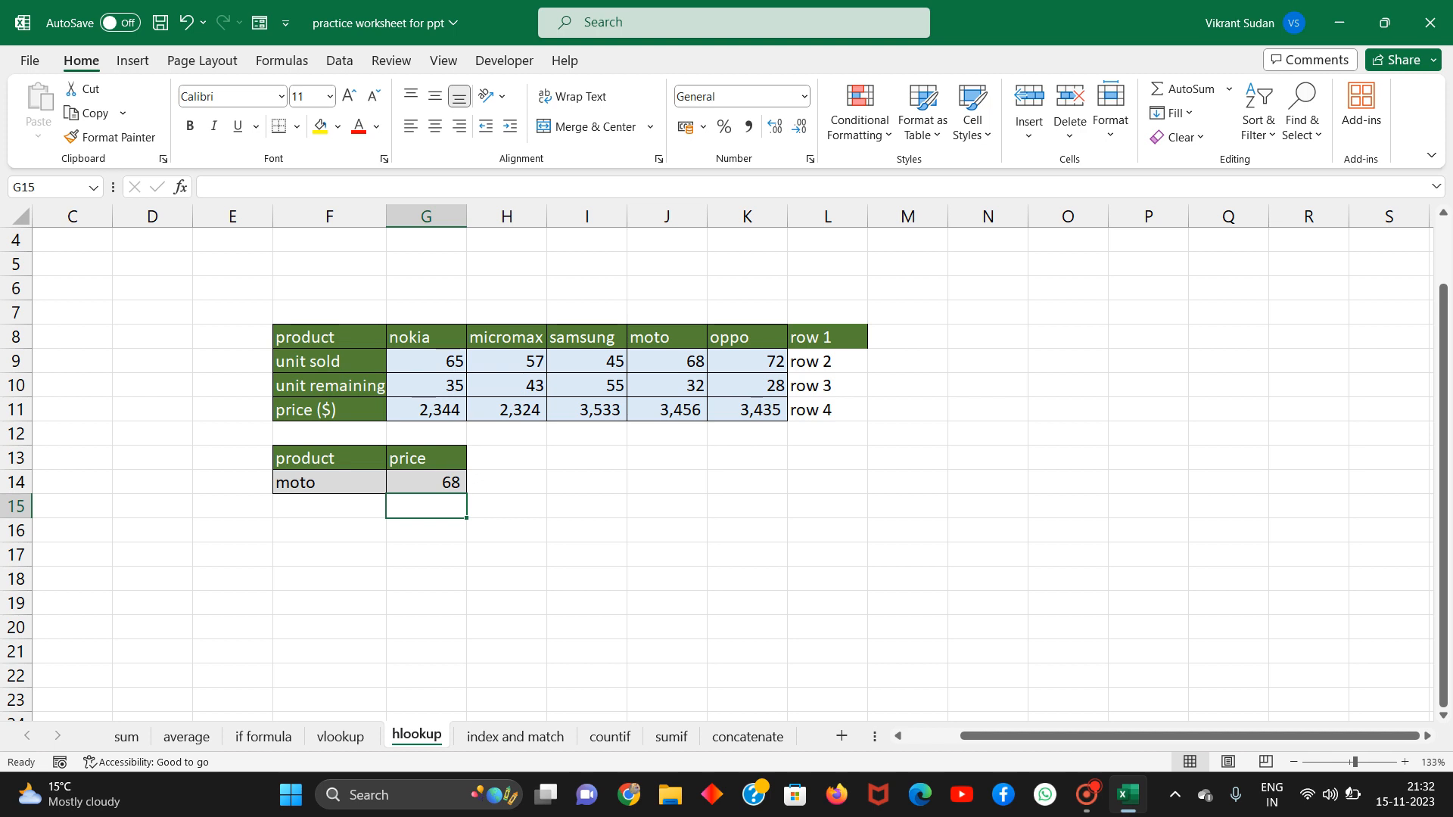
Change the row index of the HLOOKUP formula in G14 to 3 to return the units remaining.
double_click(438, 481)
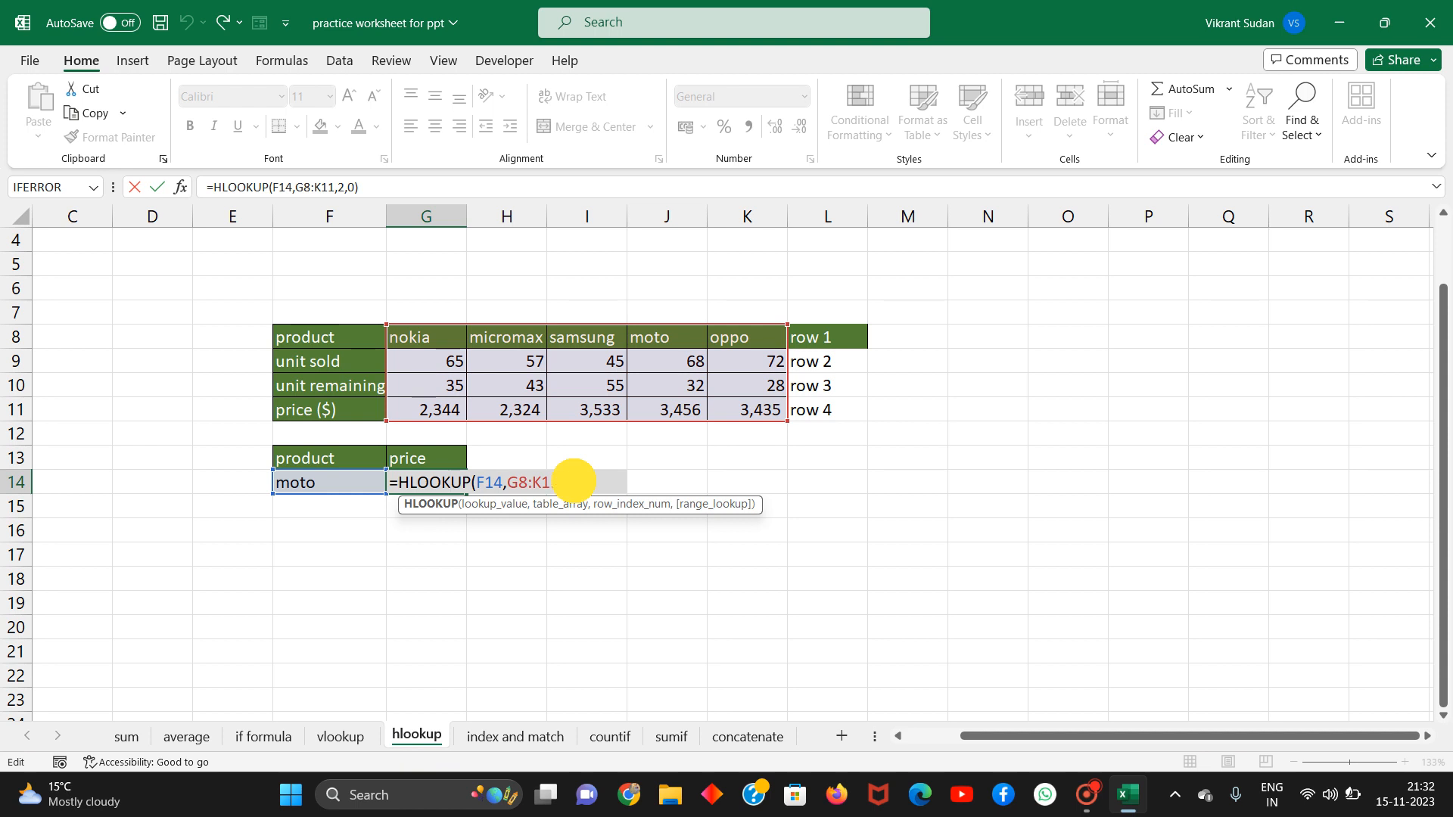
click(573, 481)
key(BackSpace)
text(3)
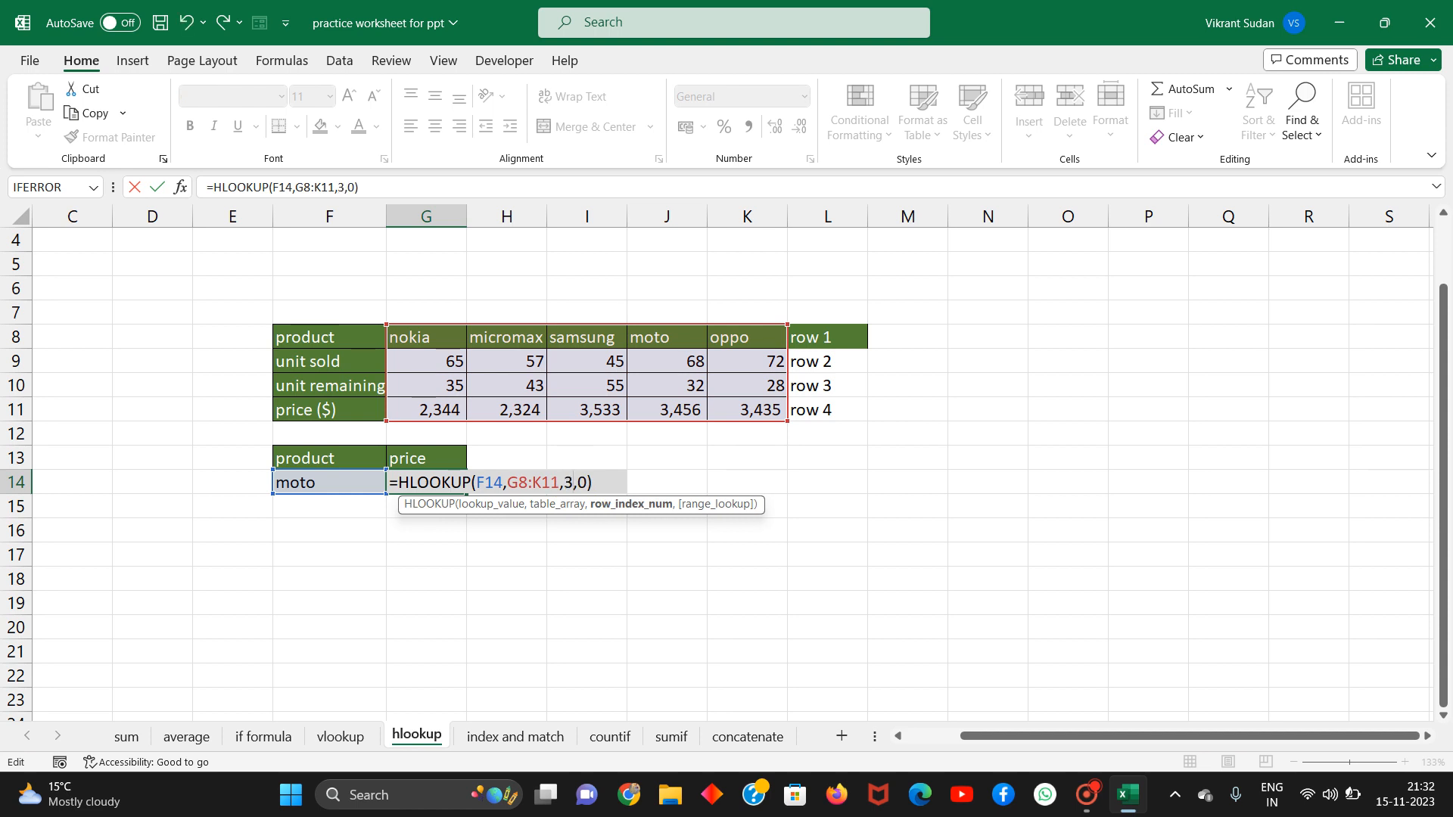
key(Return)
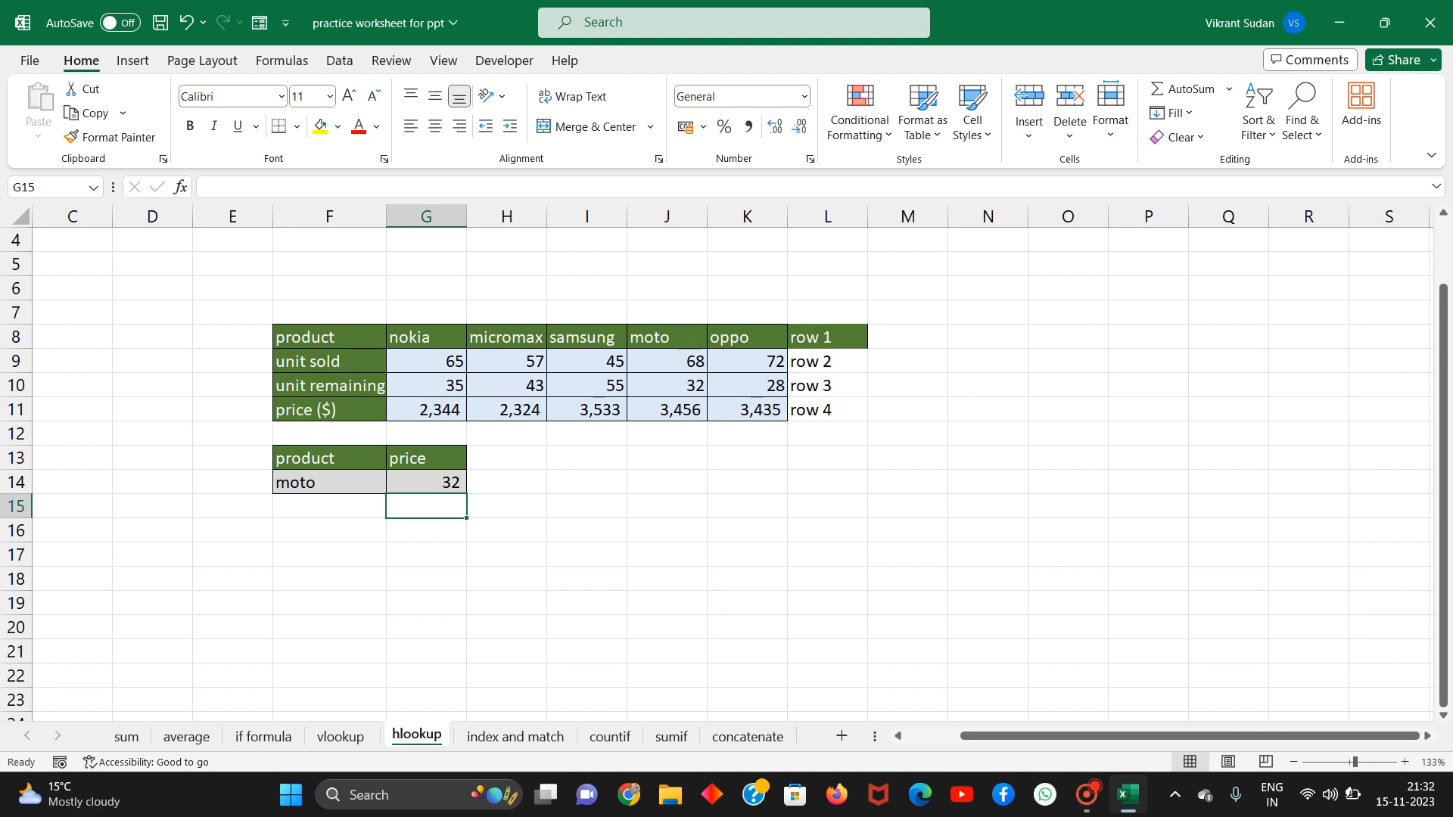
On the index and match sheet, autofit the column widths of the salesman table in F6:H12.
click(505, 735)
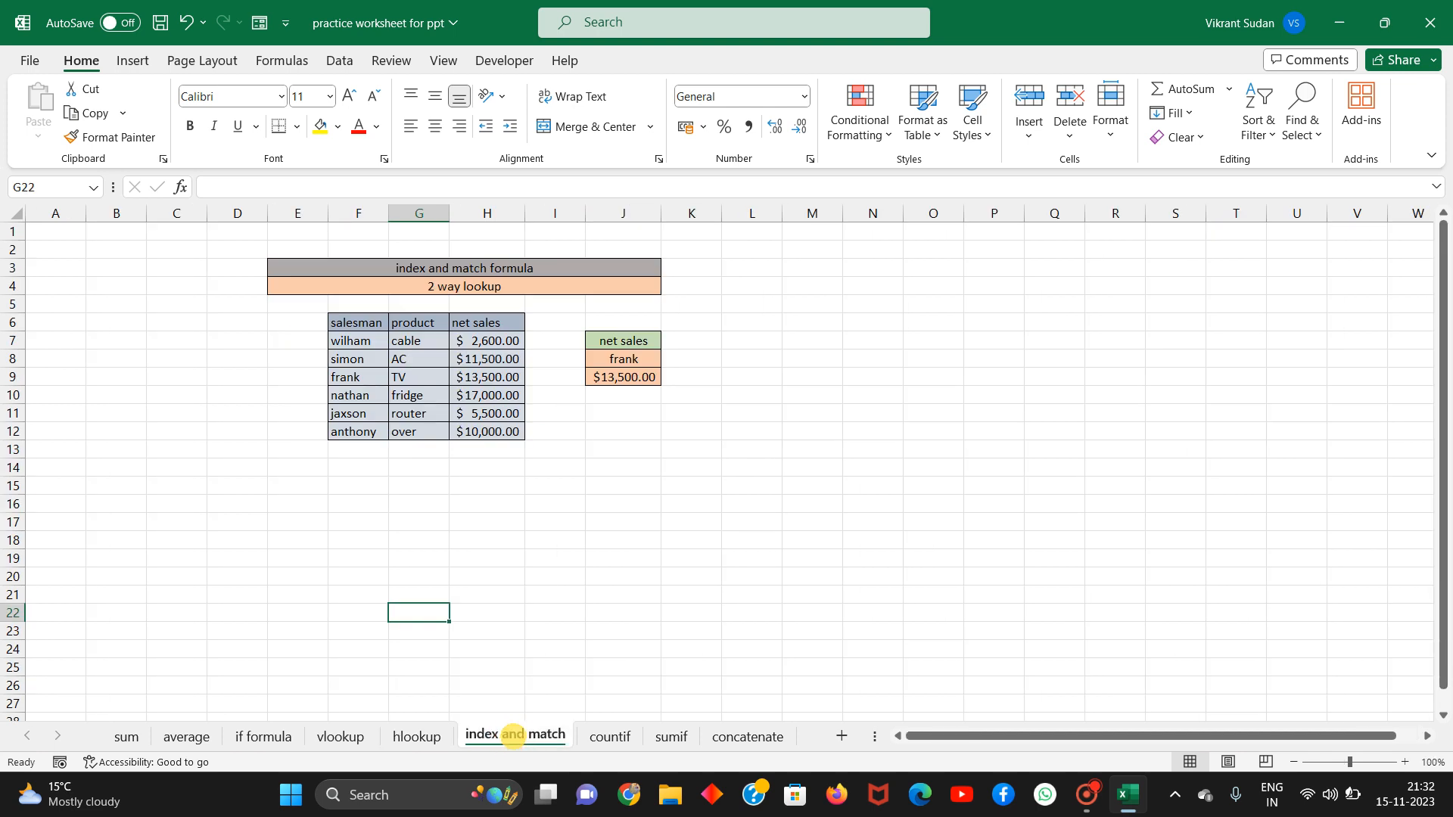
scroll(726, 469, up, 5)
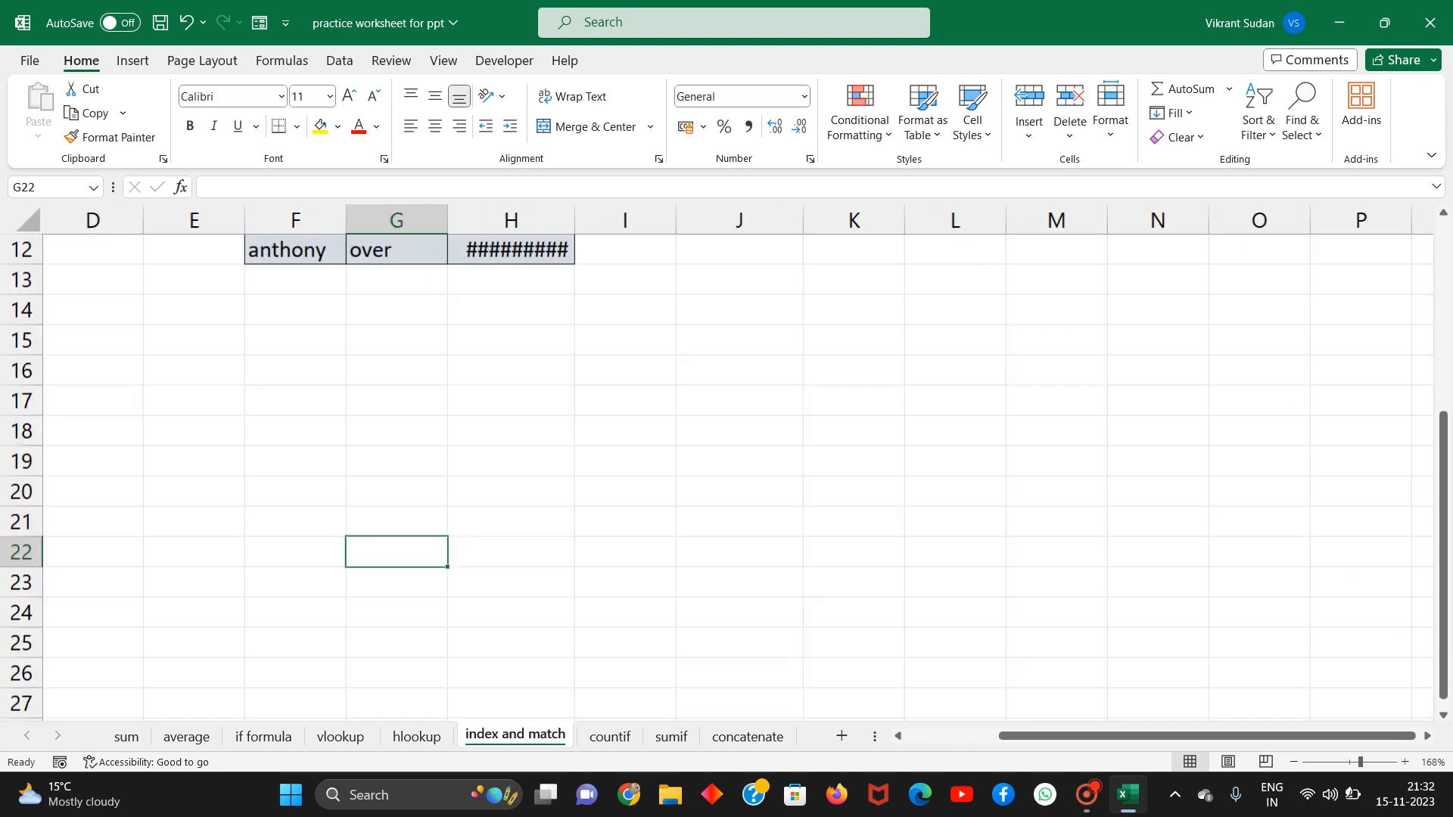
scroll(727, 469, up, 4)
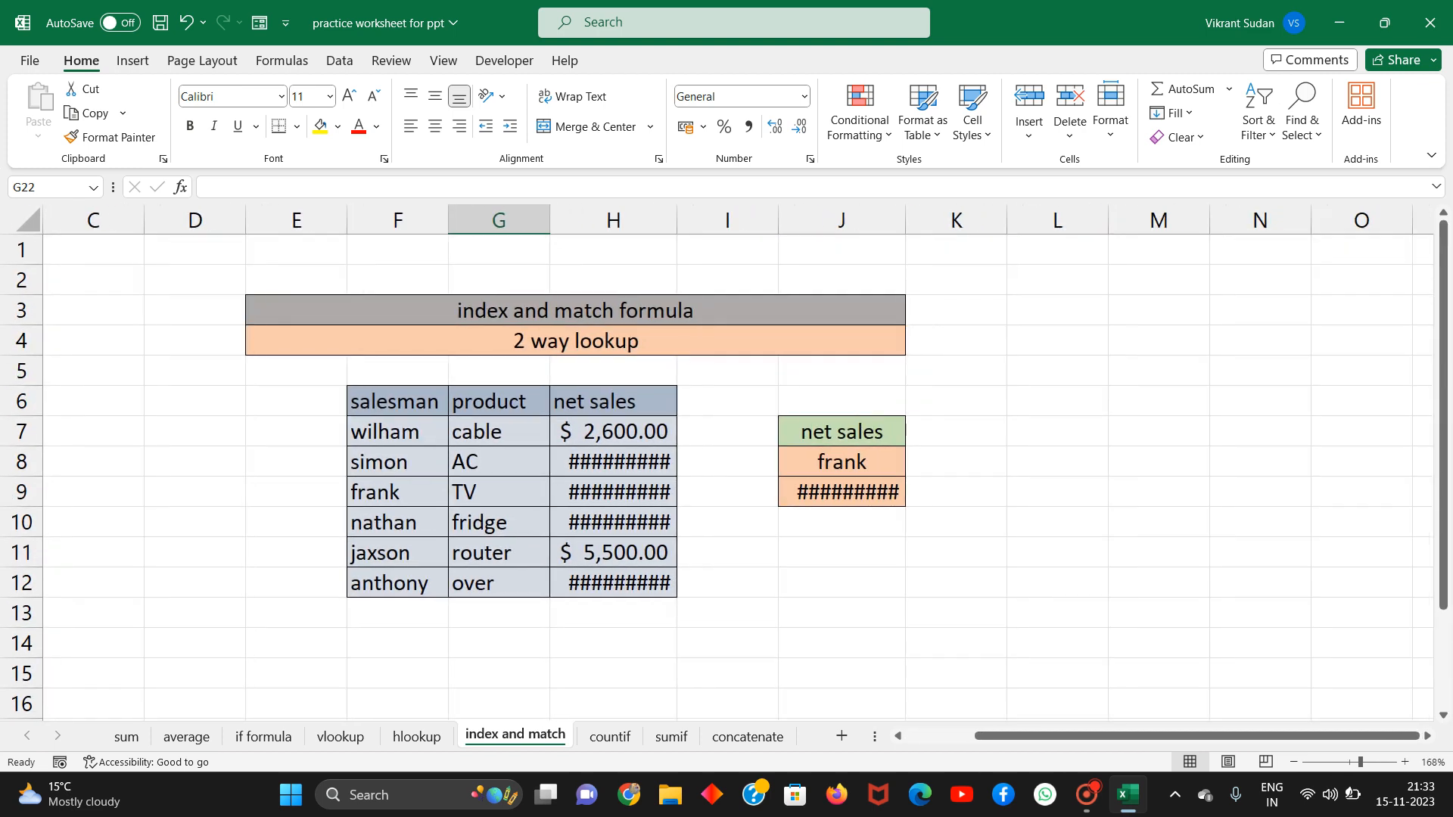
click(622, 464)
key(ctrl+a)
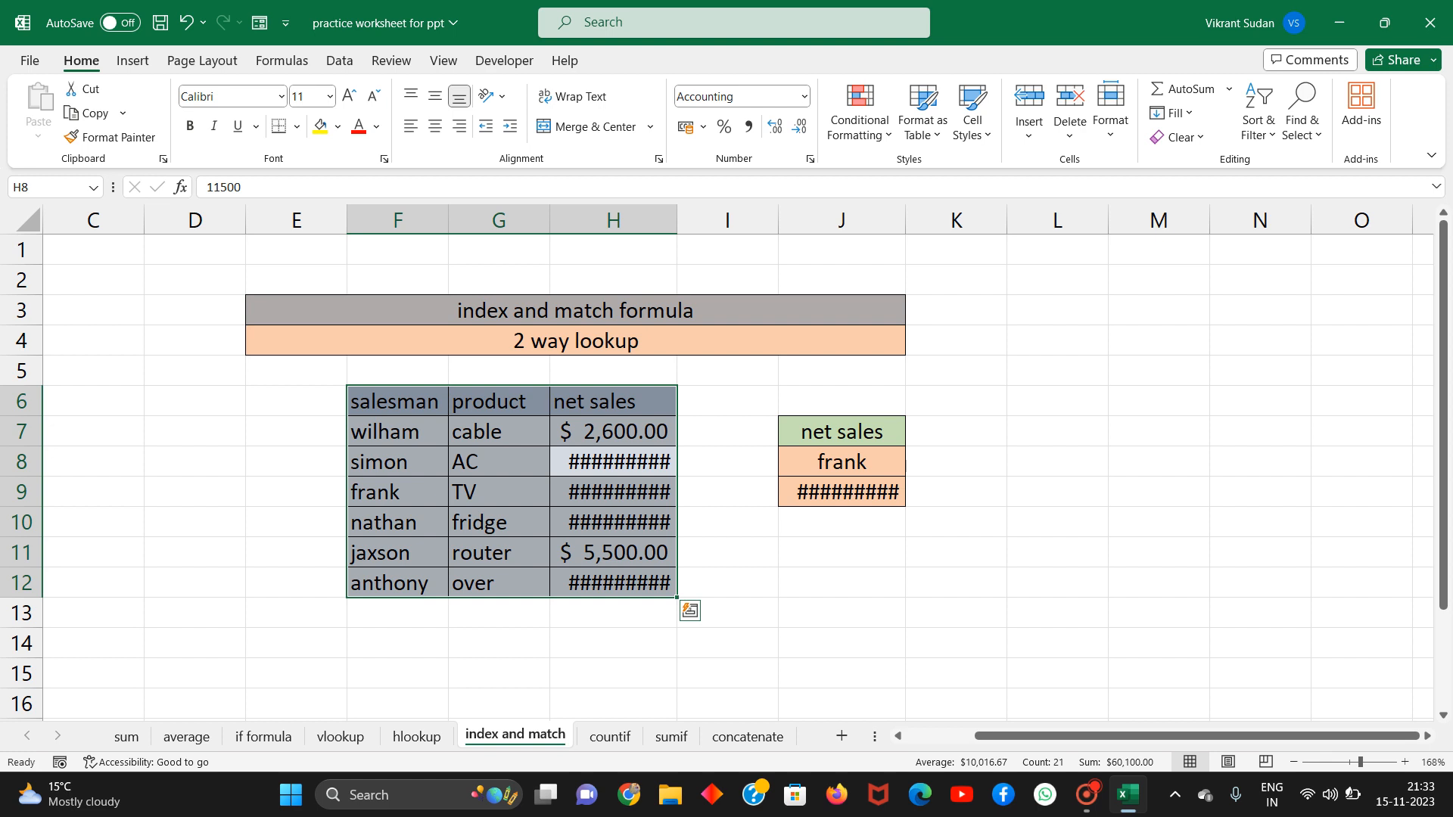
key(alt+h)
key(o)
key(i)
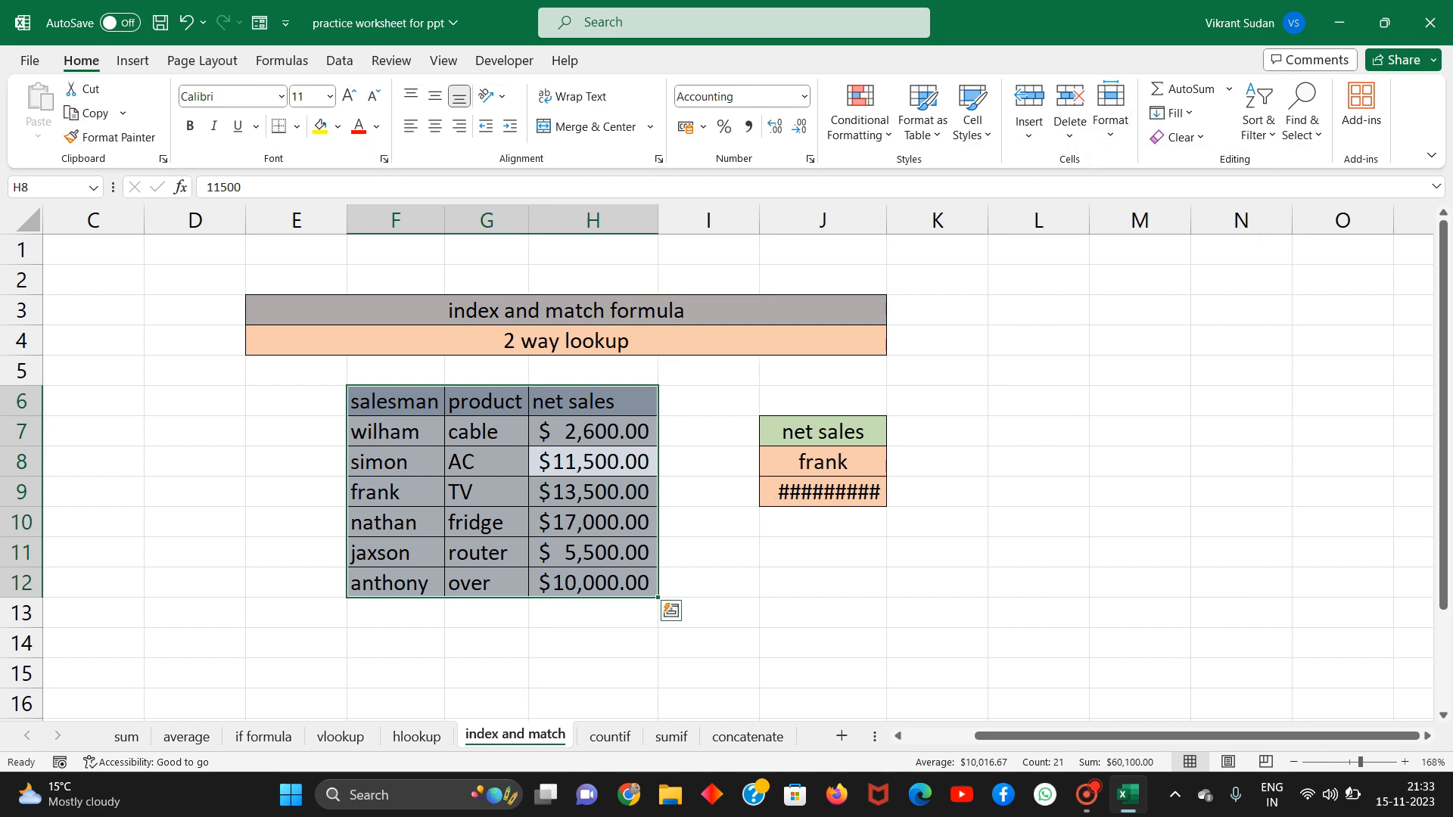
Autofit the width of column J to the net sales result in J9.
click(545, 557)
click(822, 493)
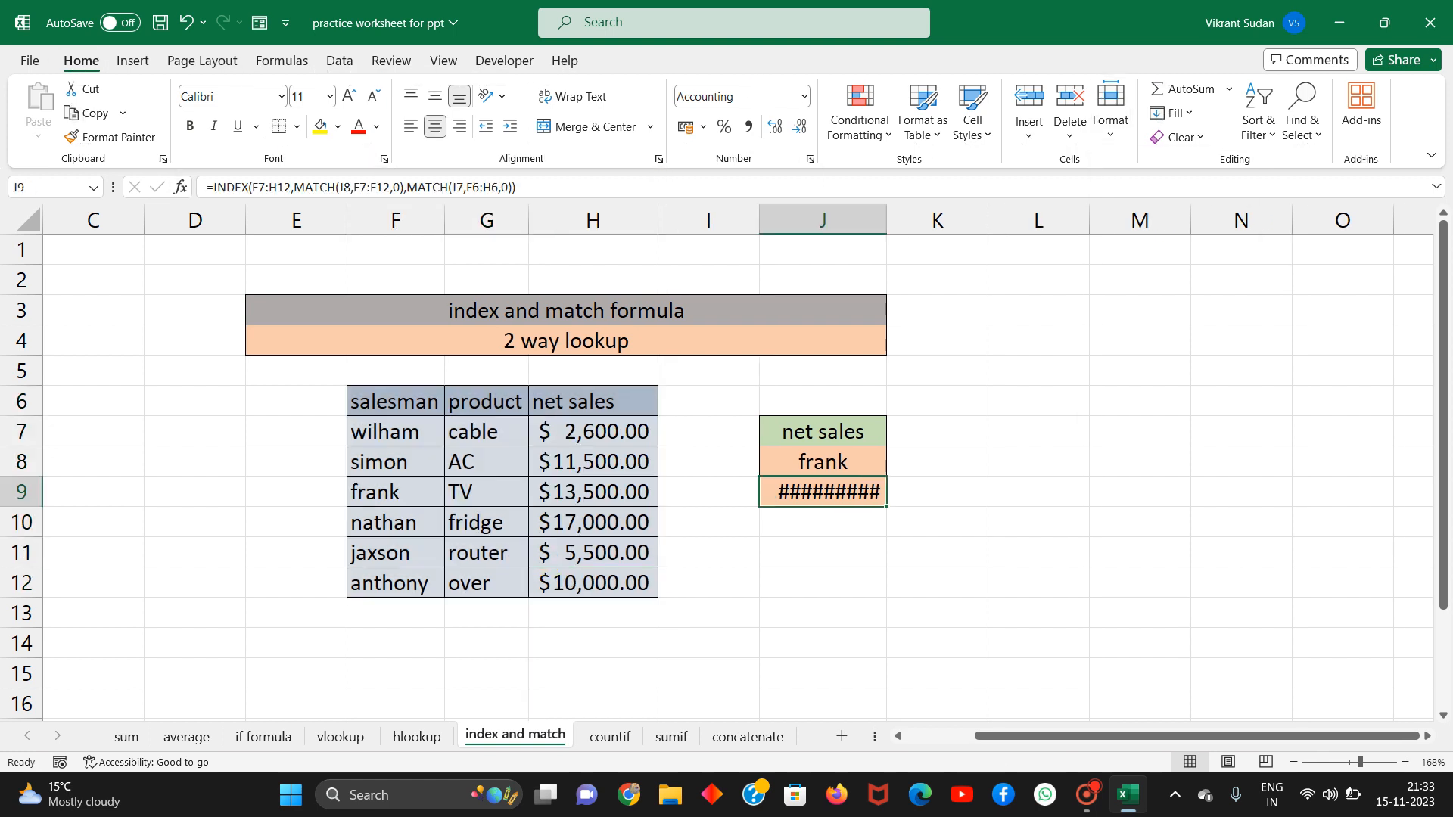
key(alt+h)
key(o)
key(i)
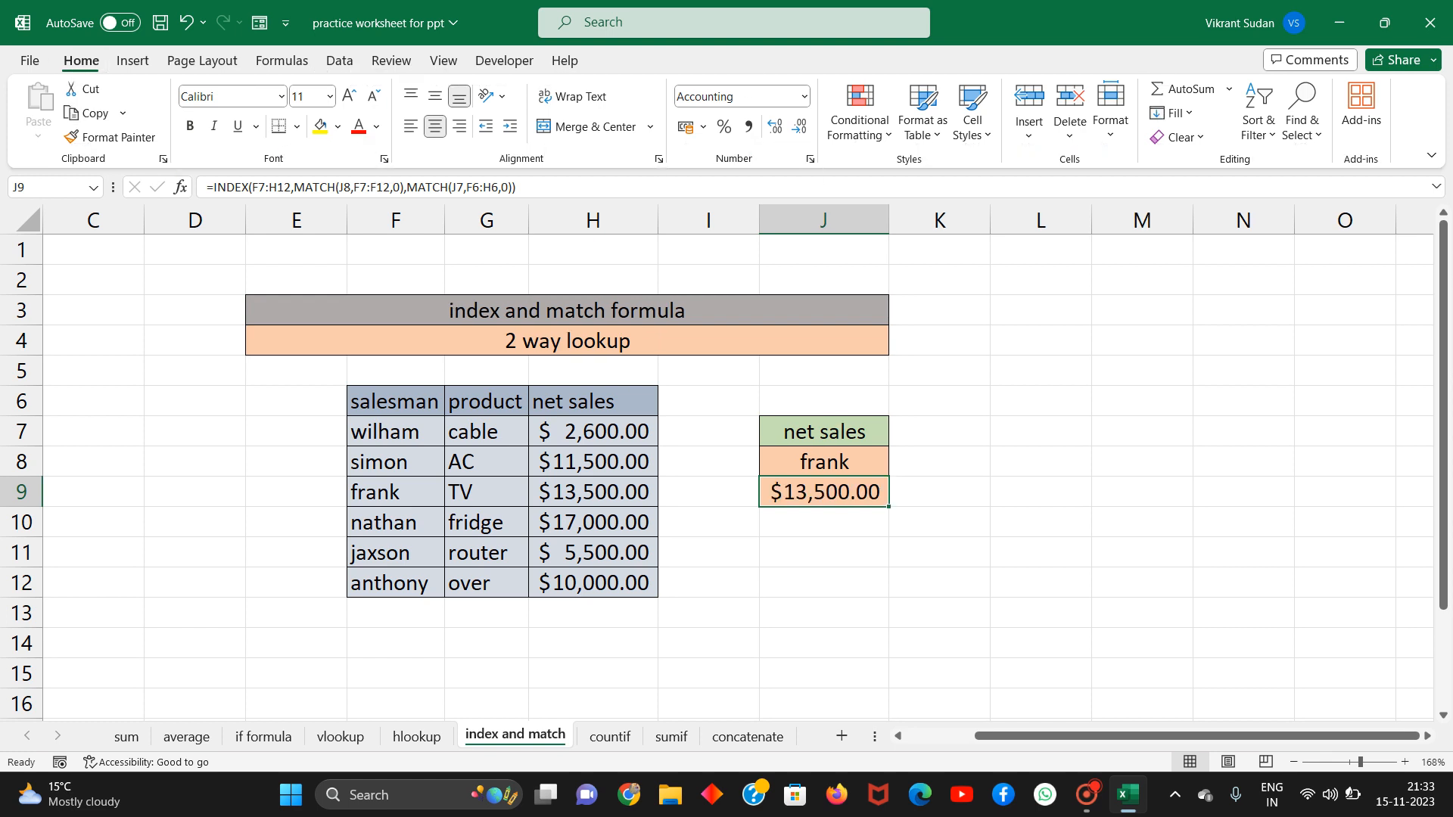
click(671, 567)
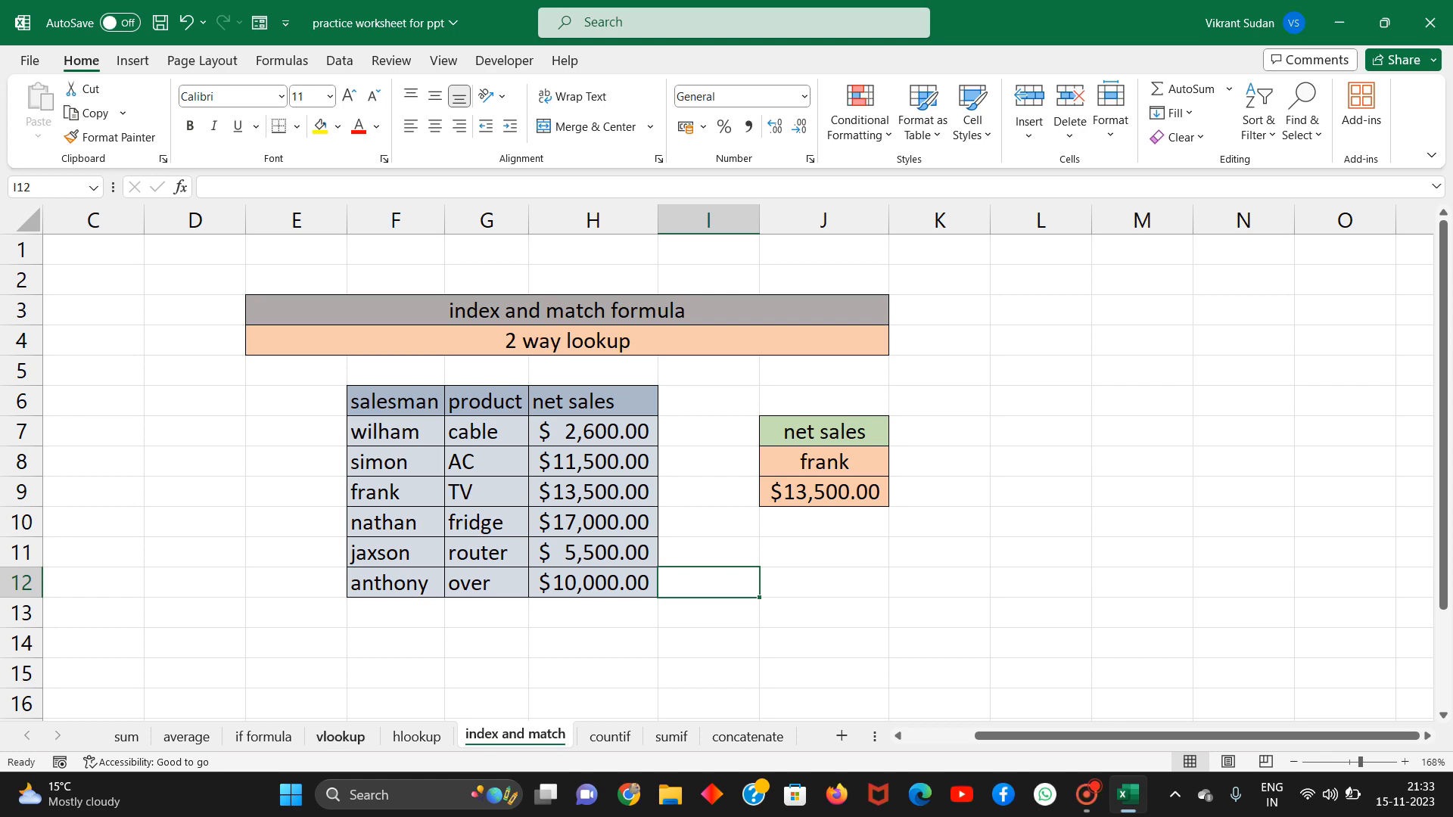
Look back at the vlookup and hlookup sheets, and return to the index and match sheet.
click(354, 738)
click(416, 736)
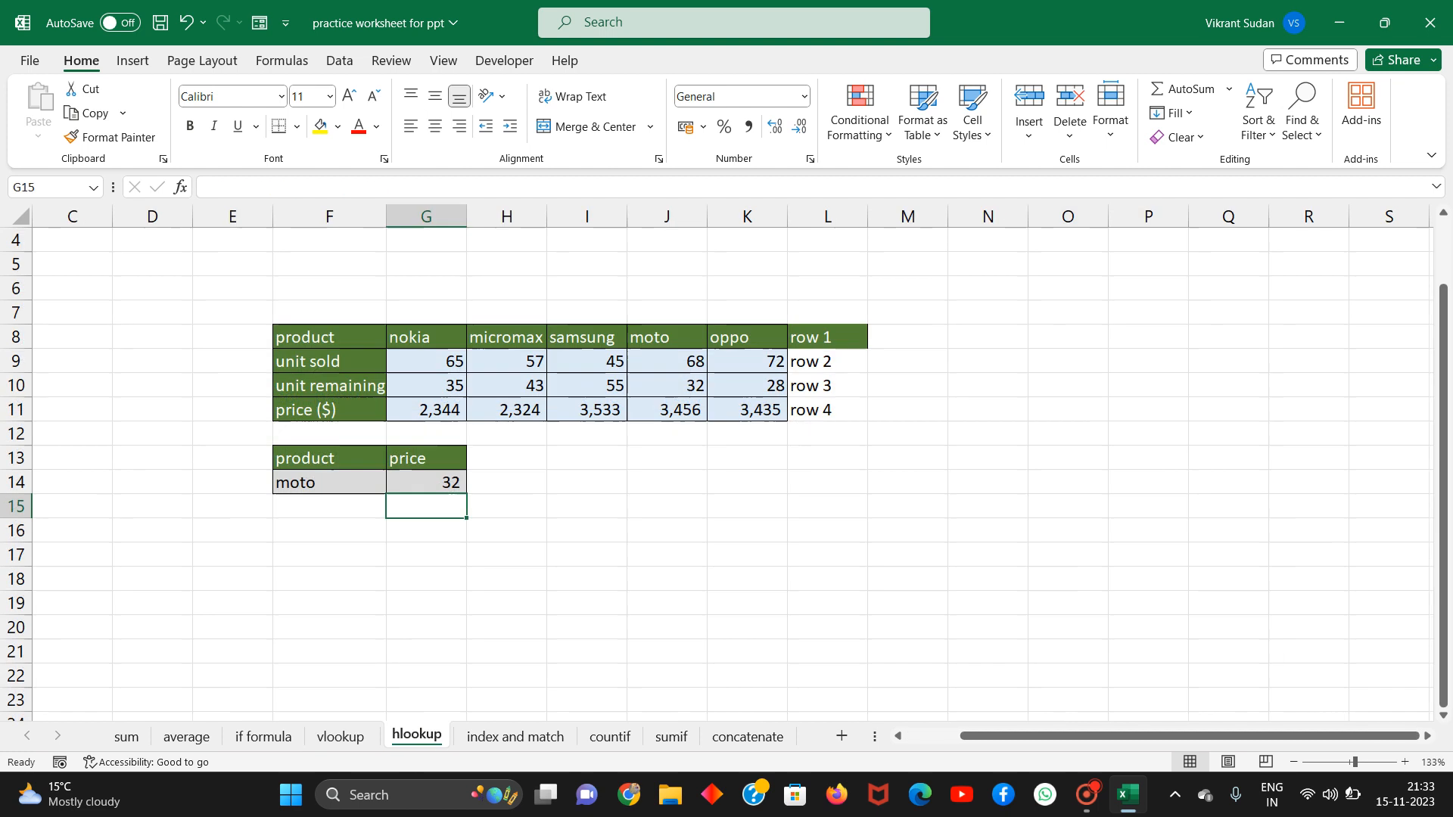
click(514, 736)
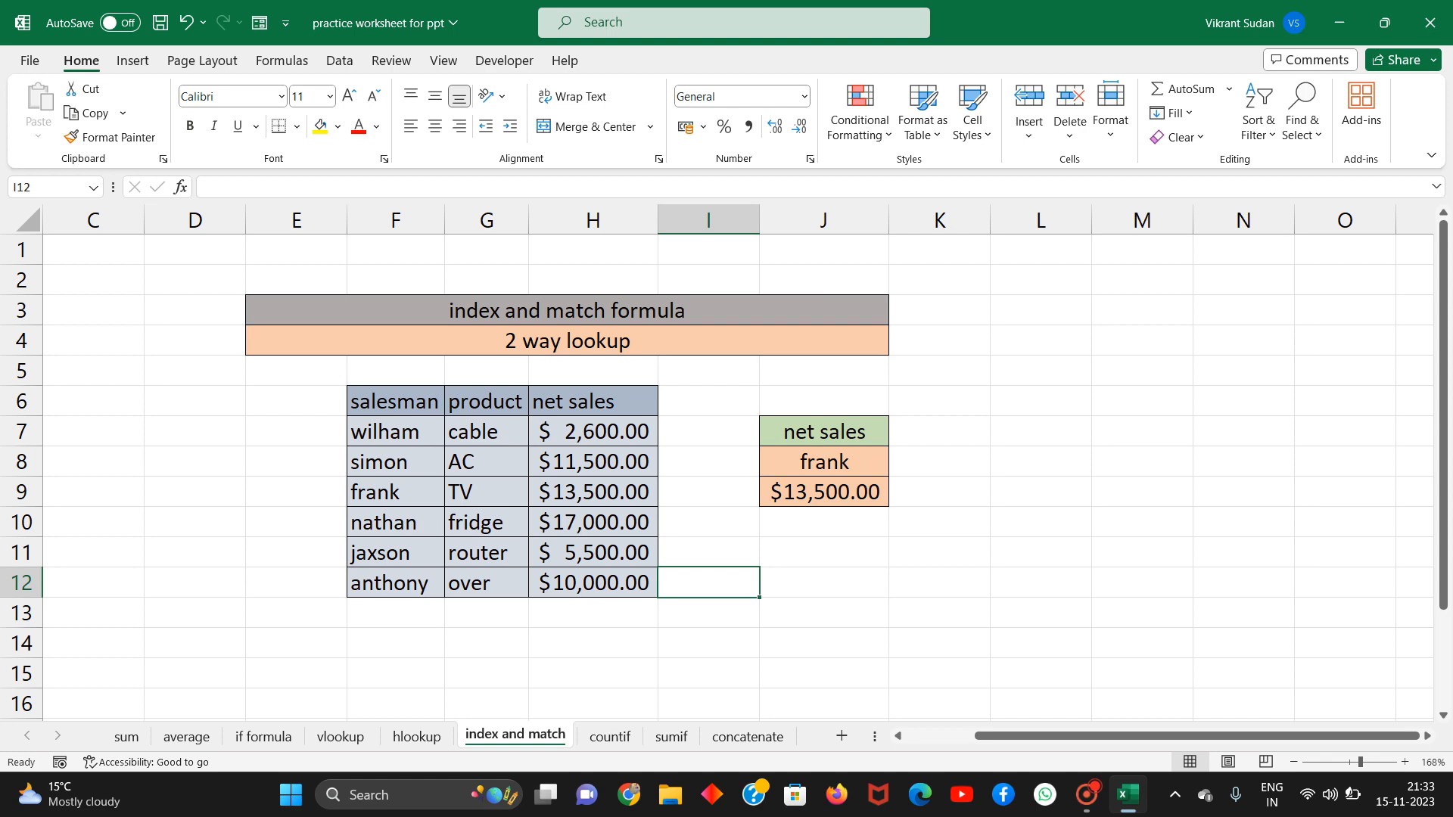
Examine the array F7:H12 and the first MATCH lookup value J8 in the J9 formula, leaving the formula as is.
click(832, 492)
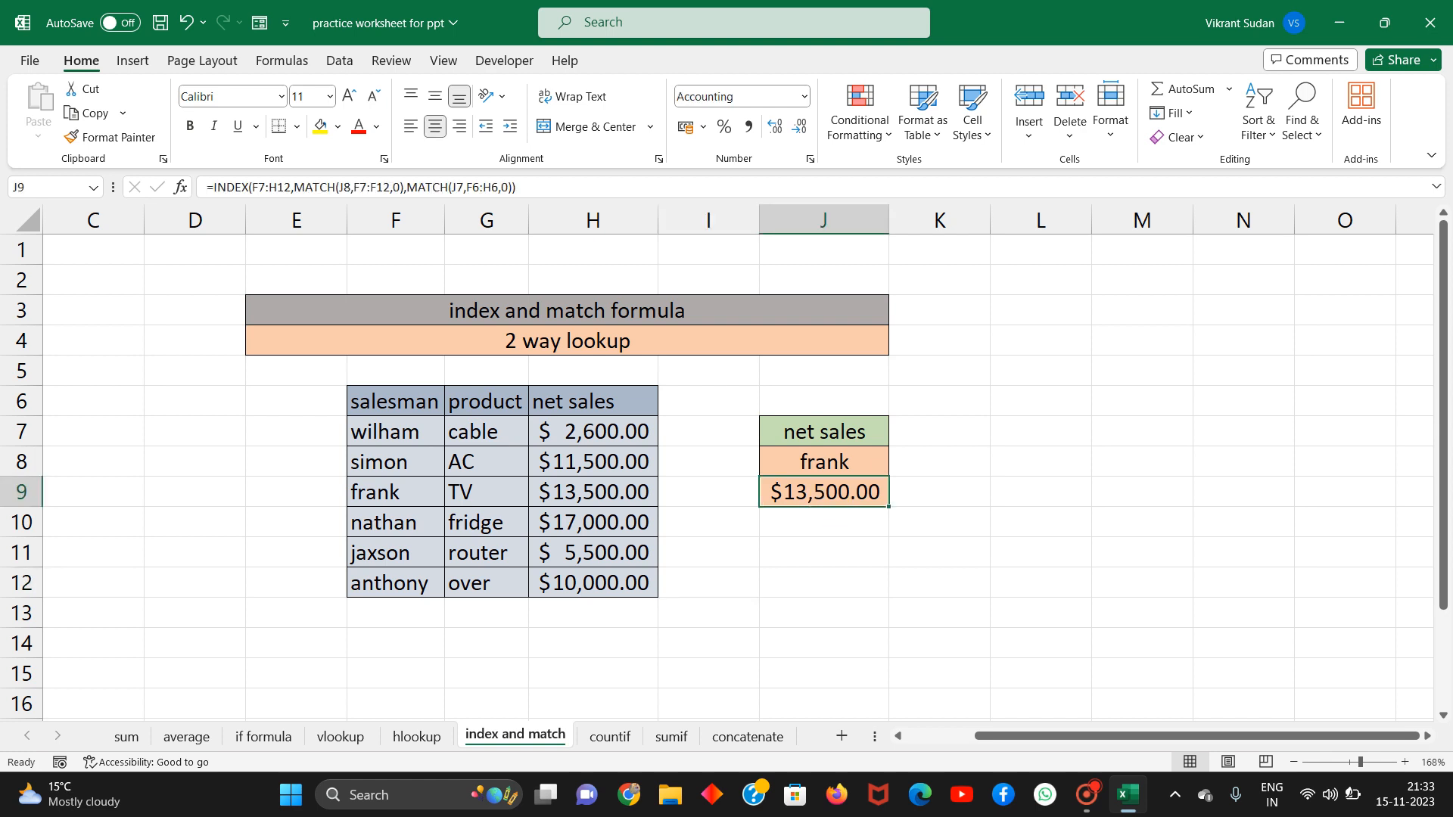
double_click(813, 492)
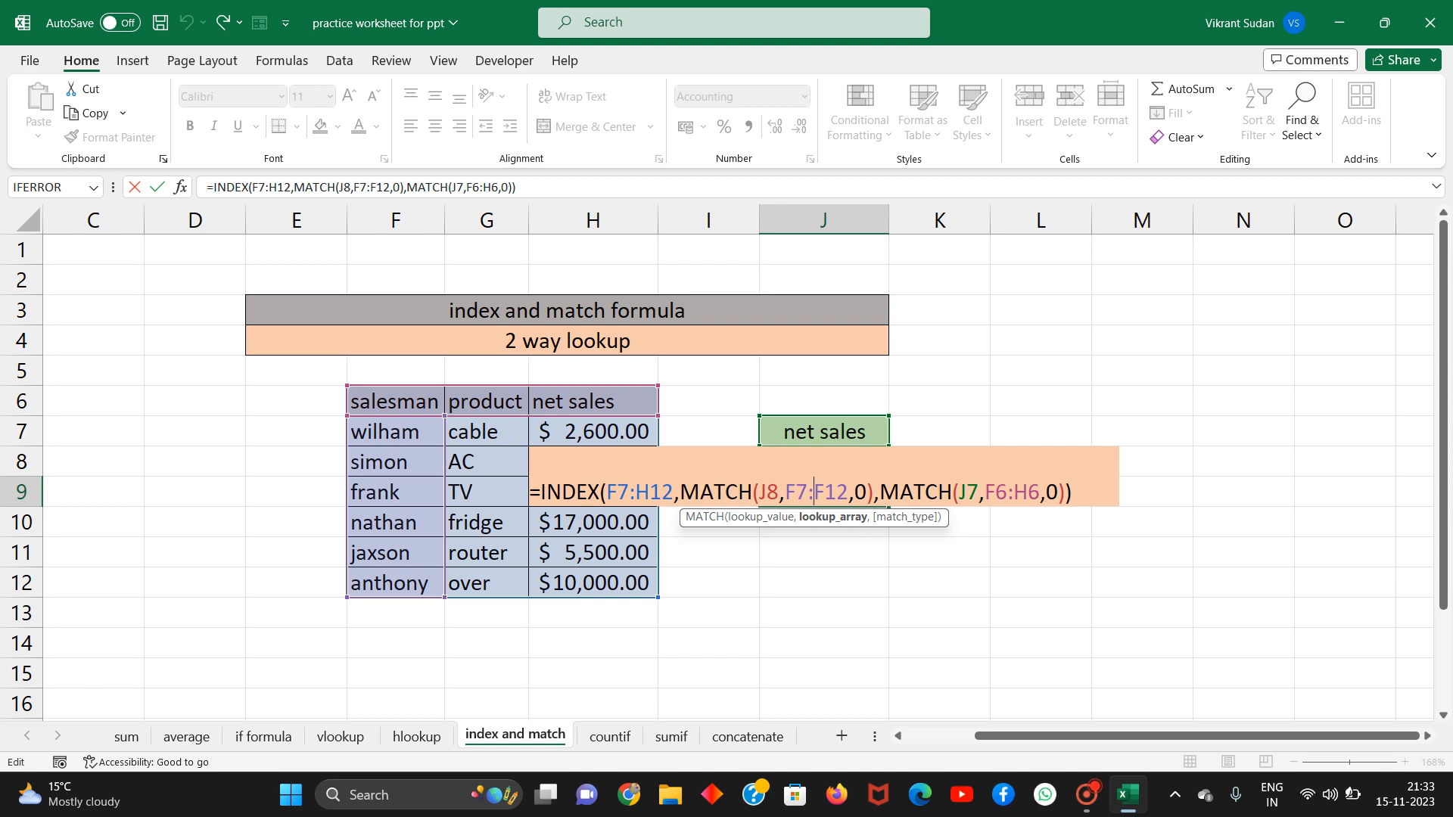
click(608, 494)
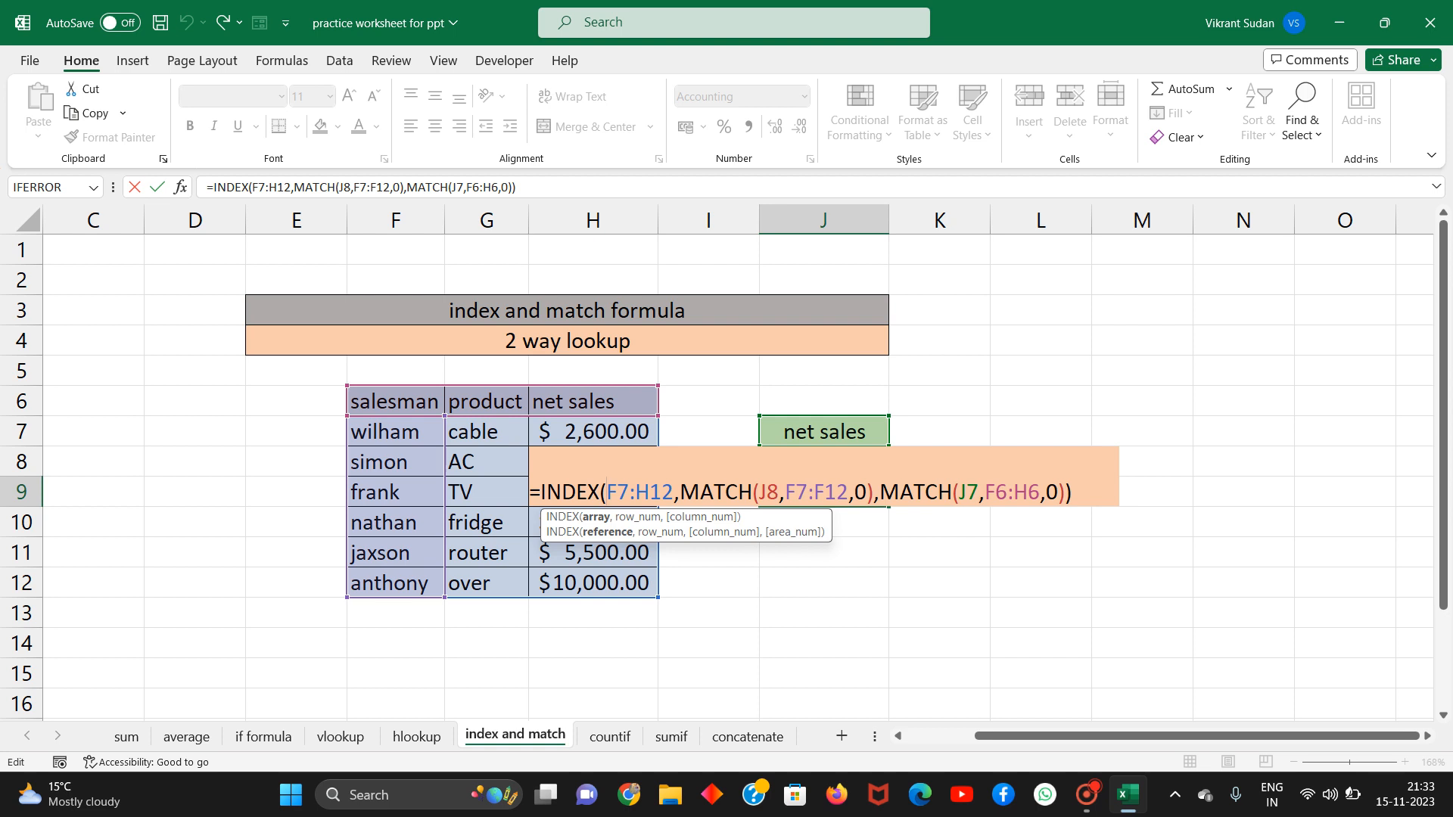
drag(608, 493, 675, 491)
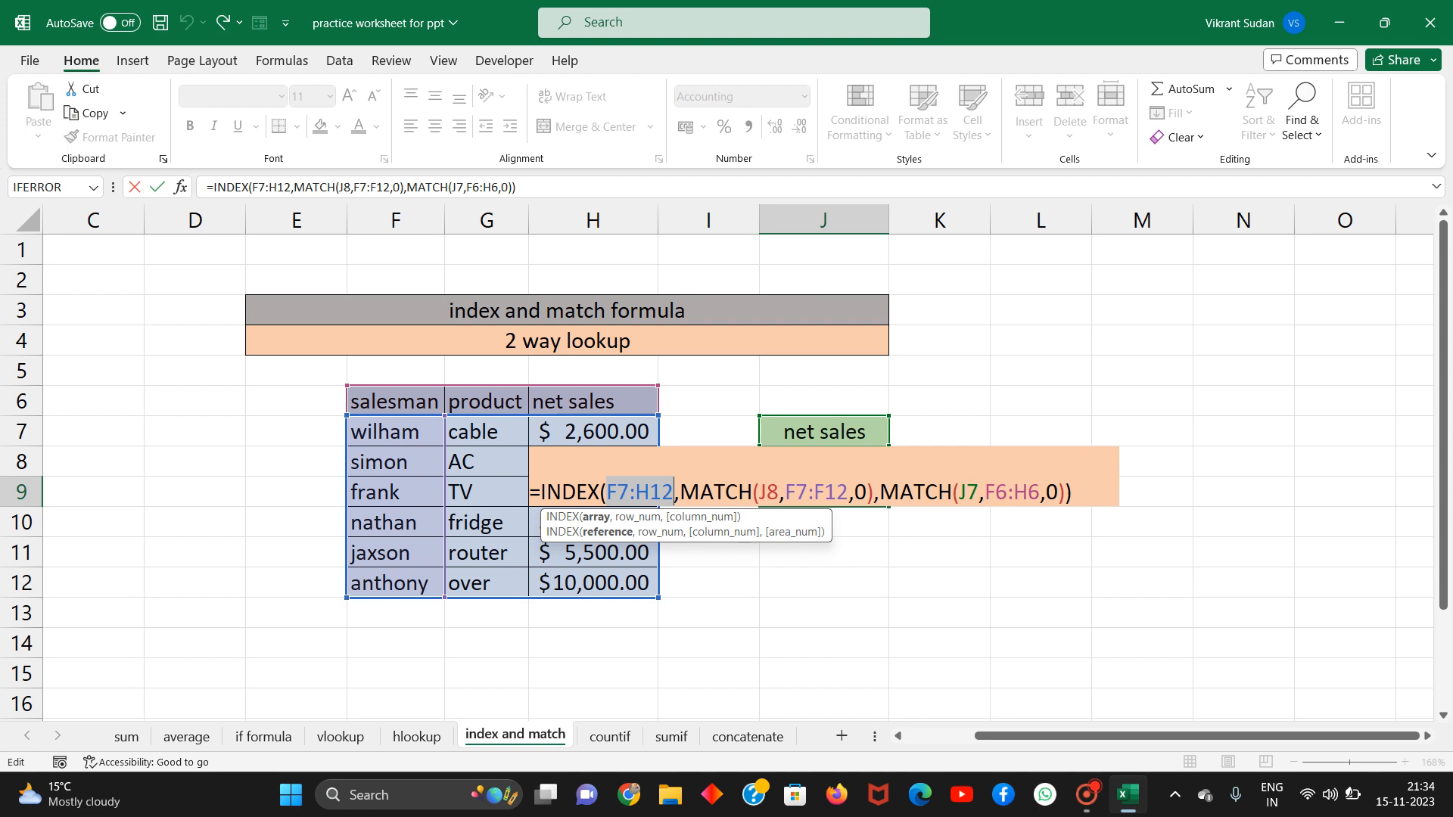
click(685, 499)
click(750, 496)
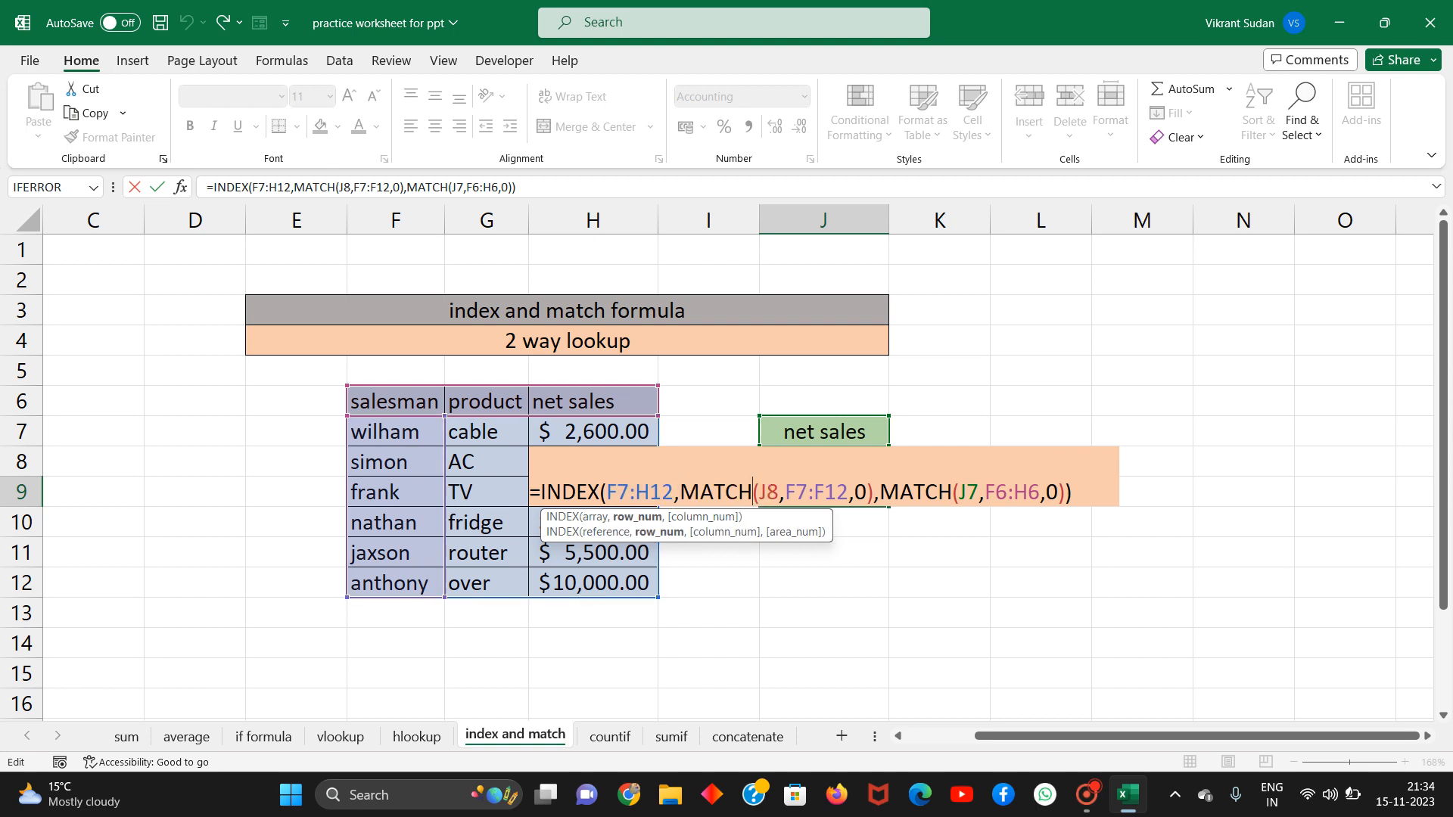
click(761, 492)
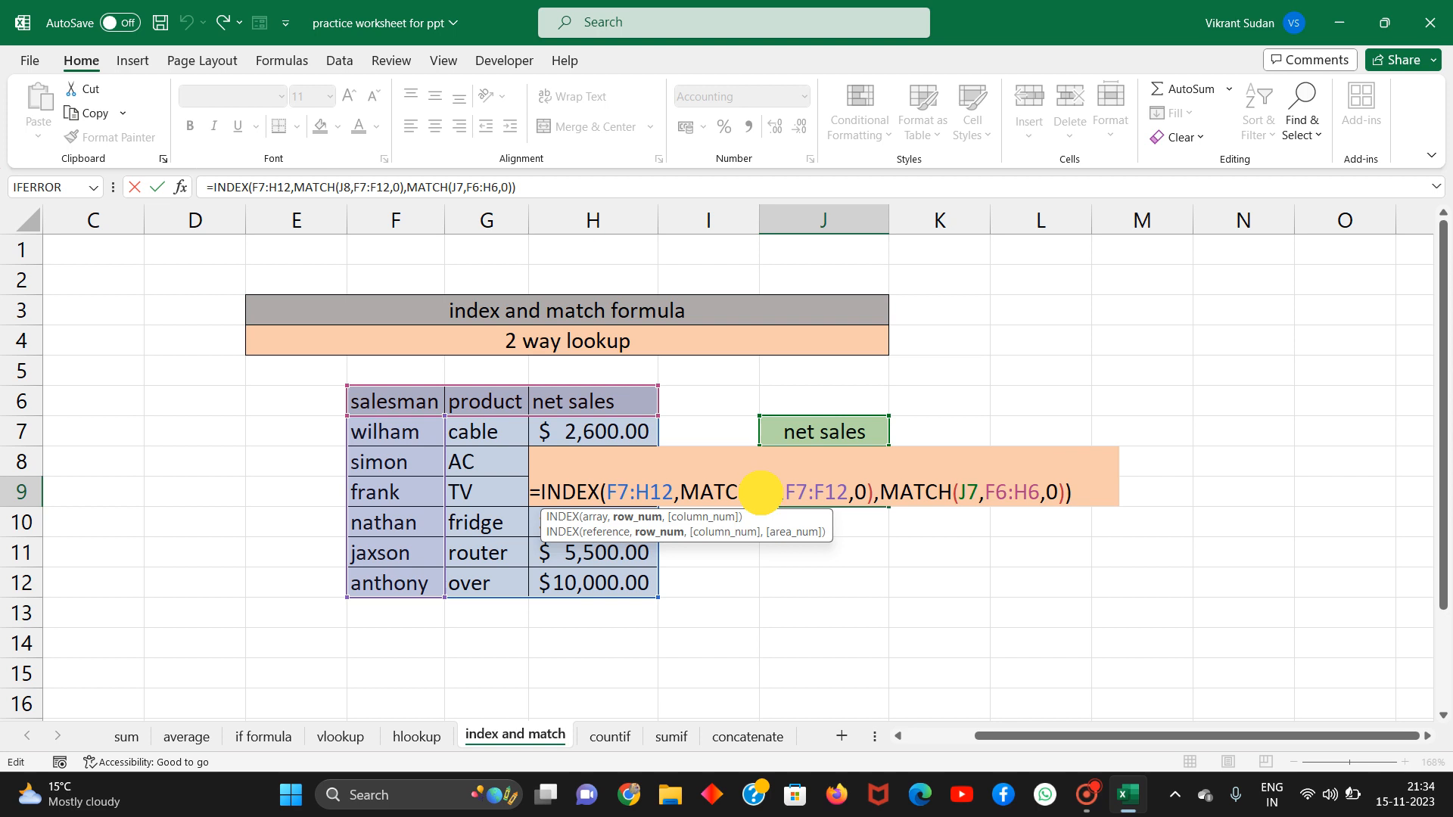
drag(761, 493, 775, 492)
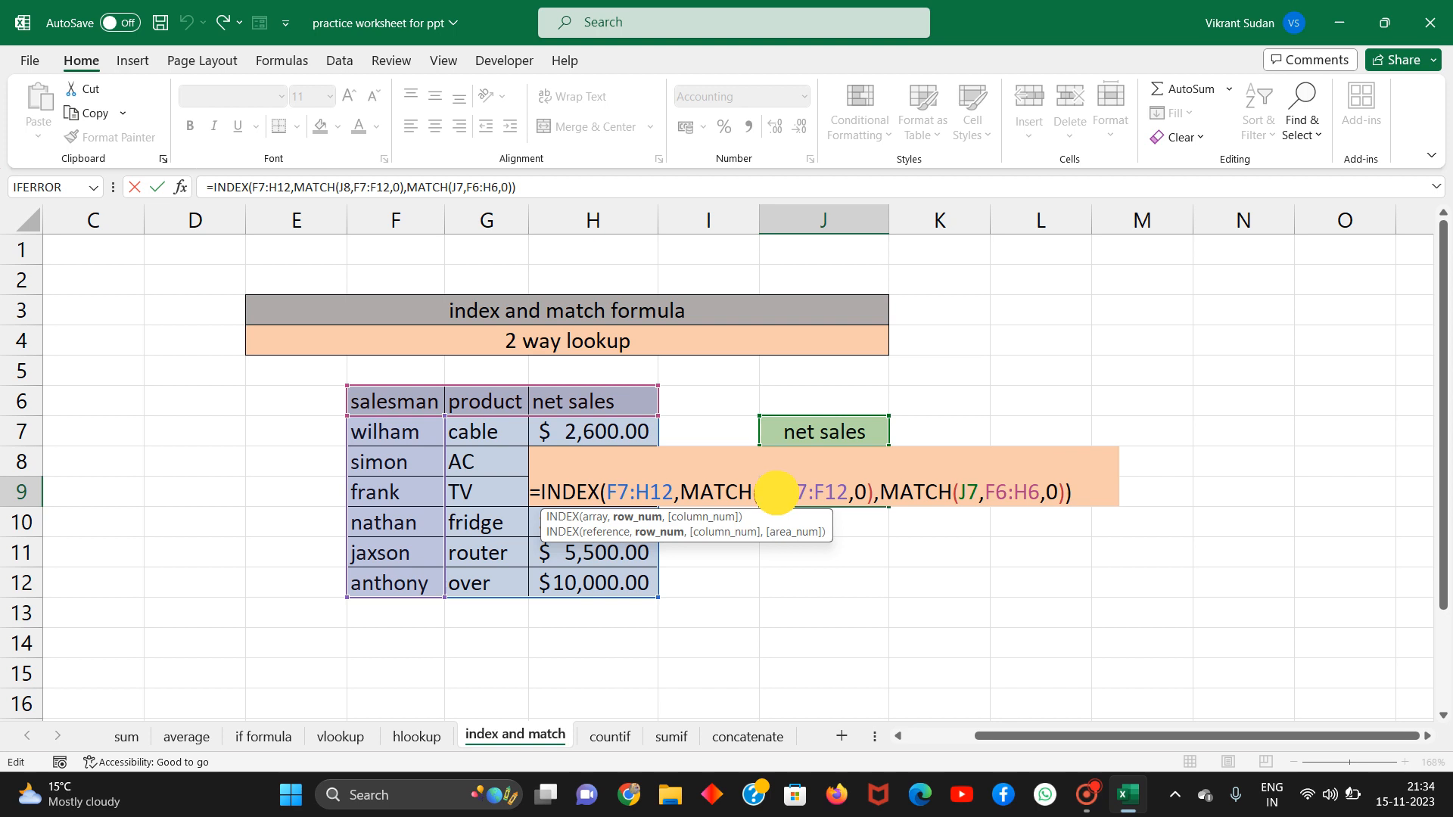
click(777, 492)
key(Return)
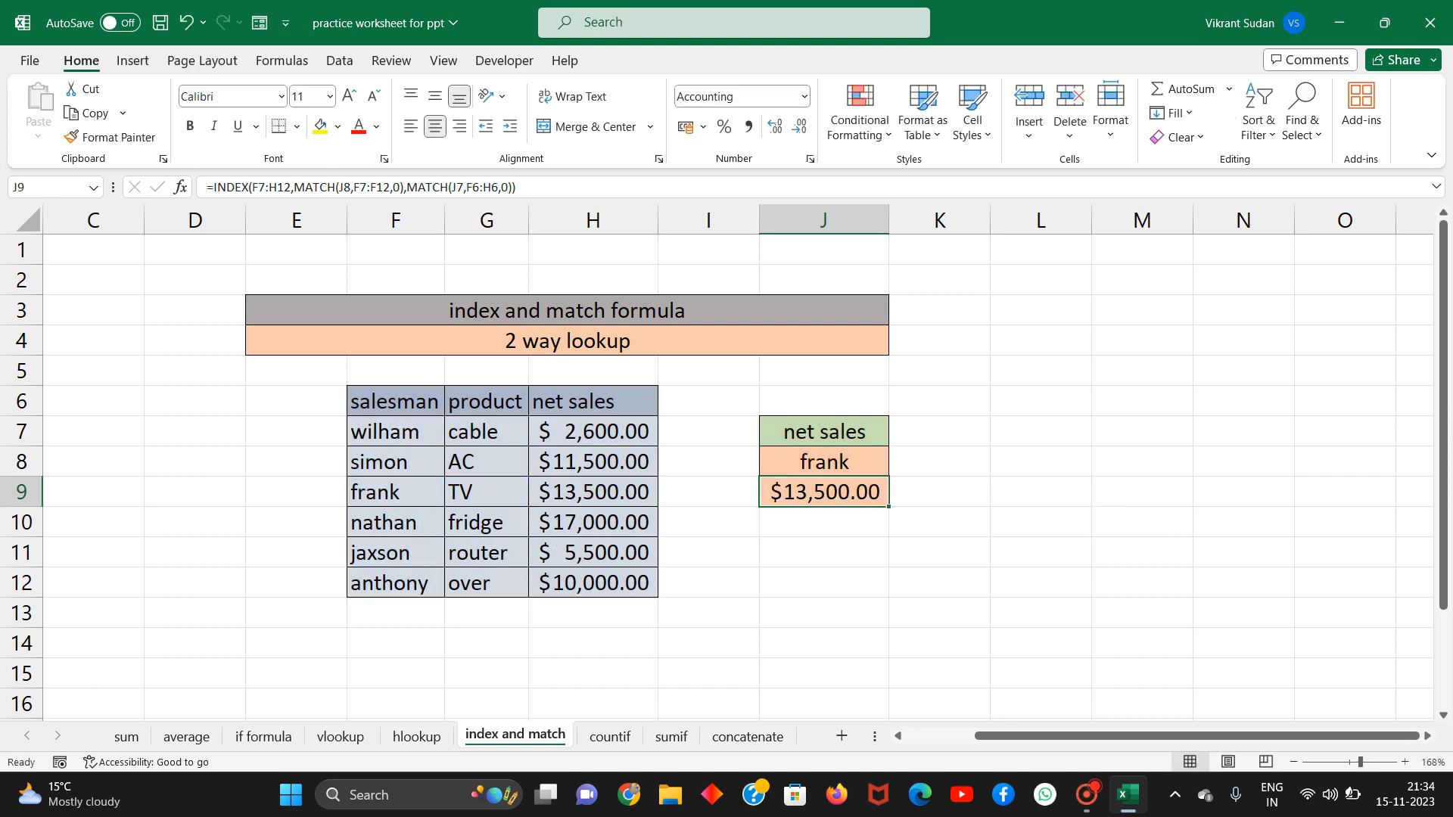
Examine the first MATCH's lookup array F7:F12 and match type 0, and the second MATCH's array F6:H6 in the J9 formula, leaving it as is.
click(795, 460)
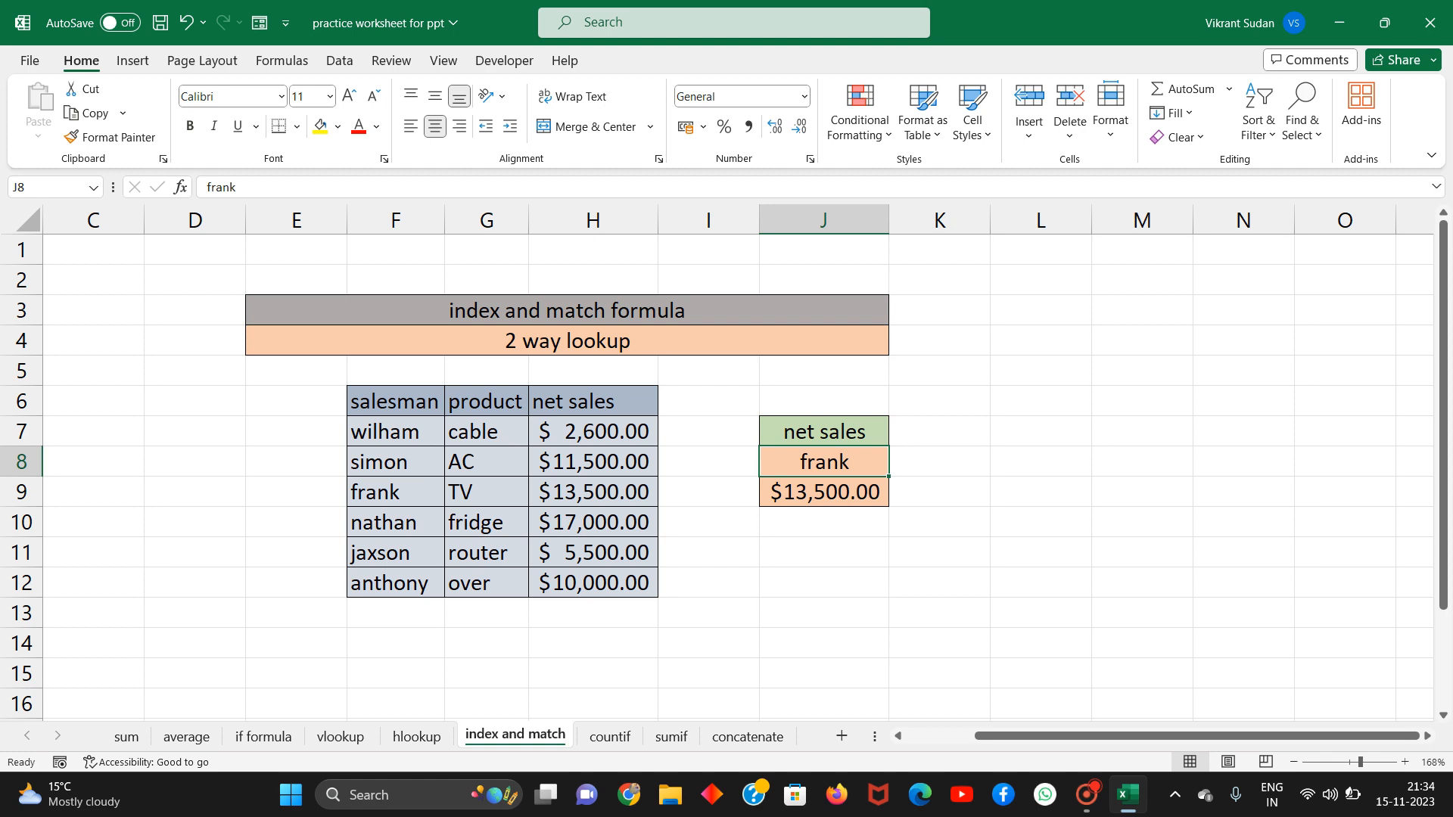
double_click(814, 490)
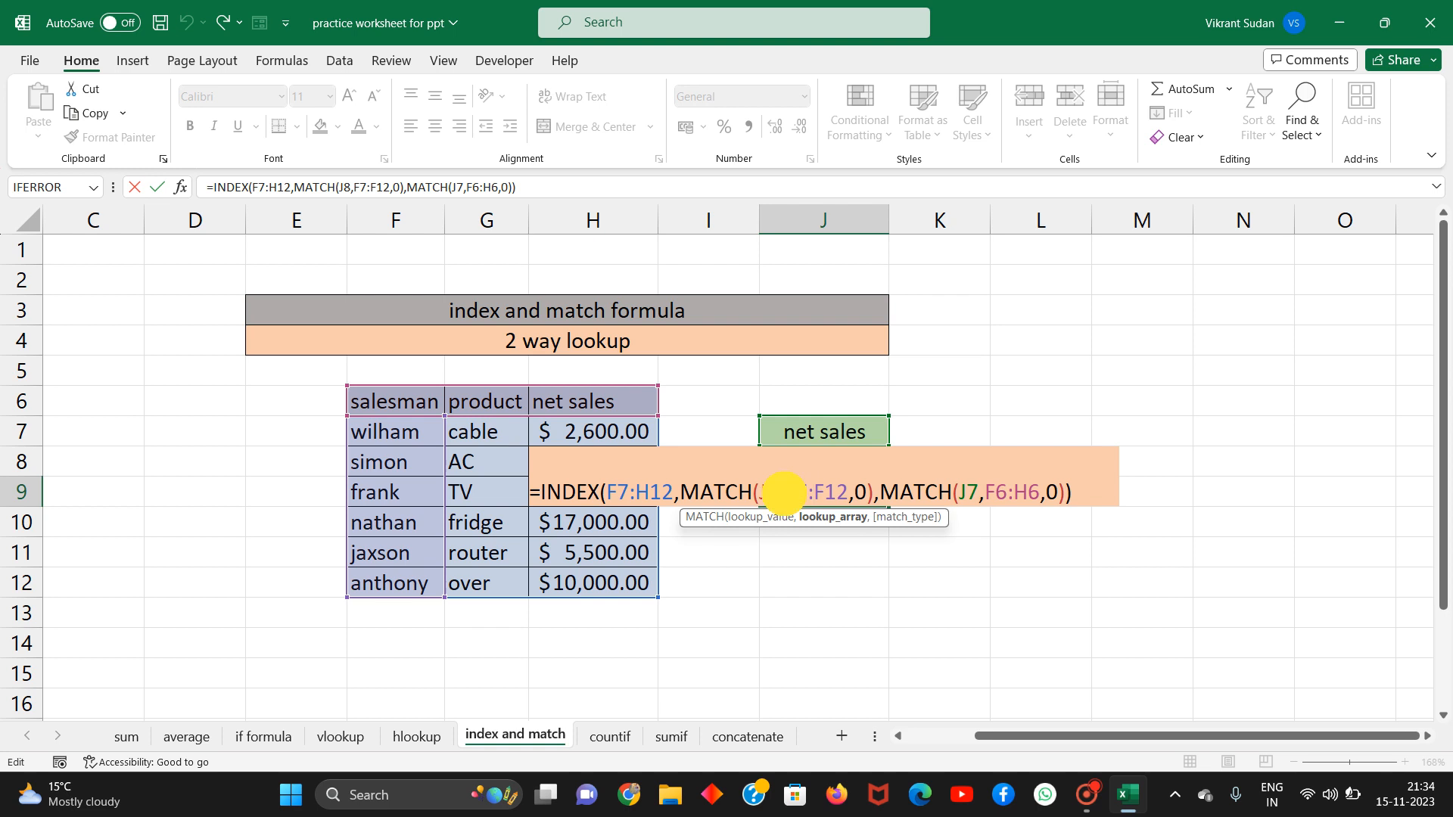
drag(787, 490, 848, 492)
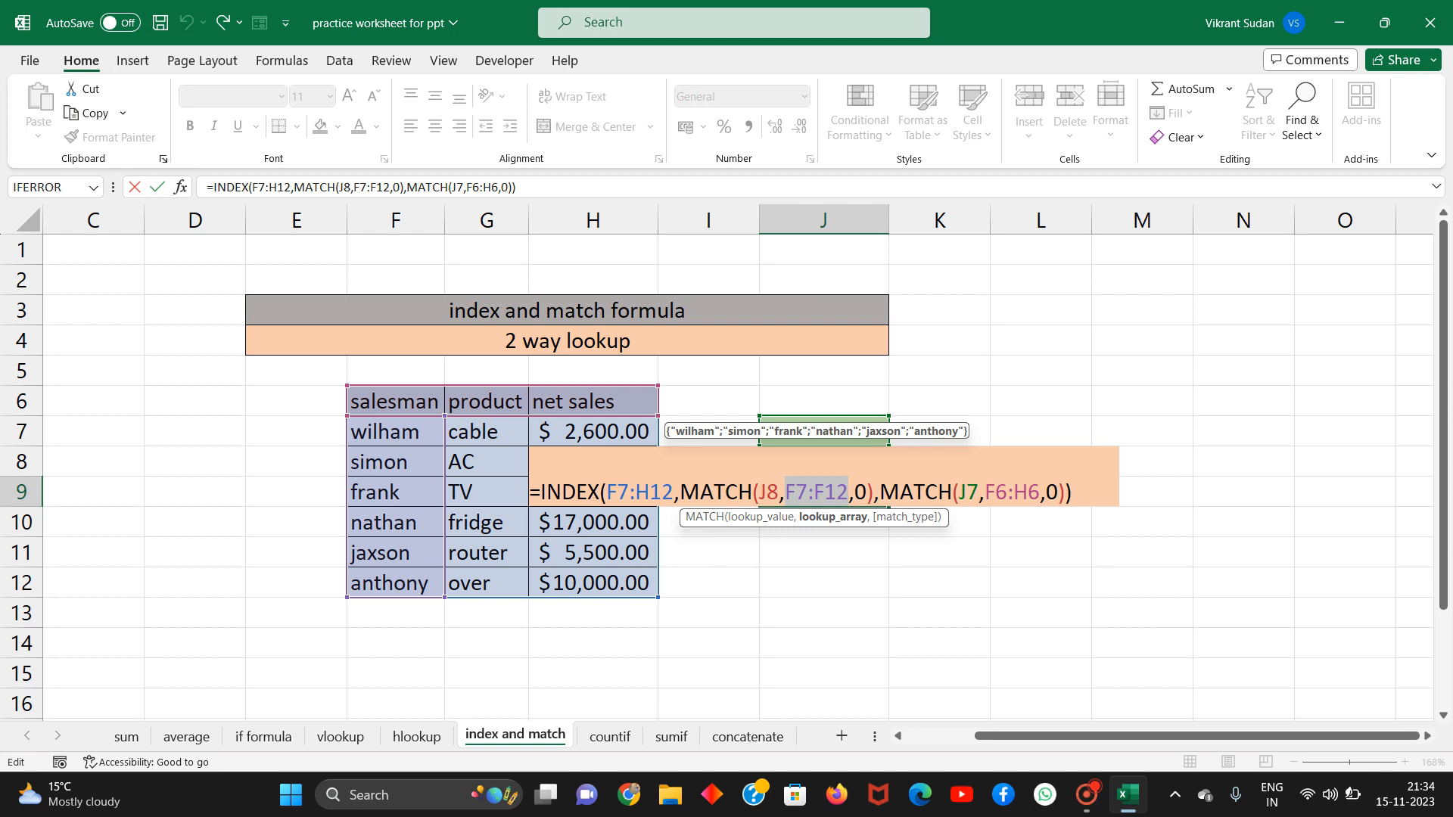
click(866, 490)
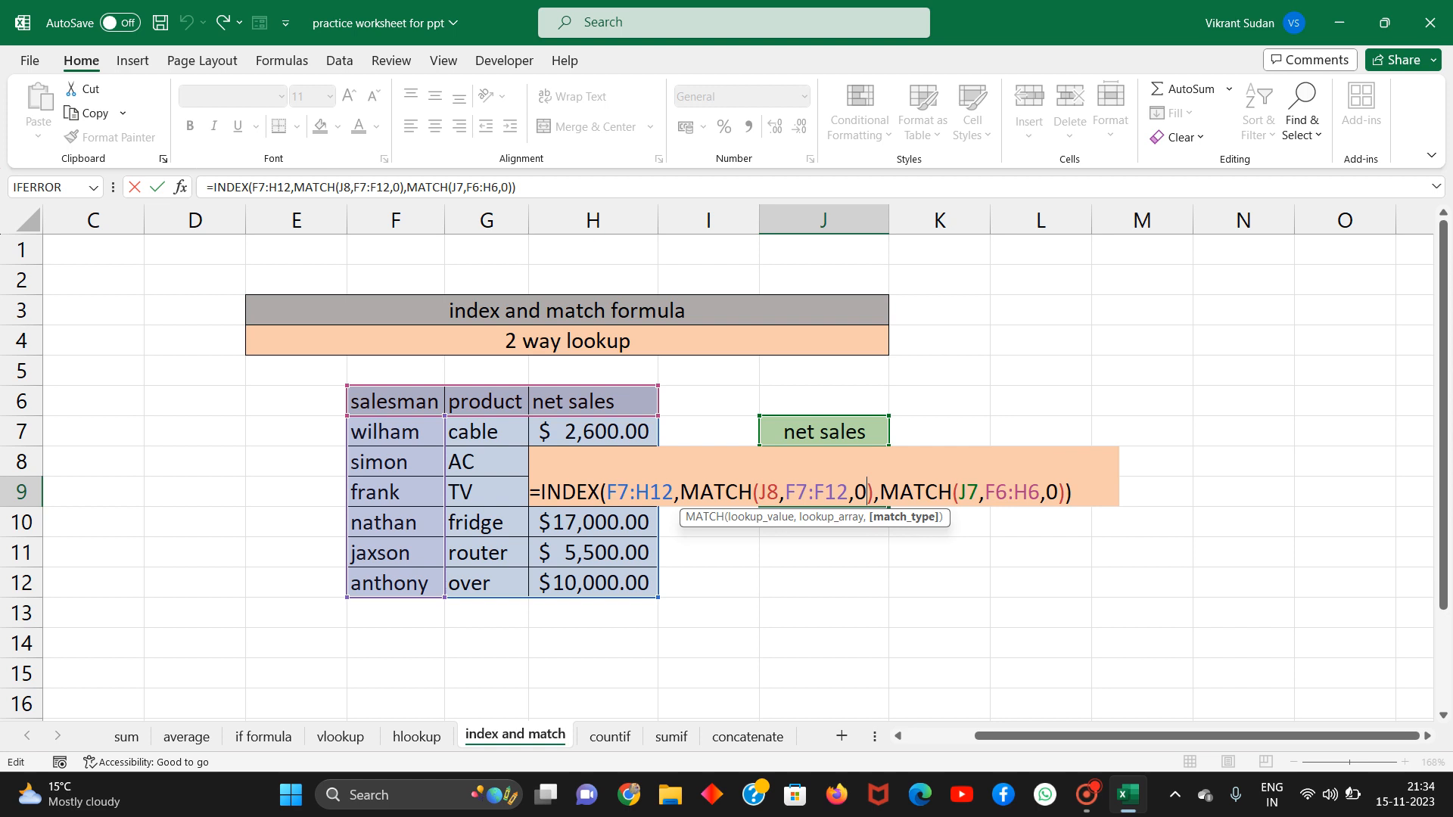
drag(879, 492, 952, 492)
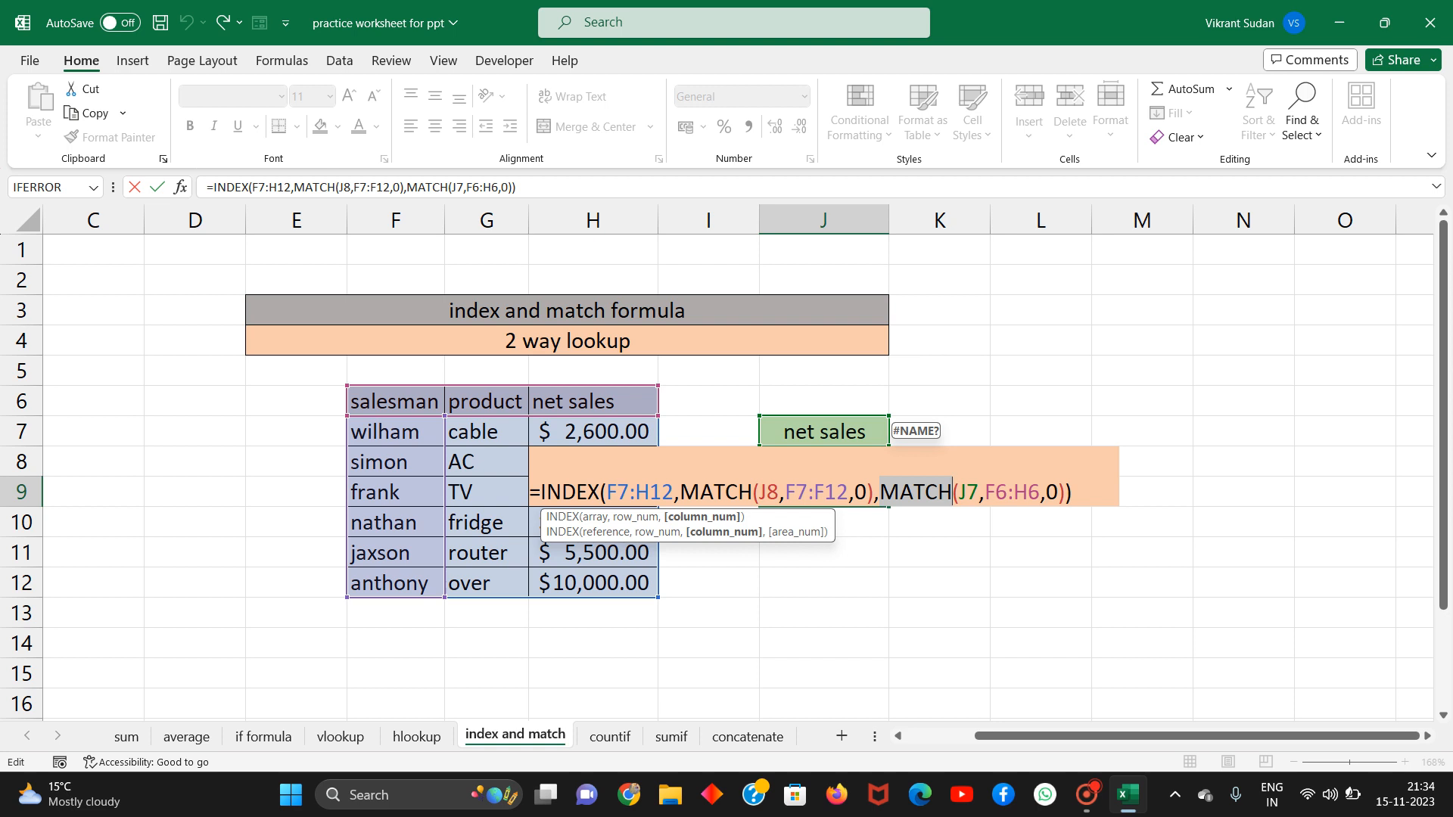
drag(988, 492, 1042, 493)
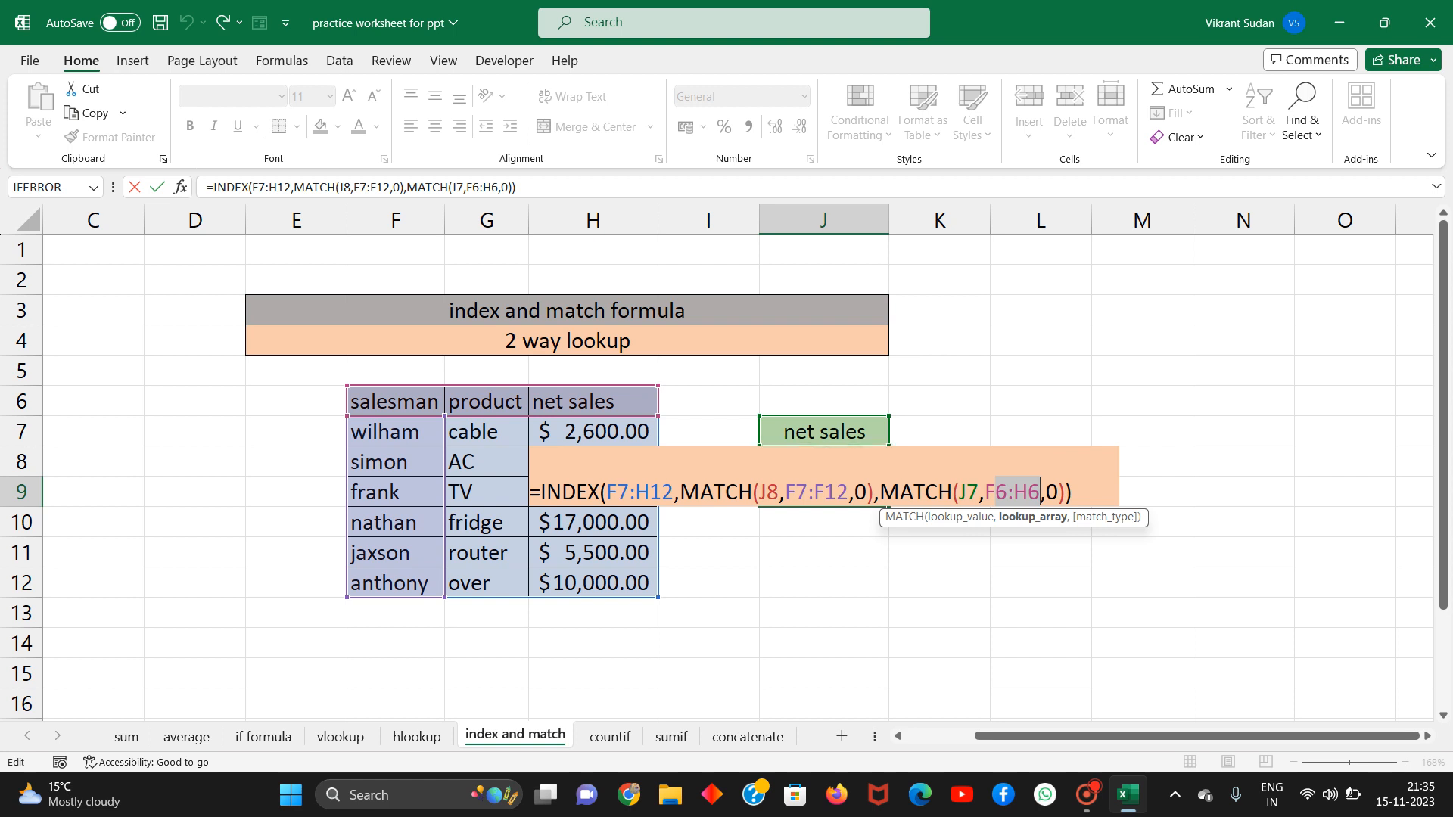
key(Return)
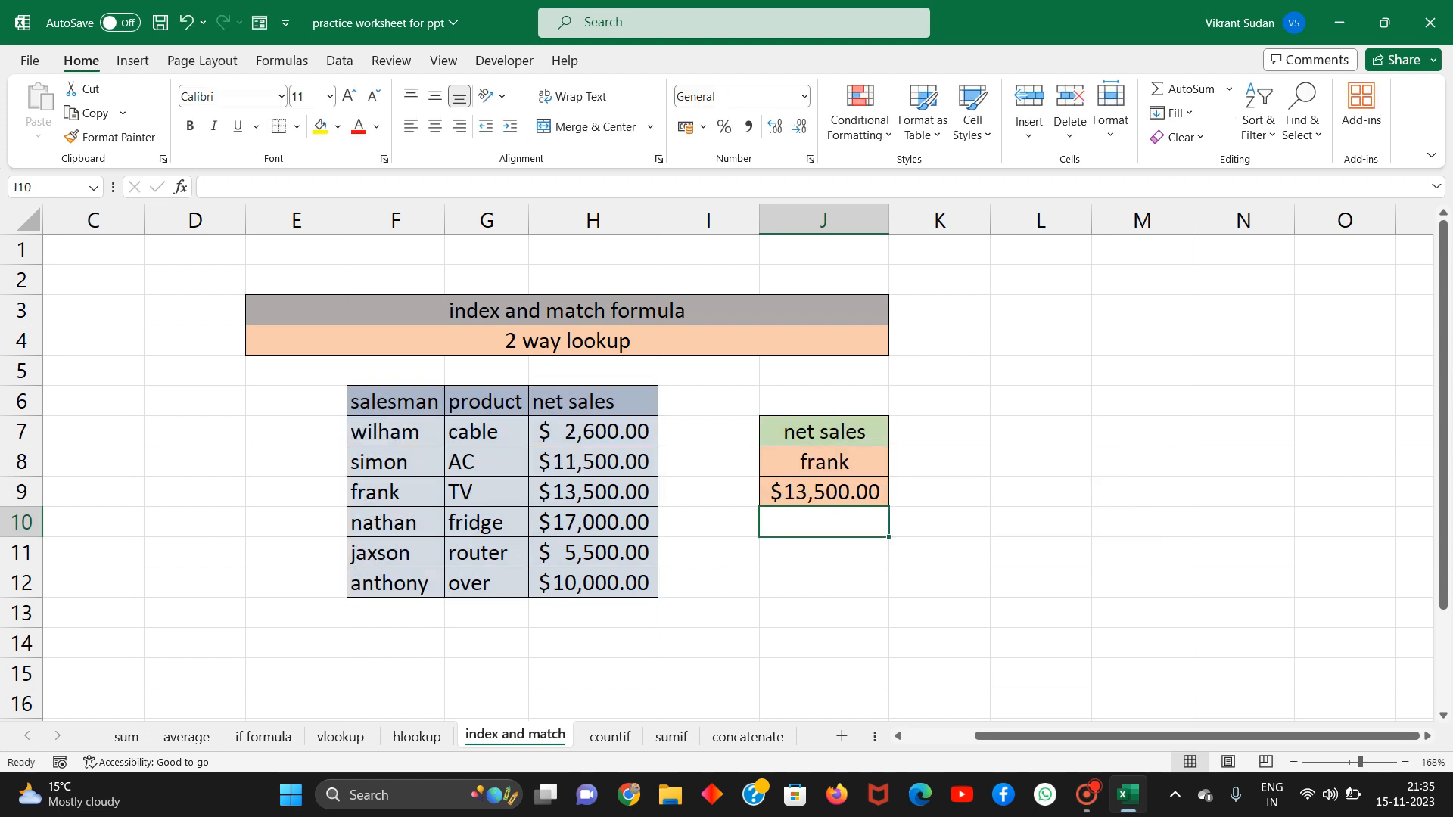
Set the lookup header in J7 to product and the lookup salesman in J8 to the name listed in F8.
click(837, 431)
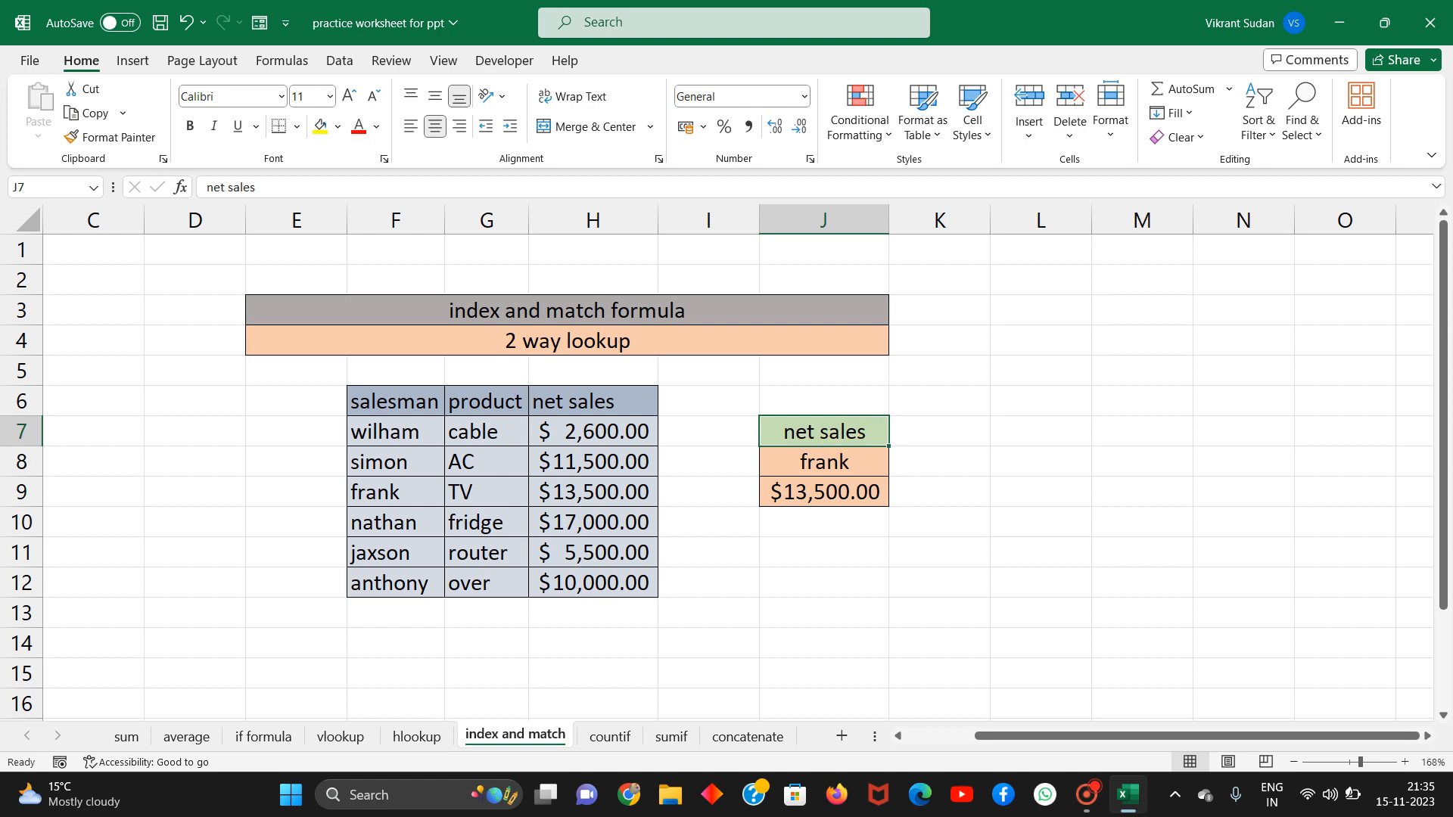
text(product)
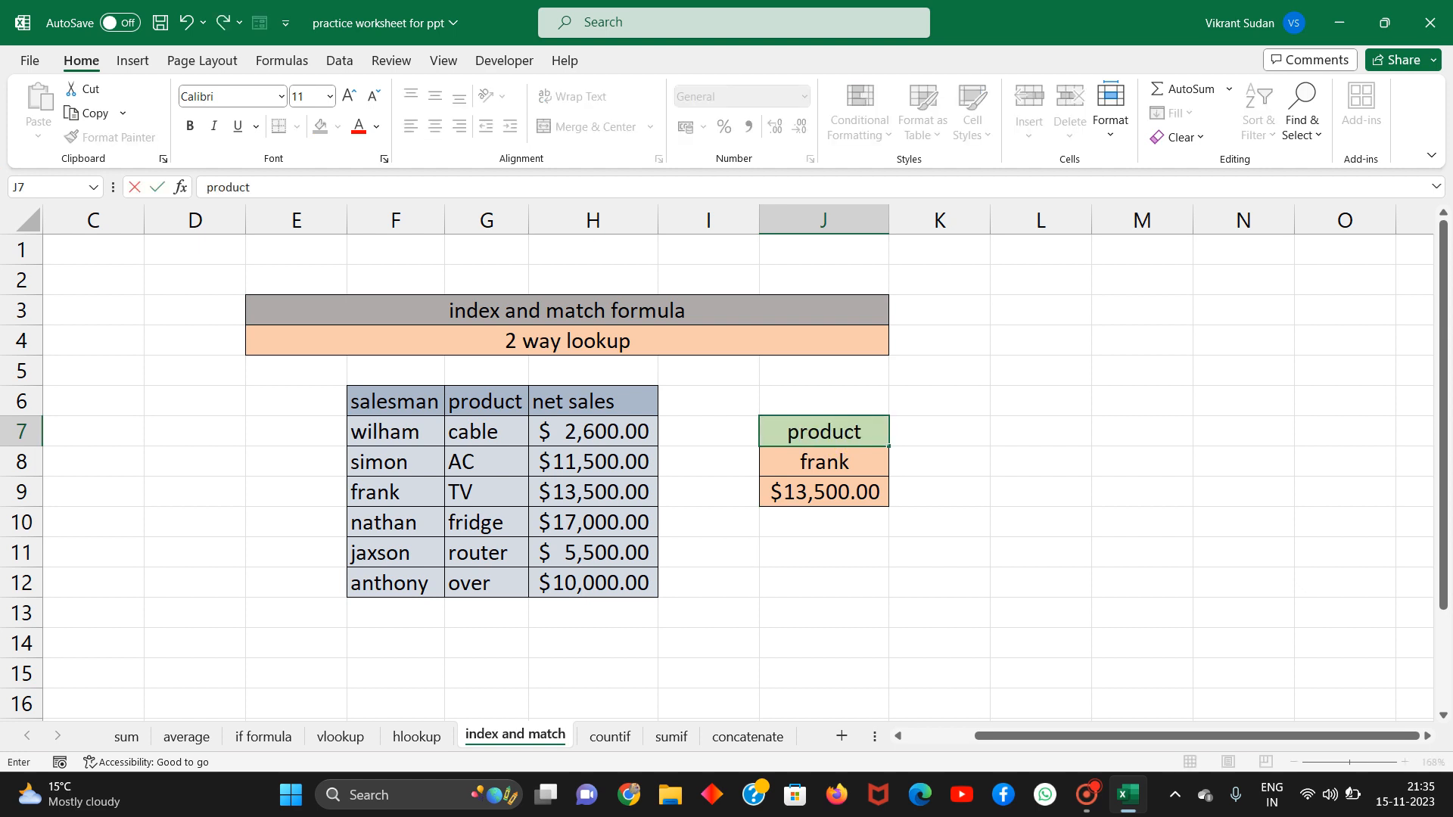
key(Return)
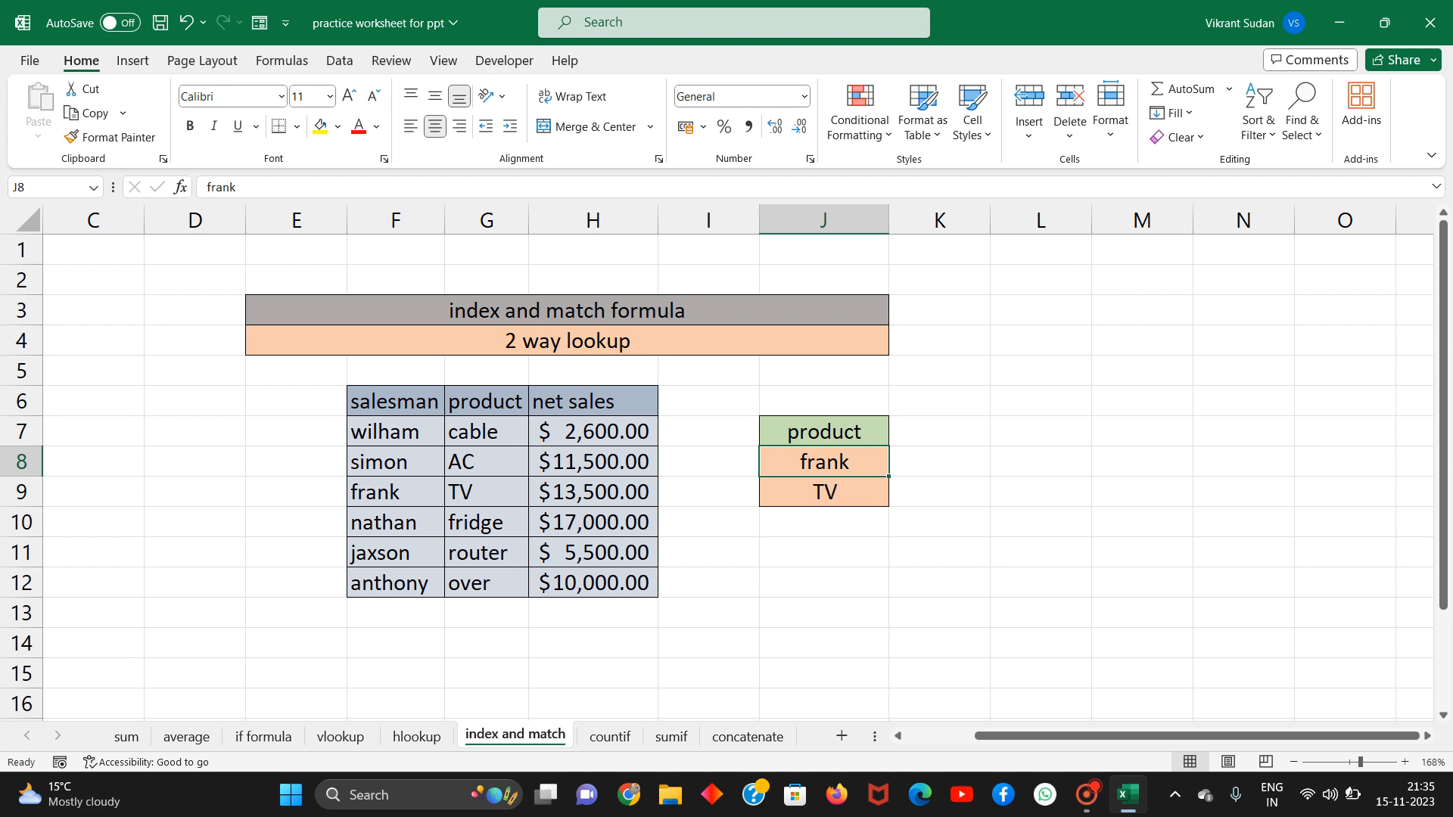
text(simon)
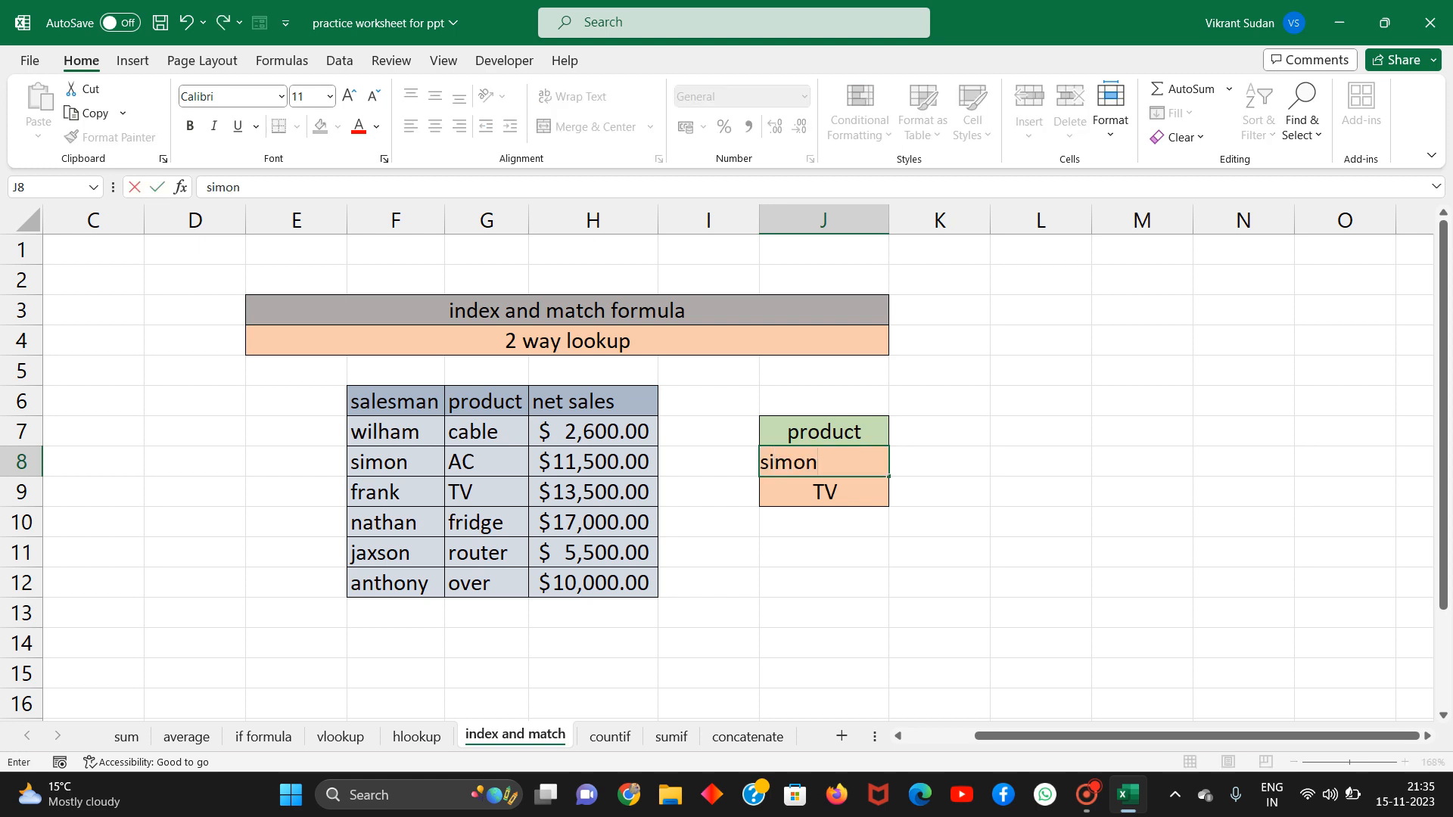
key(Return)
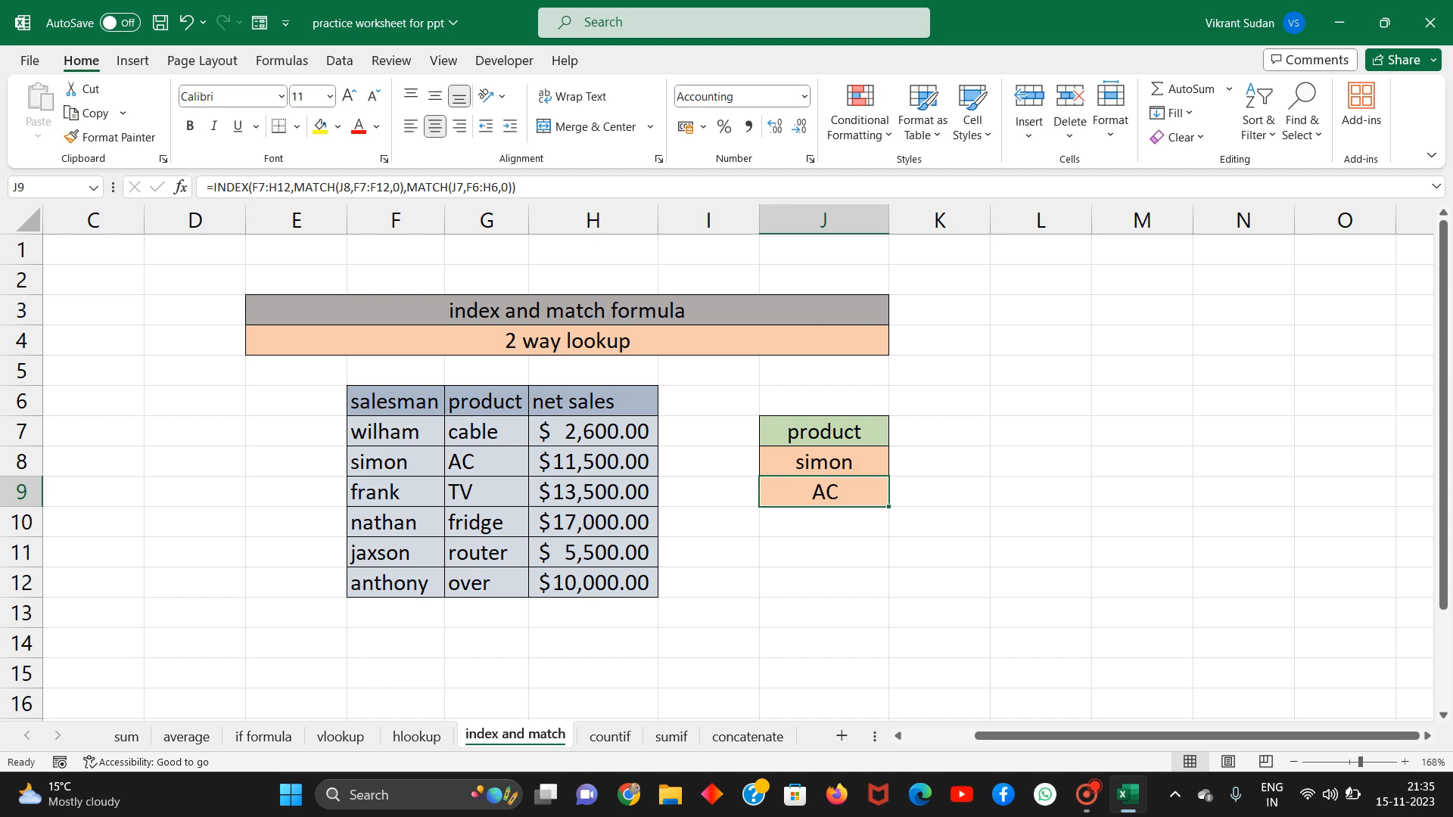
text(sale)
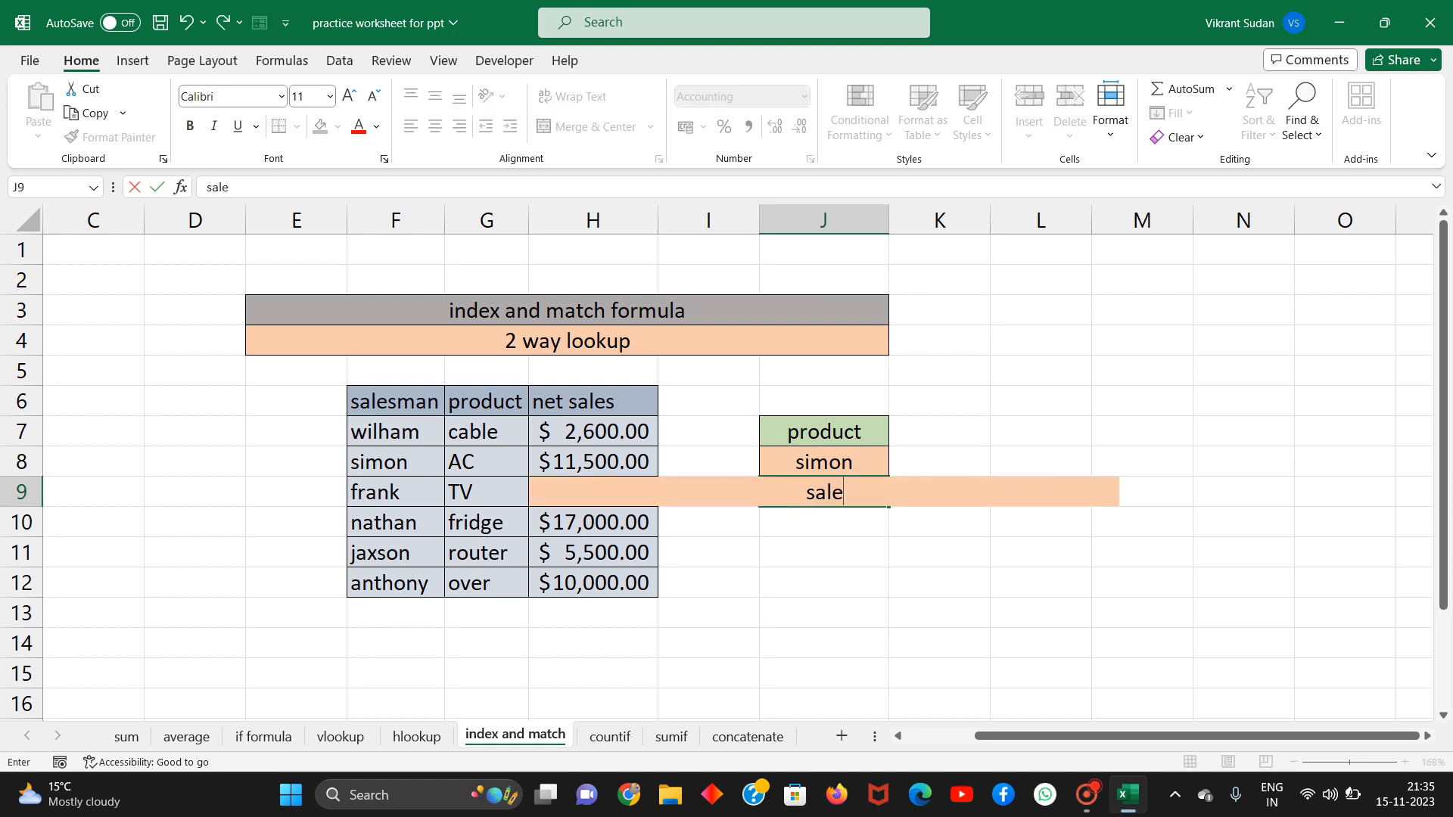
key(BackSpace)
key(BackSpace)
key(BackSpace)
key(BackSpace)
Try the lookup with net sales as the header in J7 and the salesman from F10 in J8.
click(837, 432)
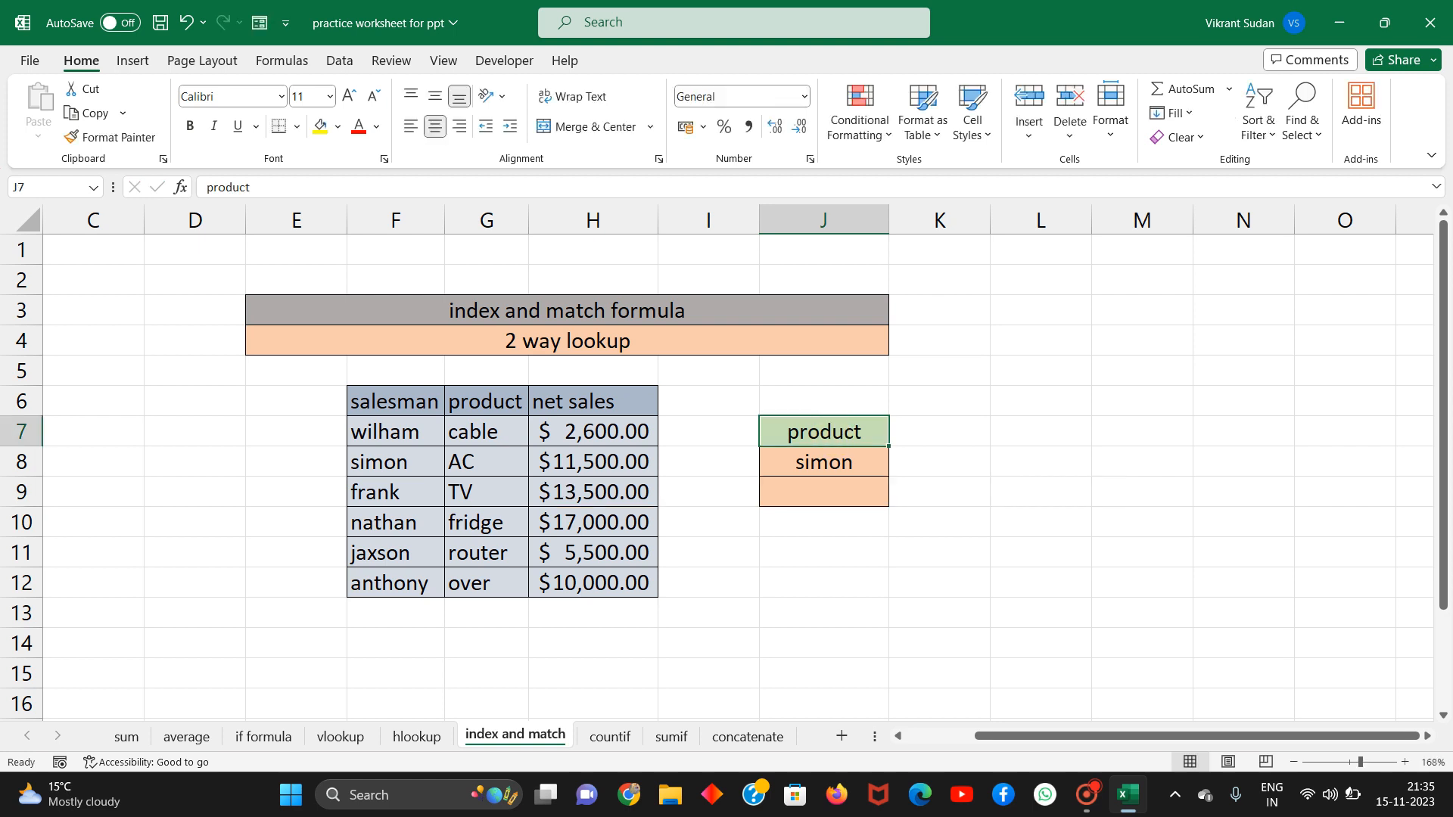
text(net sales)
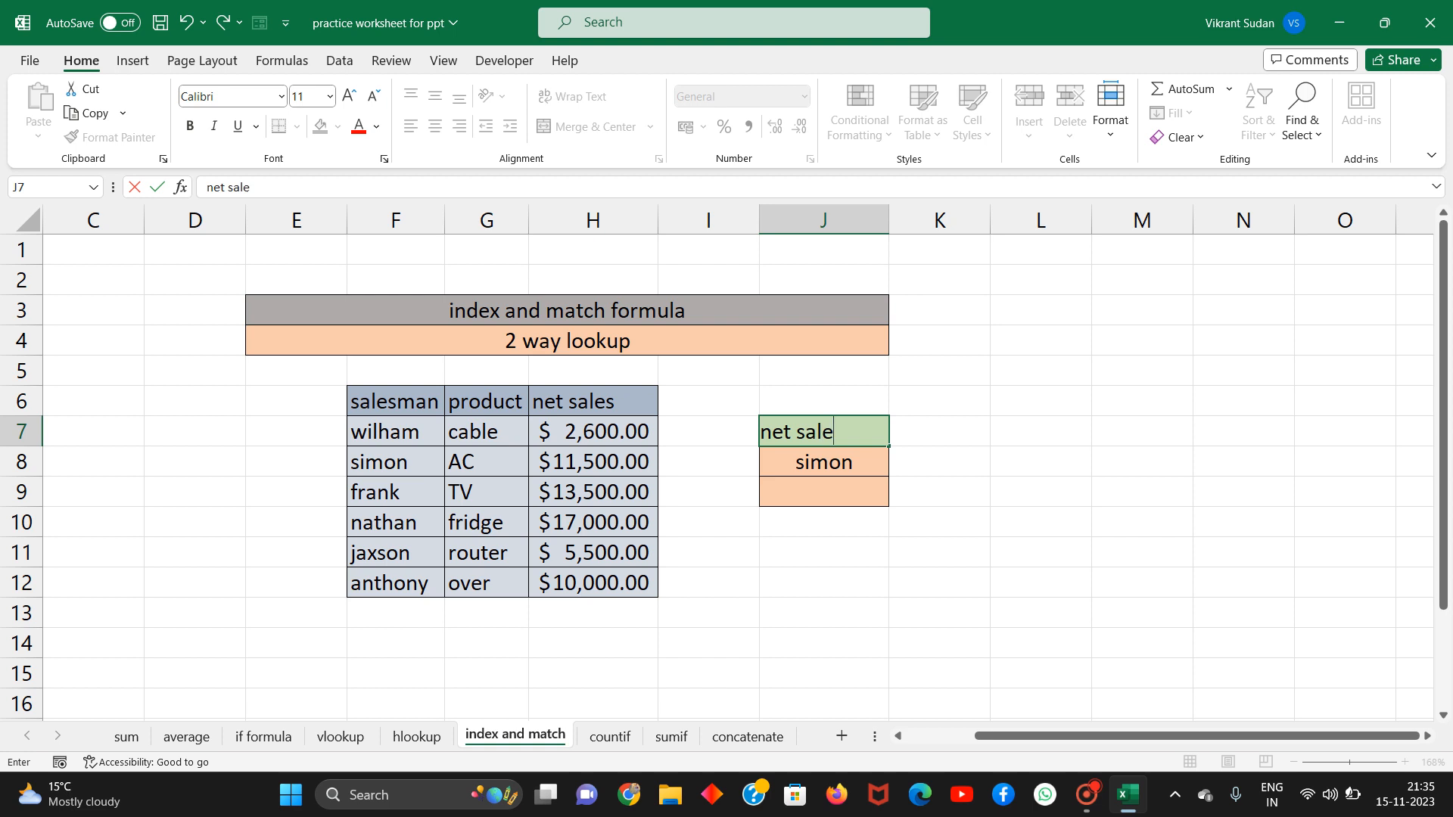
key(Return)
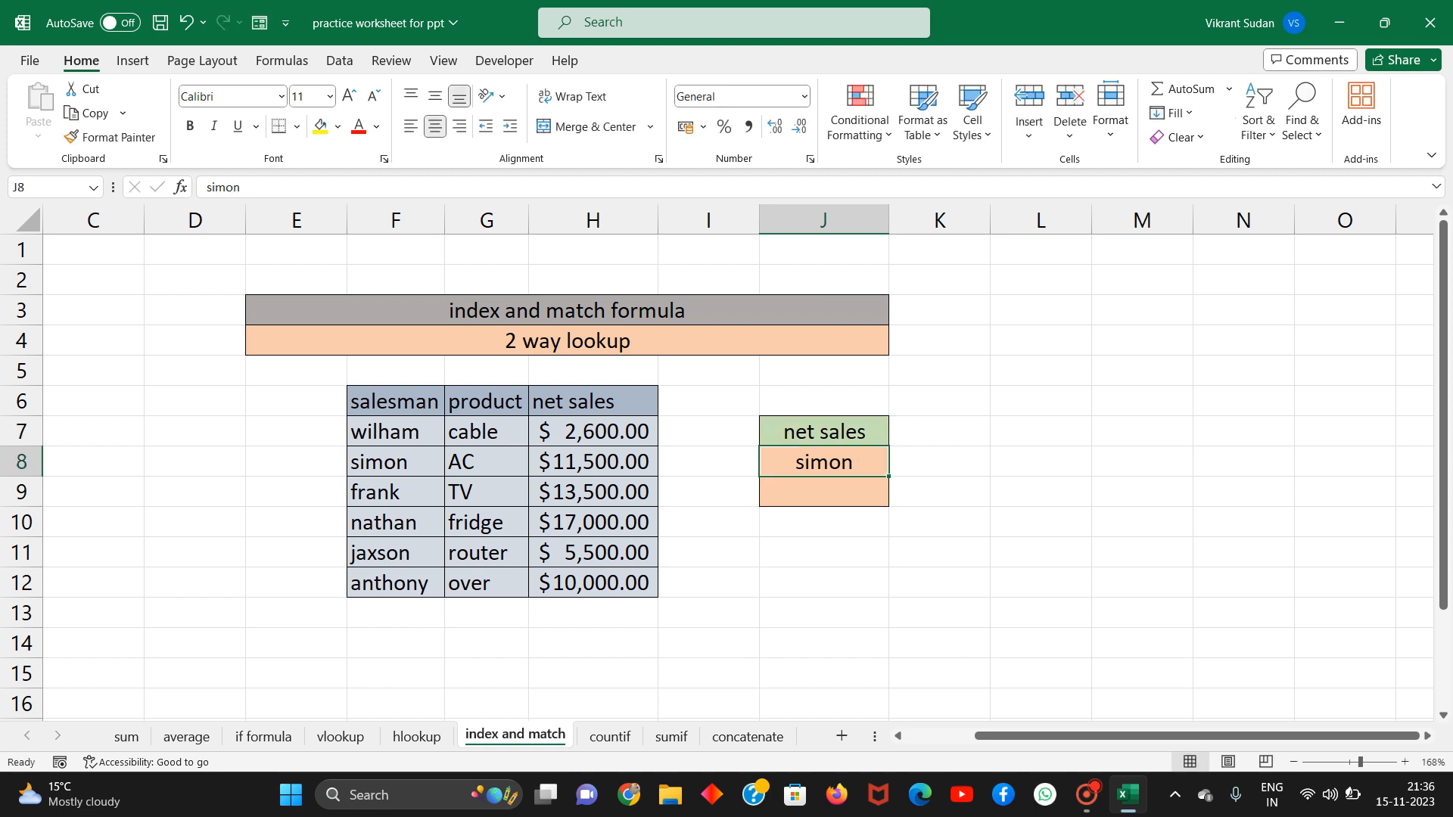
text(nathn)
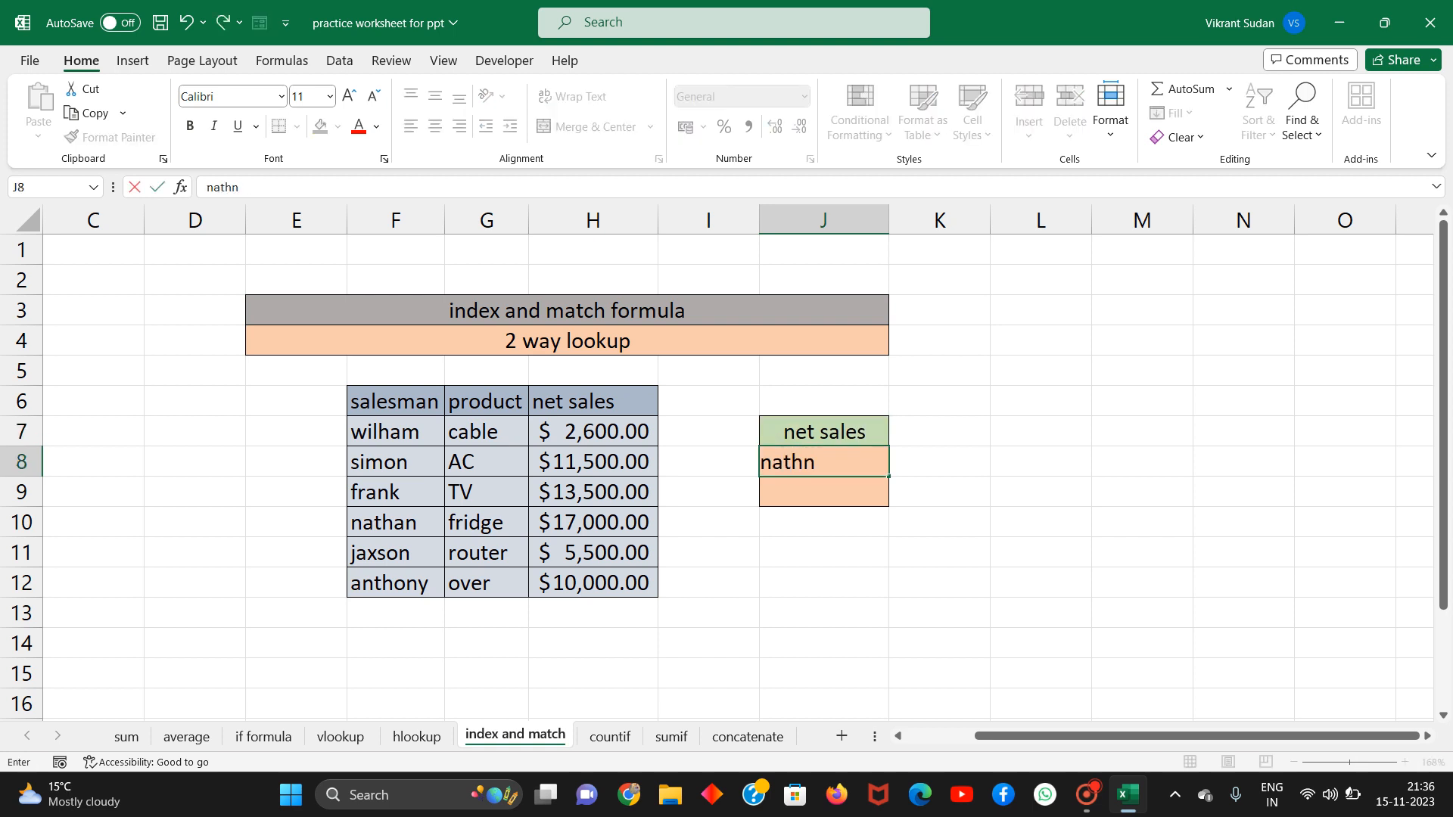
key(BackSpace)
text(an)
key(Return)
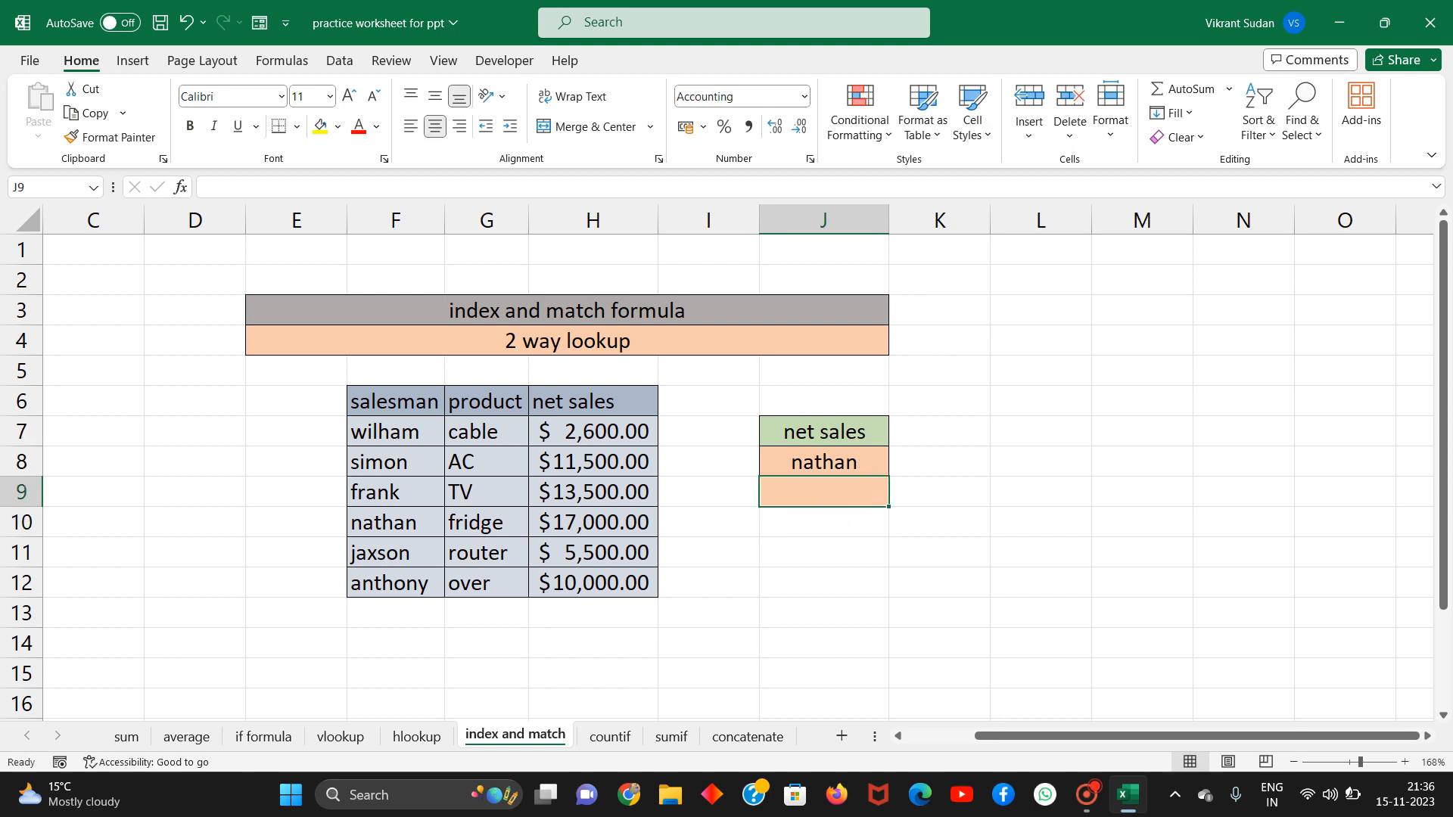
Undo the last entries in J7:J9 to restore the INDEX and MATCH formula in J9.
key(ctrl+z)
key(ctrl+z)
key(ctrl+z)
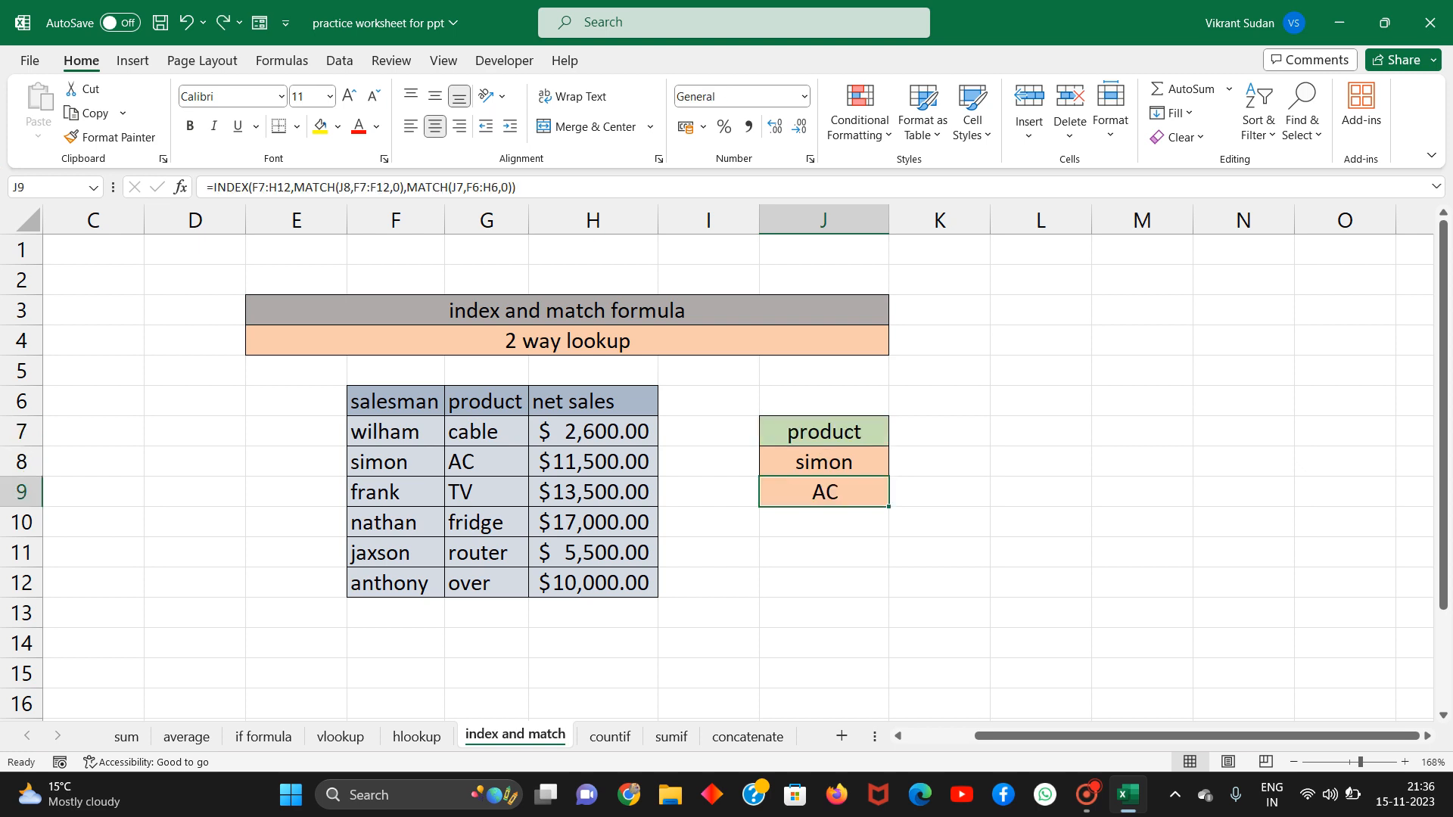
key(ctrl+y)
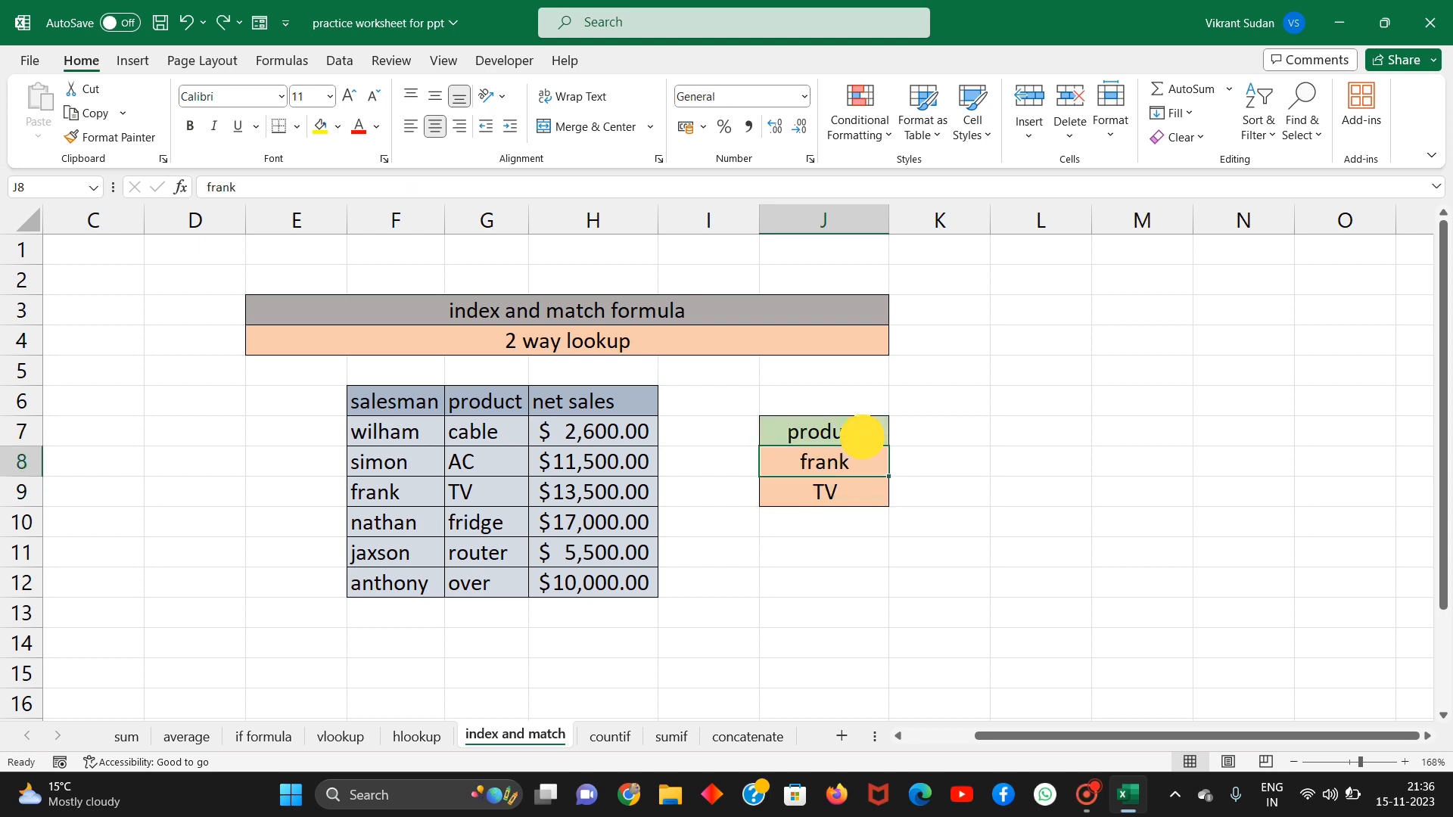
Change the lookup header in J7 to net sales and the lookup salesman in J8 to the name listed in F10.
click(859, 431)
text(net sales)
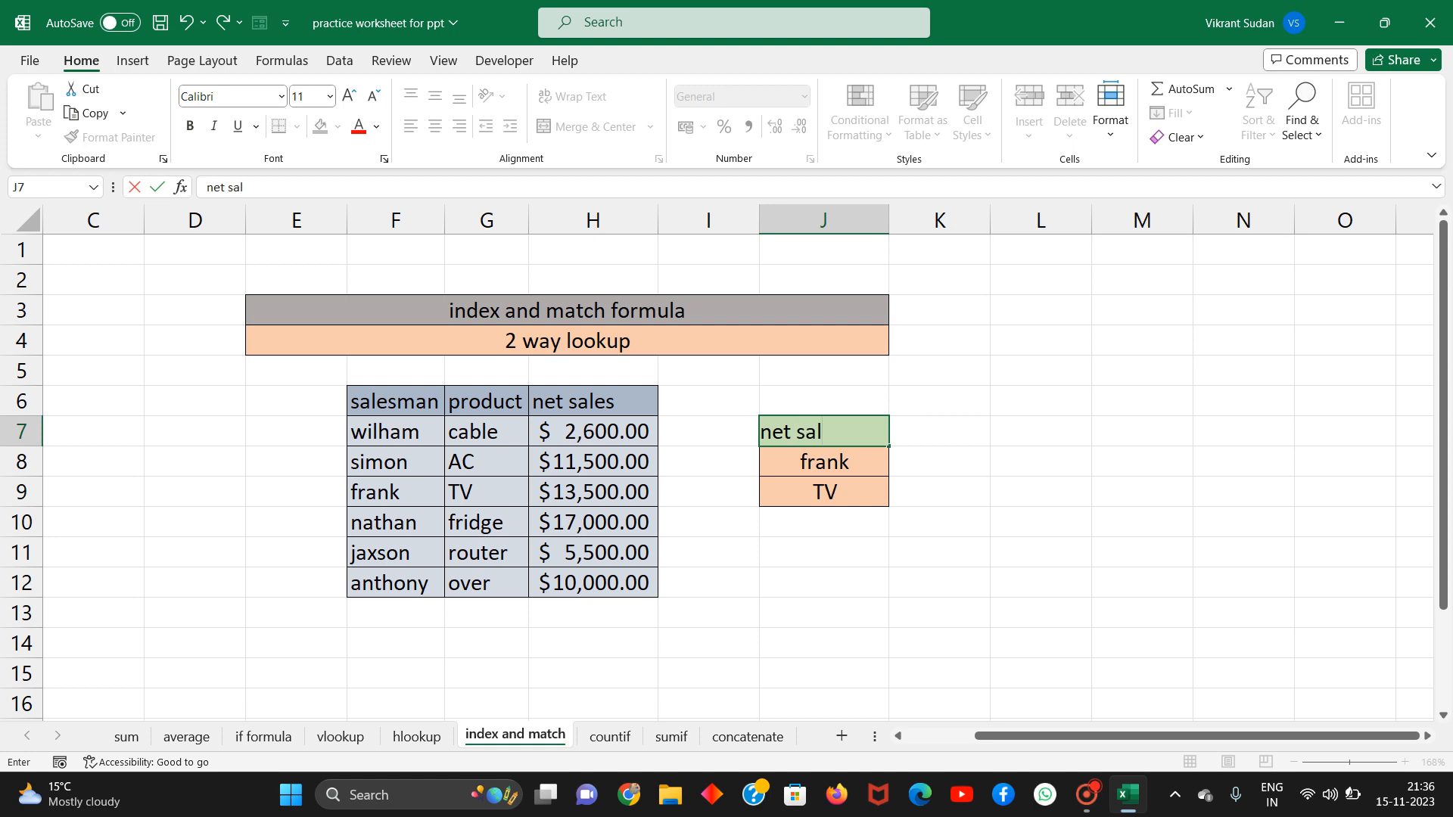
key(Return)
text(nathna)
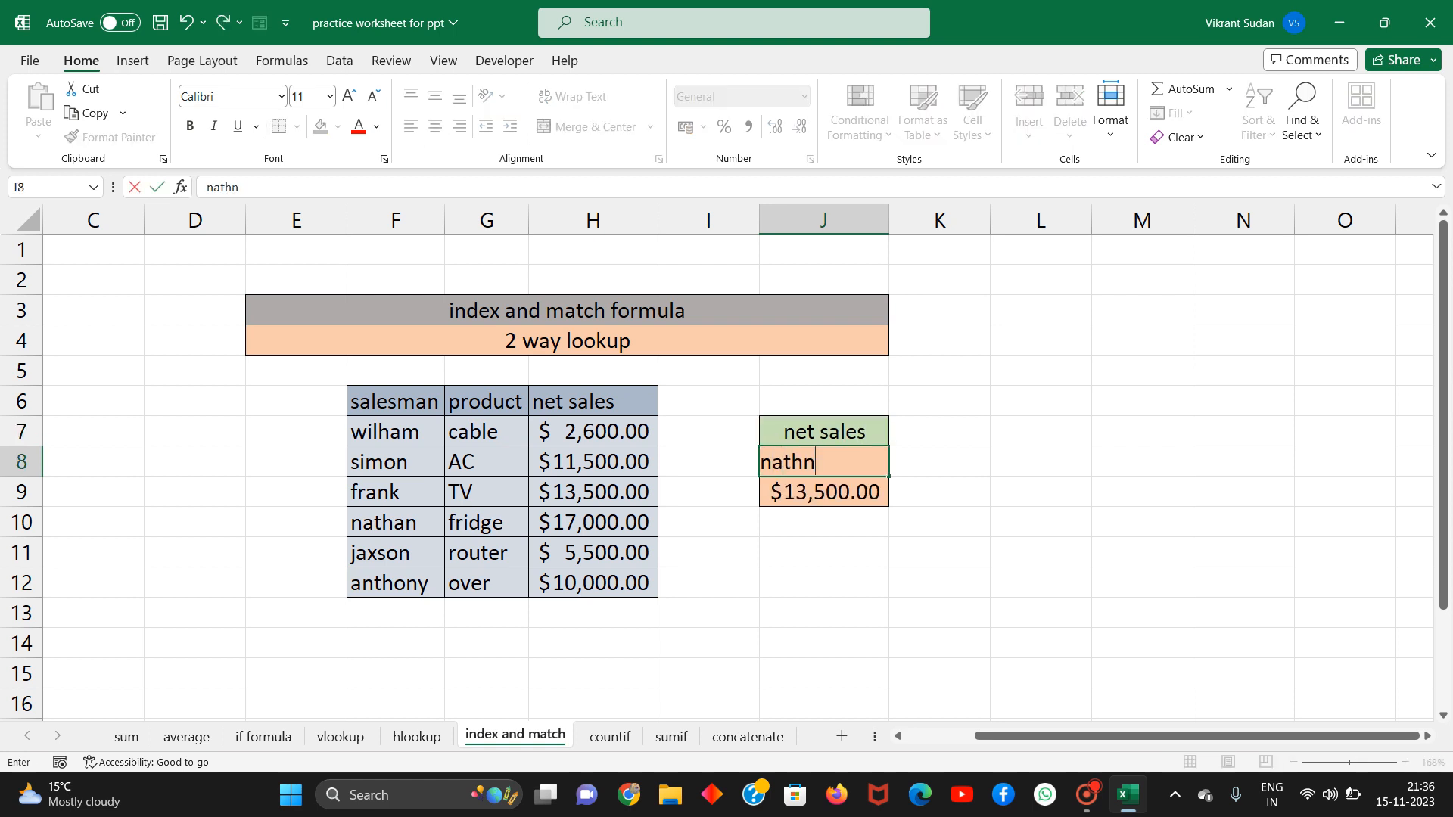
key(Return)
key(Up)
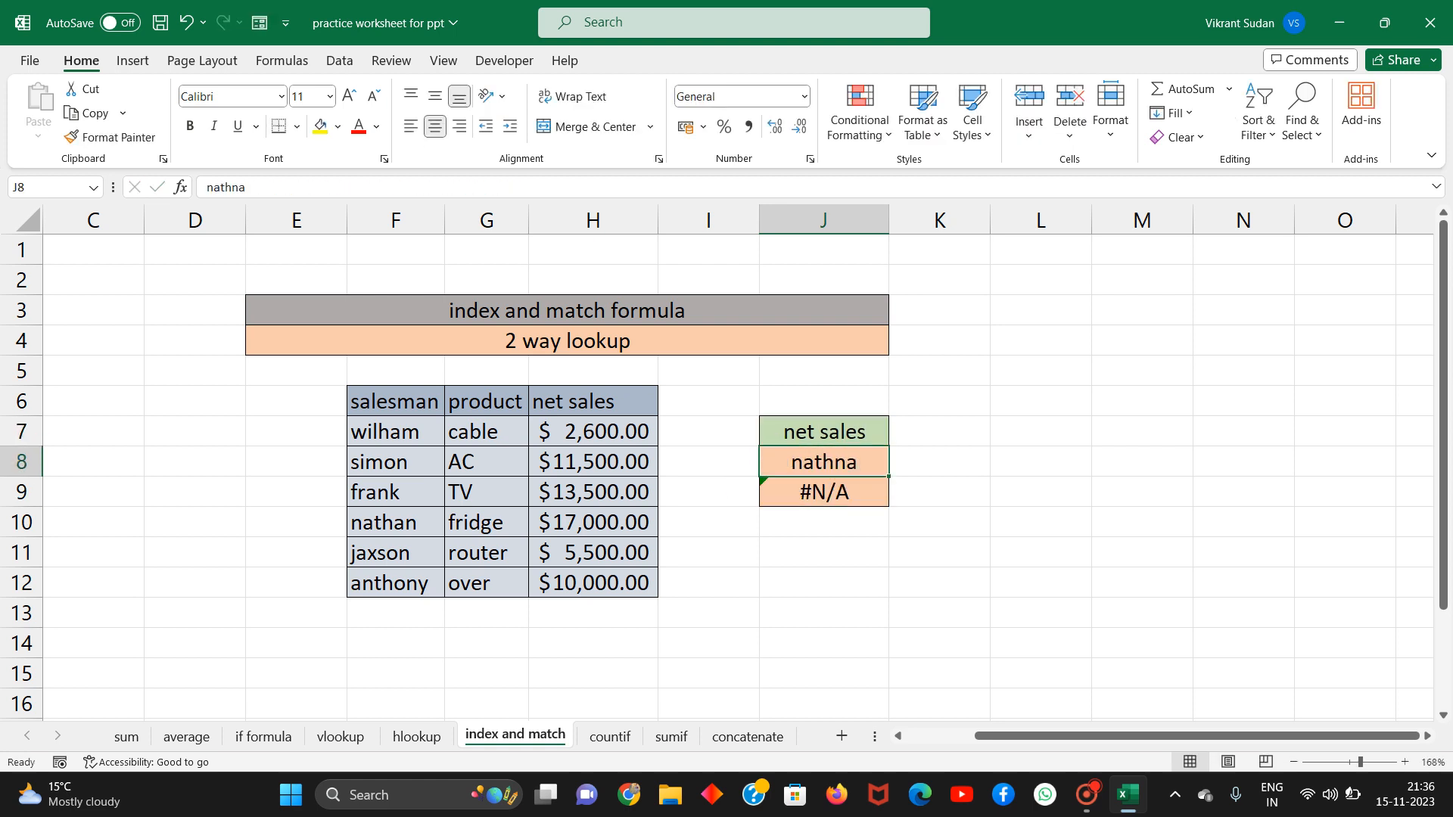
text(nathna)
key(BackSpace)
key(BackSpace)
text(an)
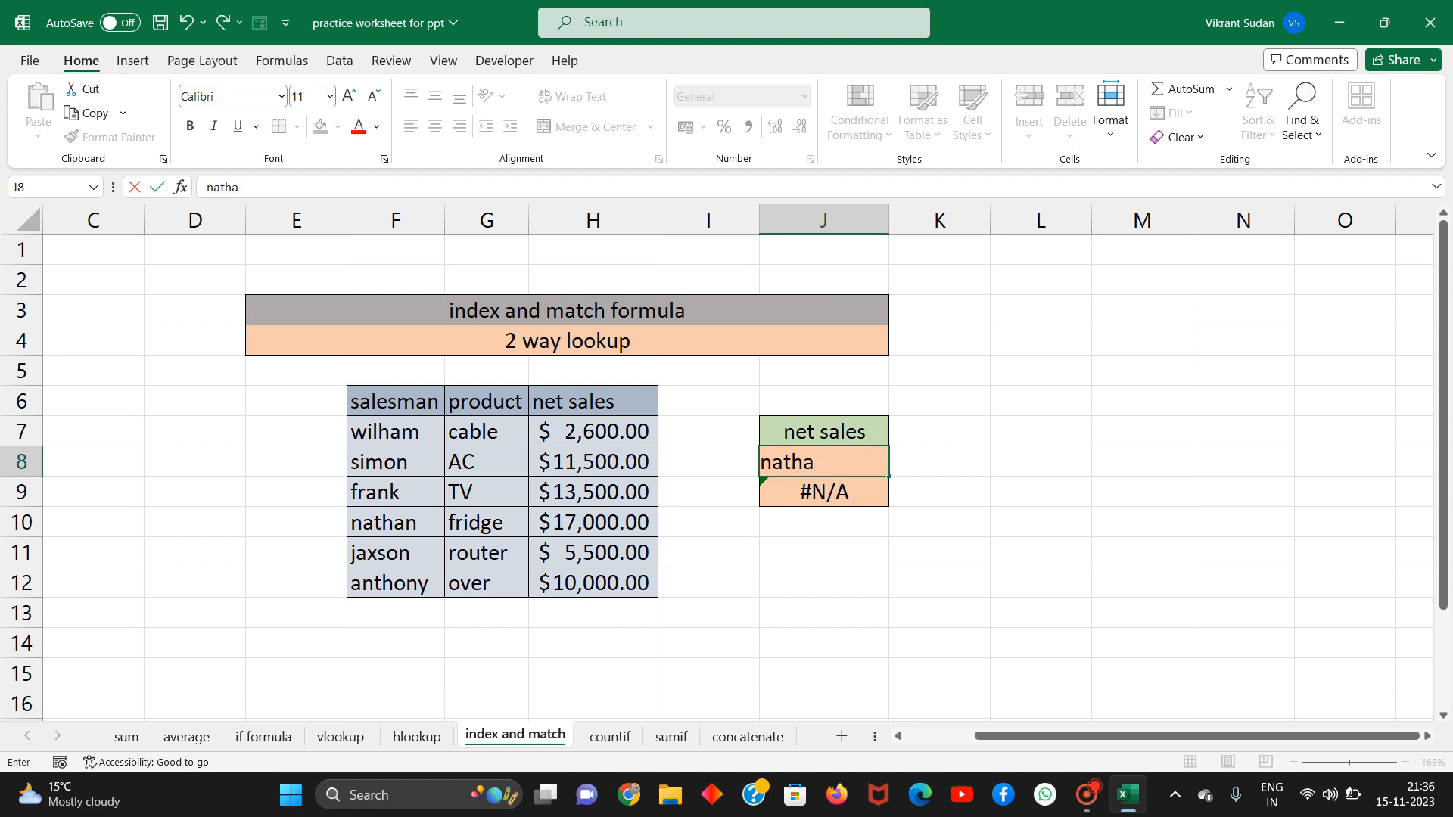
key(Return)
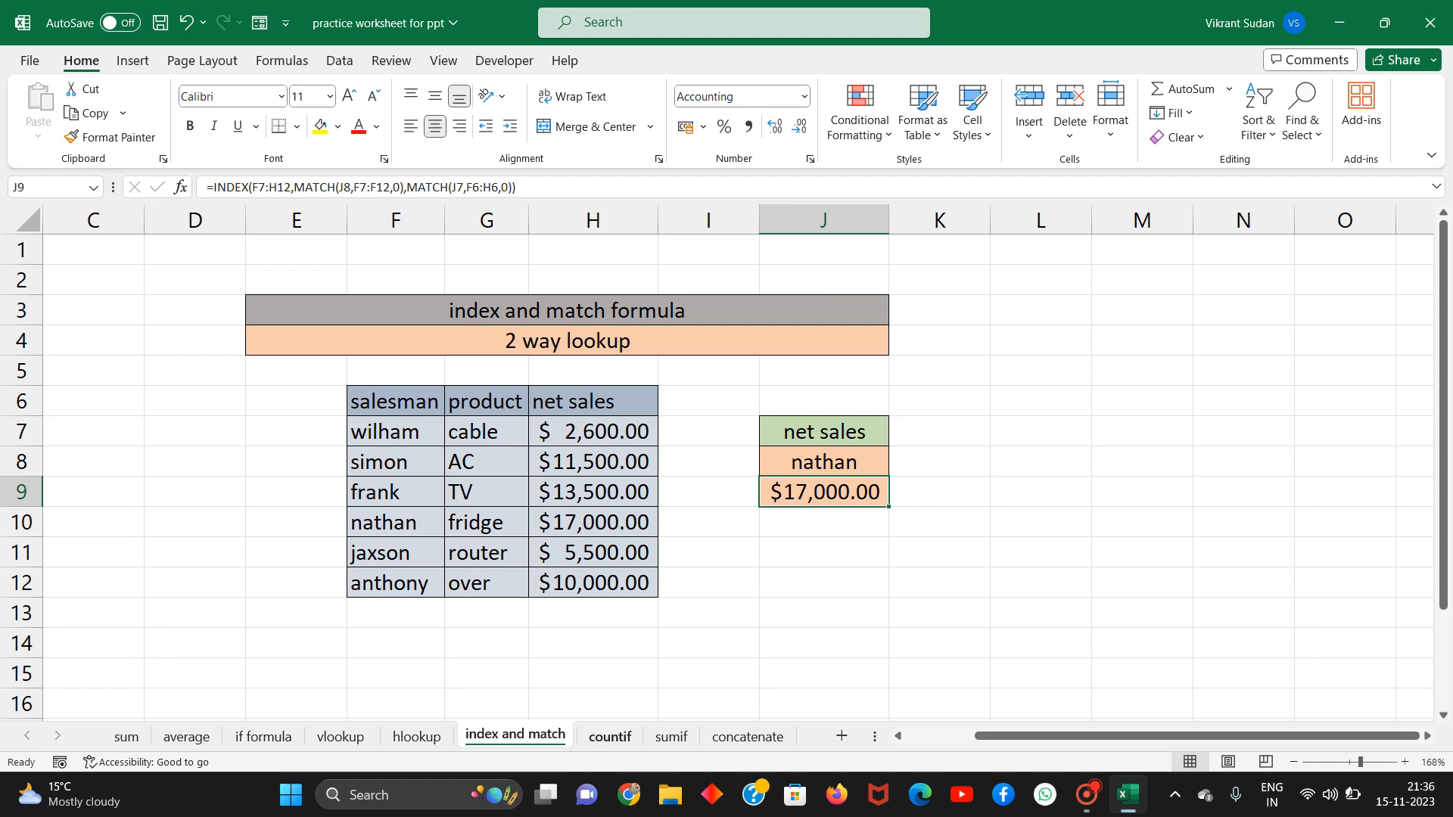
Open the countif sheet and examine the customer-counting COUNTIF formula in G19, leaving it as is.
click(609, 736)
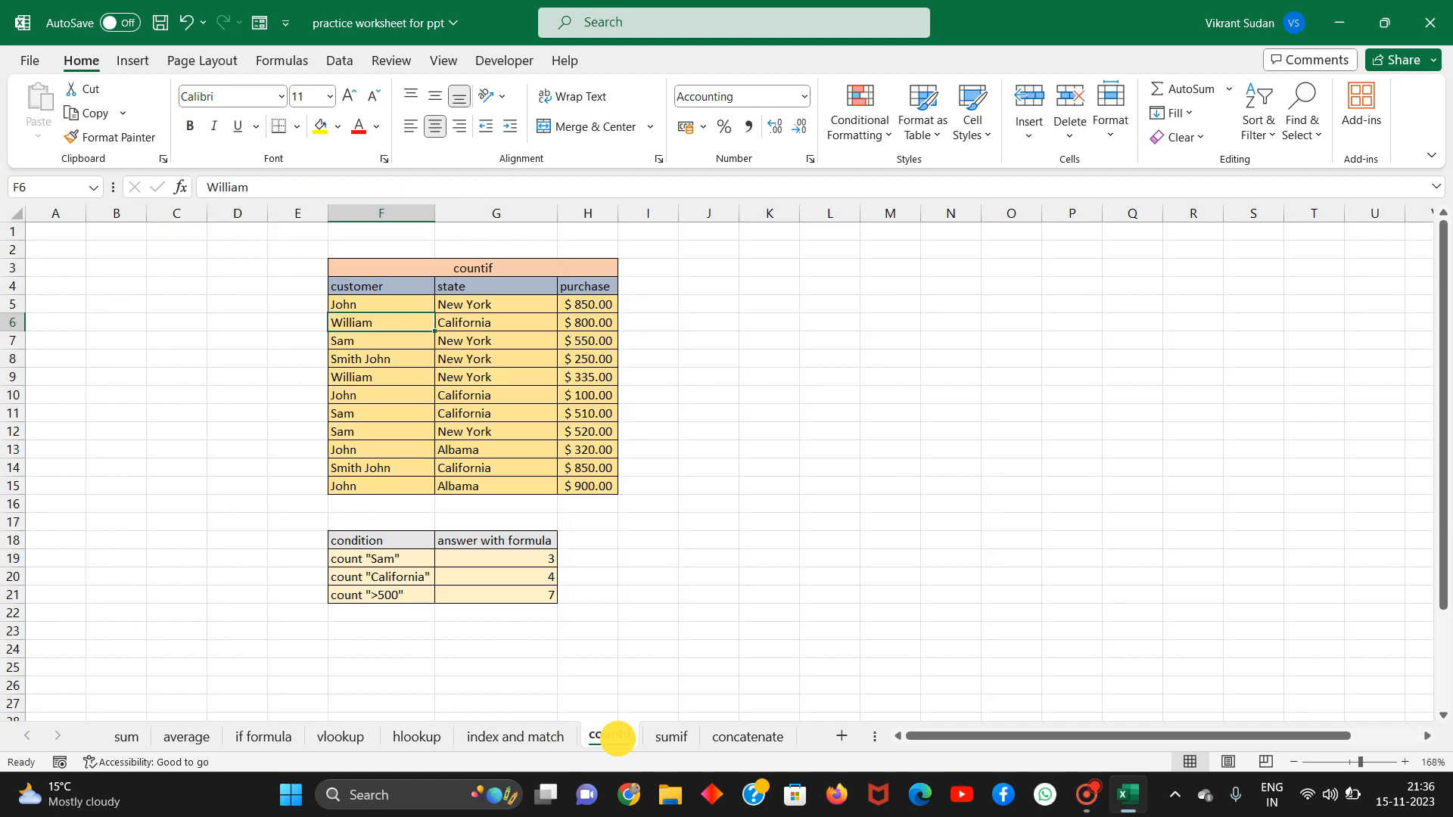
scroll(726, 462, up, 5)
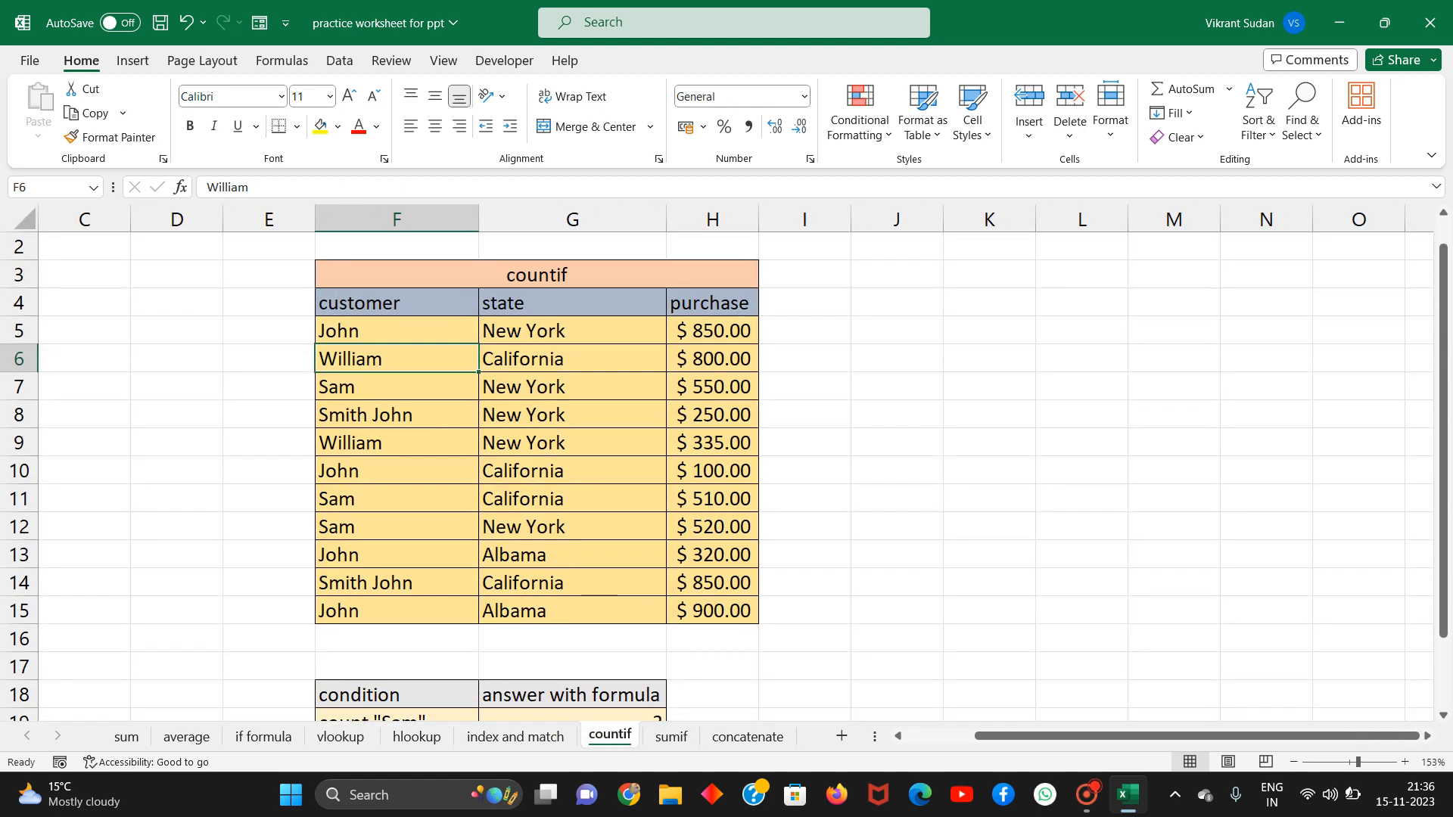
scroll(727, 462, down, 2)
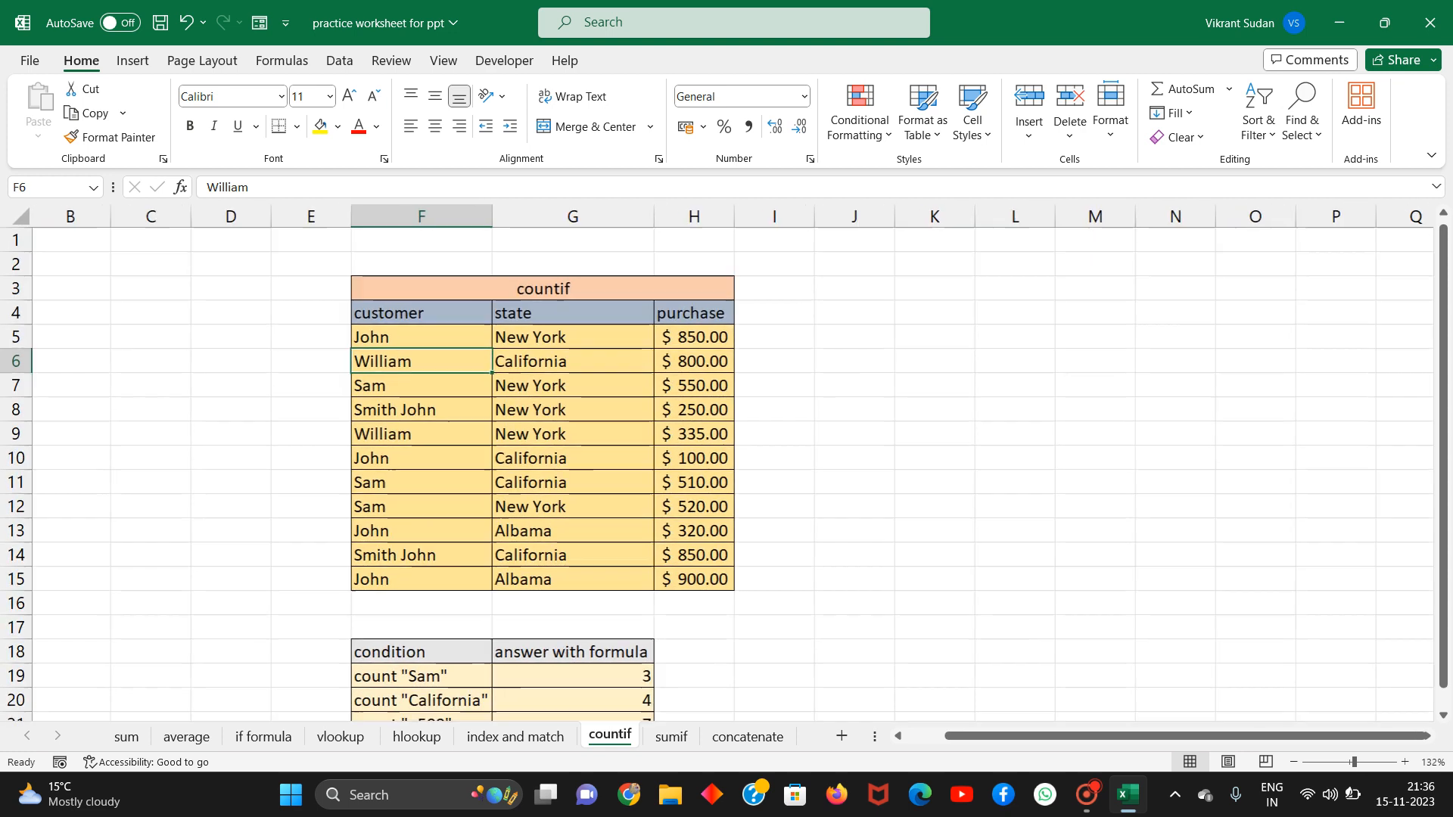
scroll(727, 469, down, 1)
scroll(726, 470, up, 1)
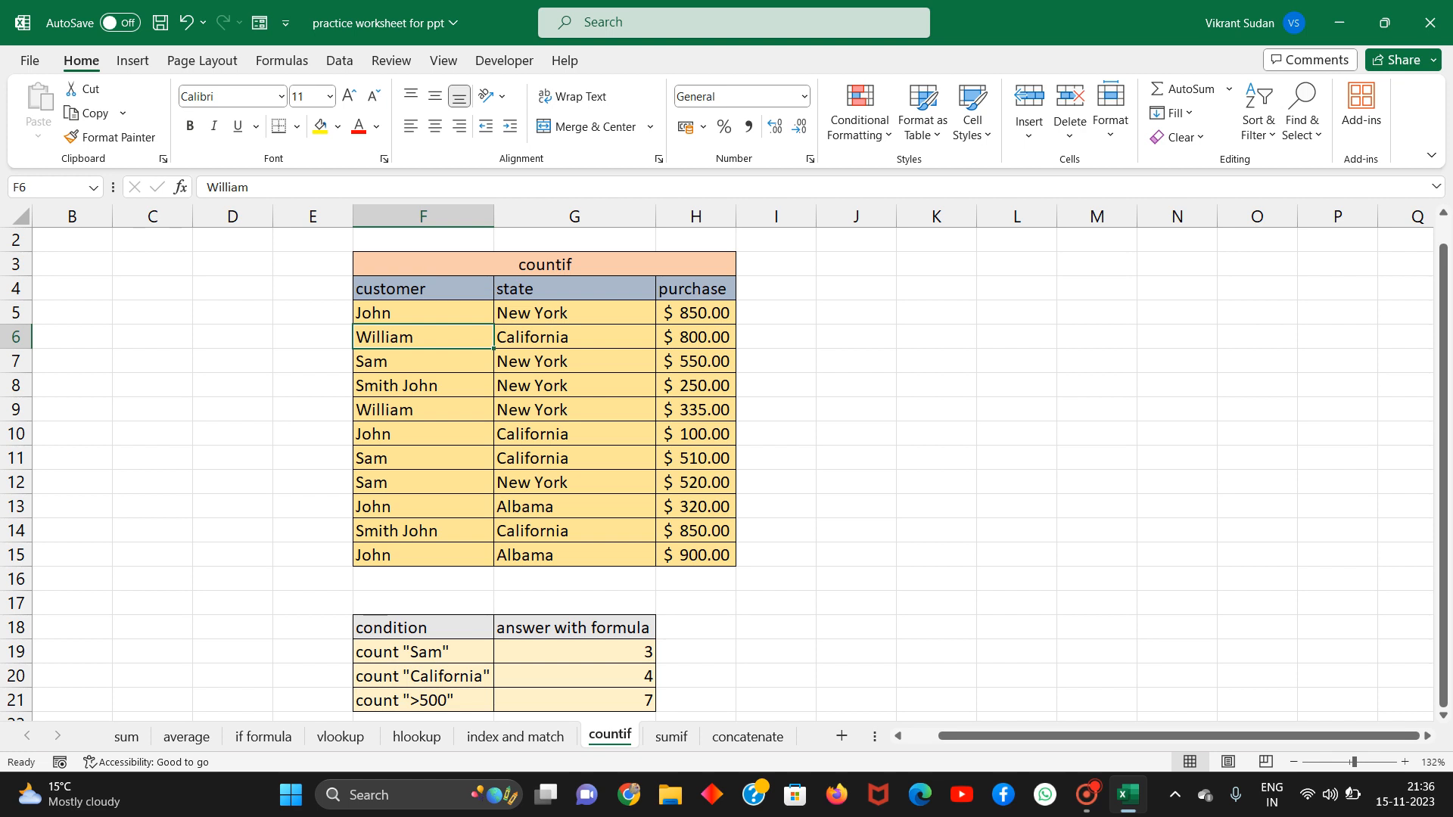
double_click(600, 648)
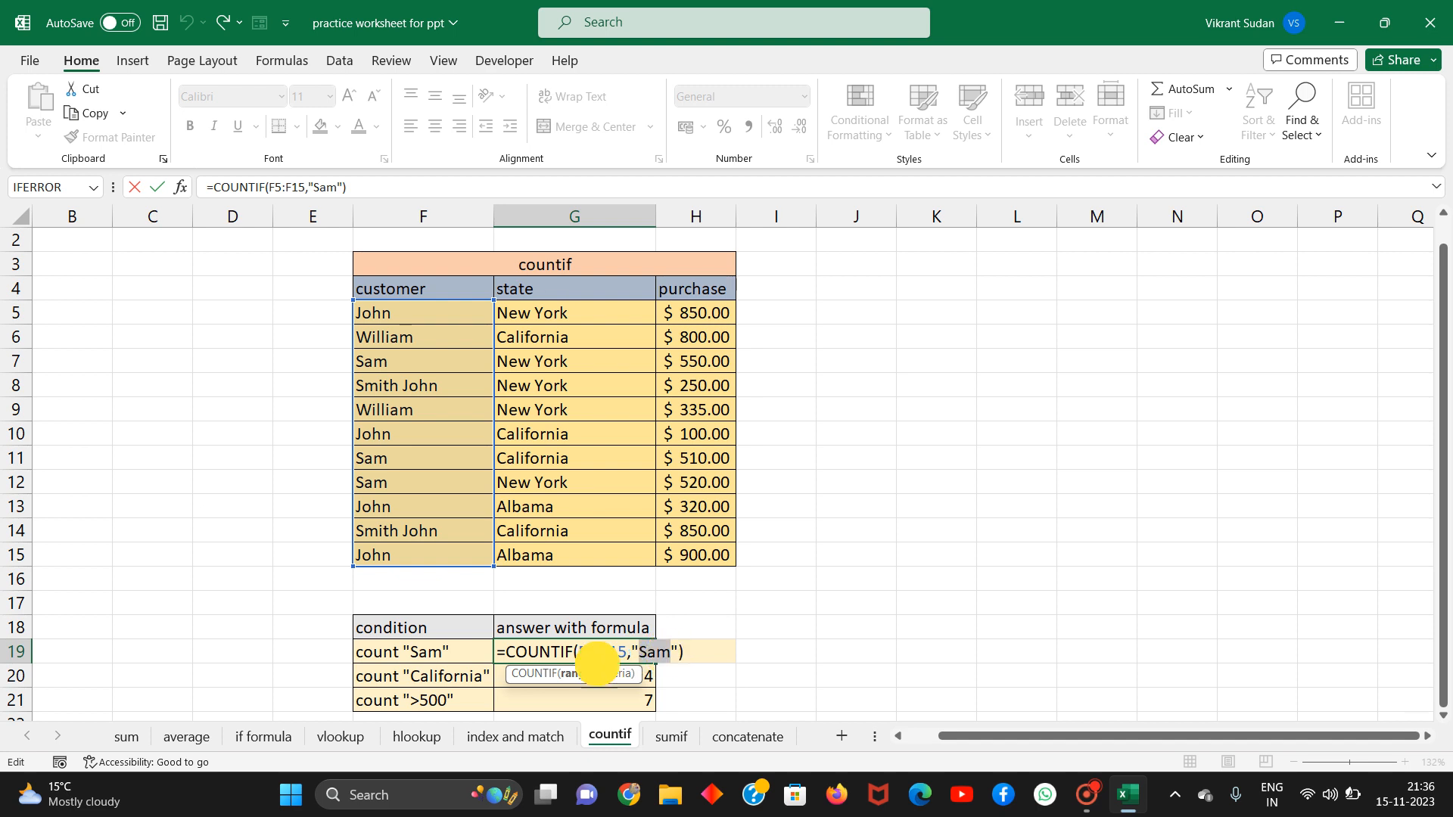
key(Return)
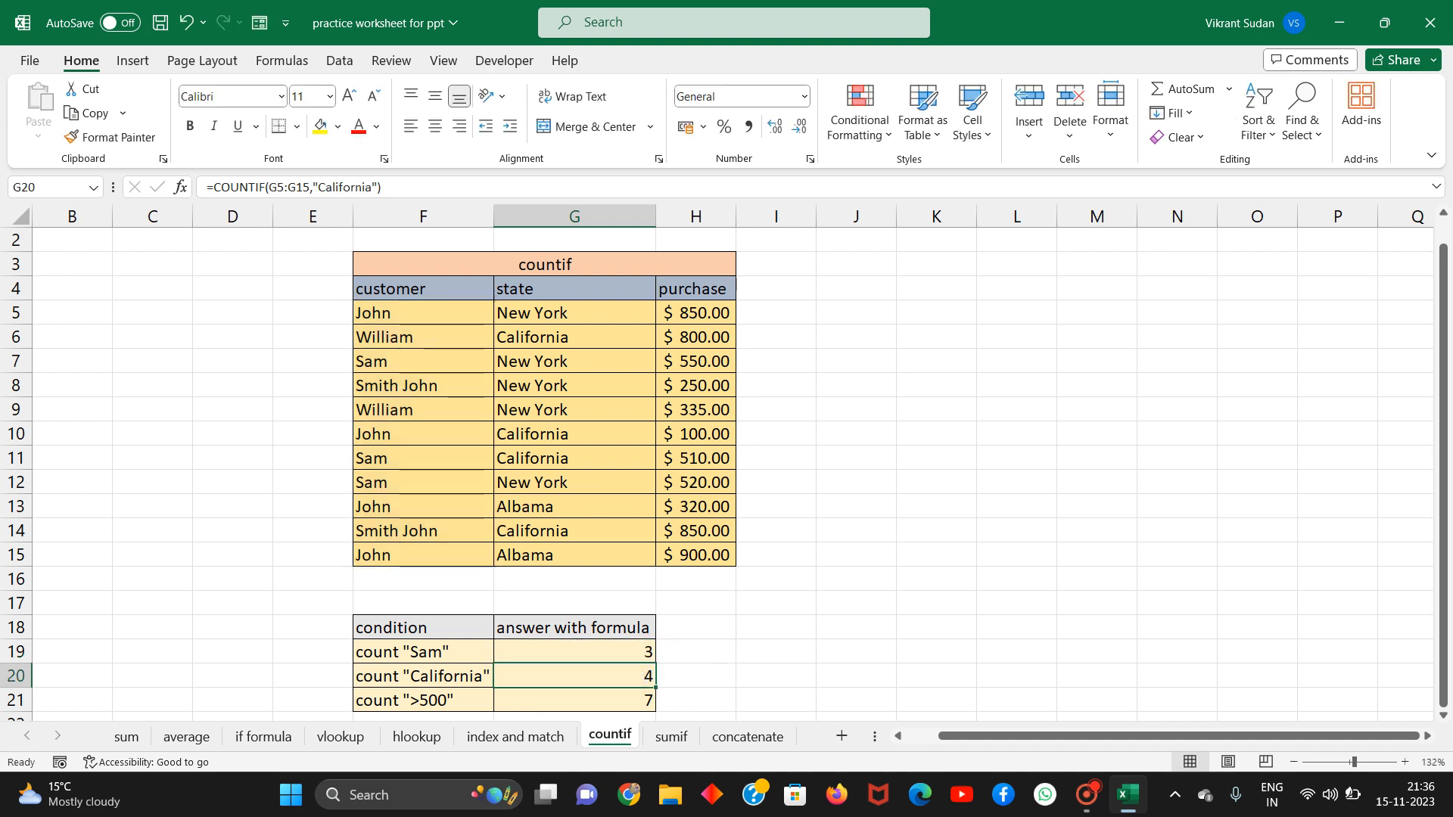
Examine the COUNTIF formula for "California" in G20 and its state range G5:G15, leaving the formula as is.
click(606, 652)
click(581, 685)
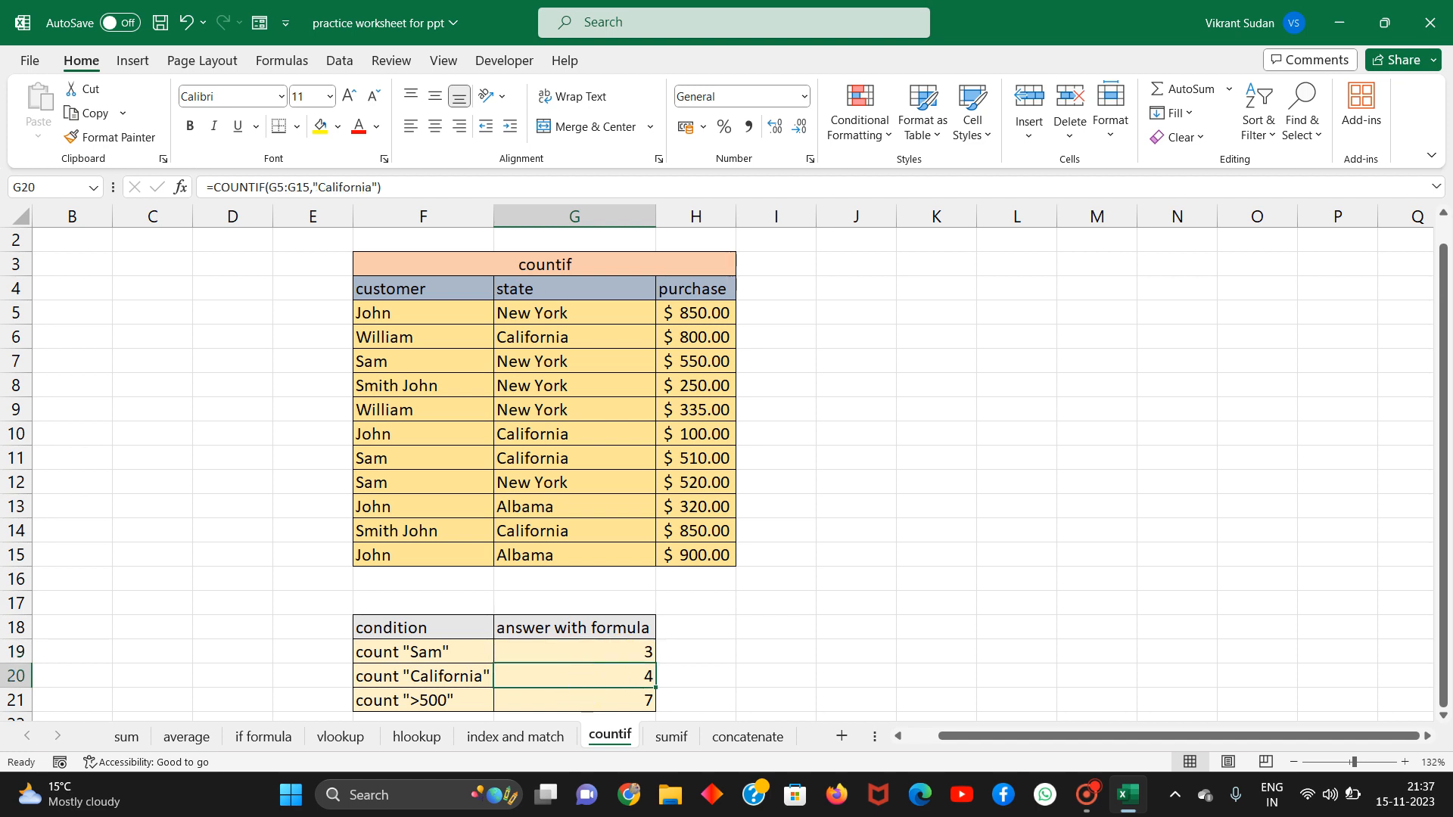
double_click(641, 679)
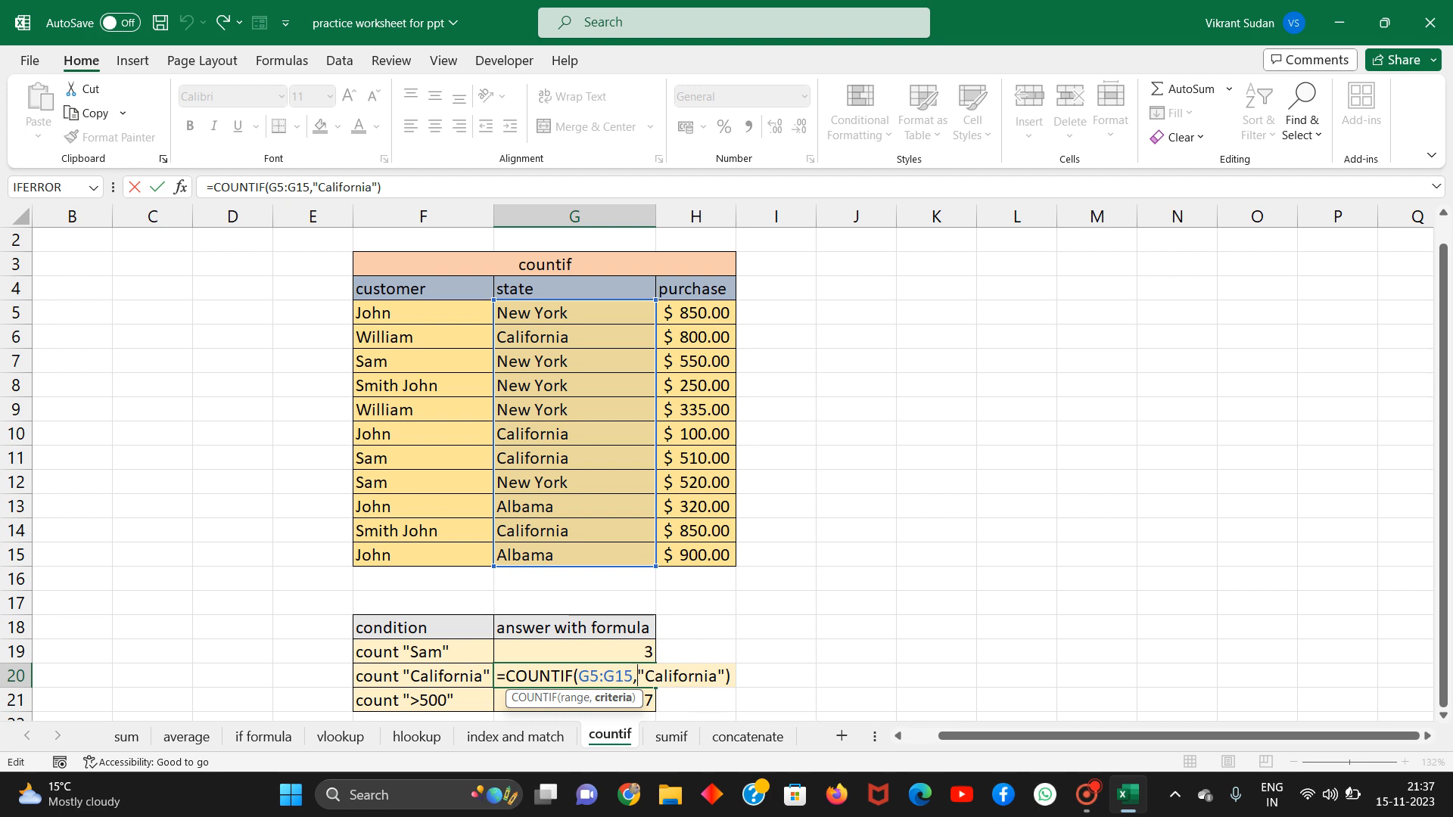
click(532, 312)
drag(532, 311, 549, 556)
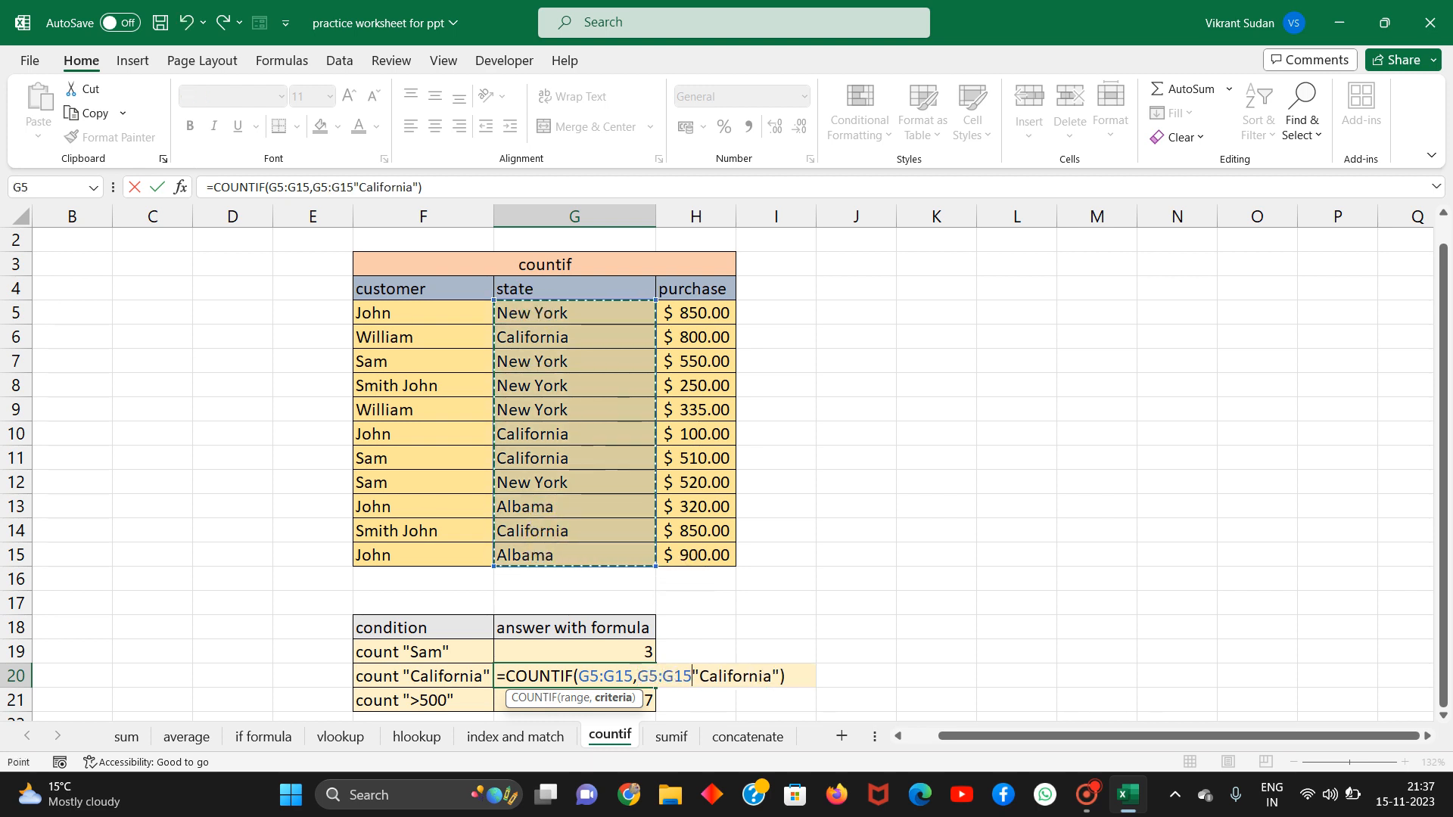
key(Escape)
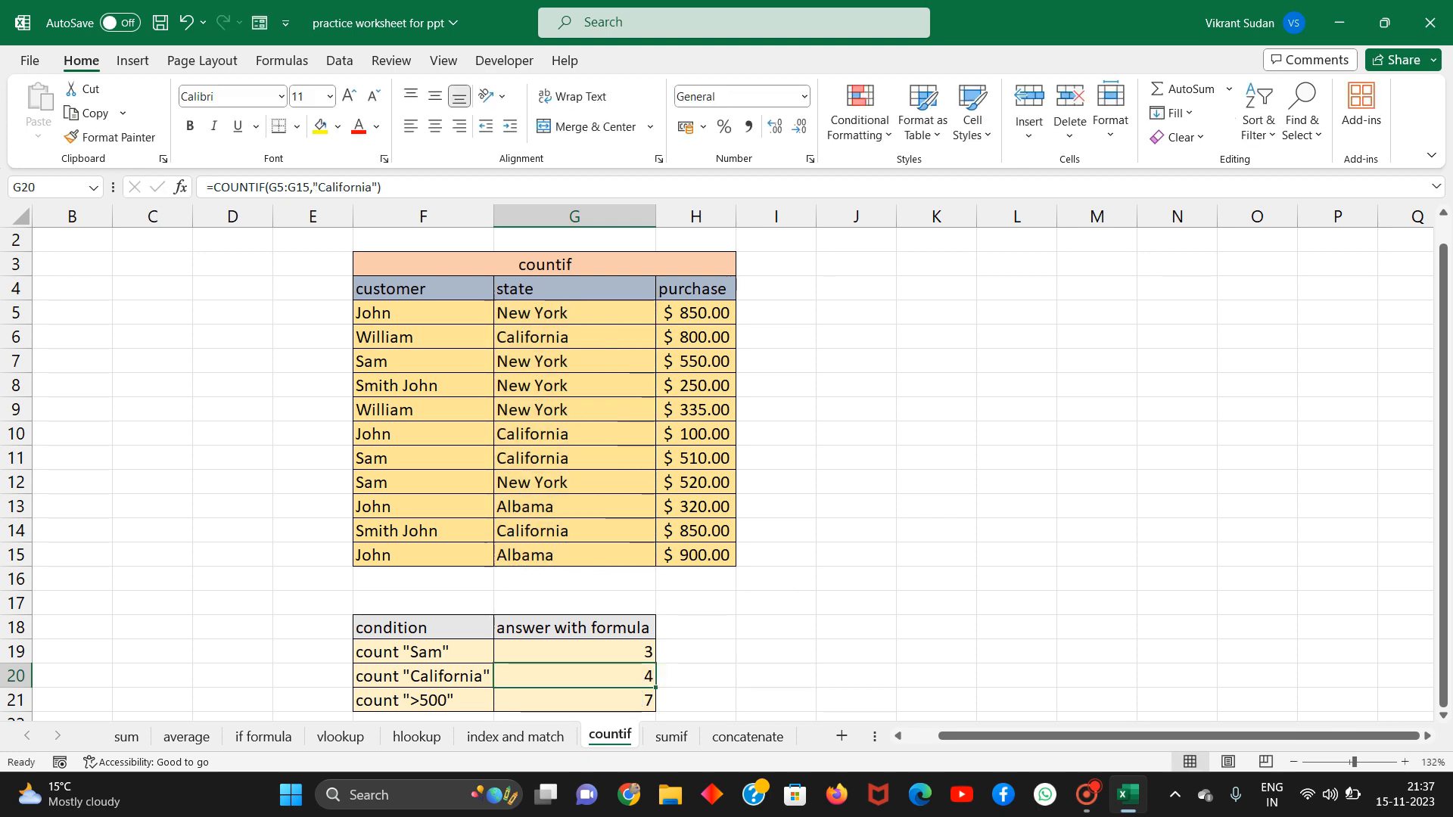
Examine the ">500" COUNTIF formula in G21 and the purchase amounts in H5:H7, leaving the formula as is.
double_click(599, 700)
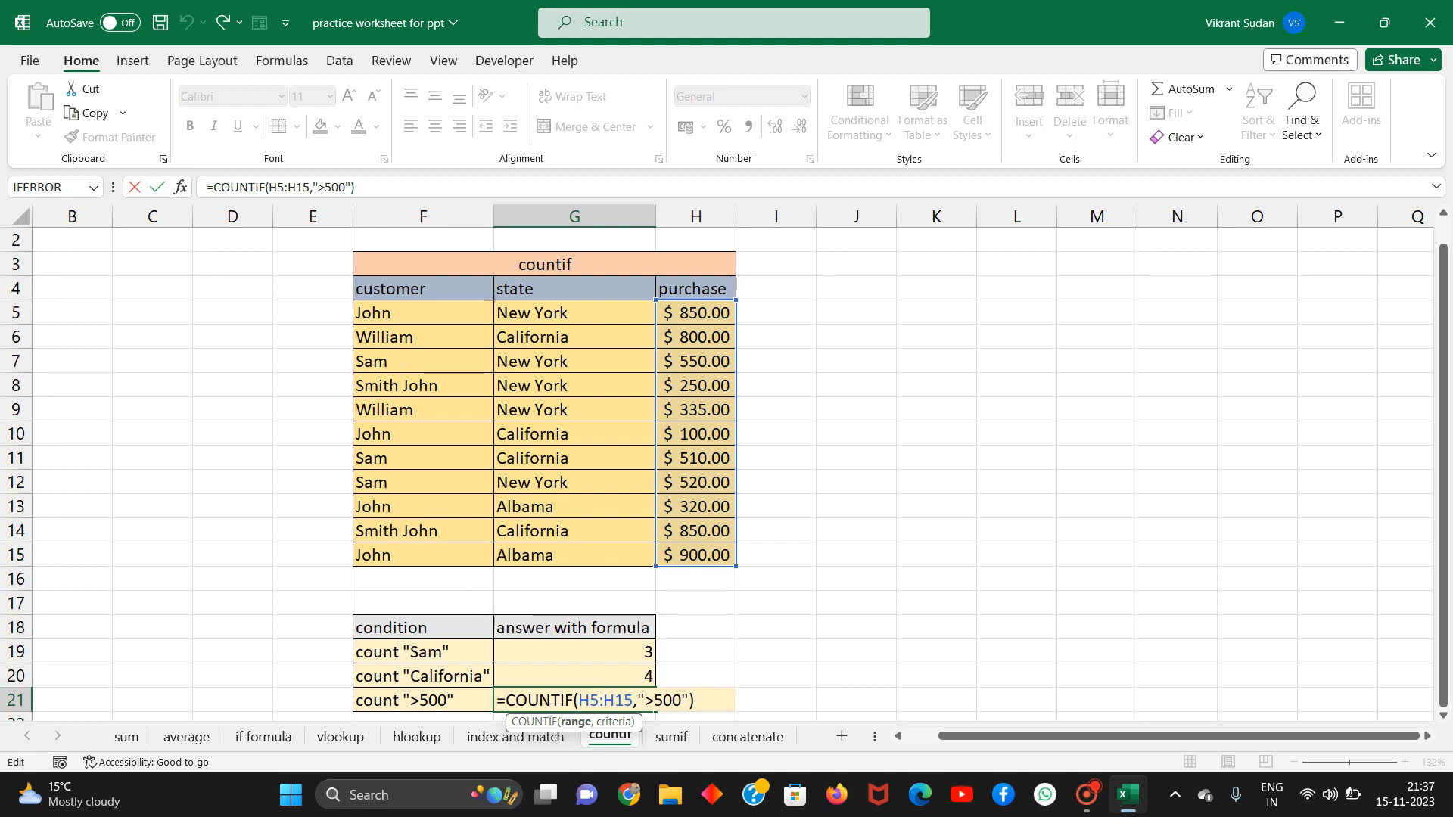
key(Return)
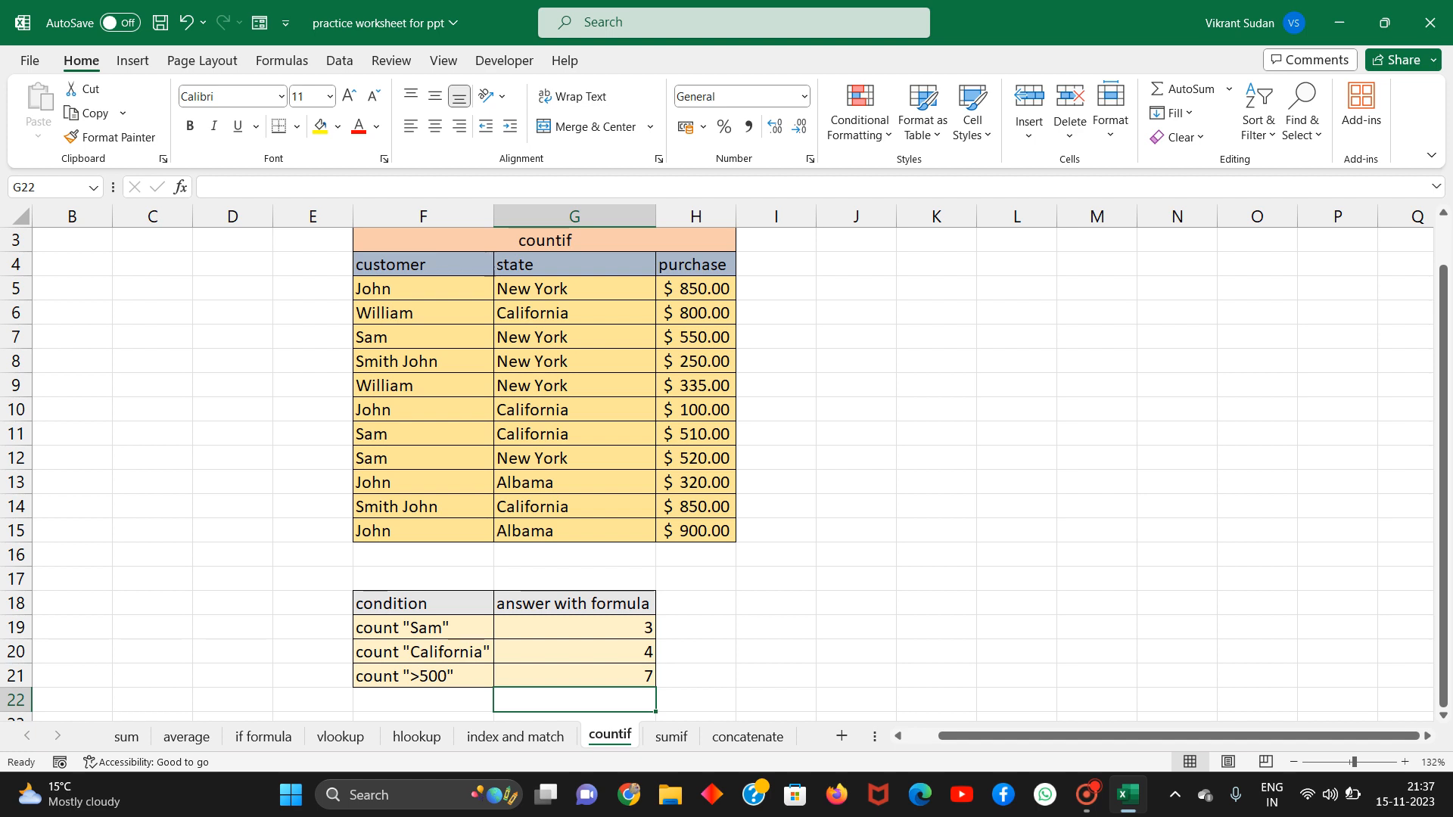
click(710, 293)
click(701, 313)
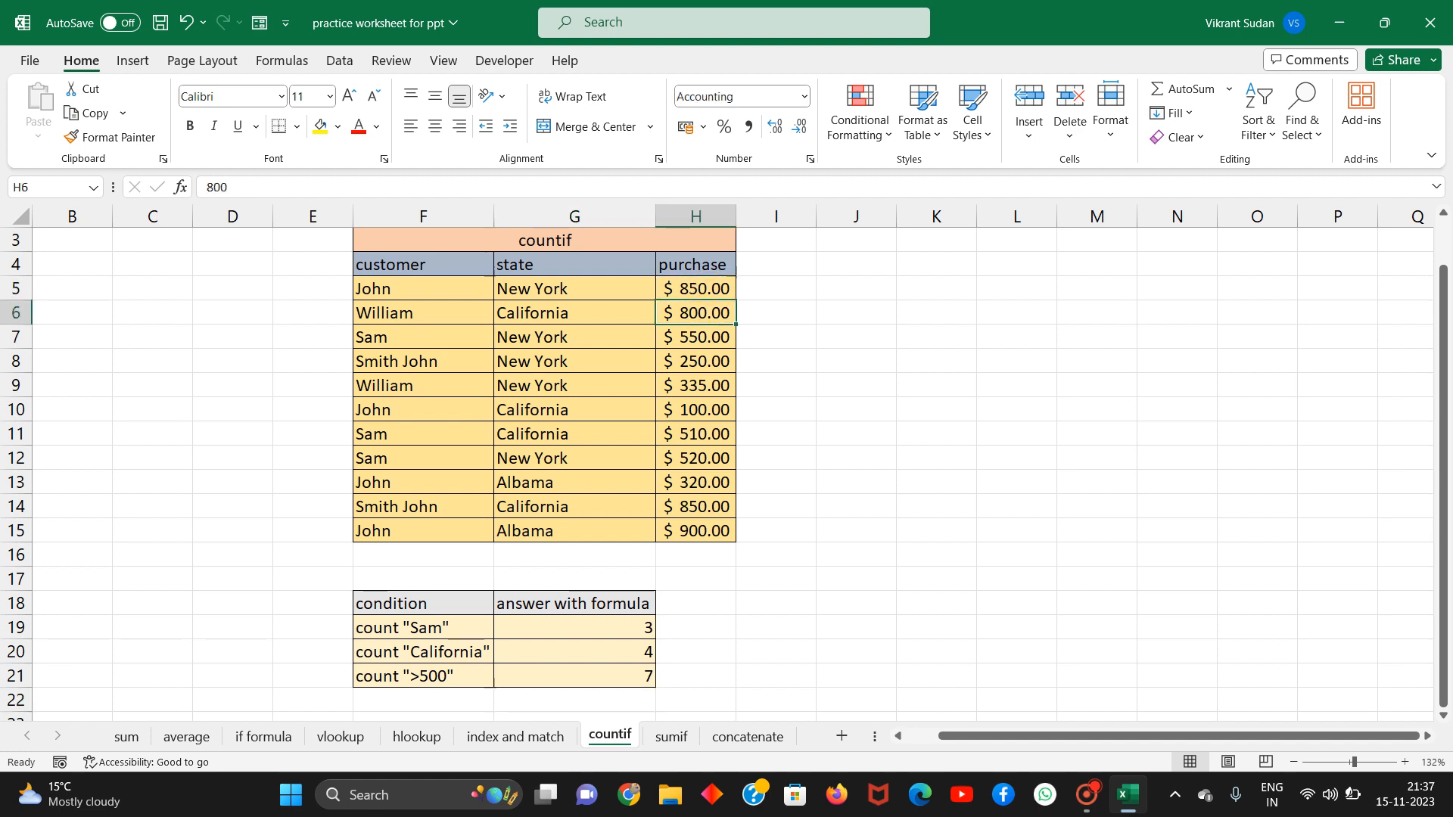
click(691, 331)
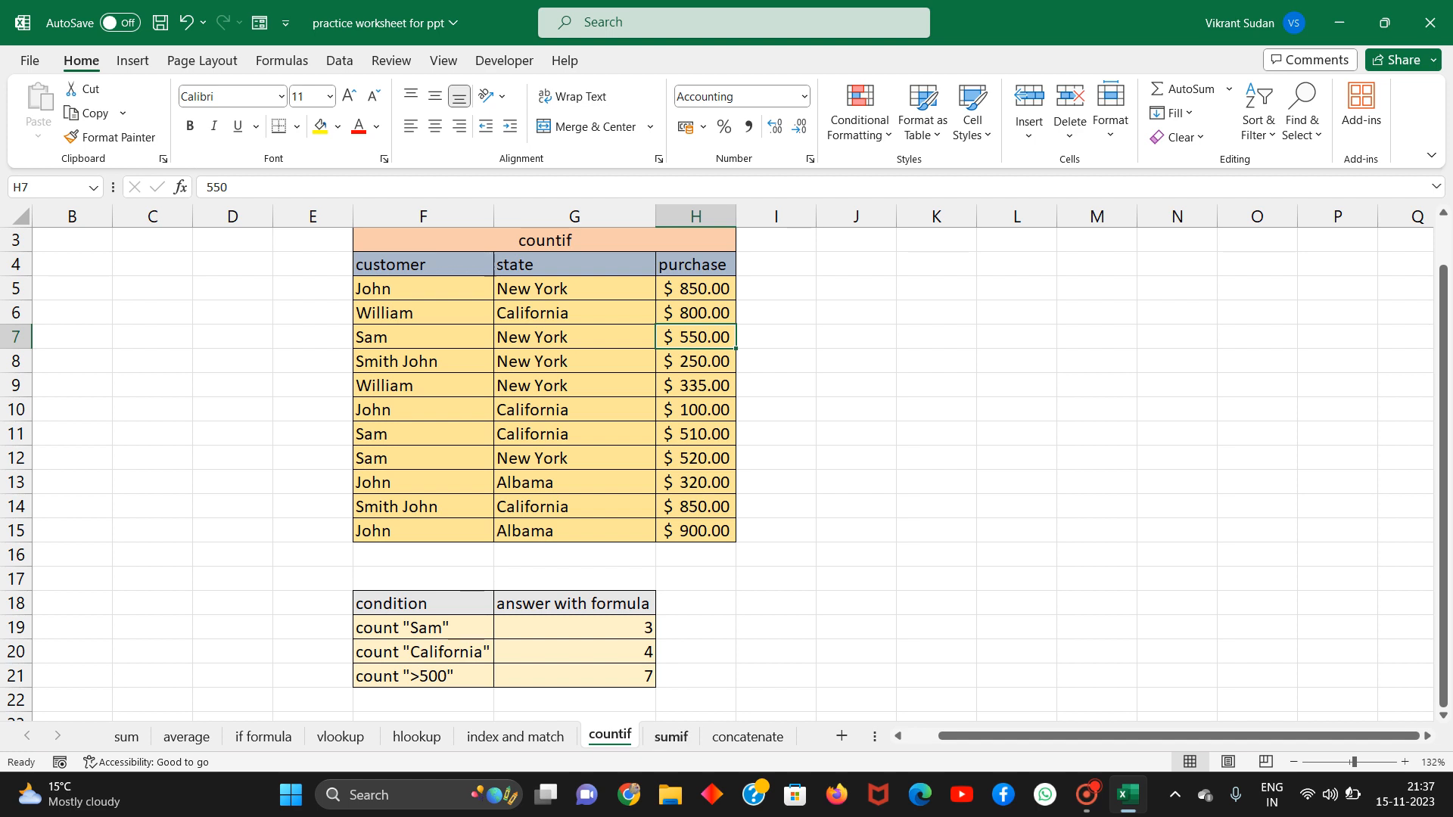
Open the sumif sheet and examine the black mint SUMIF formula in K8, including its flavour range and price sum range.
click(671, 737)
scroll(726, 461, up, 5)
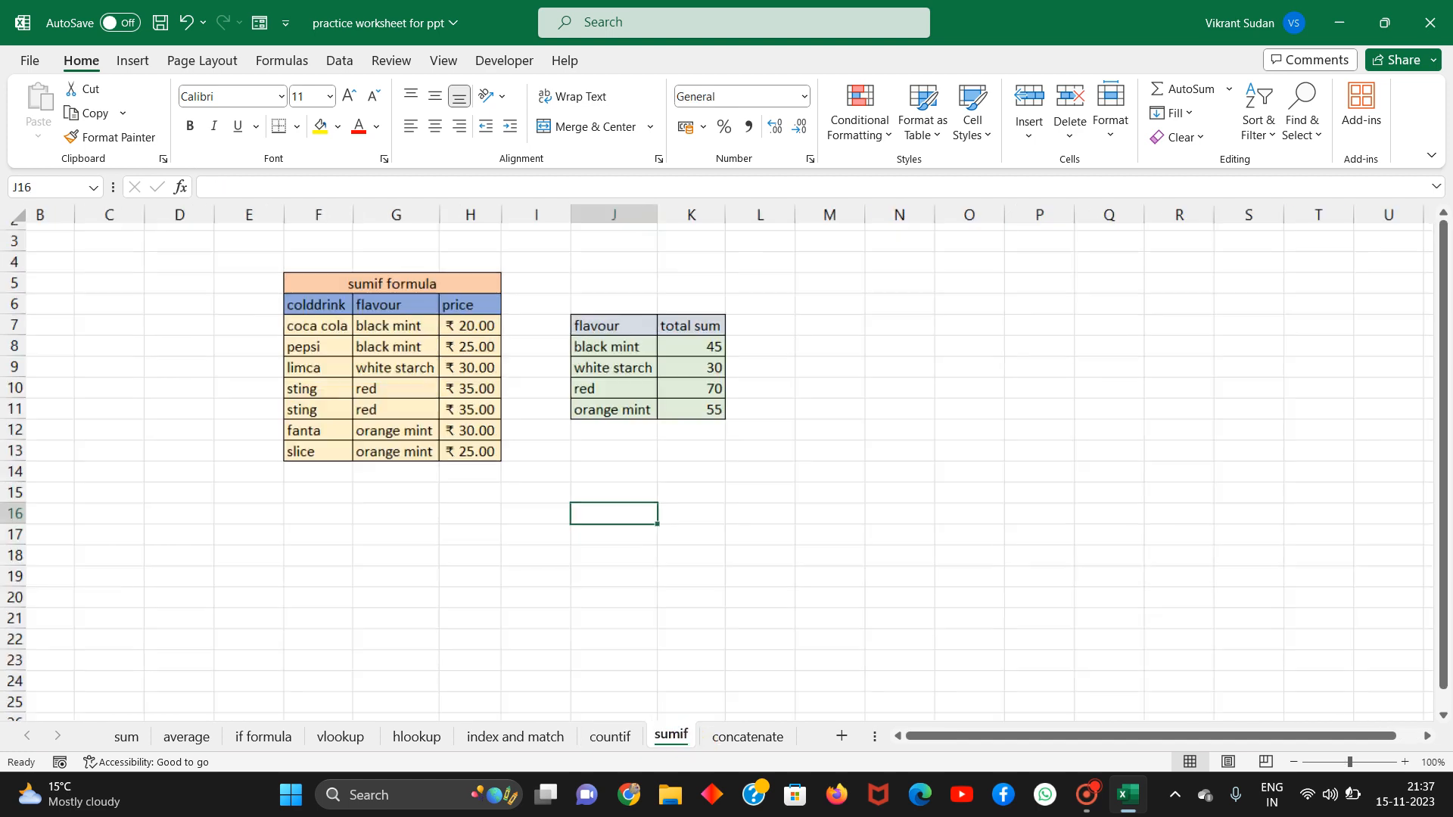
scroll(726, 462, up, 5)
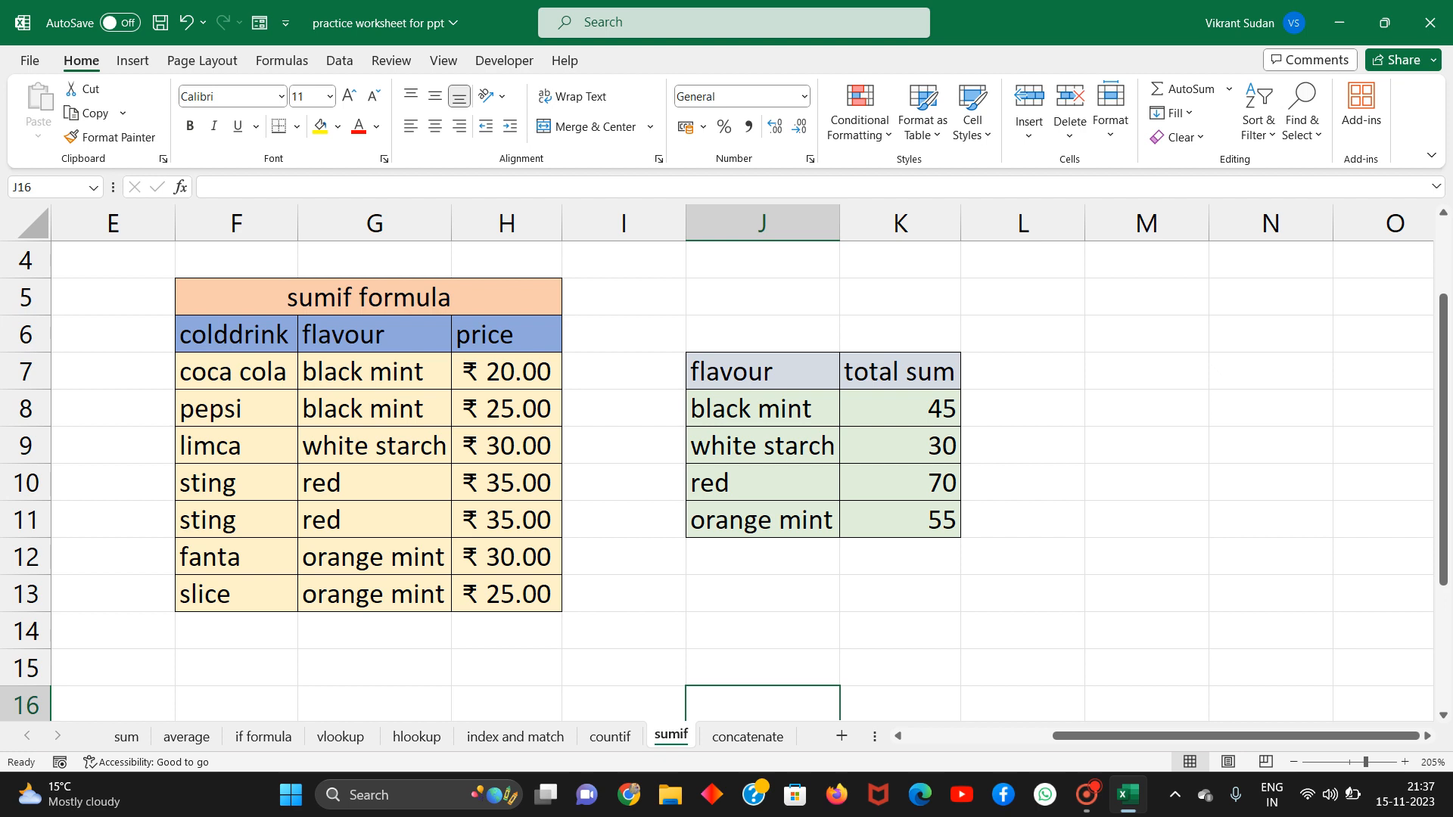
double_click(890, 408)
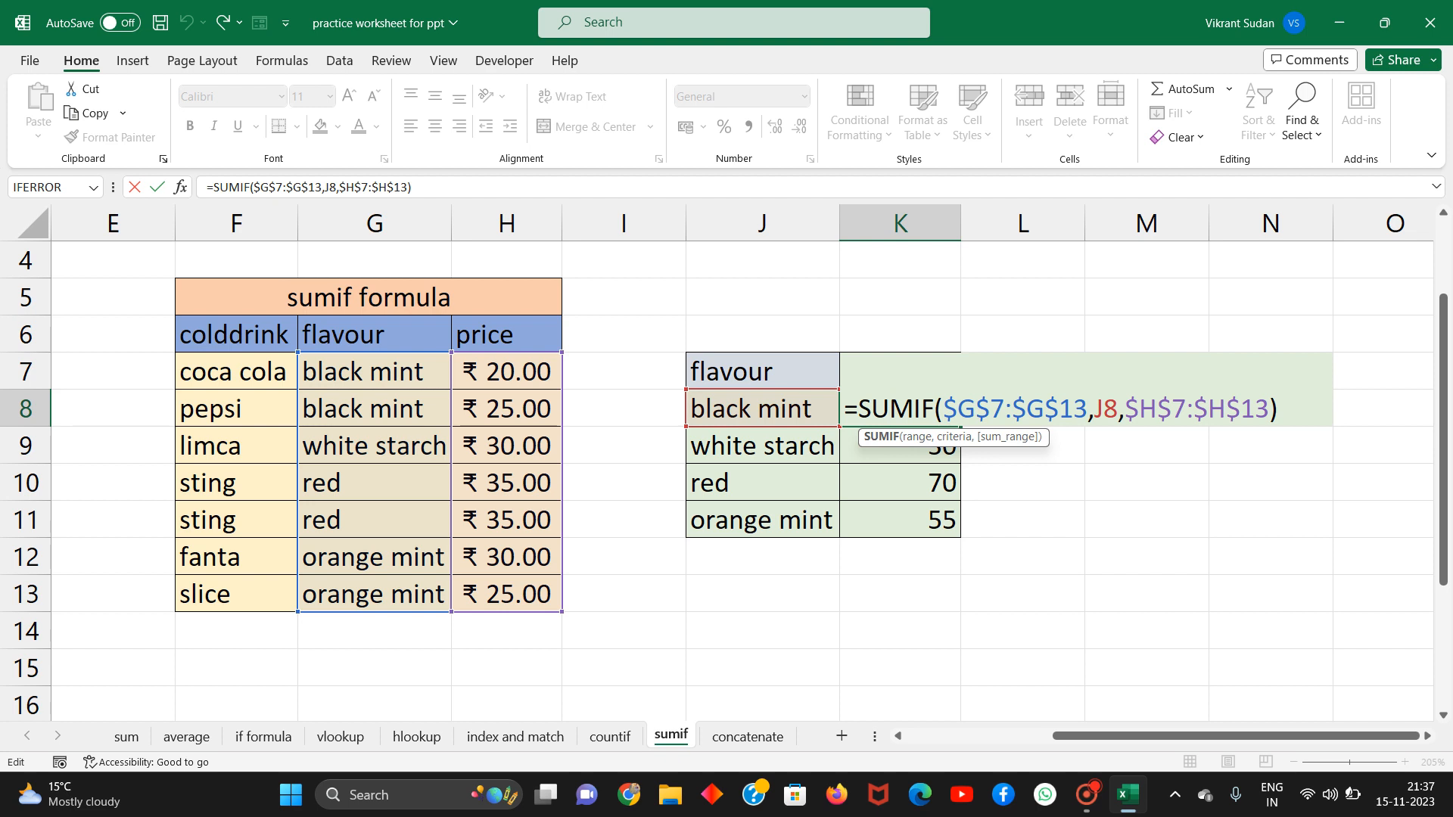
drag(961, 409, 1088, 409)
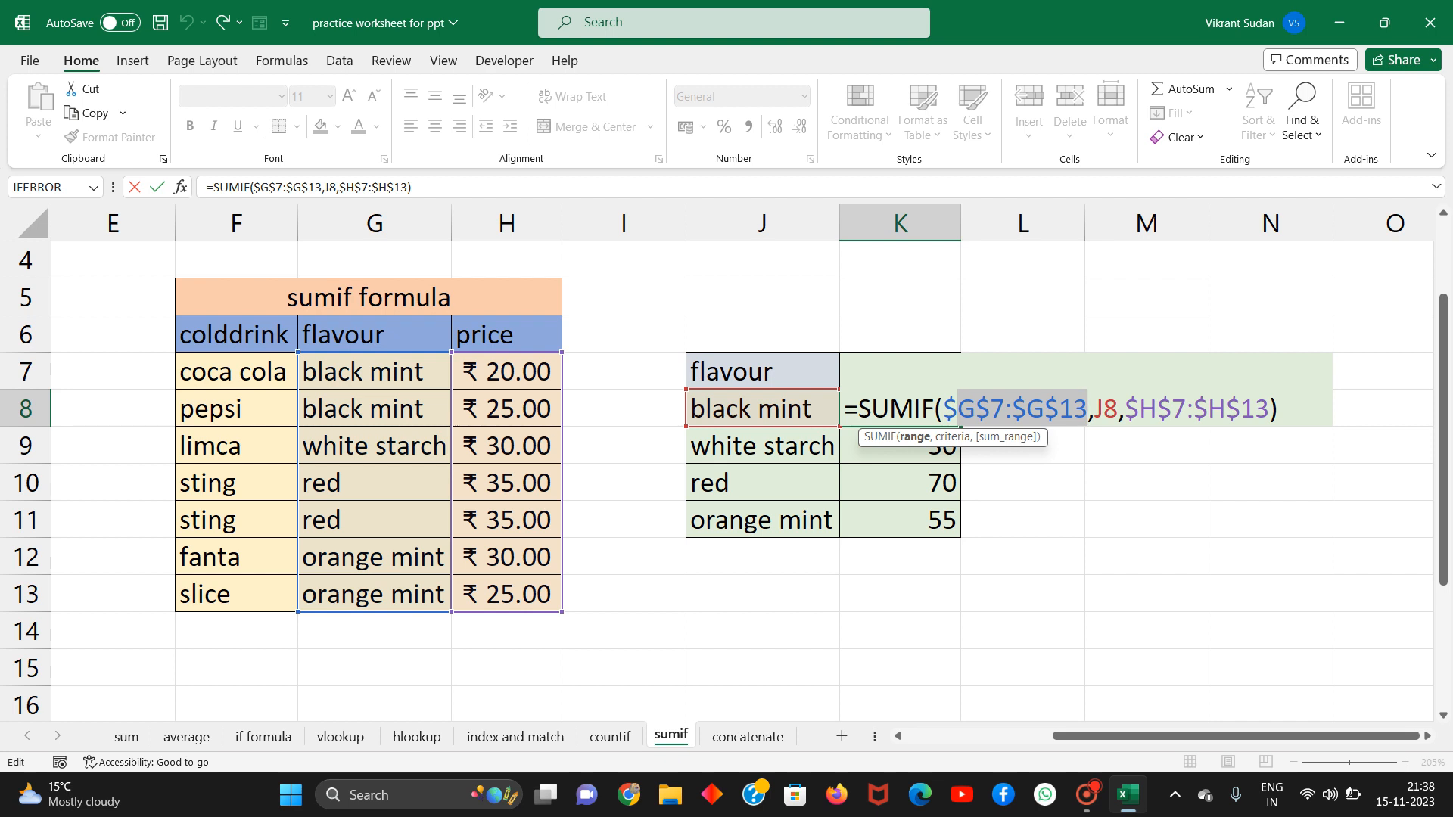
drag(1125, 409, 1269, 409)
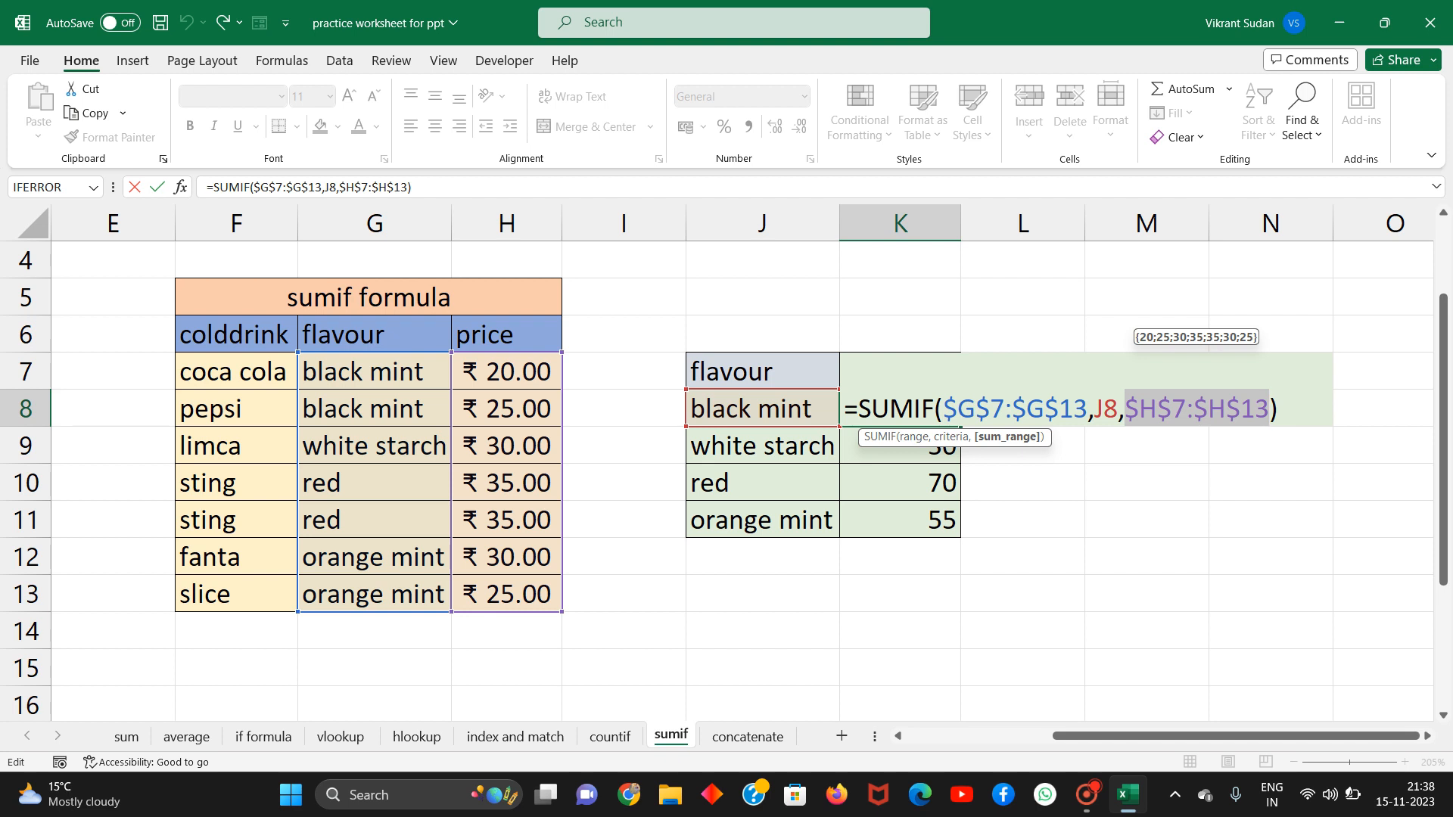
key(Return)
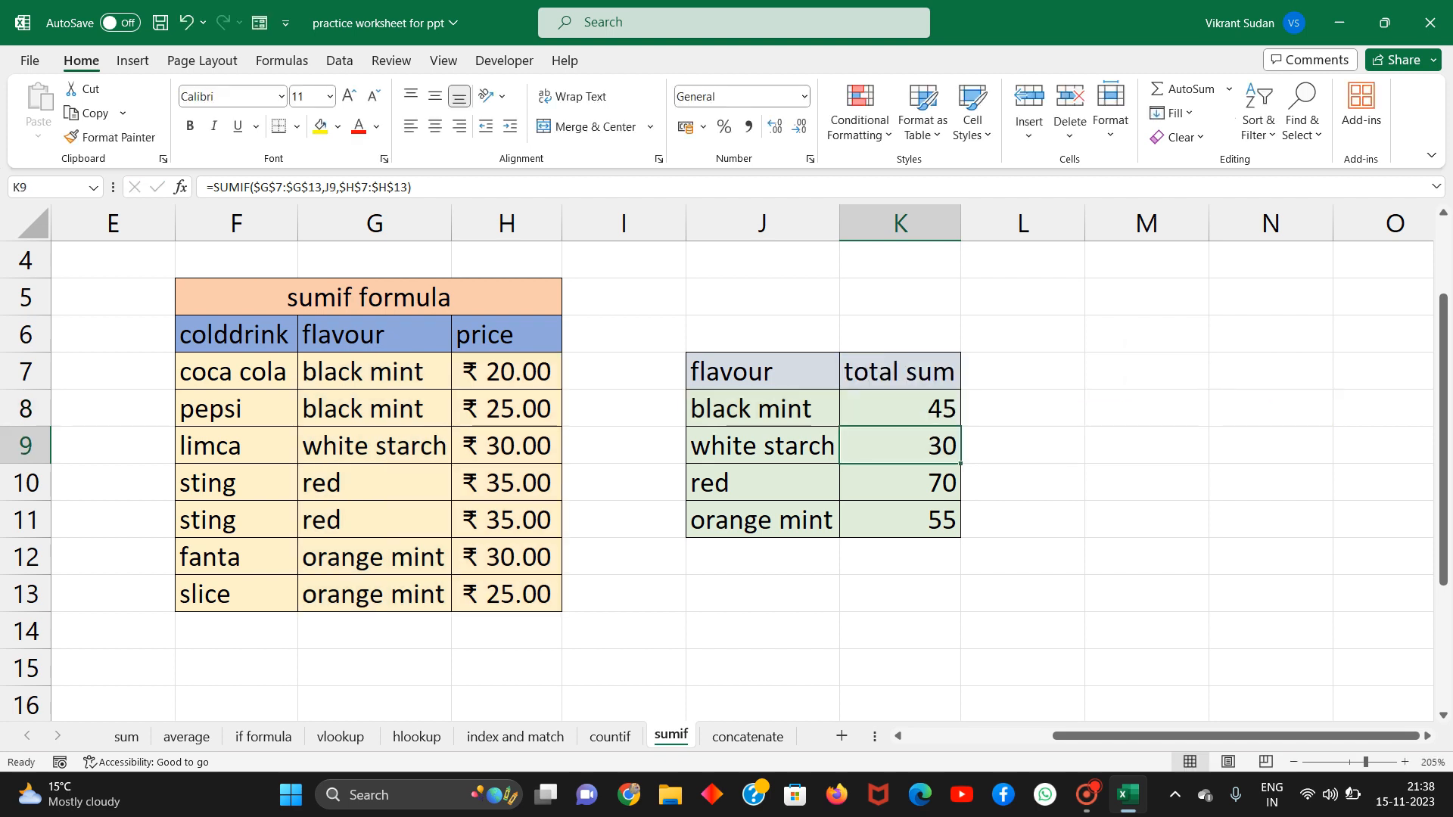
Examine the white starch SUMIF formula in K9 and its range $G$7:$G$13, leaving it as is and the Help pane closed.
click(894, 409)
double_click(912, 449)
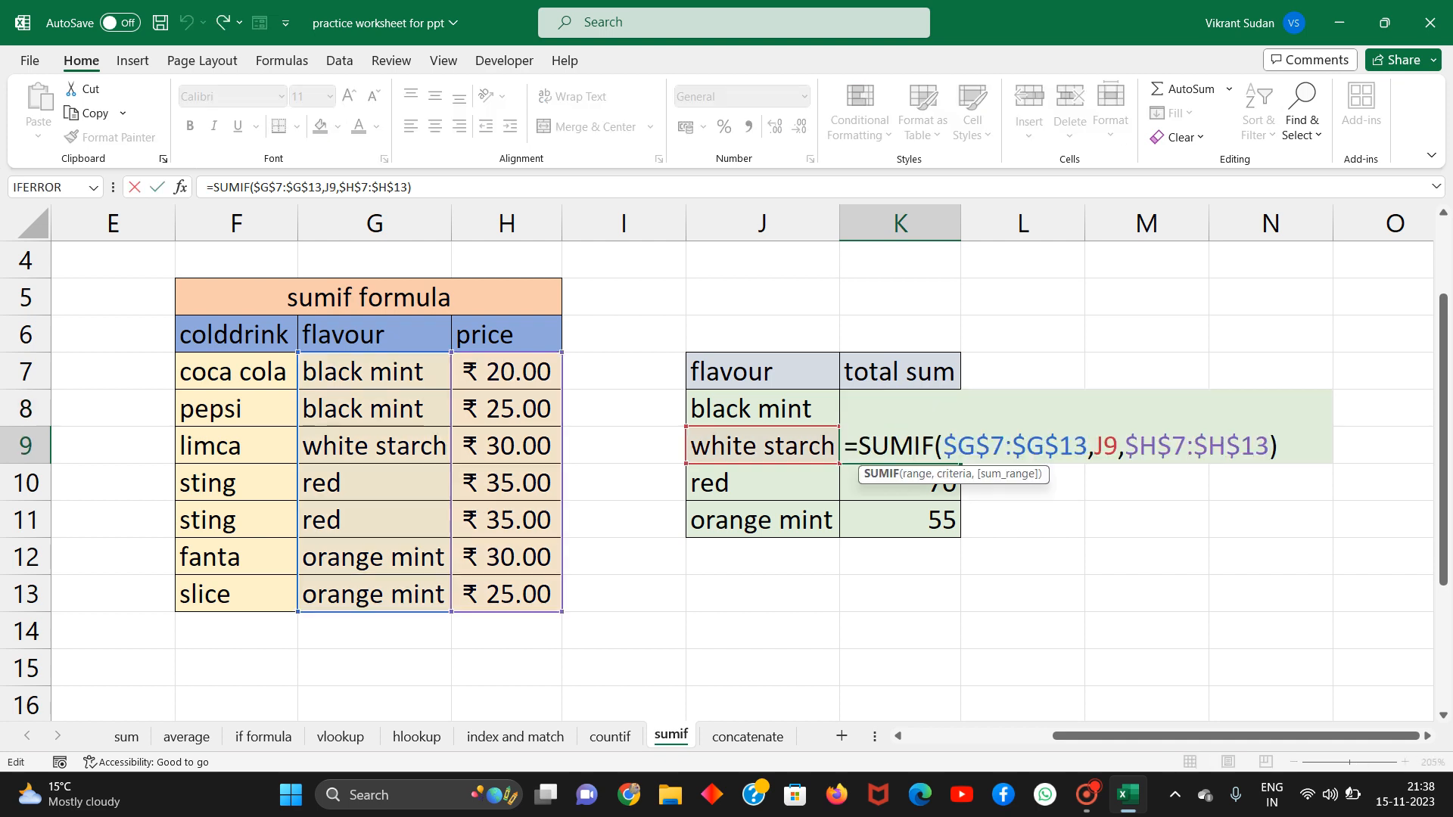
click(946, 446)
drag(946, 445, 1088, 446)
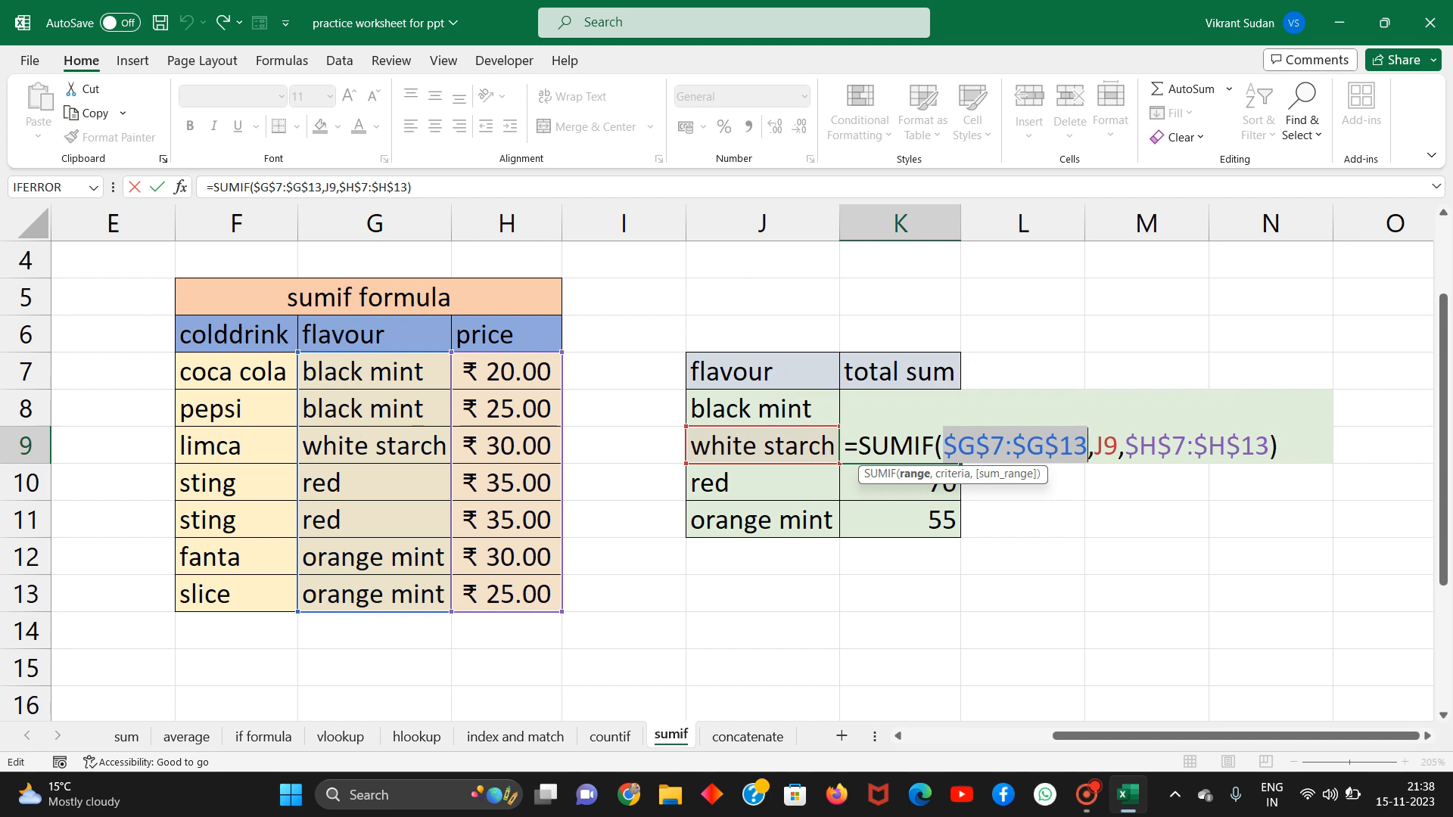
key(F1)
key(Escape)
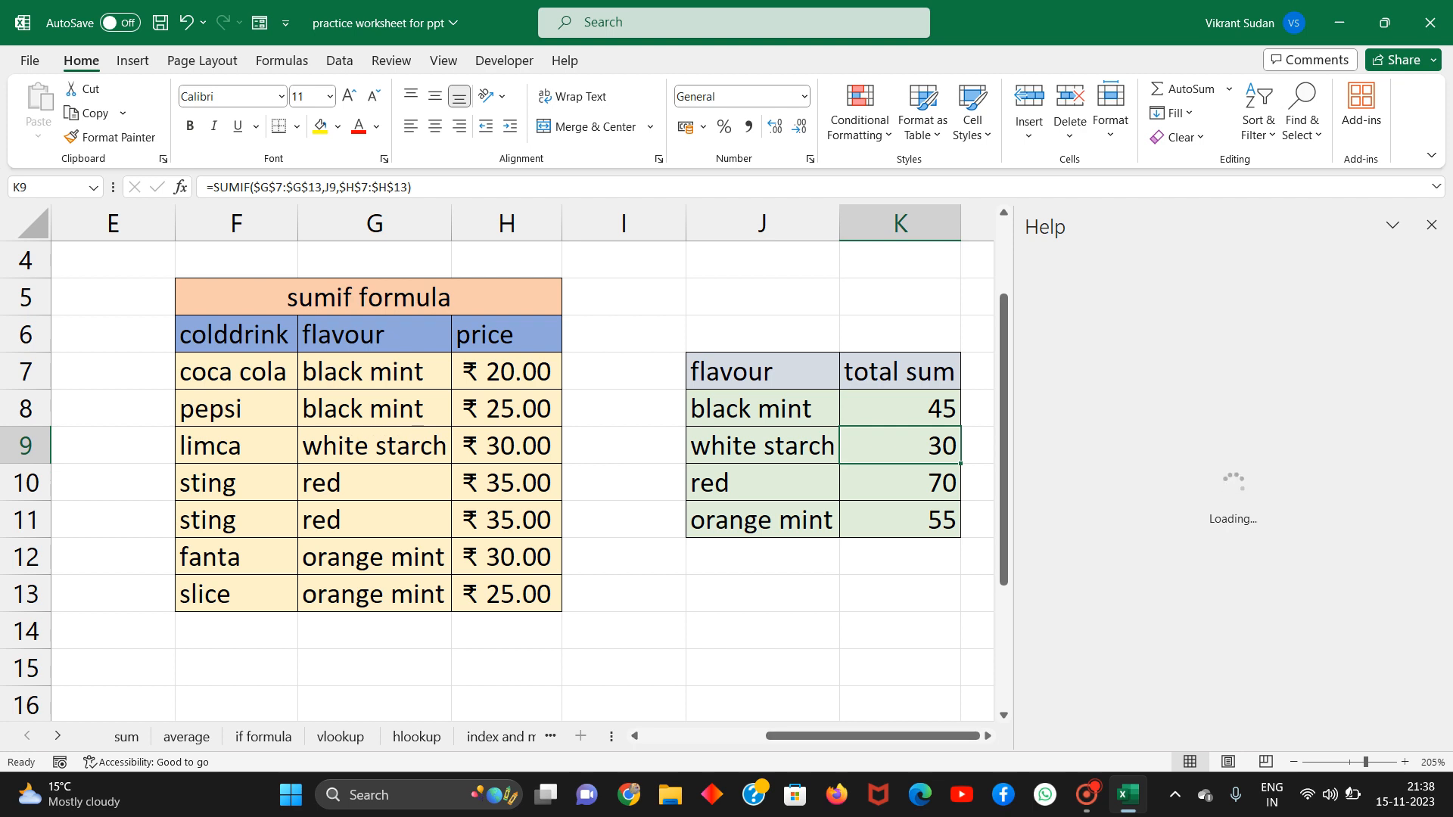
click(1431, 225)
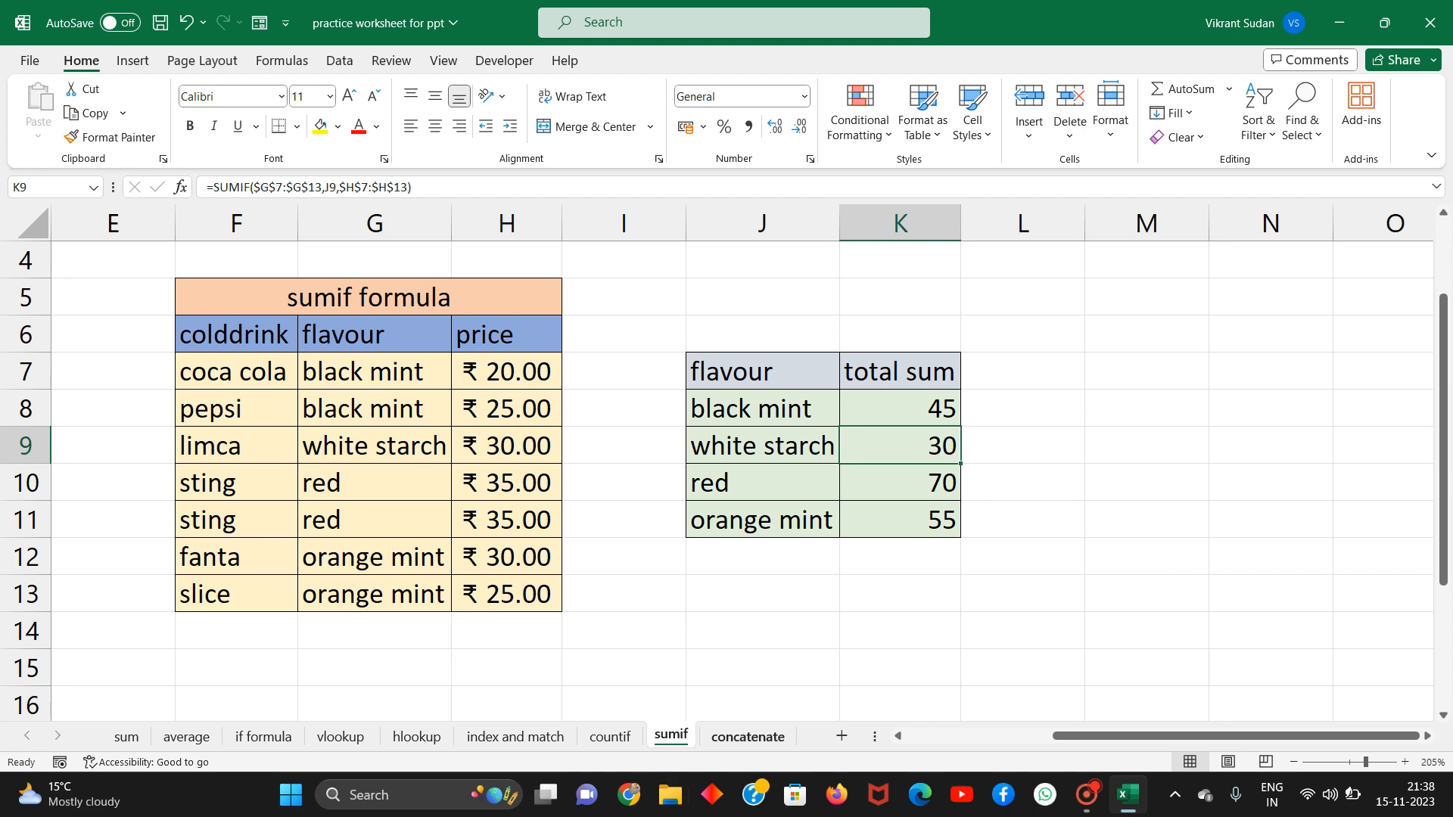
click(748, 736)
ctrl+scroll(454, 363, up, 6)
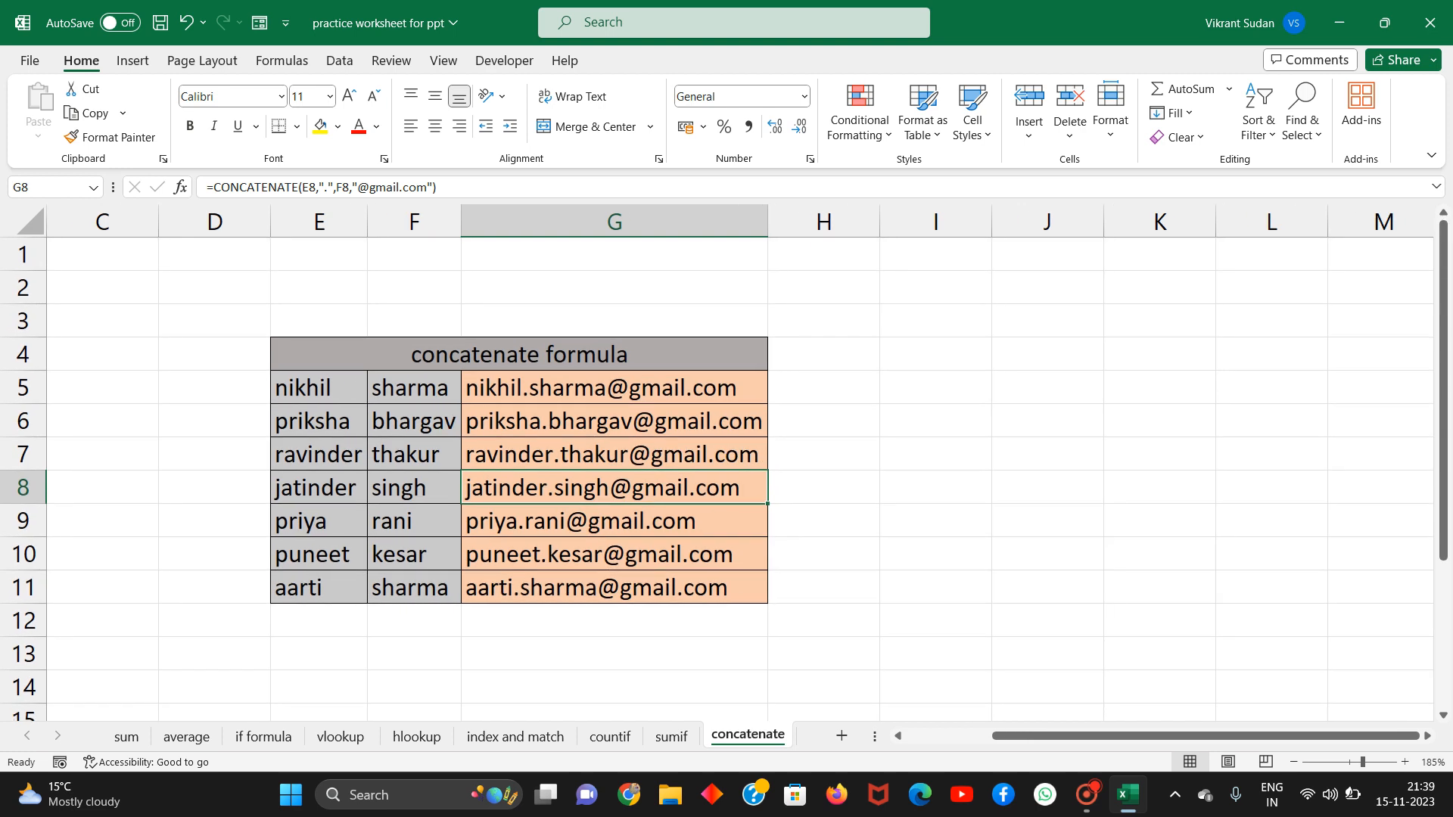
click(310, 390)
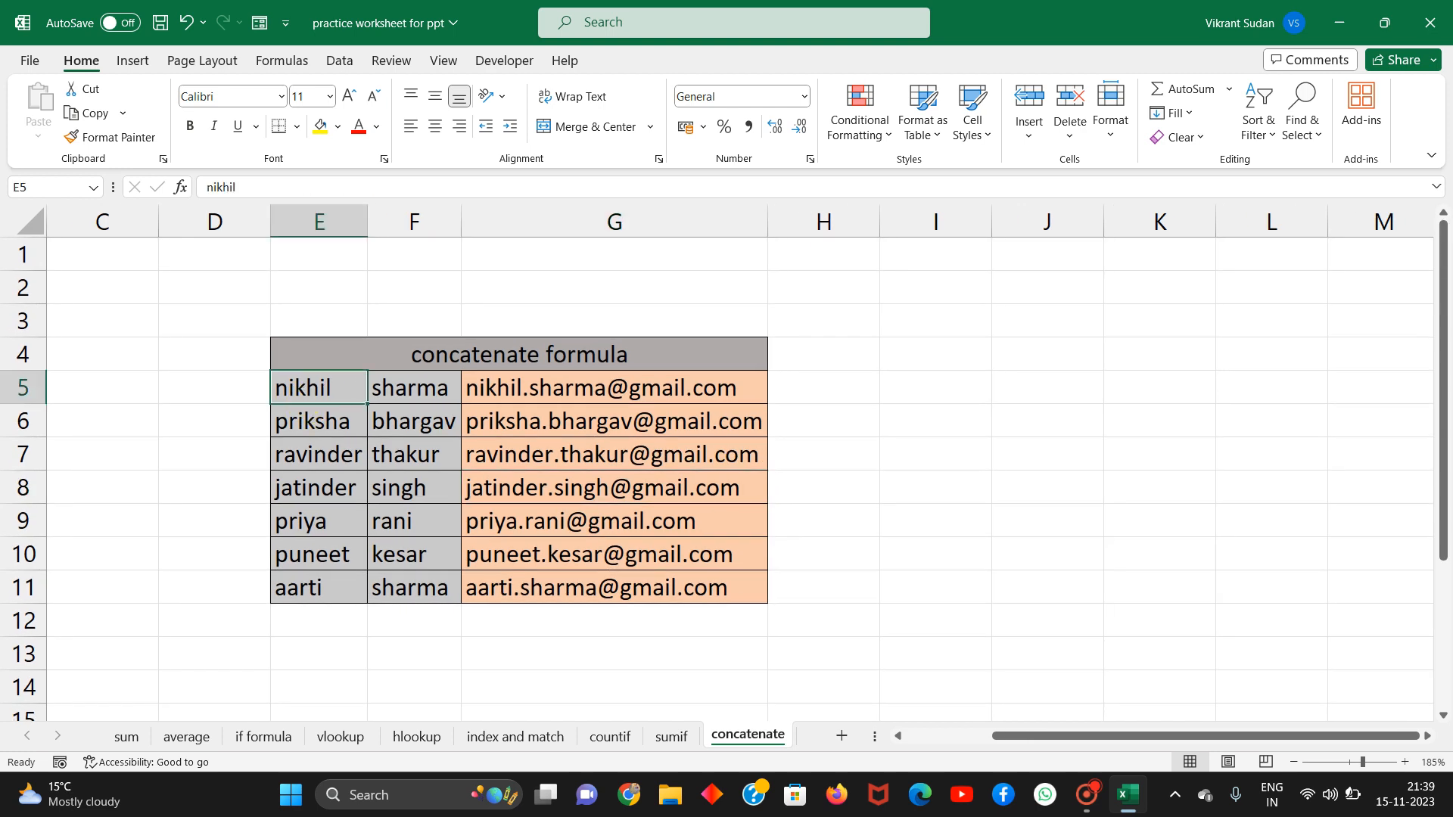
click(406, 392)
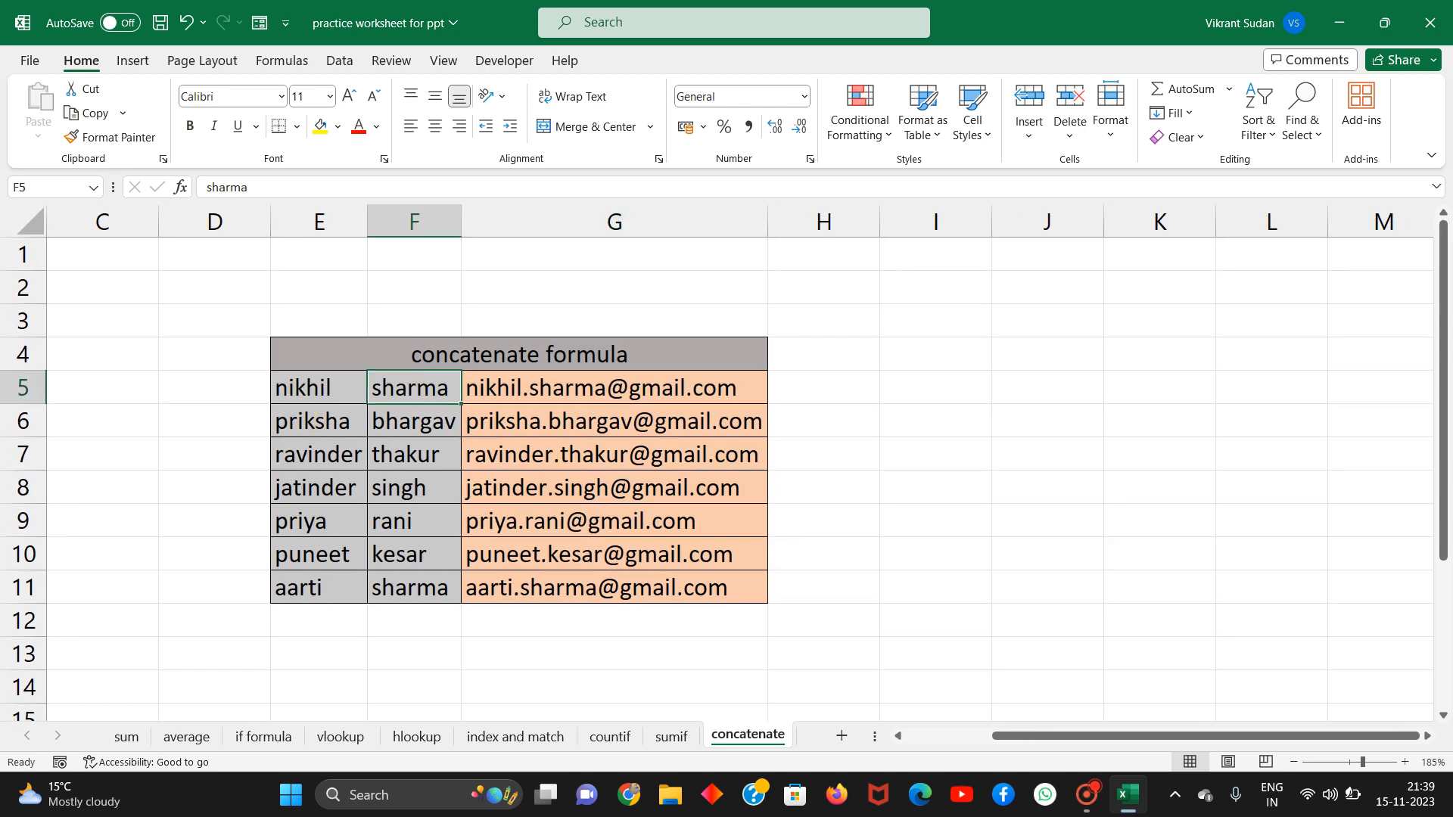
click(552, 386)
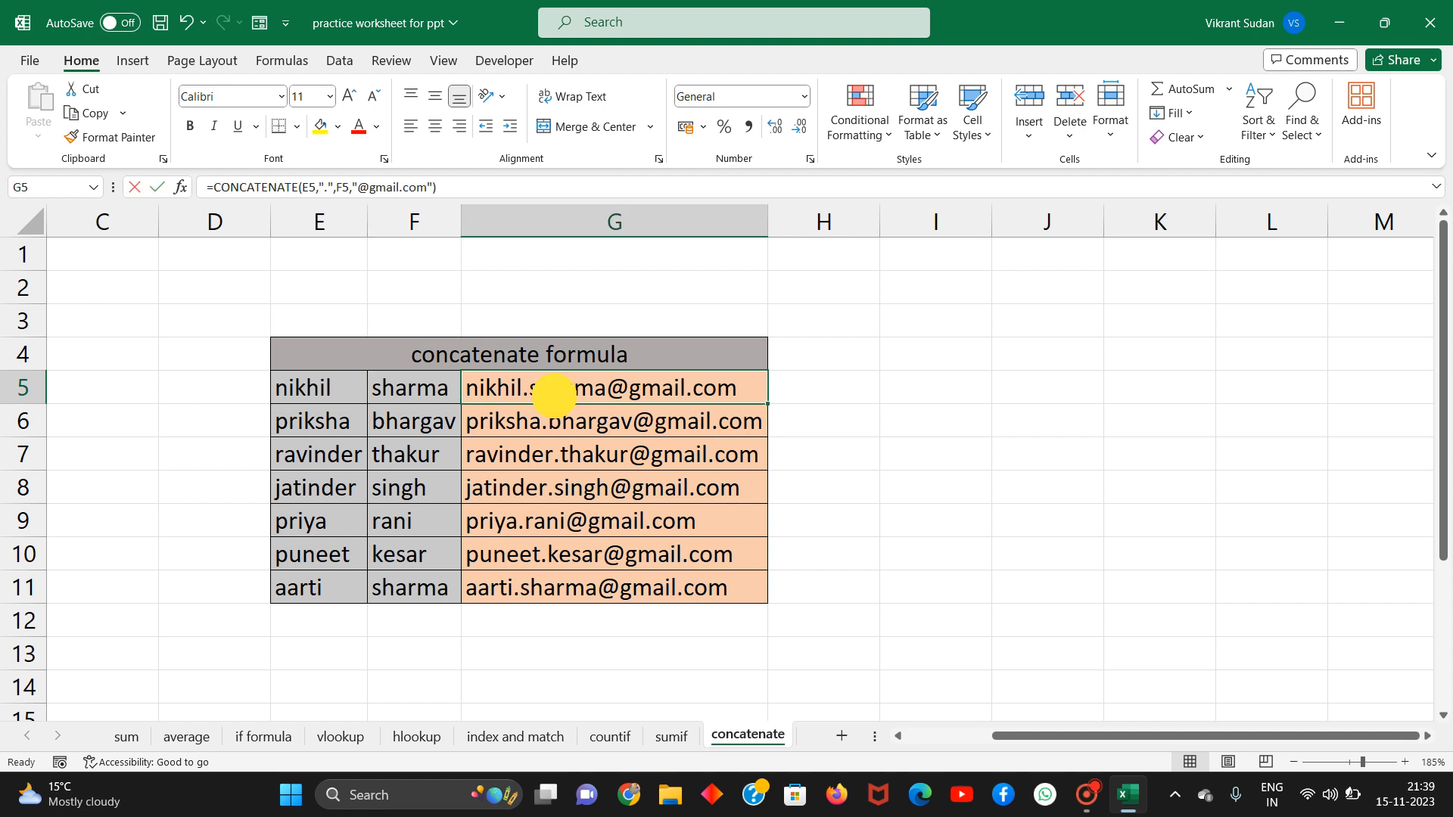
double_click(554, 388)
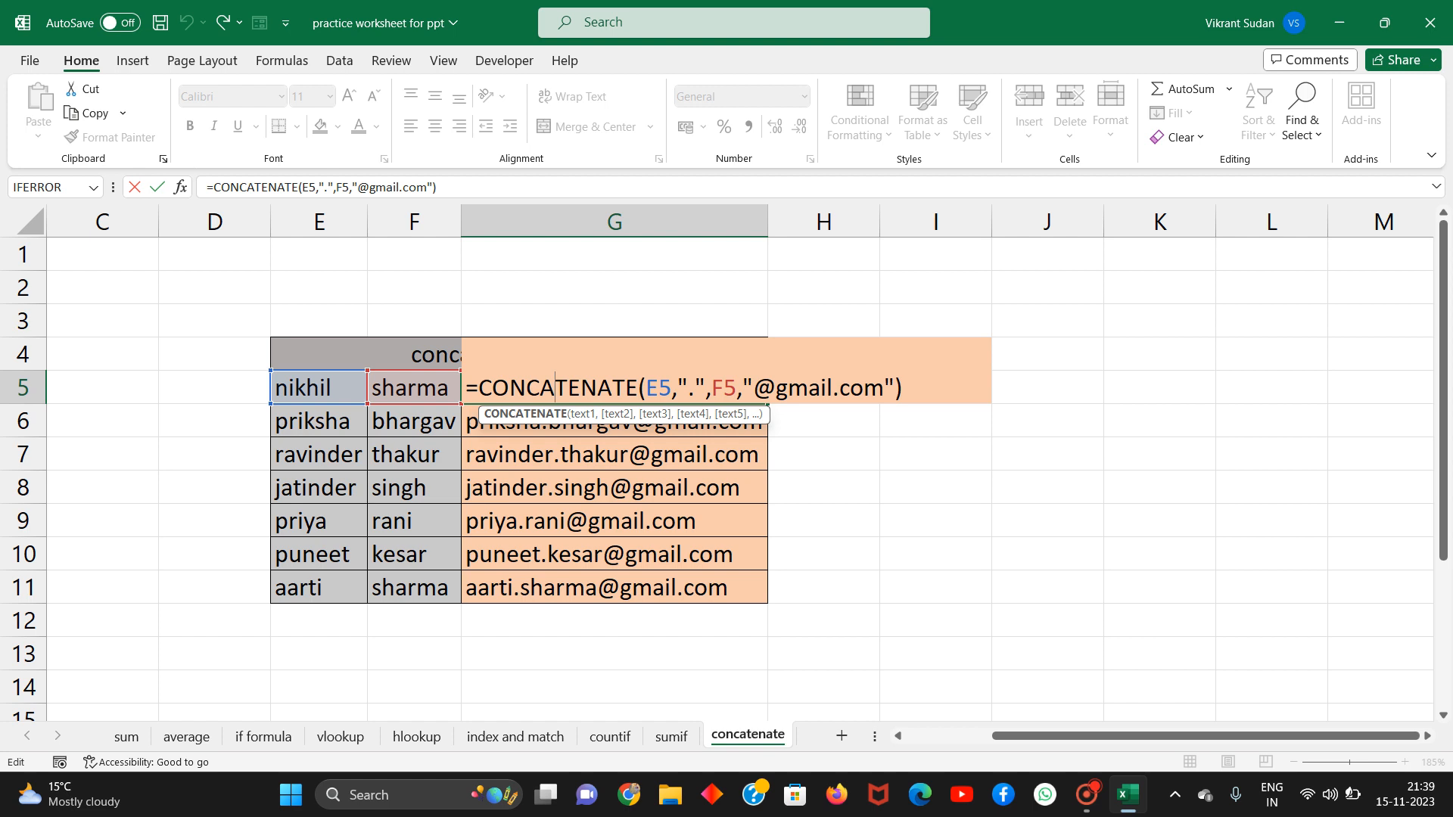
drag(753, 389, 881, 395)
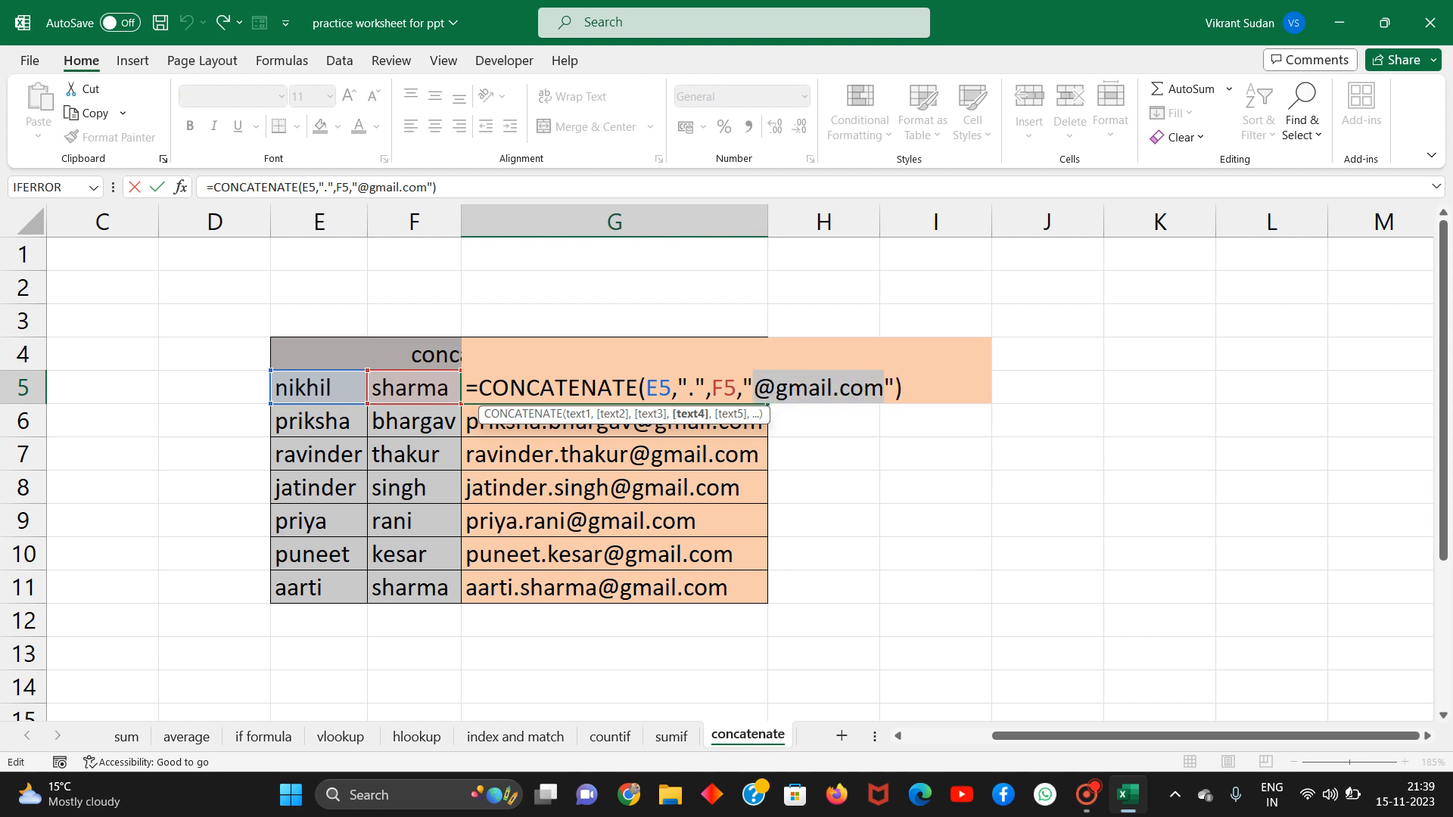
click(828, 388)
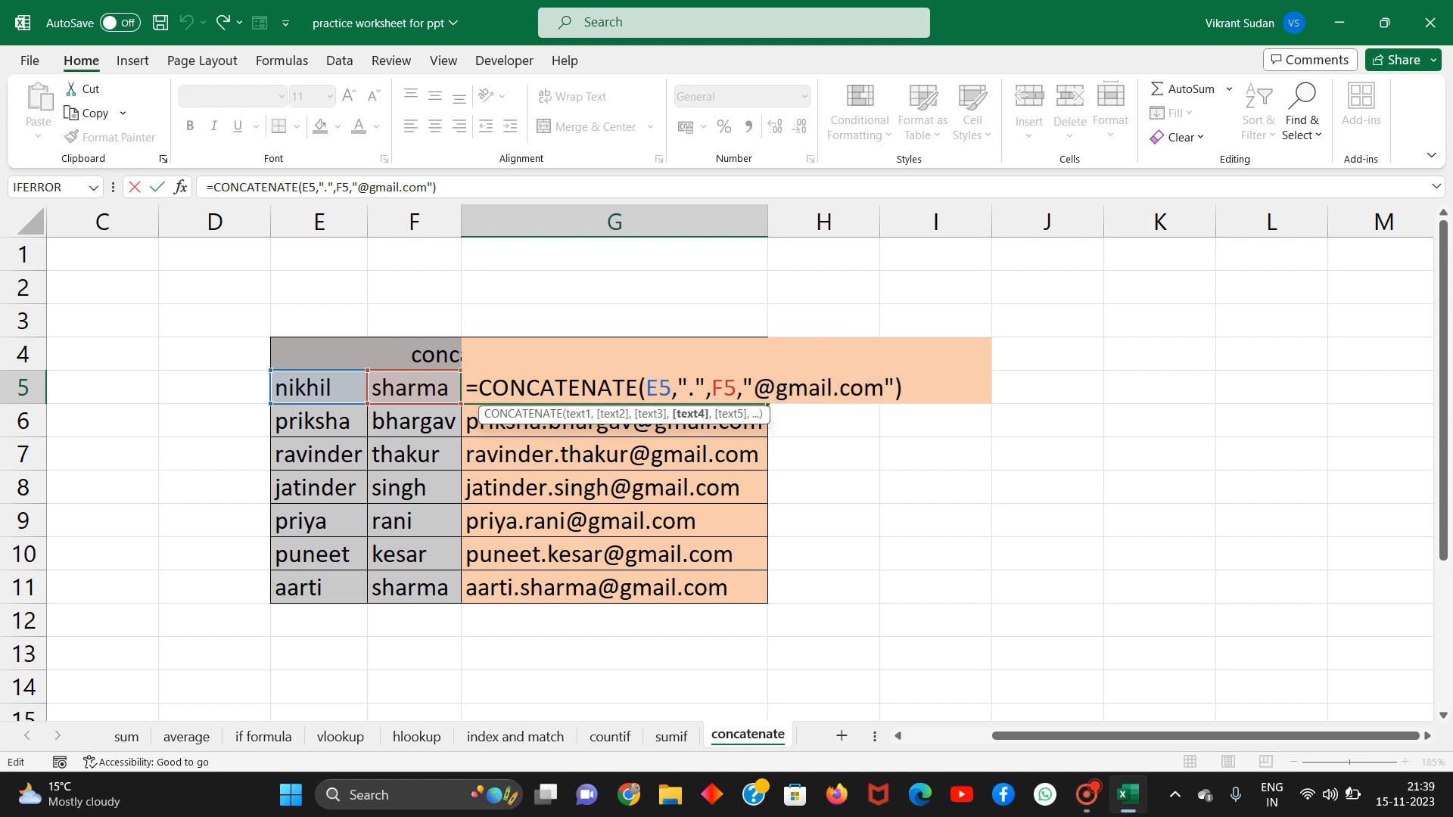
click(652, 497)
double_click(652, 497)
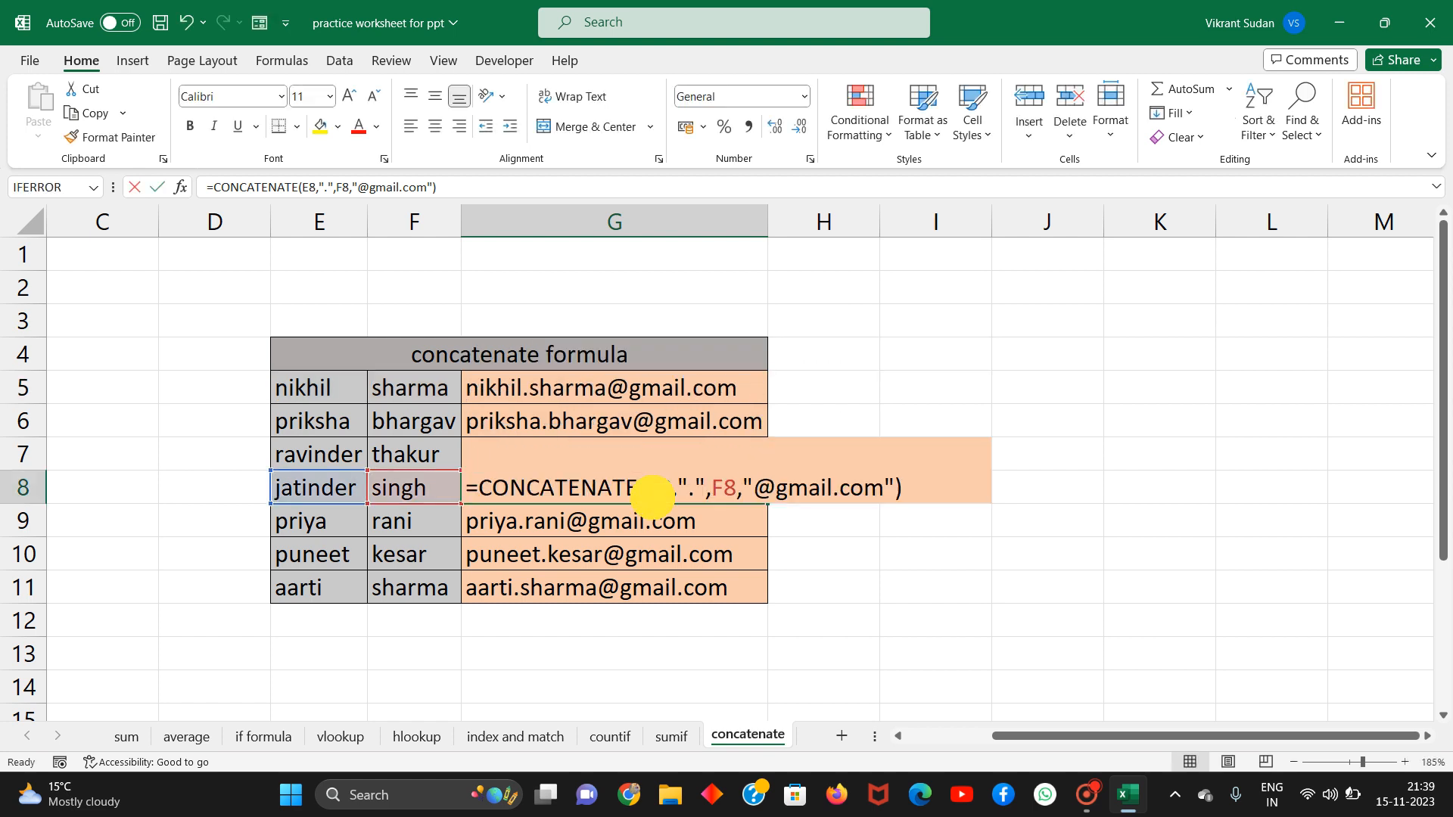
click(837, 489)
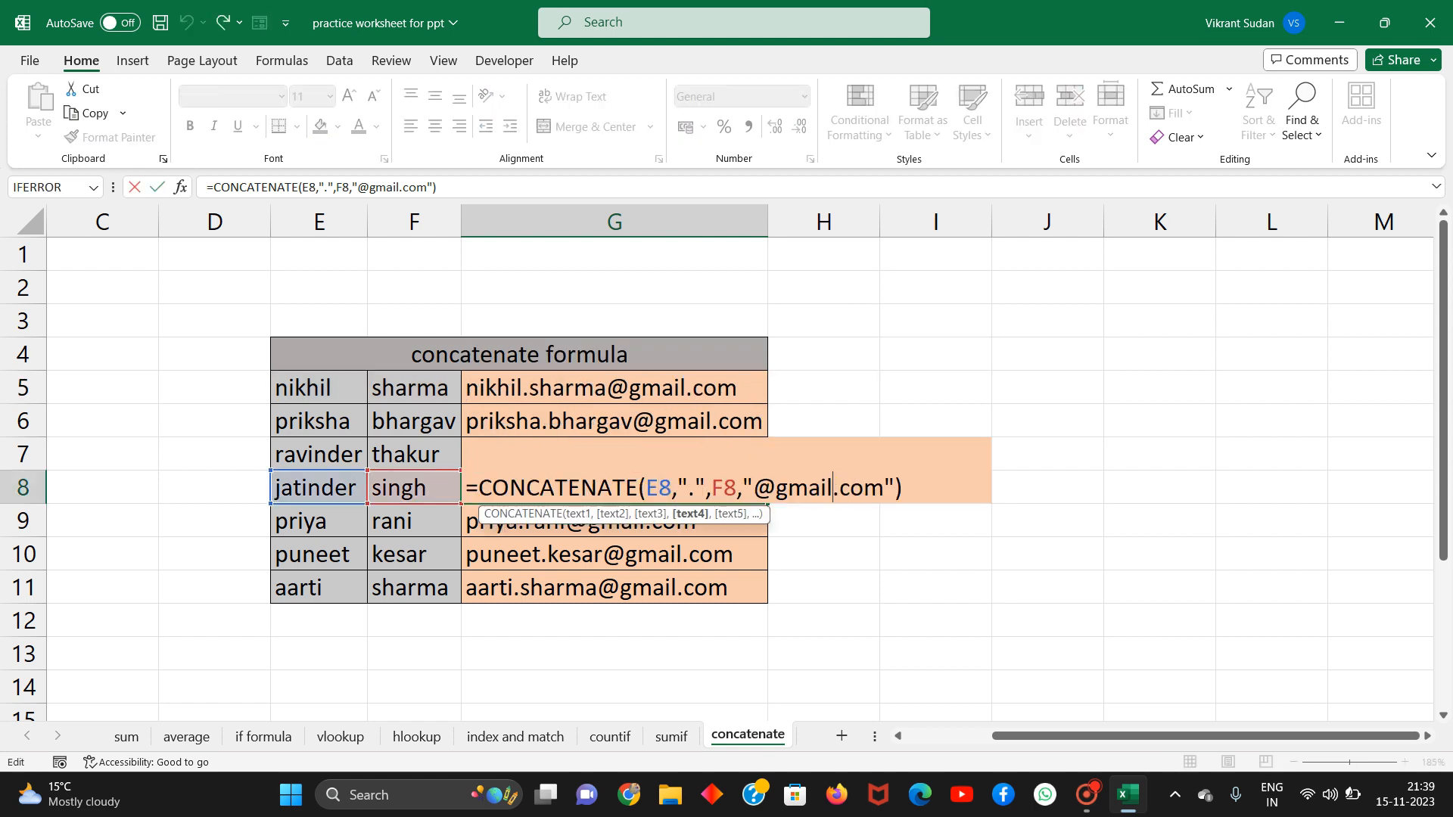
key(BackSpace)
key(BackSpace)
key(BackSpace)
key(BackSpace)
key(BackSpace)
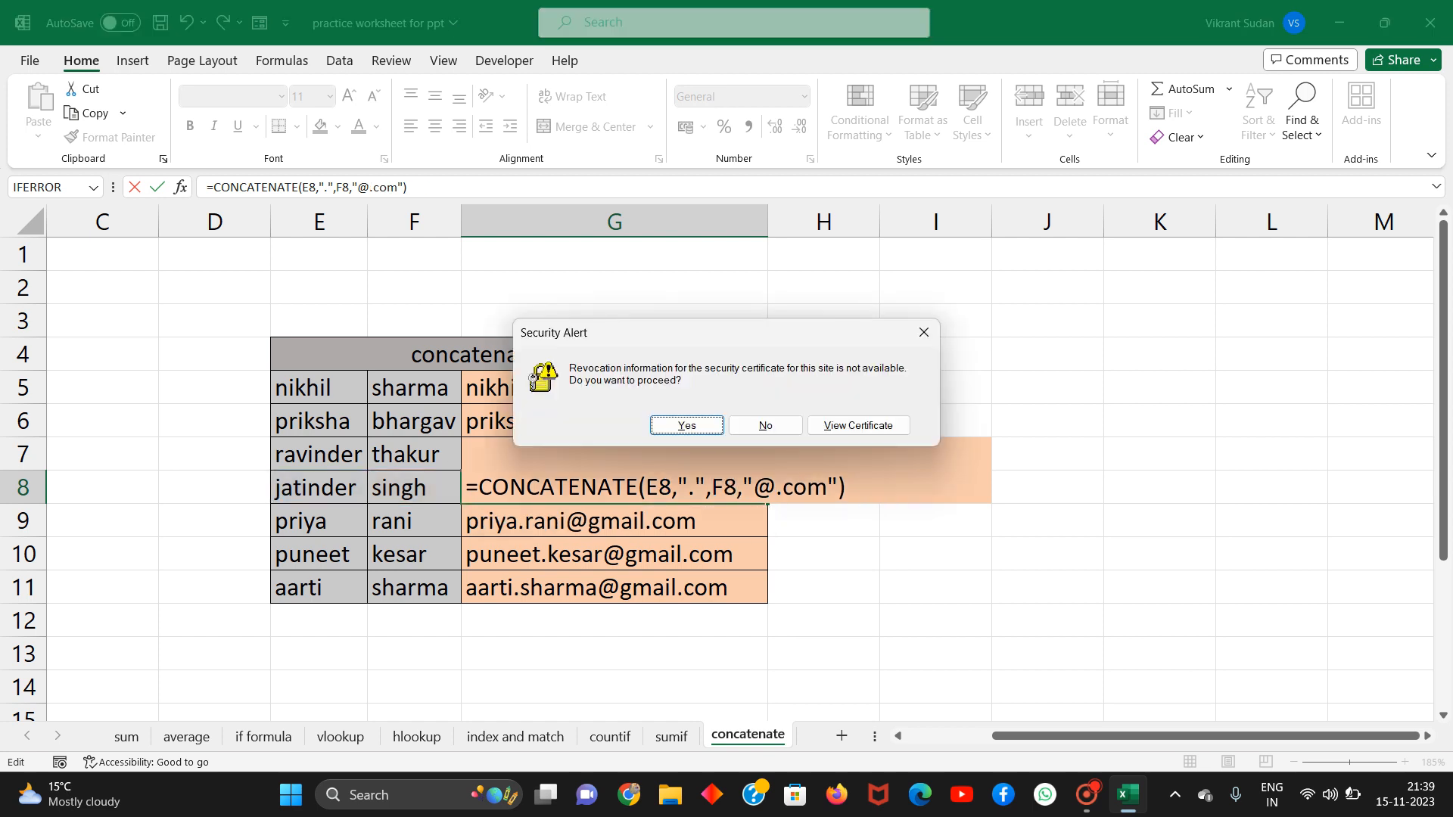
click(923, 332)
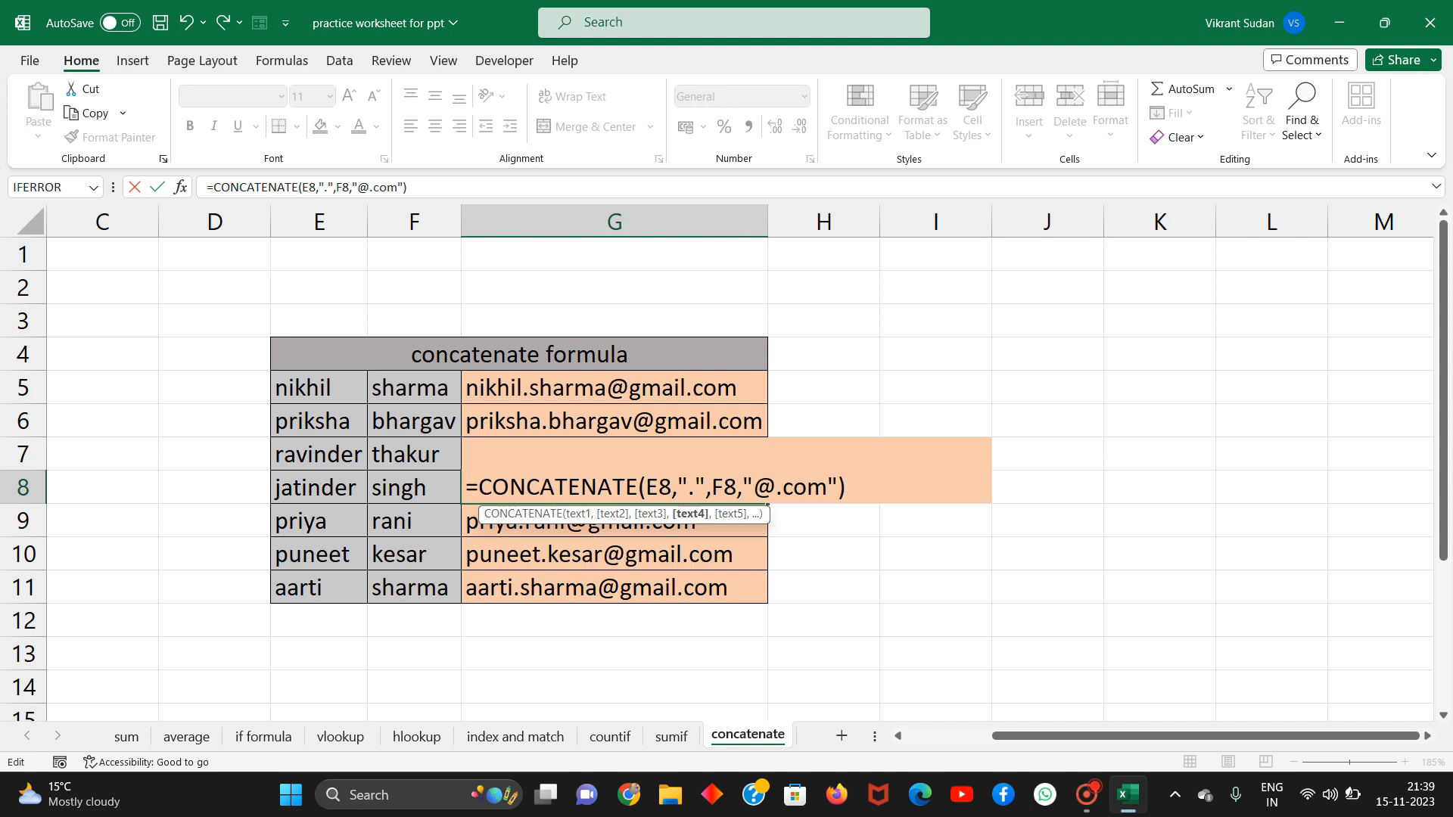
text(ou)
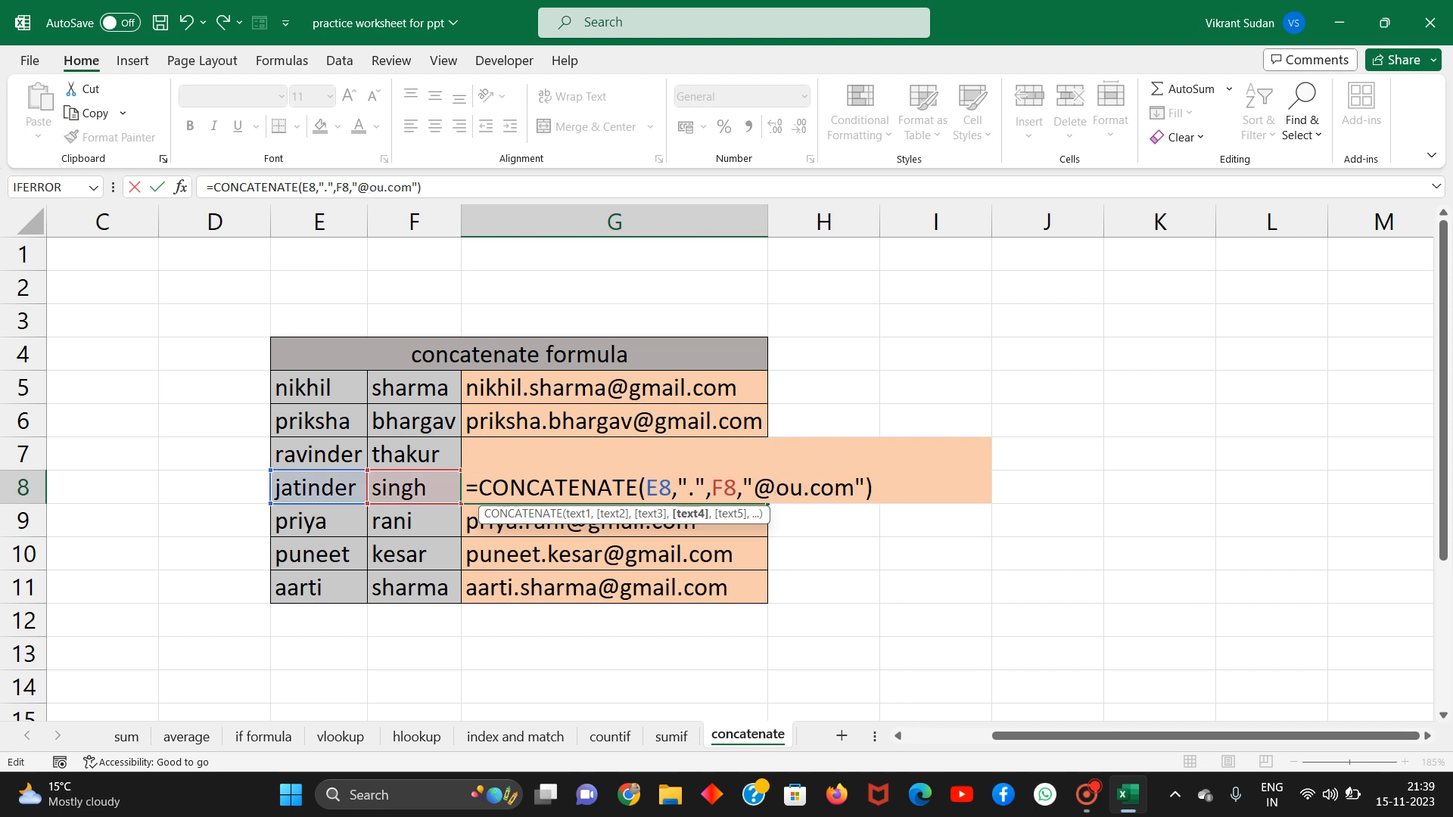
text(tlook)
key(Return)
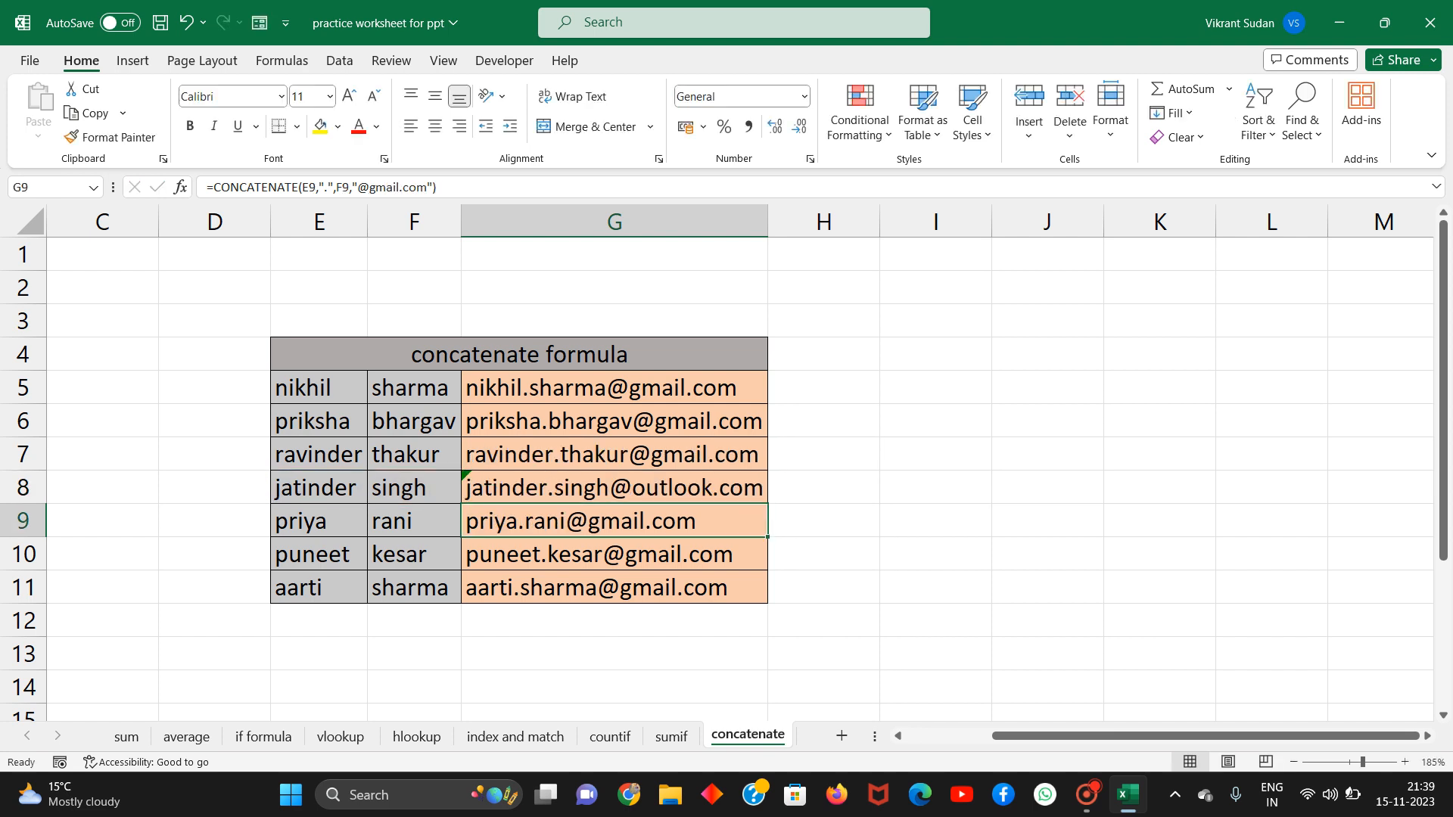
click(616, 609)
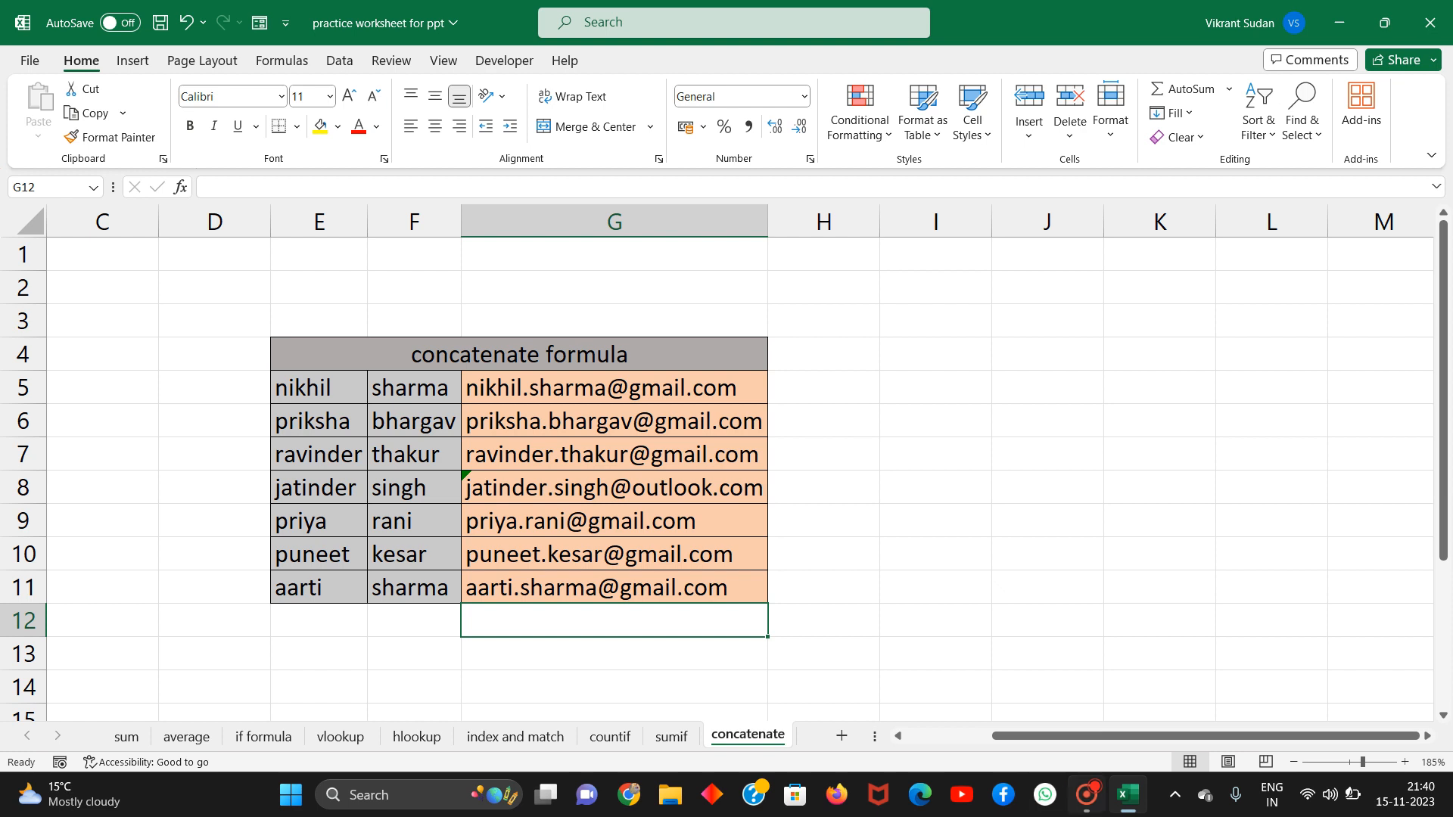
click(1127, 797)
click(1082, 793)
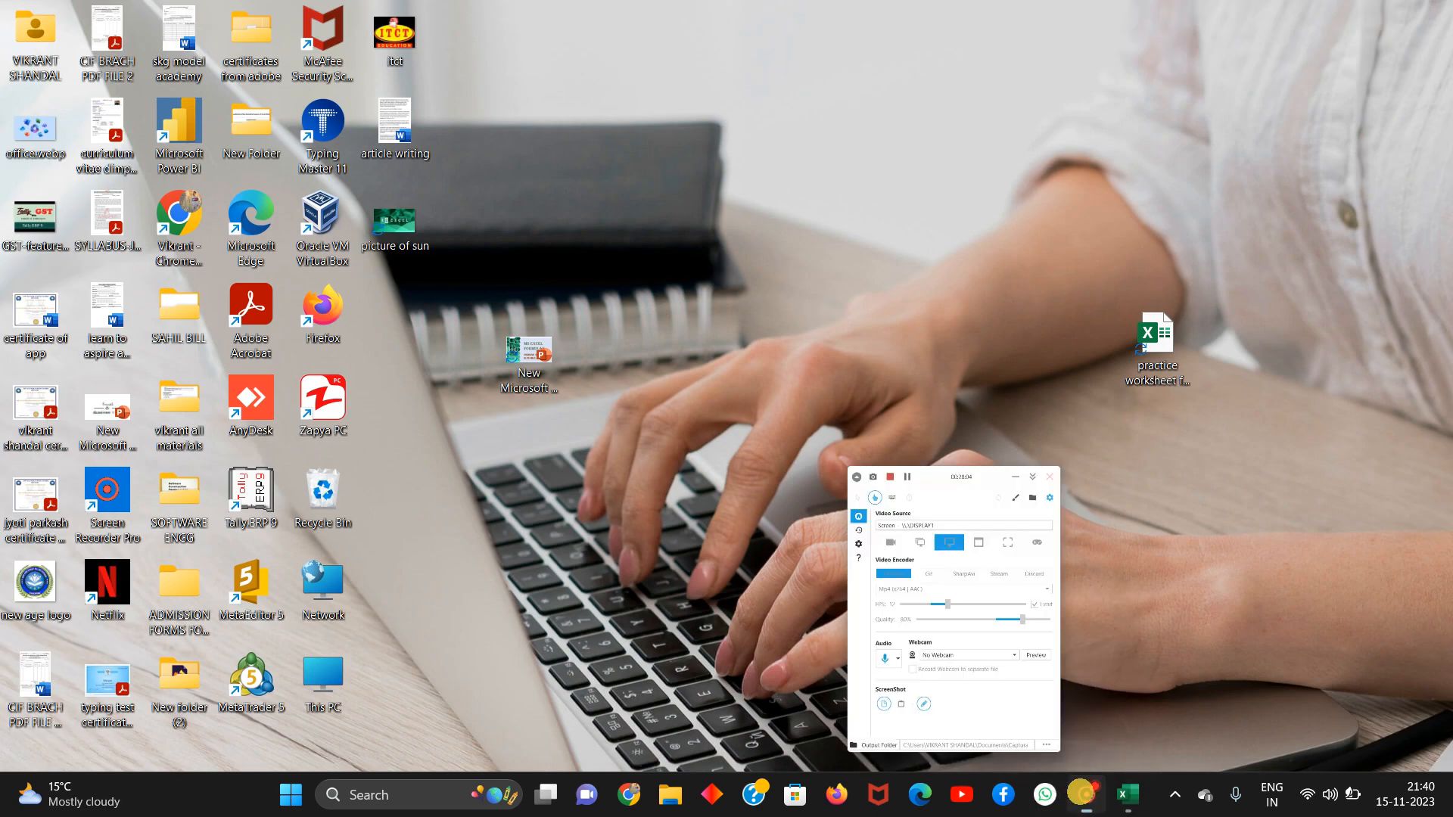